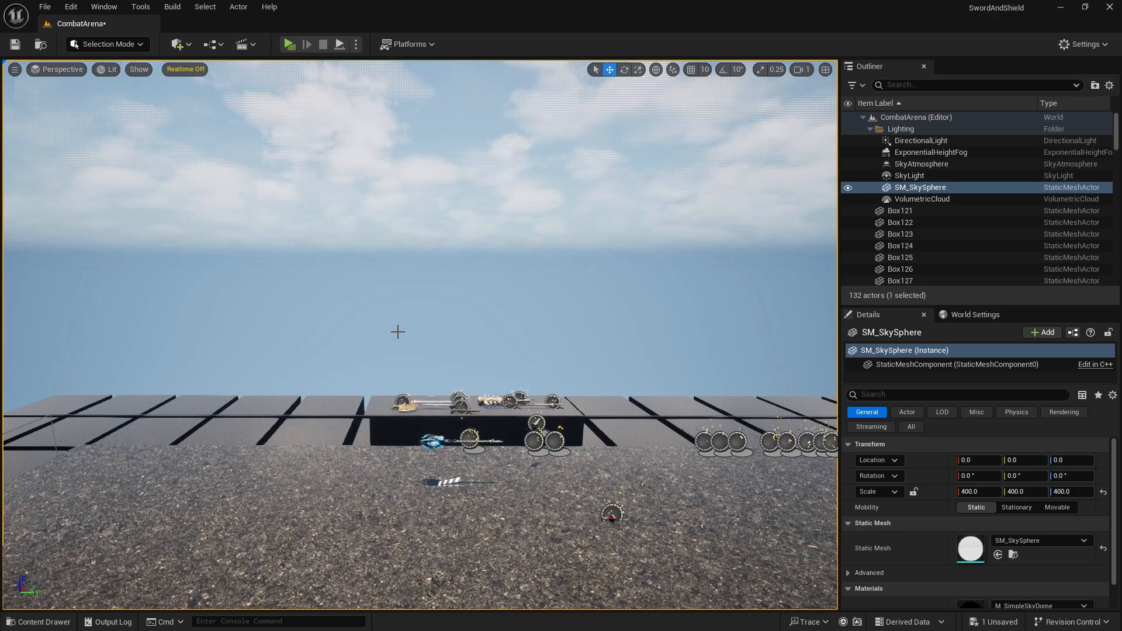
Step: Open the Staff_Attack1 animation from the Staff folder and scrub through its timeline to examine the attack motion
key(ctrl+space)
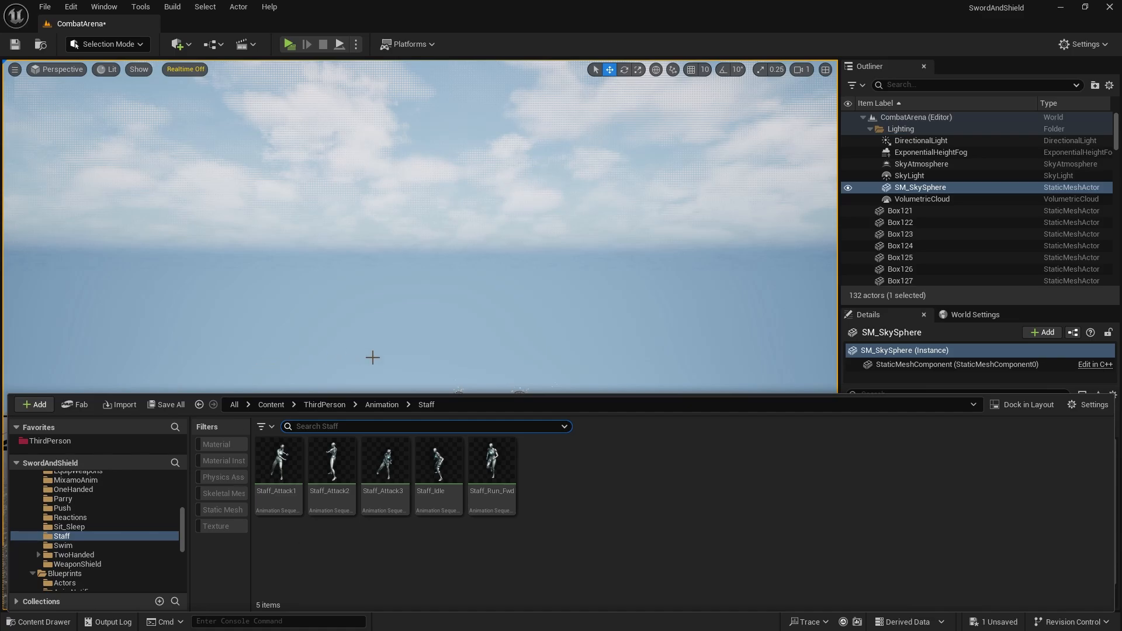
mouse_move(438, 493)
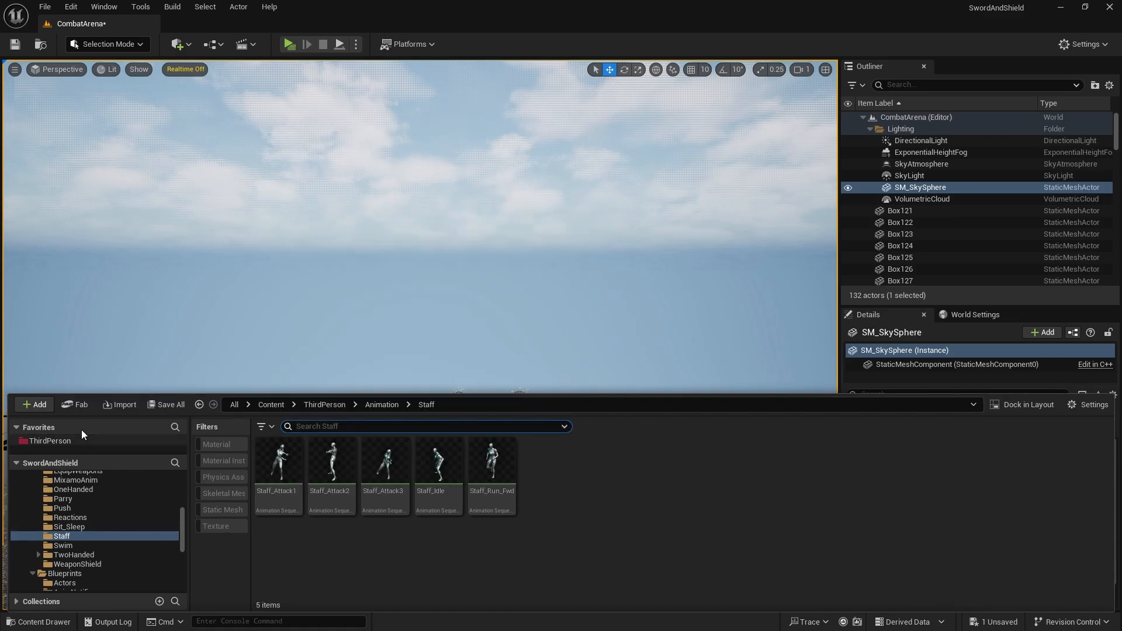
double_click(296, 475)
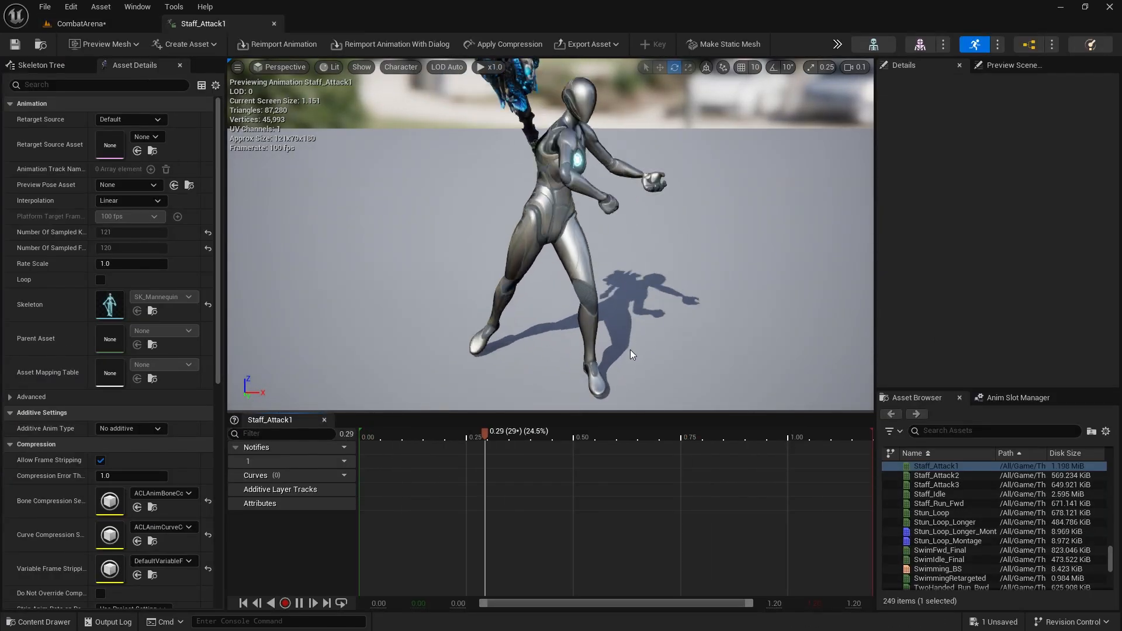
key(ctrl+space)
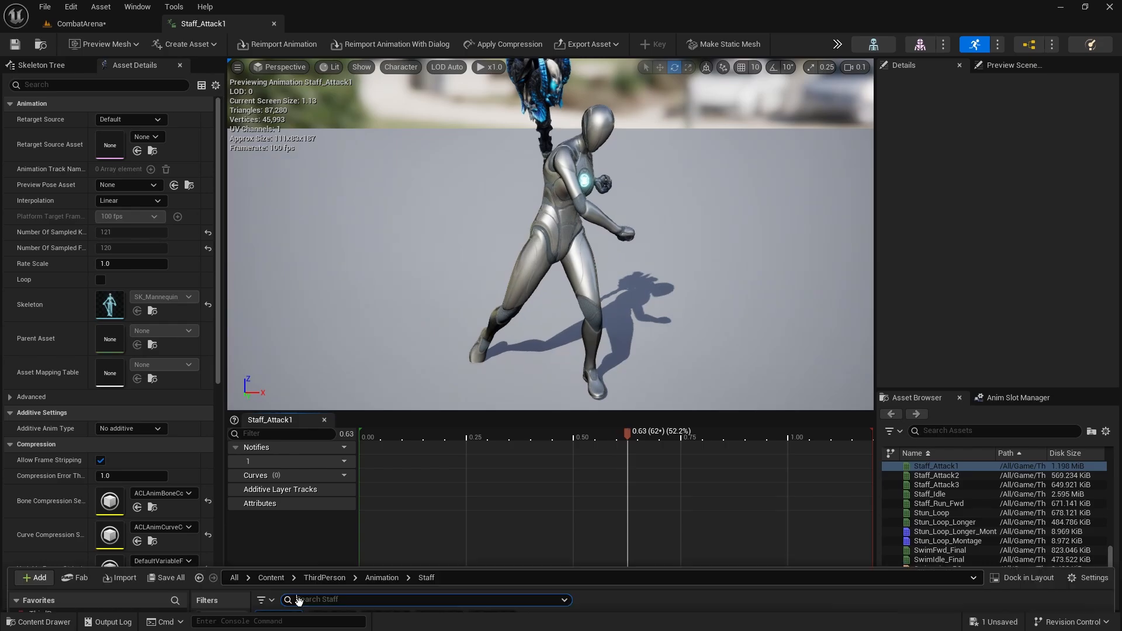
key(ctrl+space)
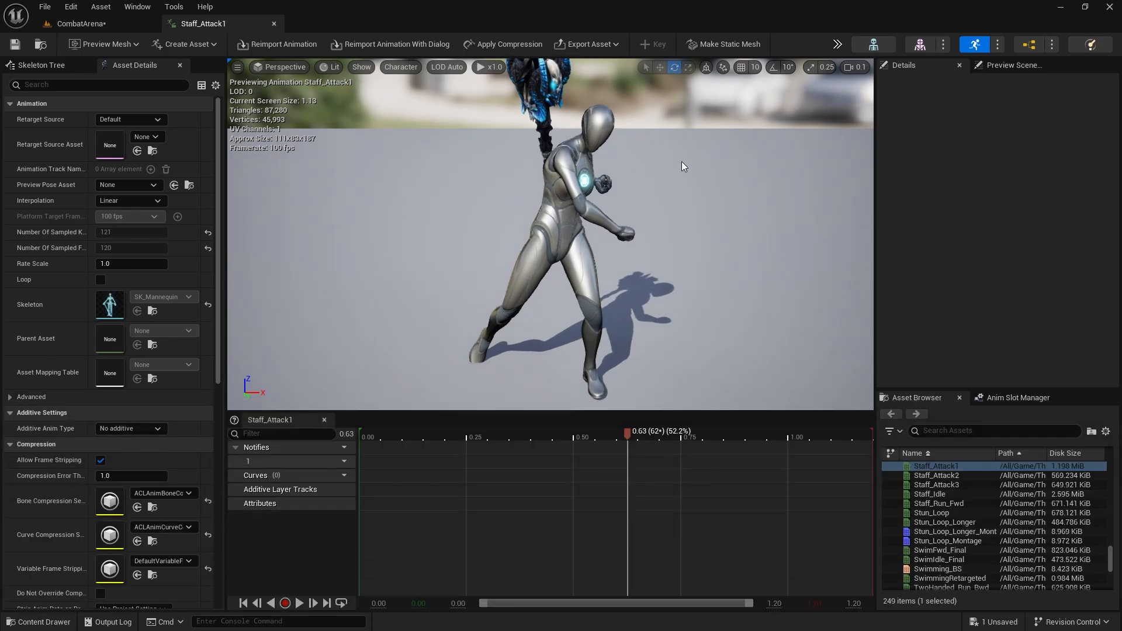
drag(653, 434, 457, 446)
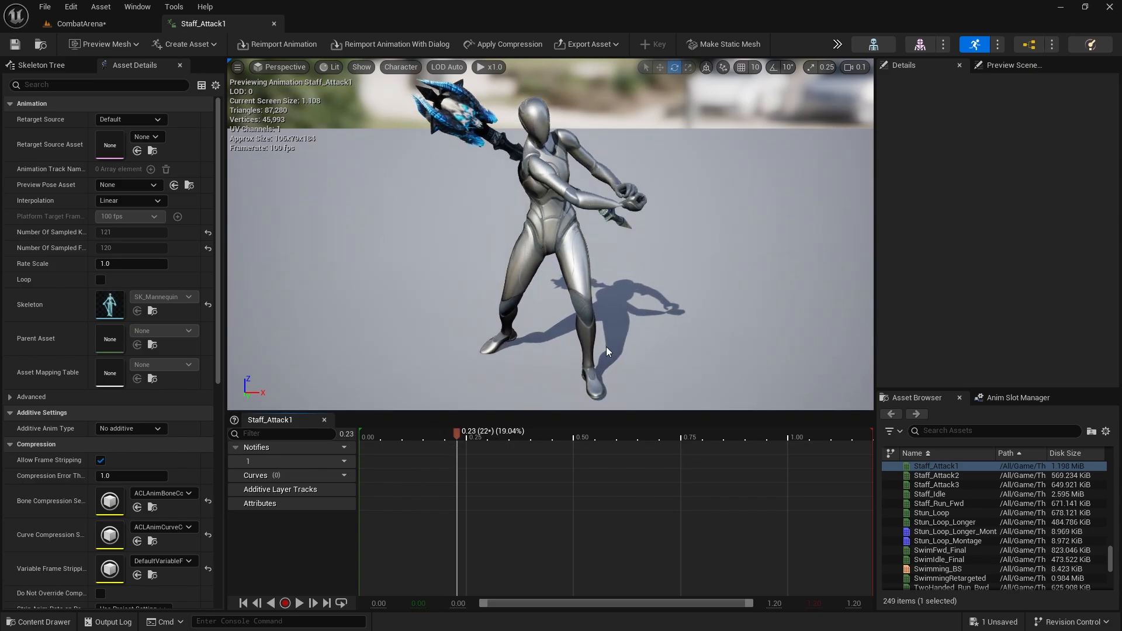
drag(462, 433, 559, 433)
right_drag(595, 359, 662, 291)
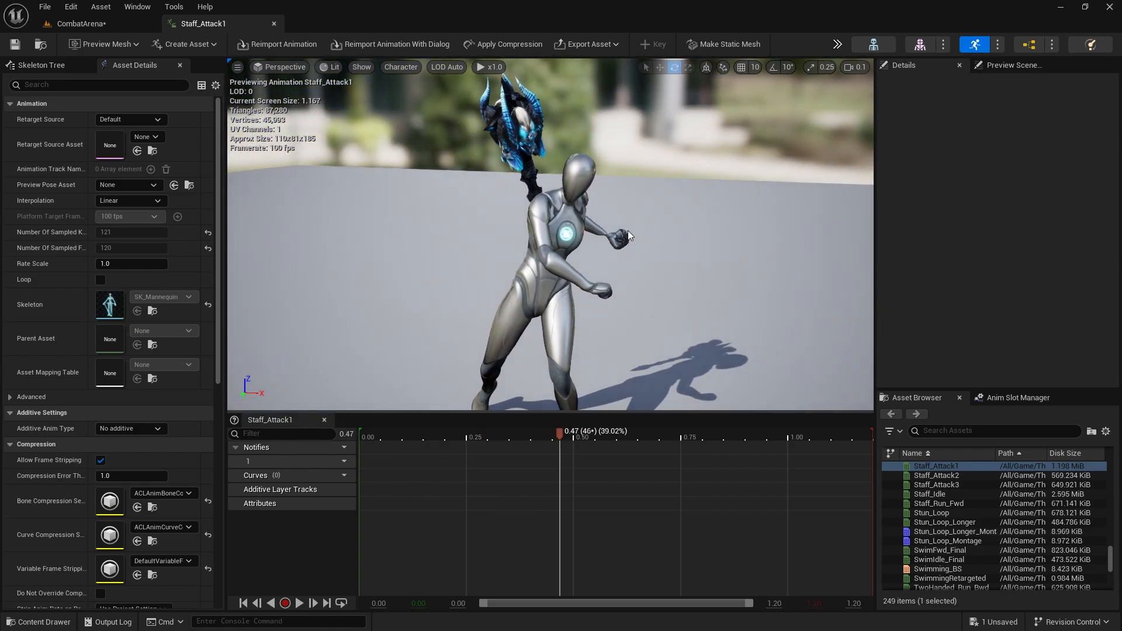
drag(559, 434, 795, 433)
Step: Preview the Staff_Attack2, Staff_Attack3, Staff_Idle and Staff_Run_Fwd animations one after another, playing the run animation
key(ctrl+space)
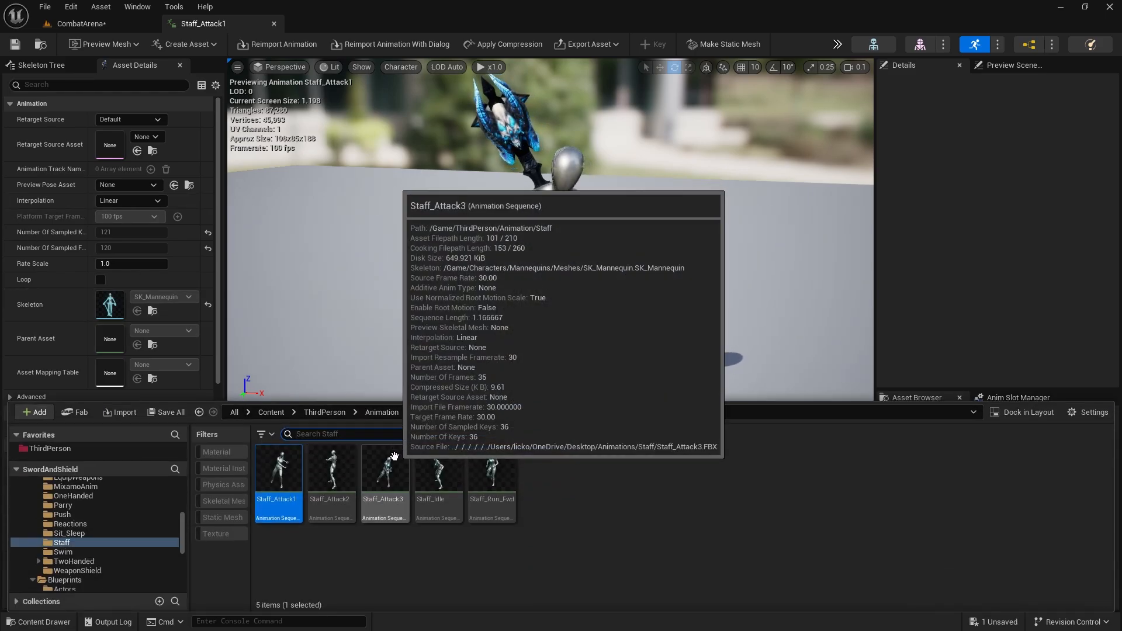
double_click(324, 478)
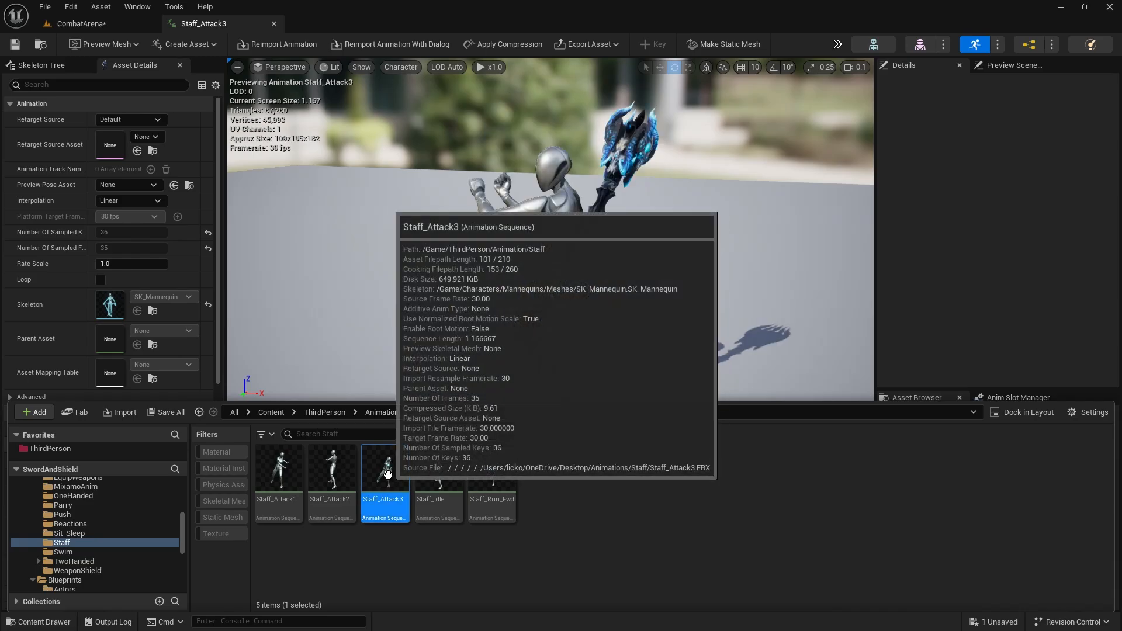
double_click(387, 474)
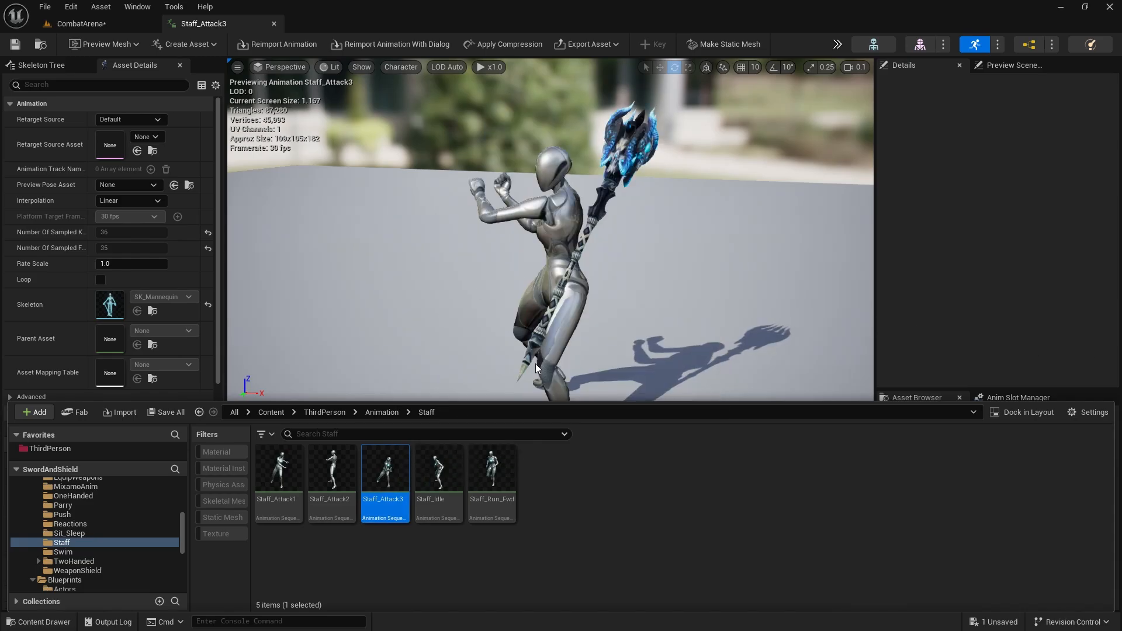
double_click(427, 466)
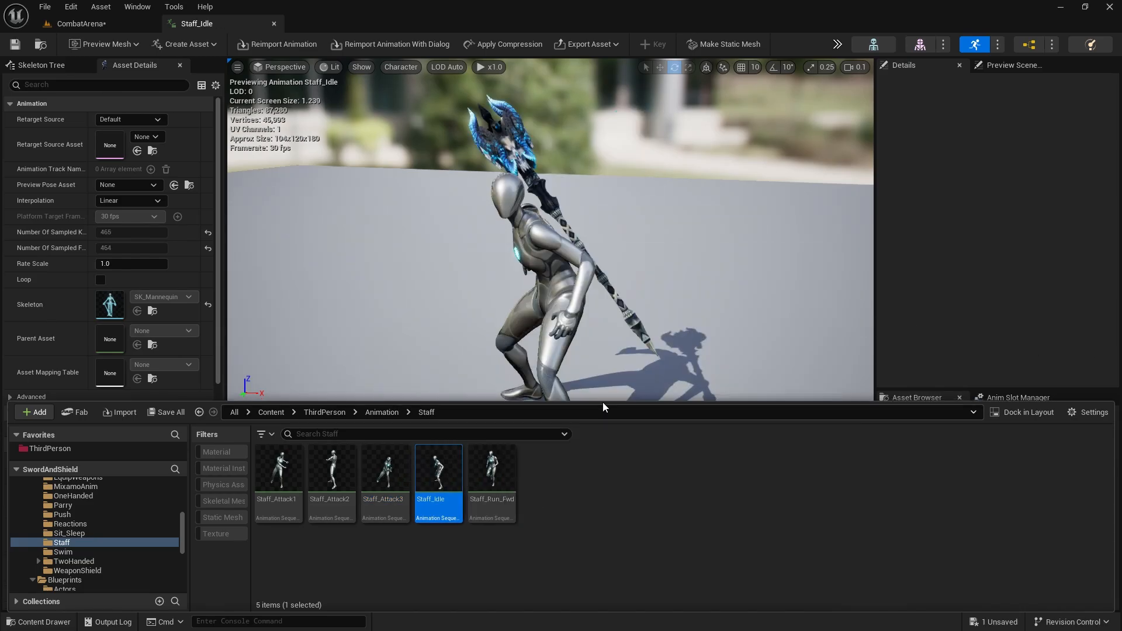
double_click(492, 471)
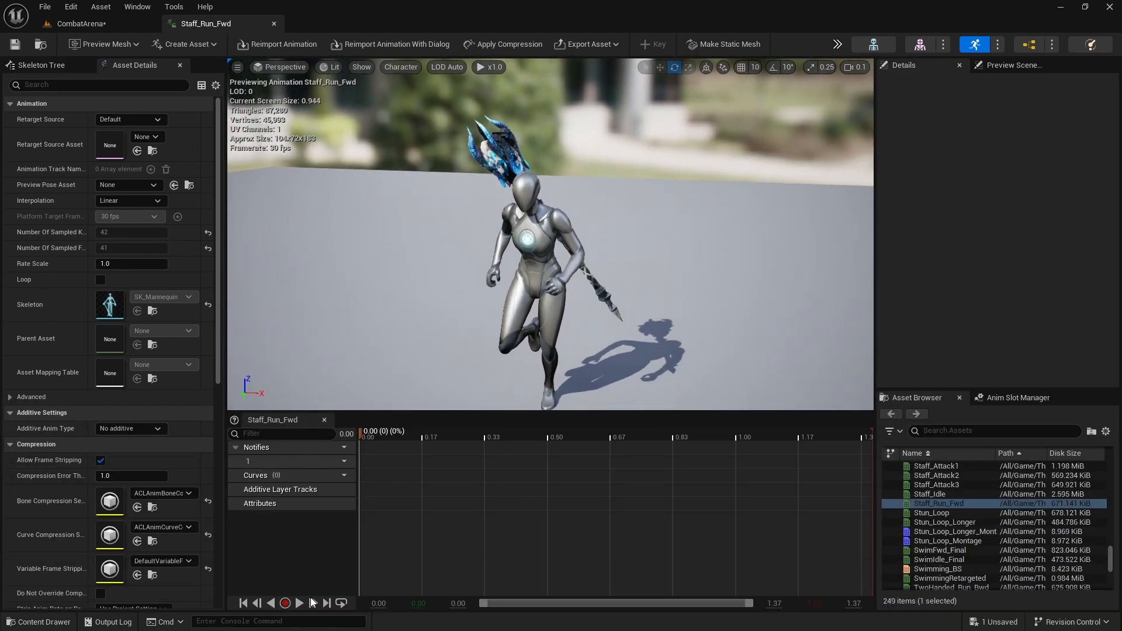
click(298, 603)
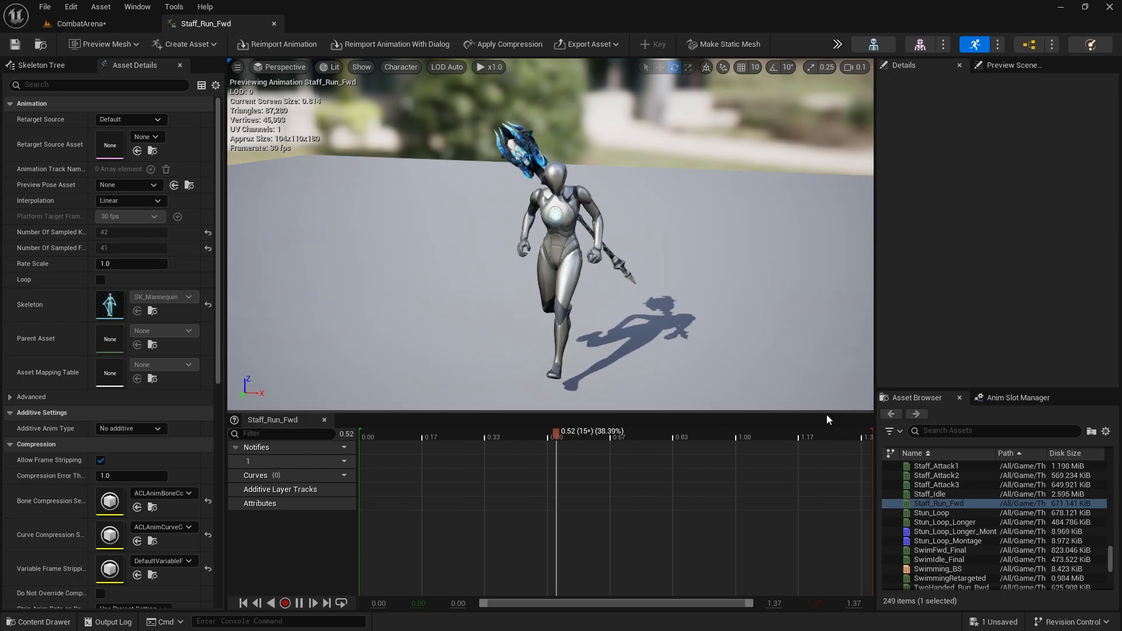
Step: Copy the WeaponShield_BS blend space from the WeaponShield animation folder into the Staff animation folder
key(ctrl+space)
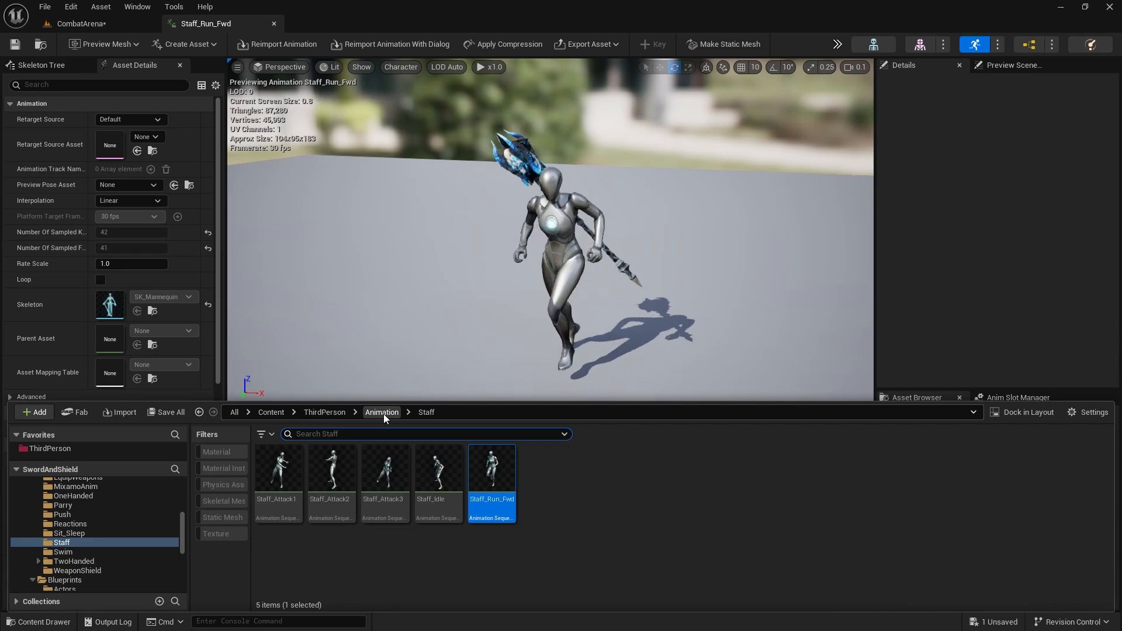
click(382, 413)
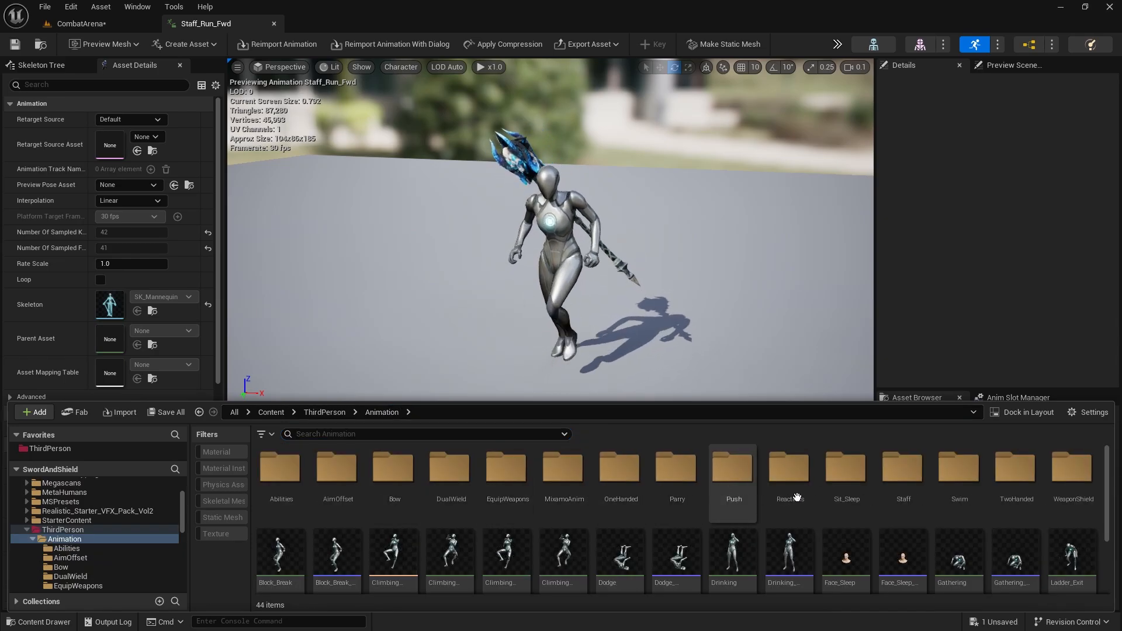
double_click(1073, 470)
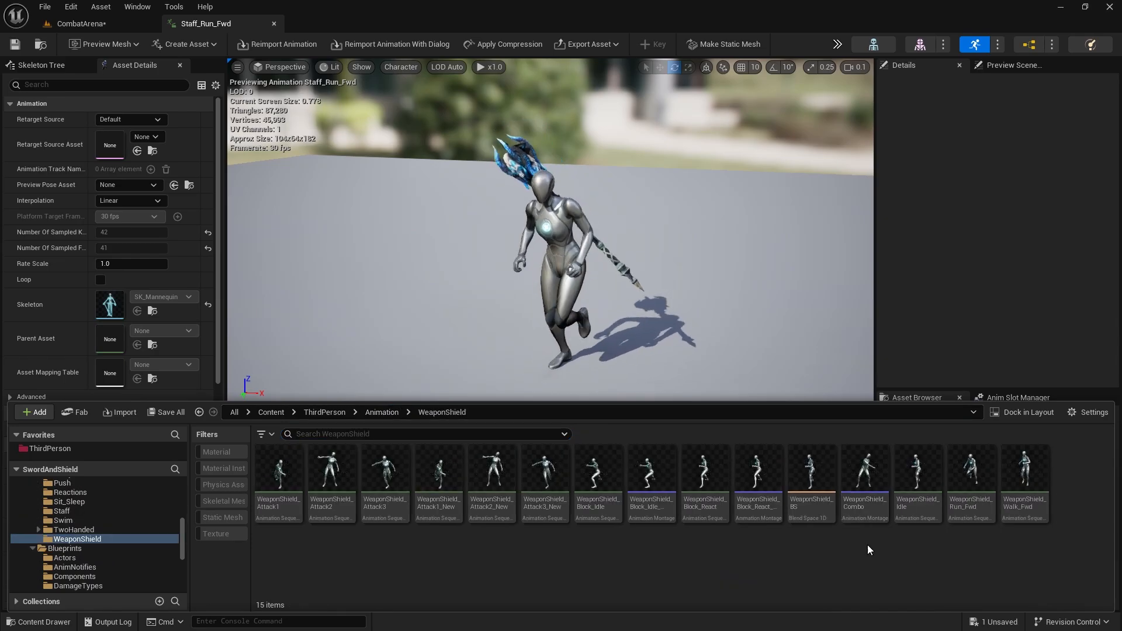
click(919, 488)
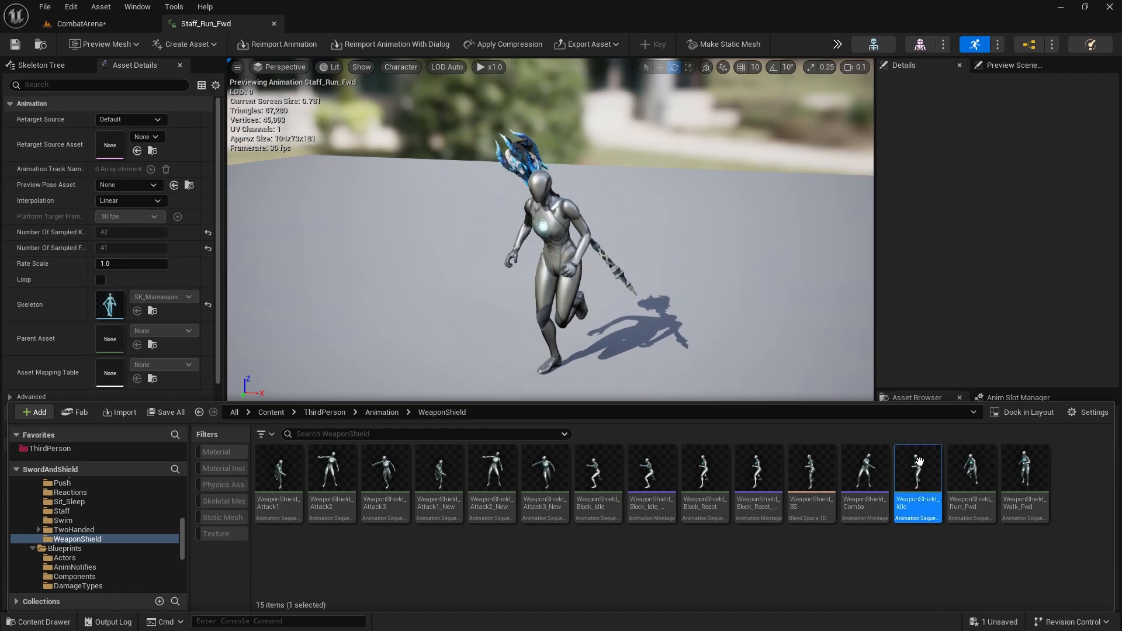
click(944, 545)
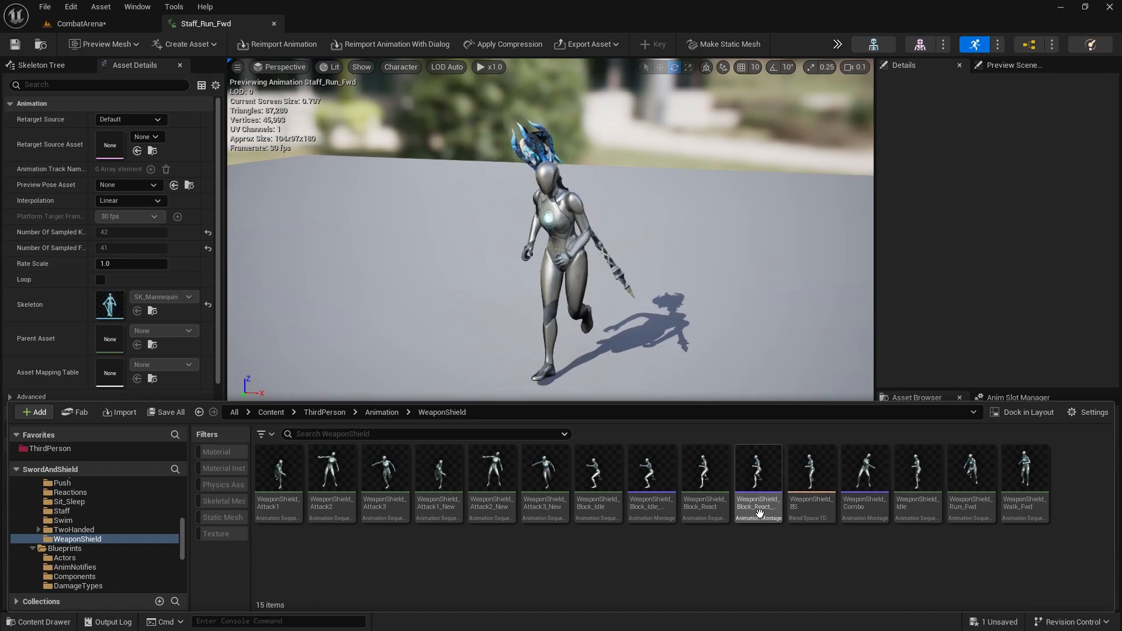
click(796, 478)
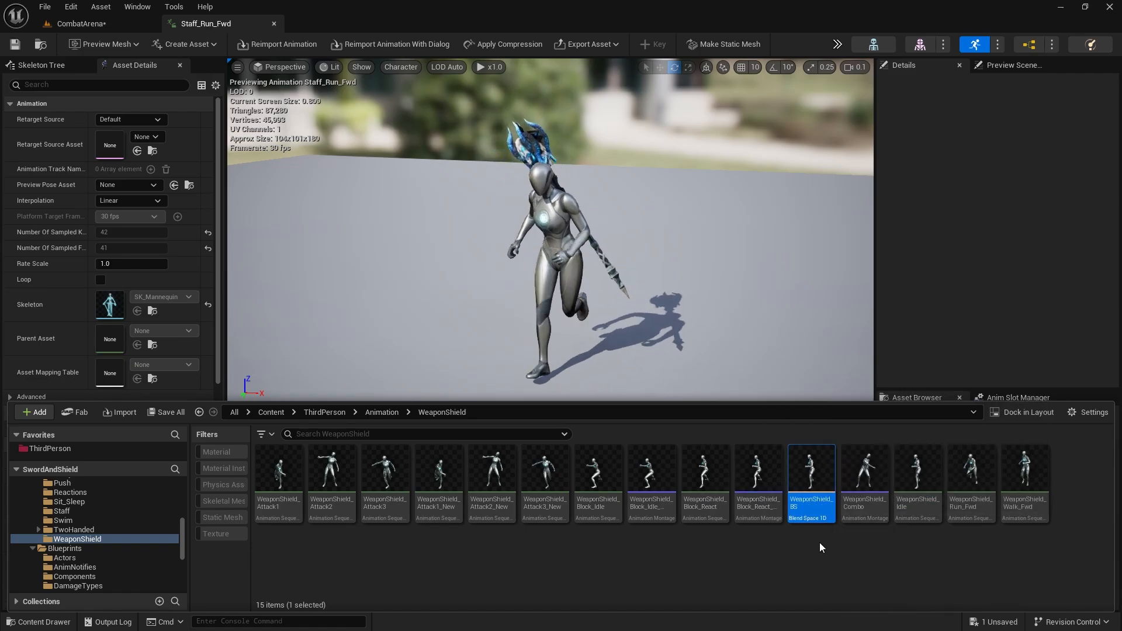
click(381, 412)
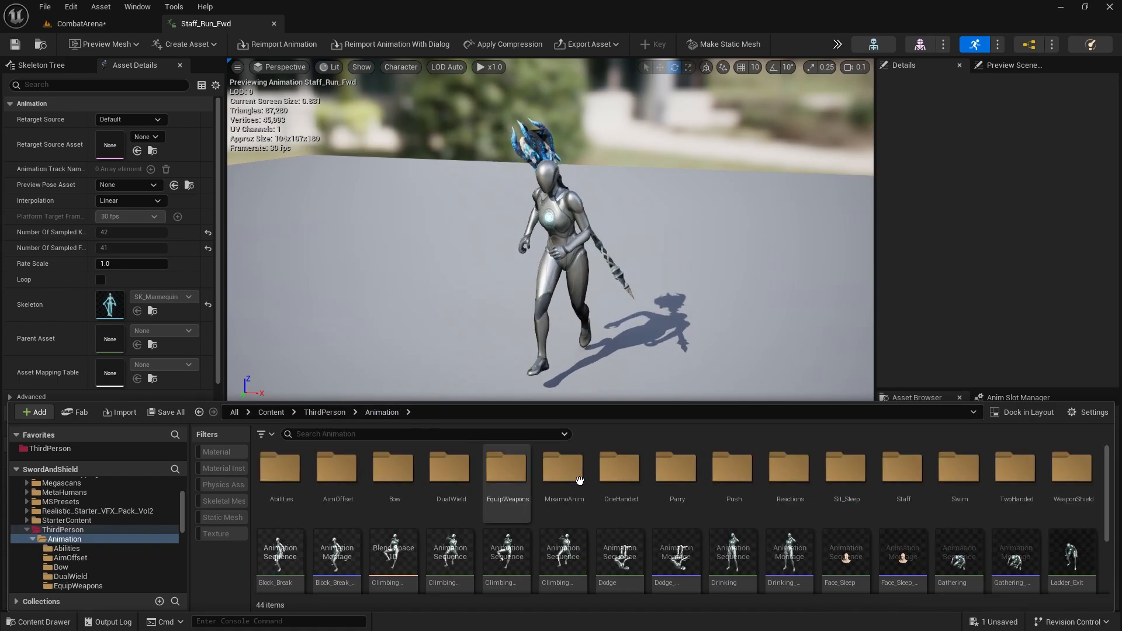
double_click(895, 518)
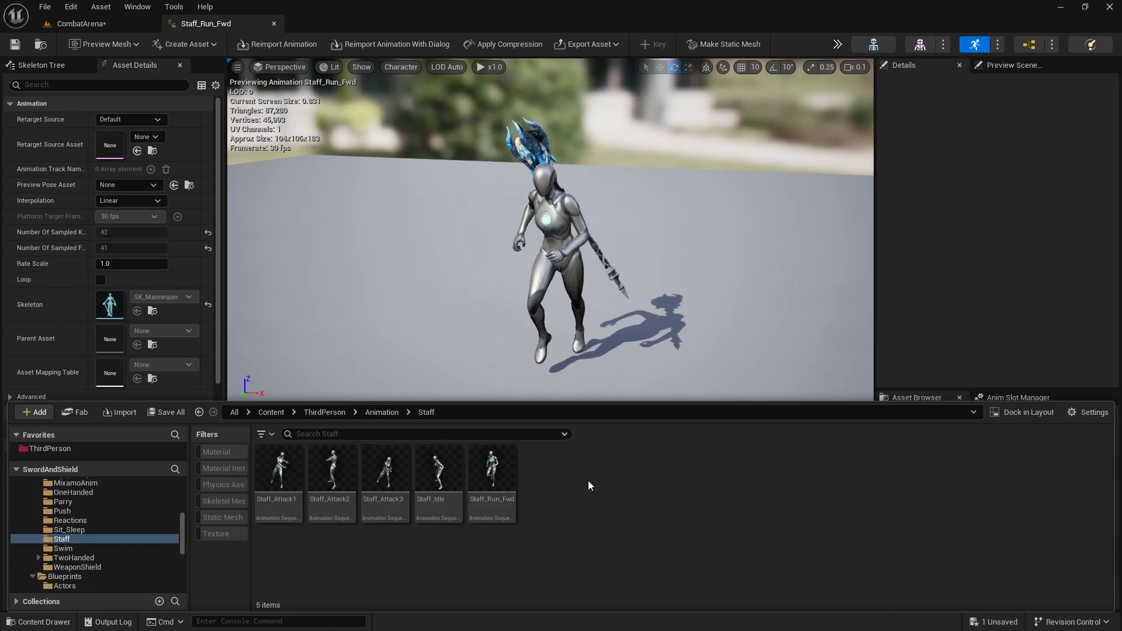
key(ctrl+v)
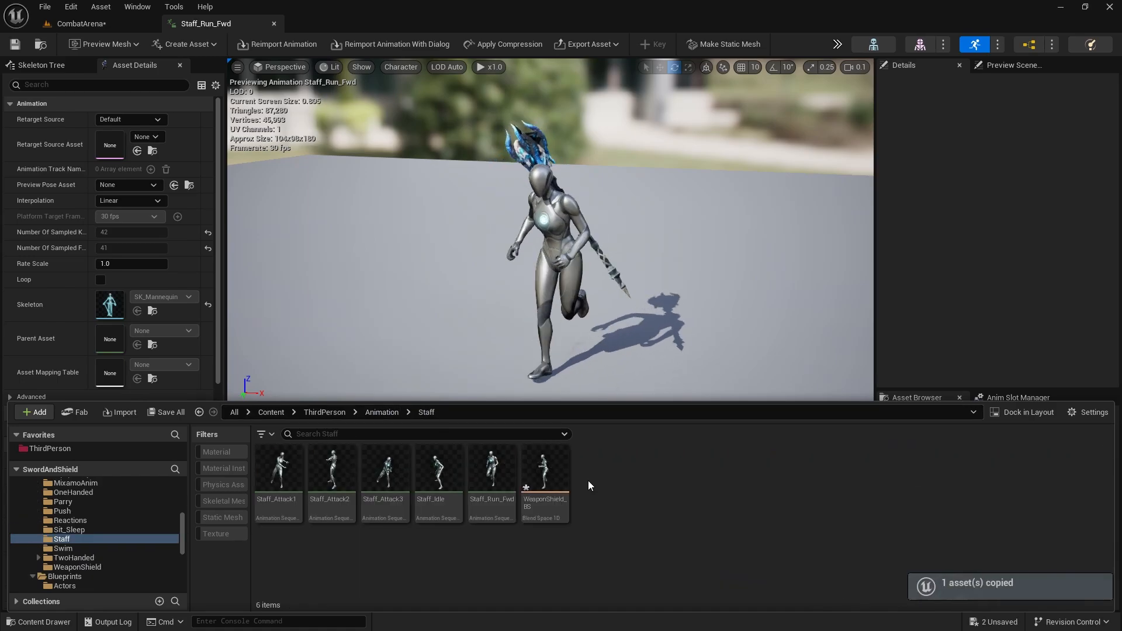
Step: In the Staff folder's copy of WeaponShield_BS, replace the WeaponShield_Idle sample at speed 0 with Staff_Idle
double_click(558, 479)
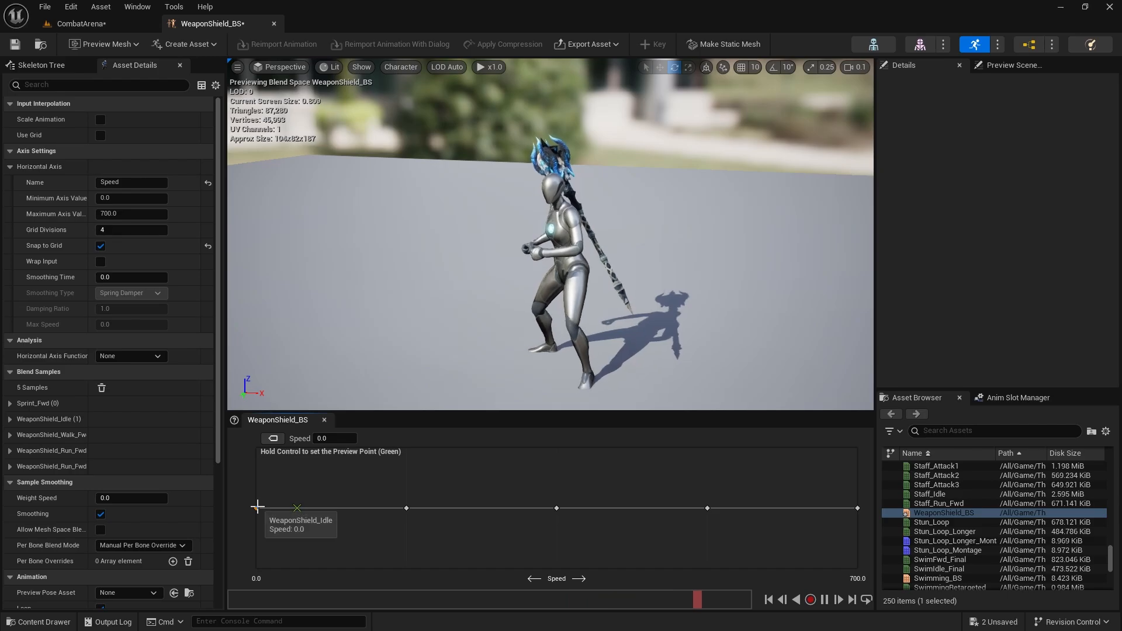
key(Delete)
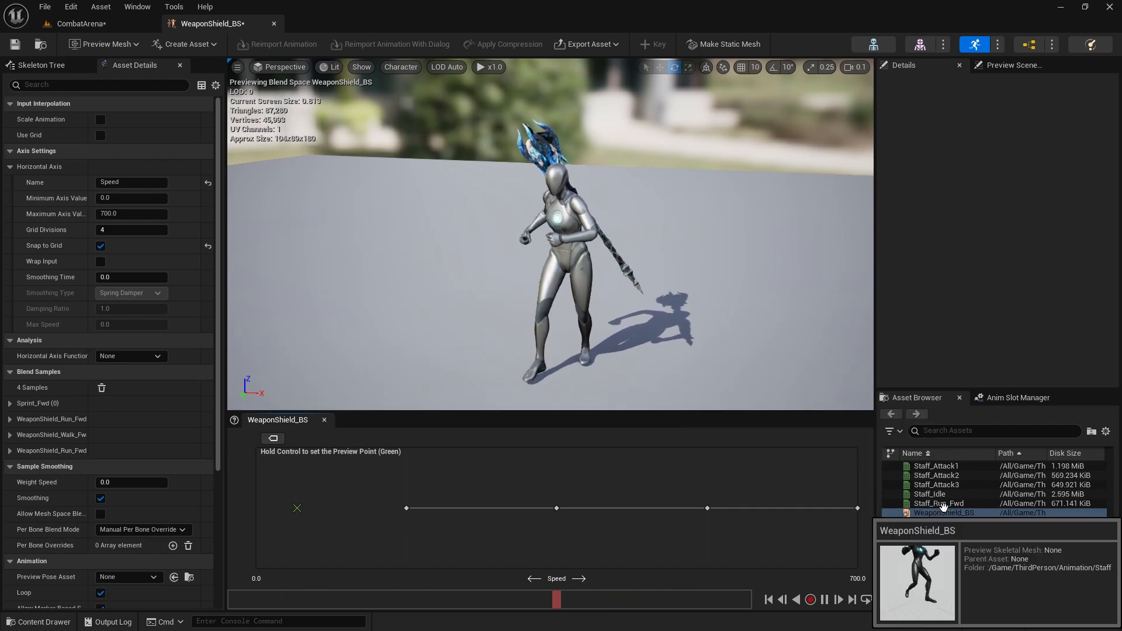
drag(930, 494, 260, 506)
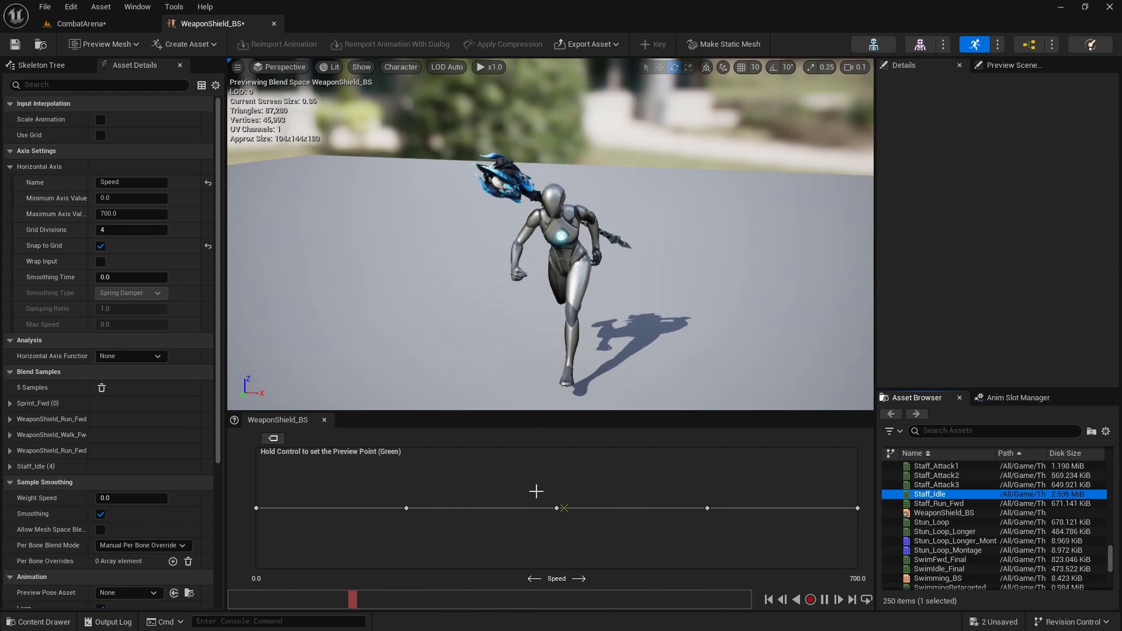
Step: Replace the two WeaponShield_Run_Fwd samples at the middle and three-quarter grid points with Staff_Run_Fwd and save the blend space
click(554, 513)
key(Delete)
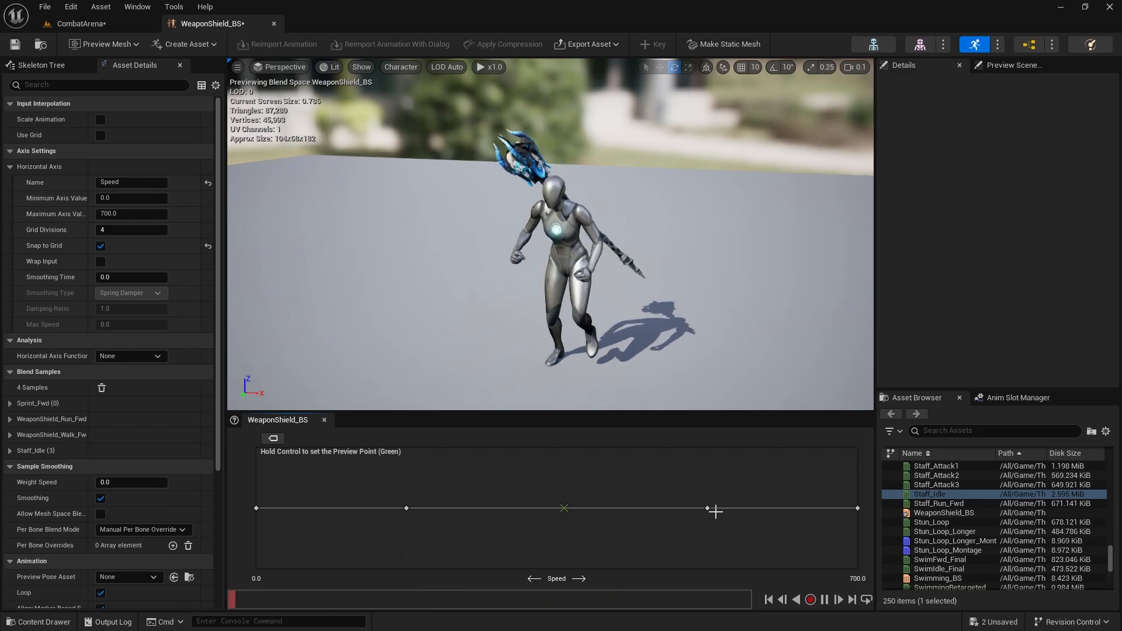
key(Delete)
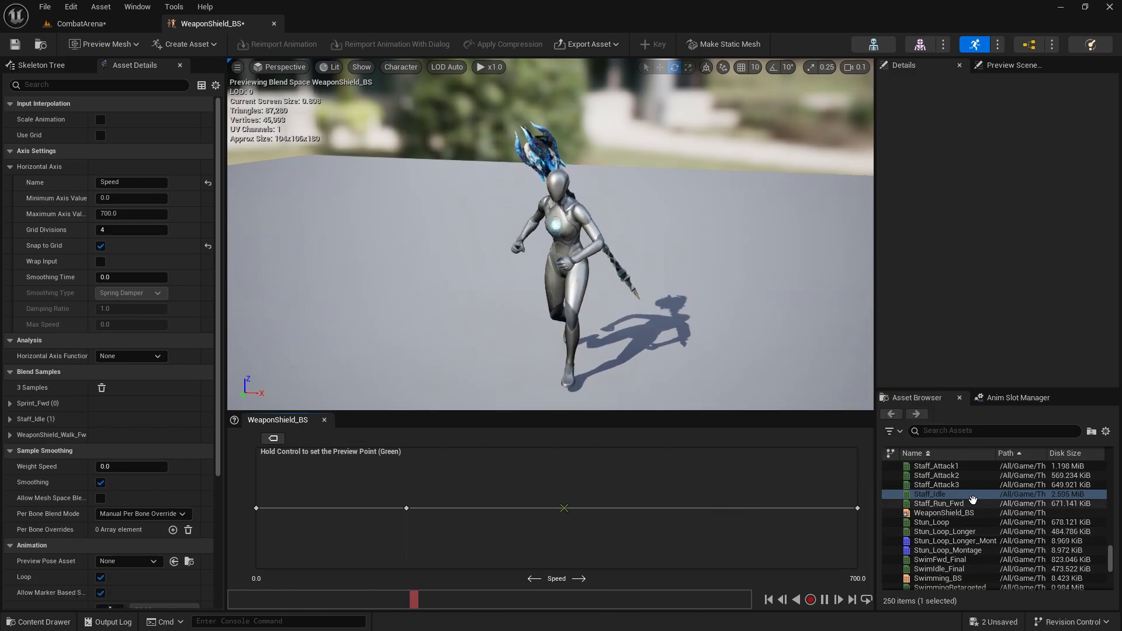
drag(965, 504, 556, 508)
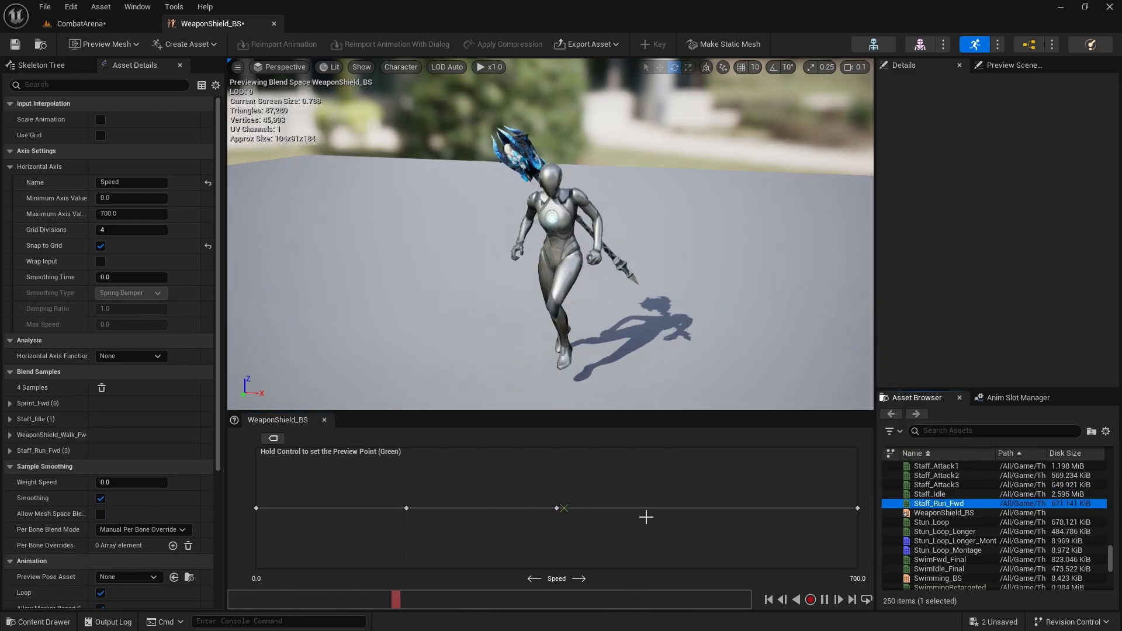
drag(951, 510, 707, 508)
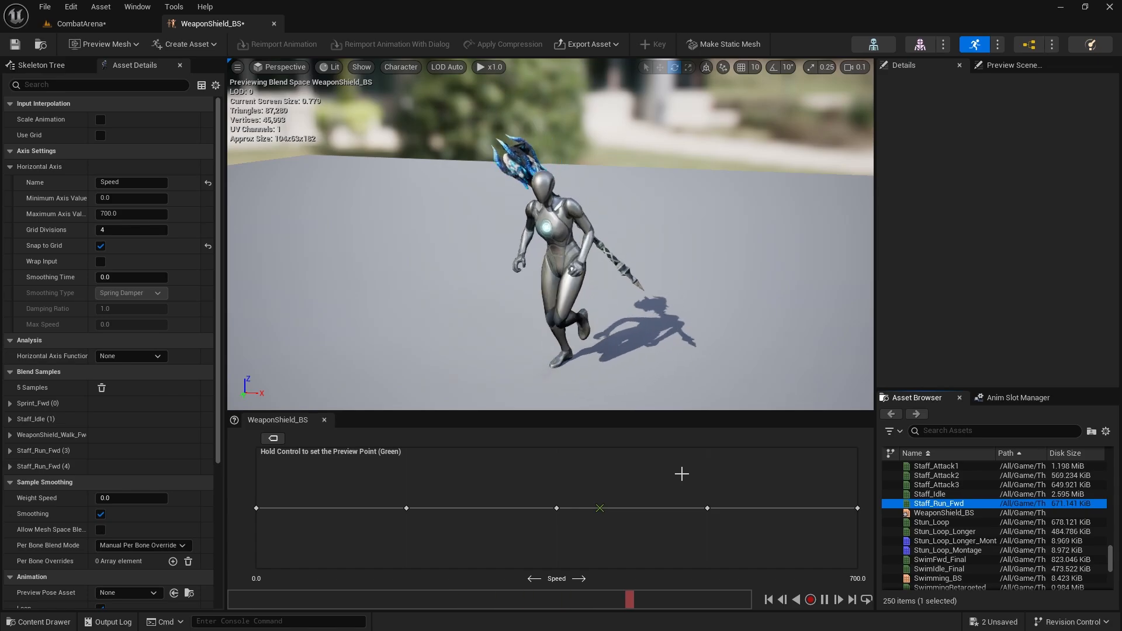
click(14, 43)
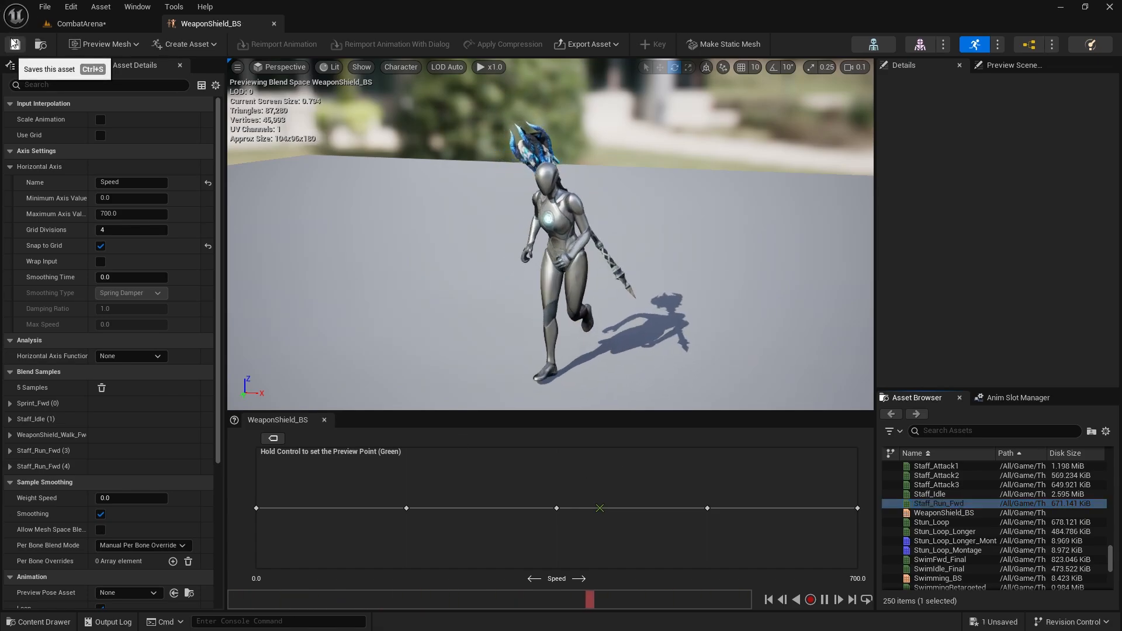
Step: Open Player_BP from the ThirdPerson Blueprints folder and select its Mesh component to reach the Anim Class setting
click(88, 23)
key(ctrl+space)
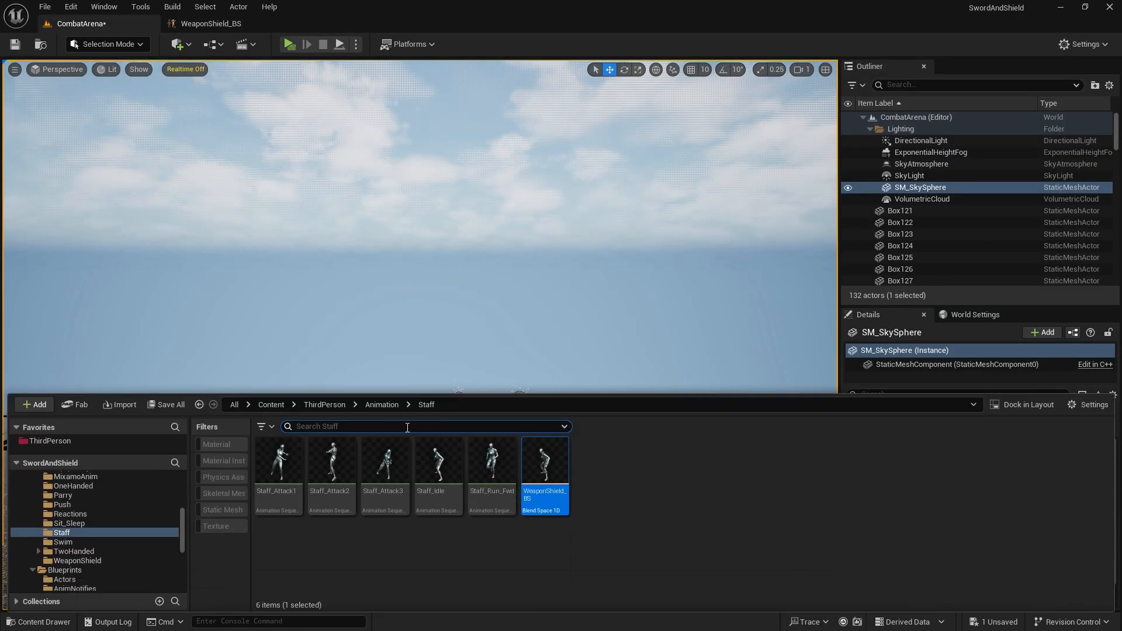
click(321, 405)
double_click(334, 460)
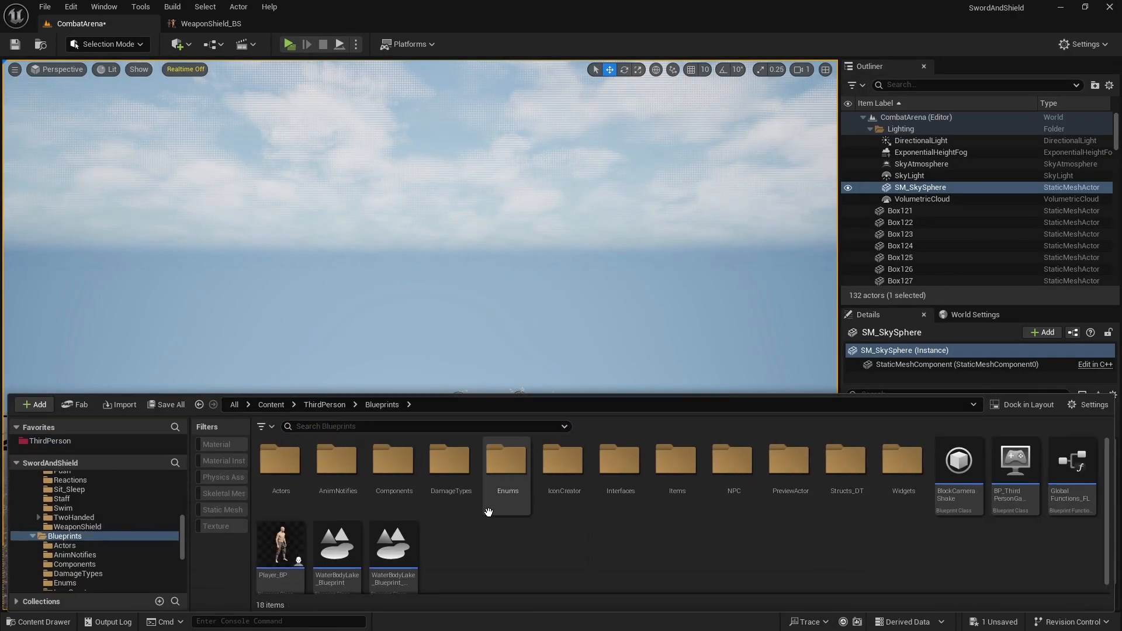
double_click(300, 535)
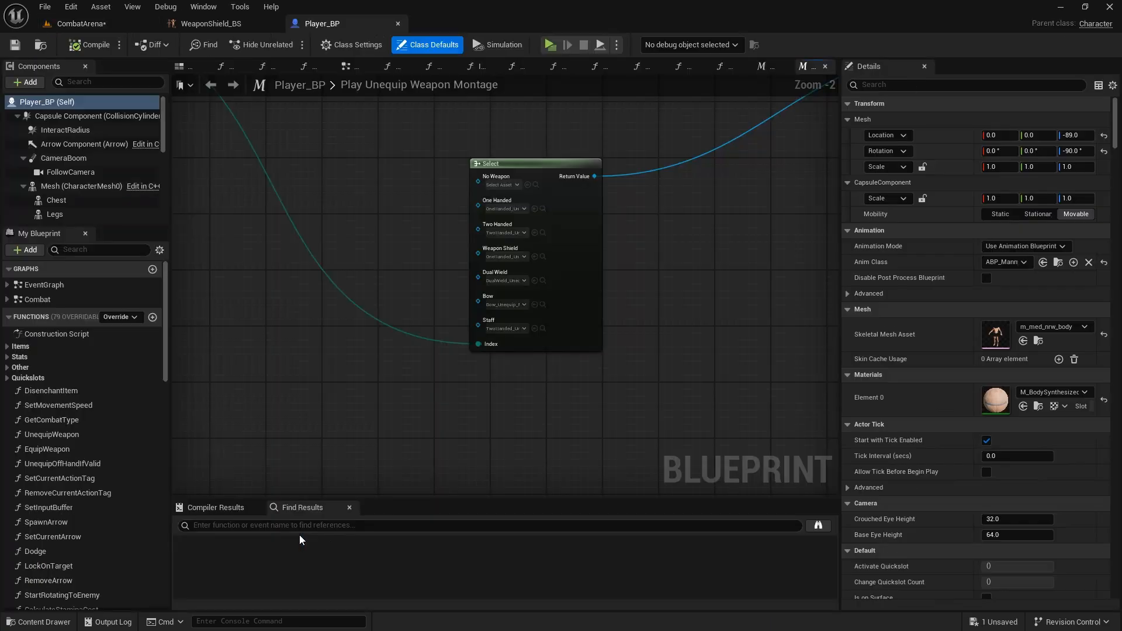
click(73, 187)
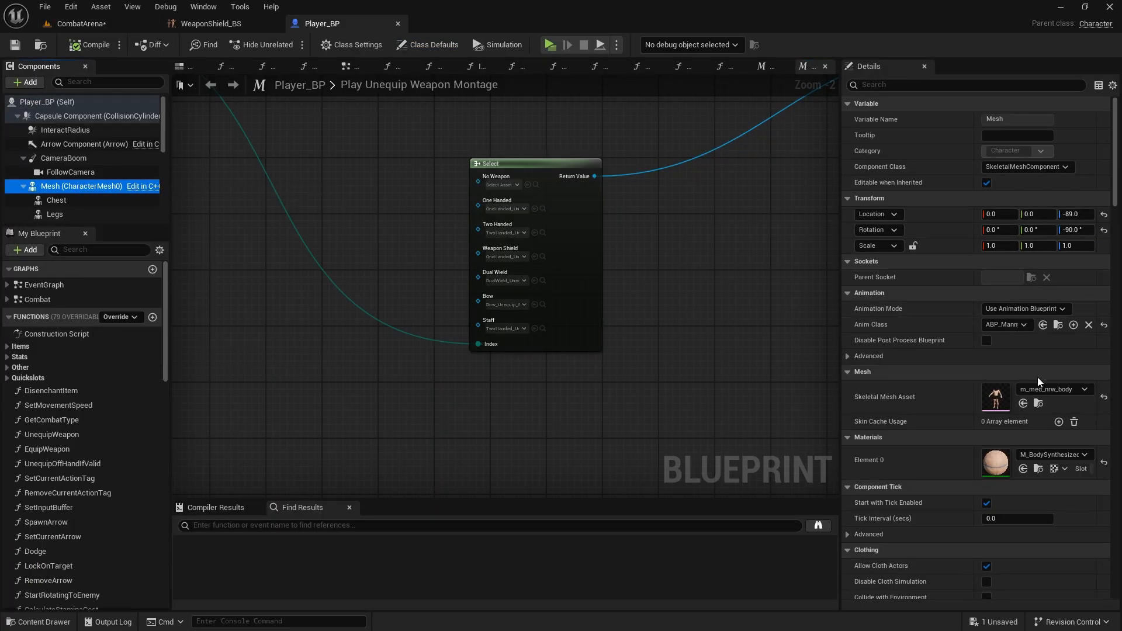
scroll(1037, 377, down, 2)
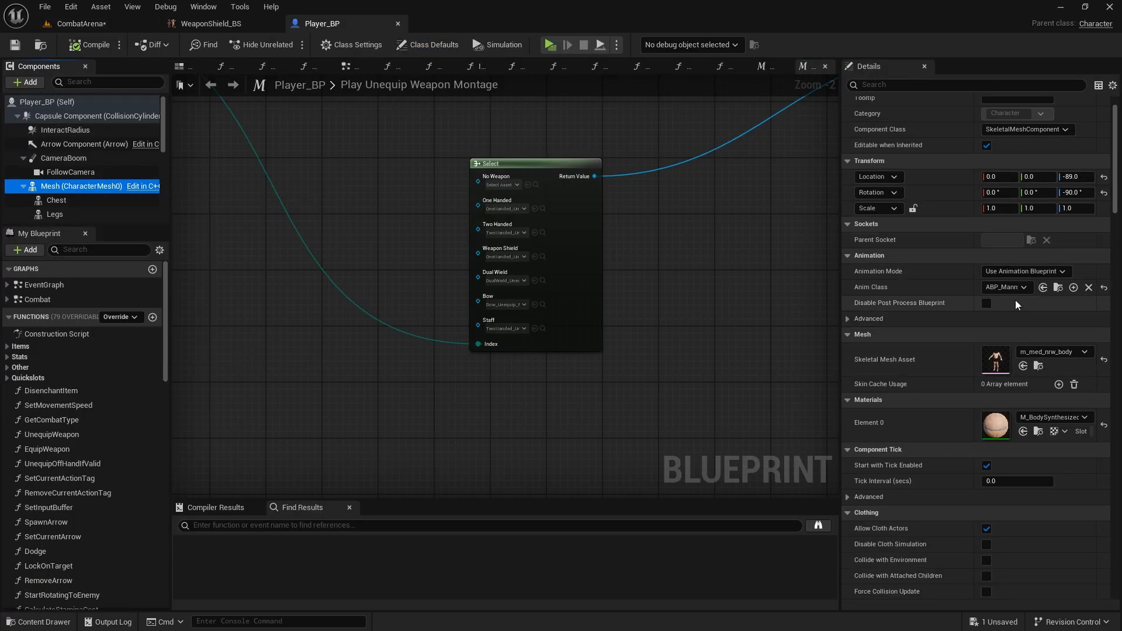
Step: Open the ABP_Manny animation blueprint assigned as the mesh's Anim Class and enter the Walk / Run state of its Locomotion state machine
click(1058, 286)
double_click(387, 529)
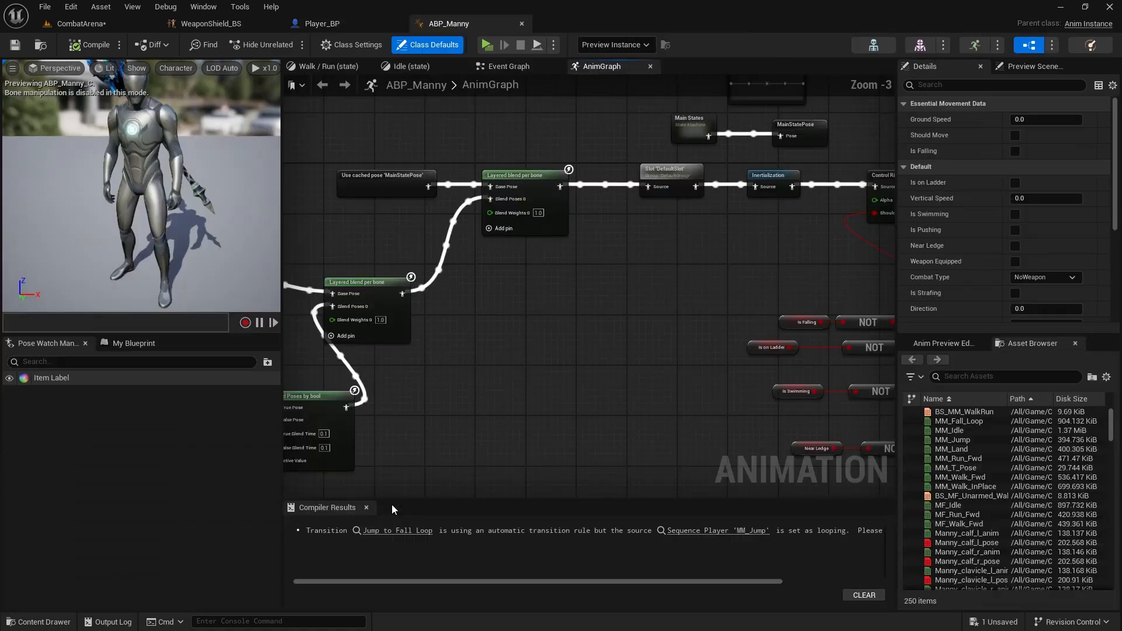
scroll(601, 279, down, 4)
scroll(600, 279, up, 4)
right_drag(602, 279, 668, 482)
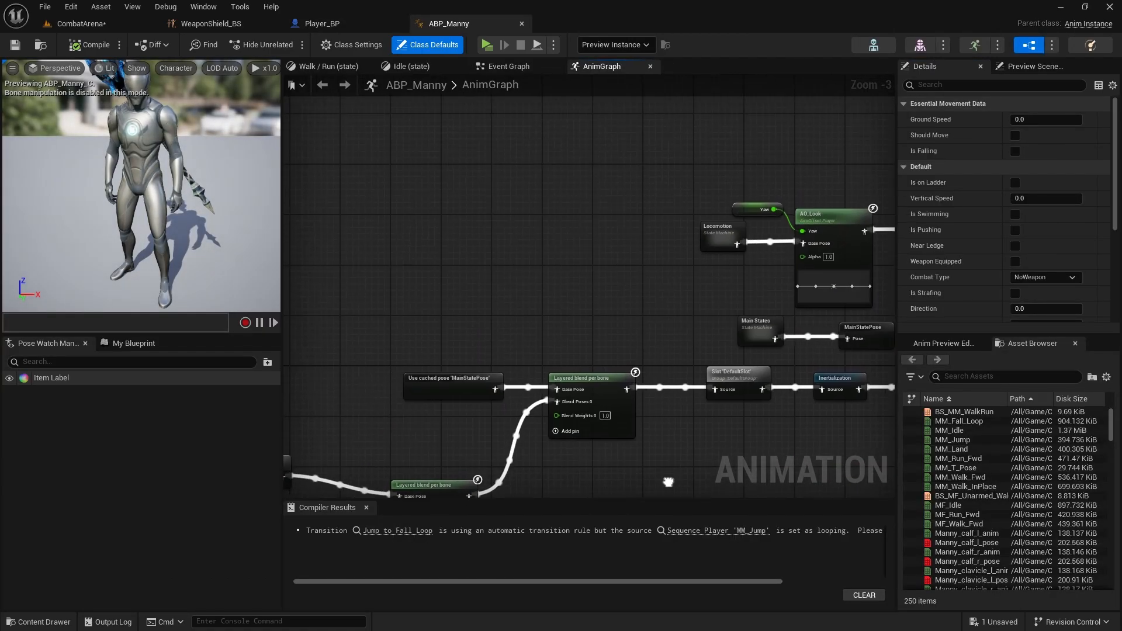
double_click(720, 237)
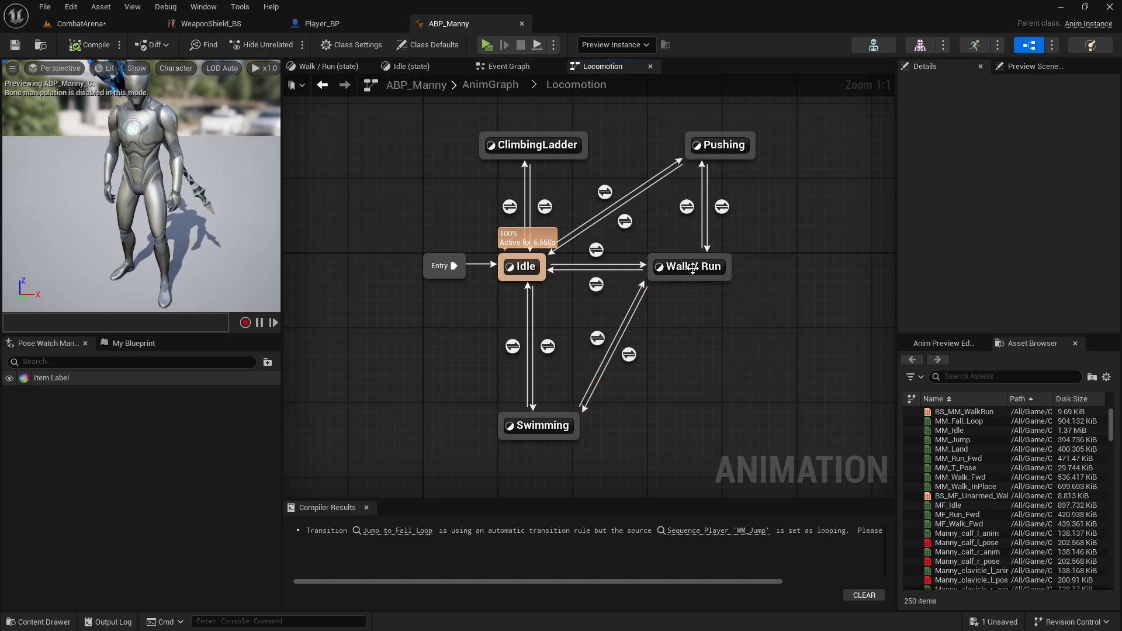
double_click(697, 268)
Step: Add a Staff element pin to the Blend Poses (CombatType_E) node in the Walk / Run state
right_drag(697, 268, 955, 133)
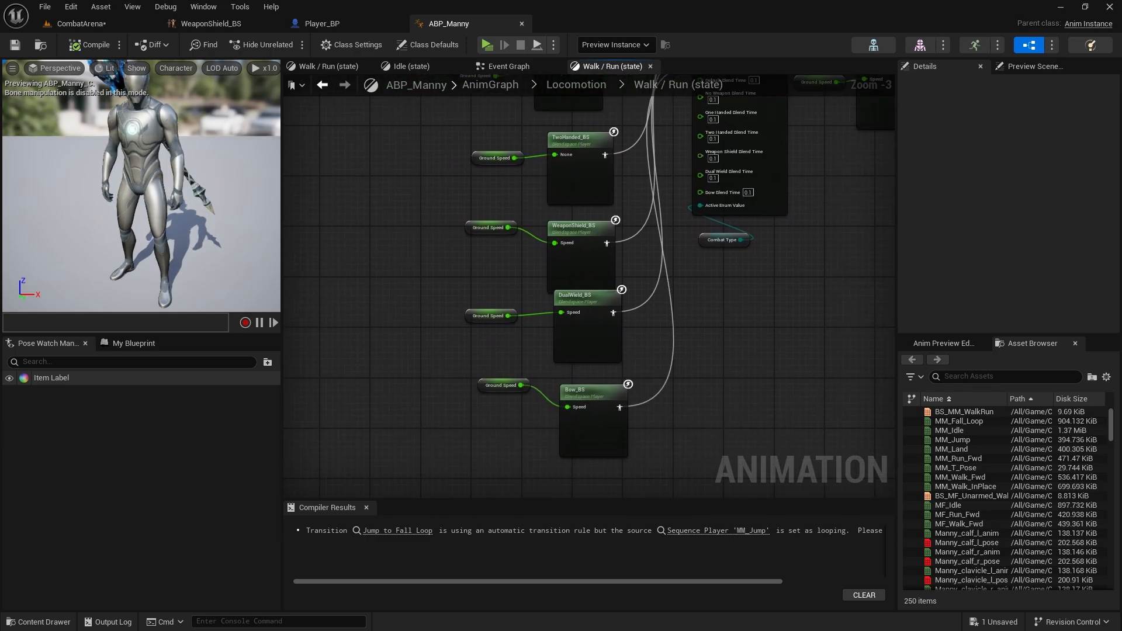
scroll(826, 175, down, 1)
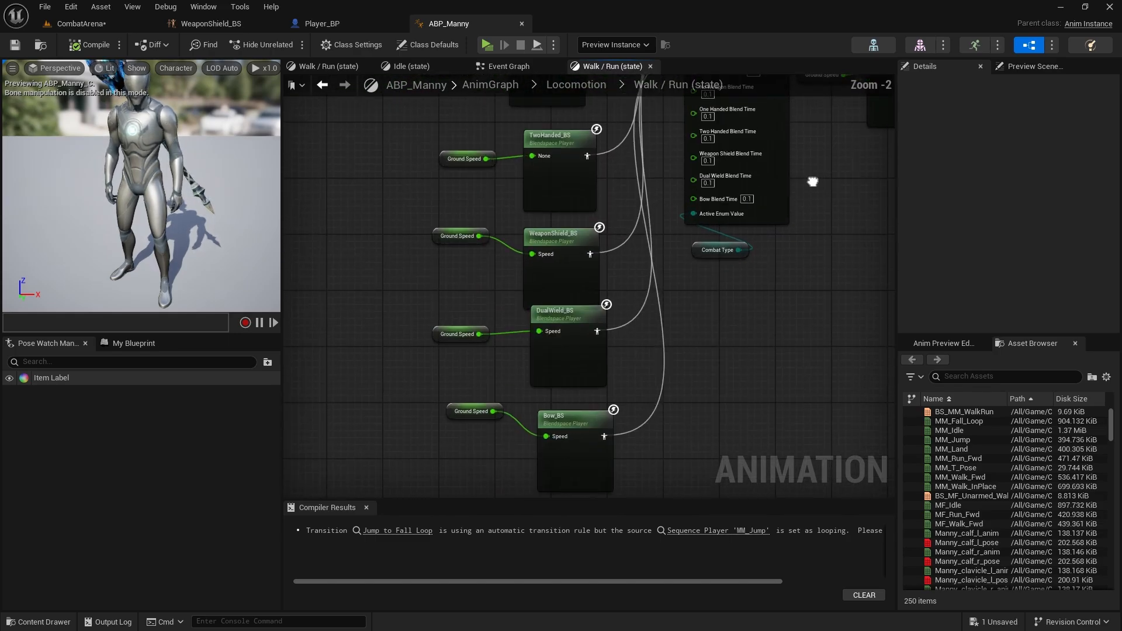
scroll(814, 182, up, 2)
right_drag(734, 393, 724, 364)
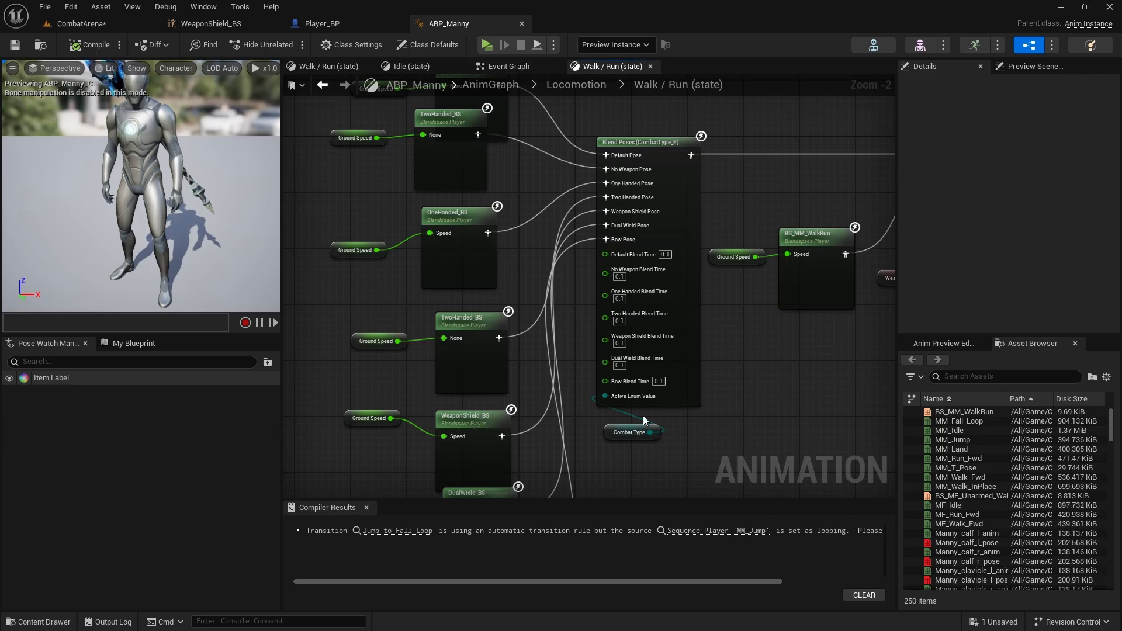
scroll(643, 419, up, 2)
right_click(698, 268)
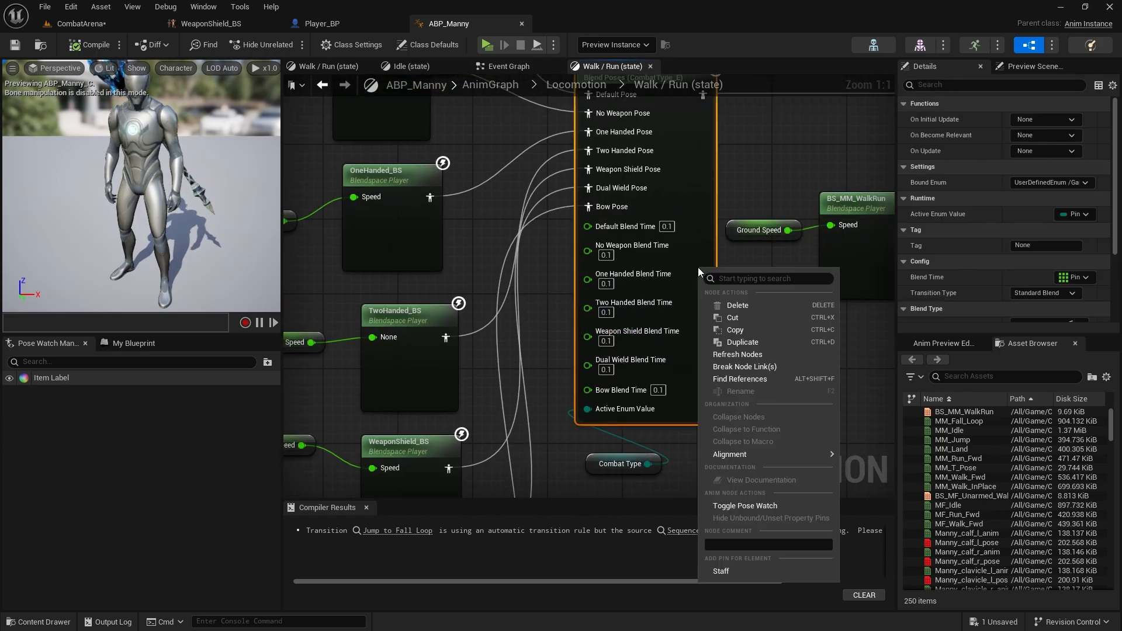
click(729, 573)
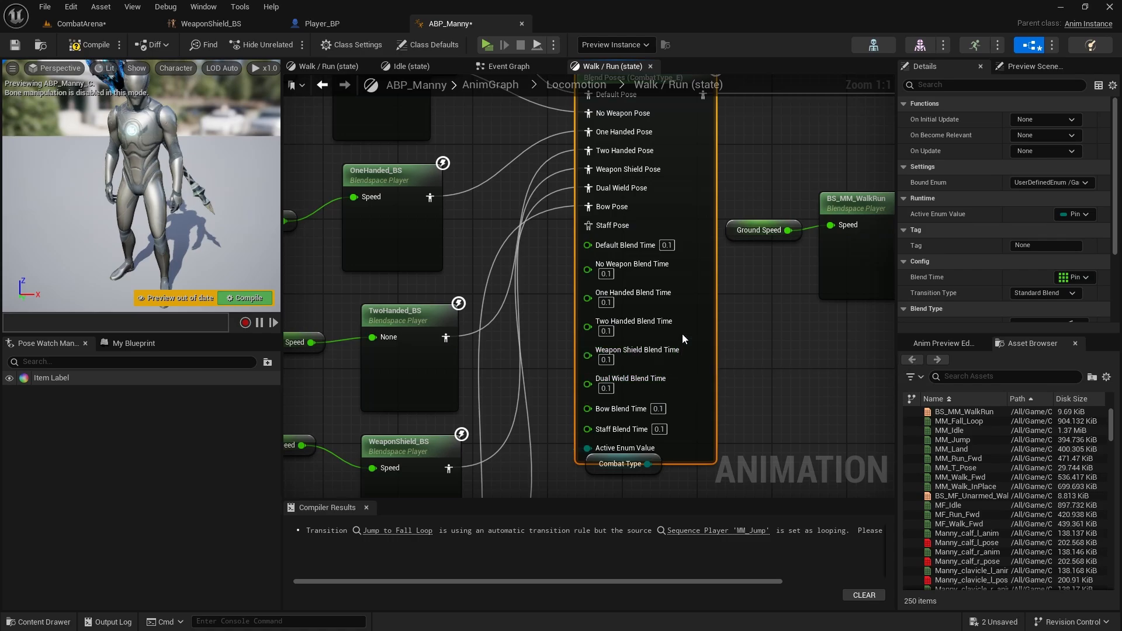
Step: Copy the Ground Speed node that feeds Bow_BS and paste the copy below the Bow_BS player
right_click(446, 338)
click(531, 299)
scroll(532, 295, down, 2)
right_drag(534, 285, 534, 147)
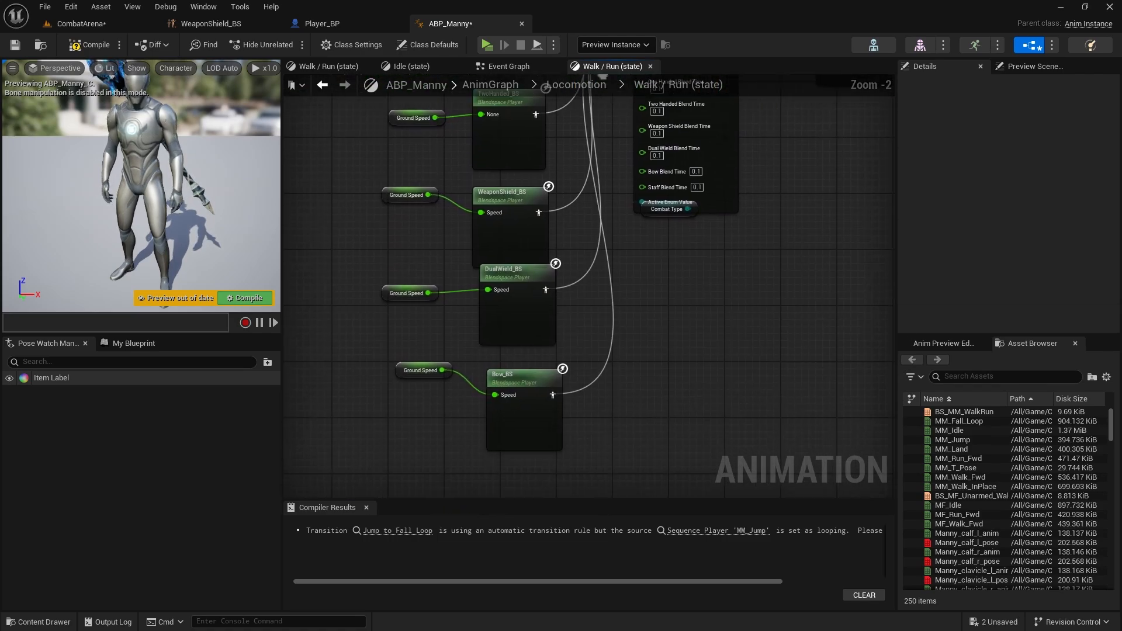
right_drag(491, 314, 492, 282)
drag(415, 314, 415, 315)
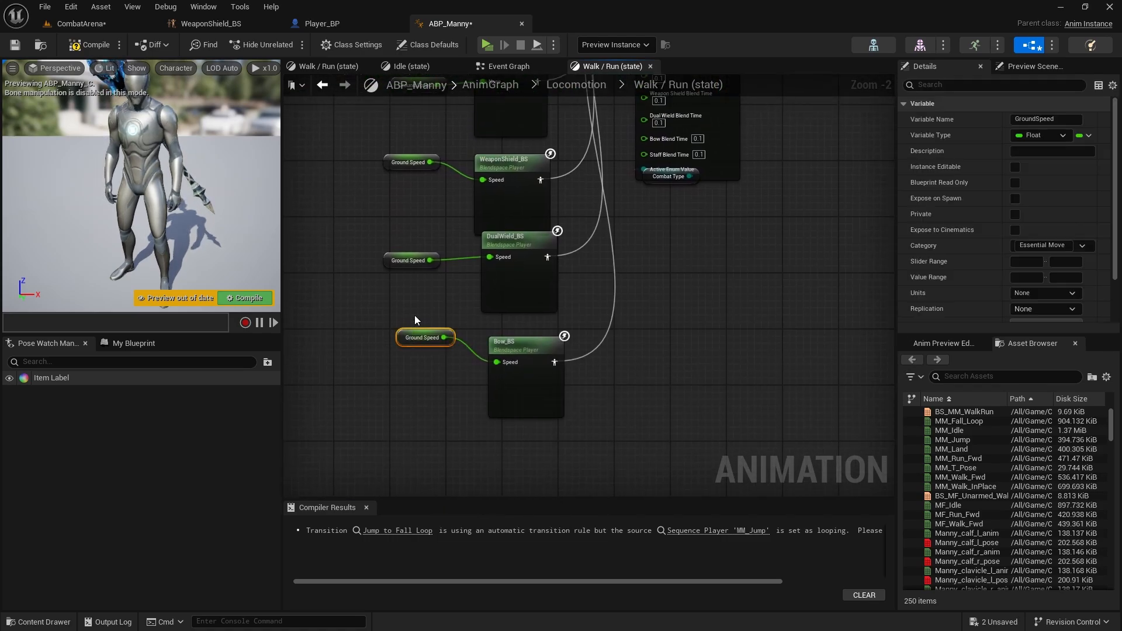
key(ctrl+c)
key(ctrl+v)
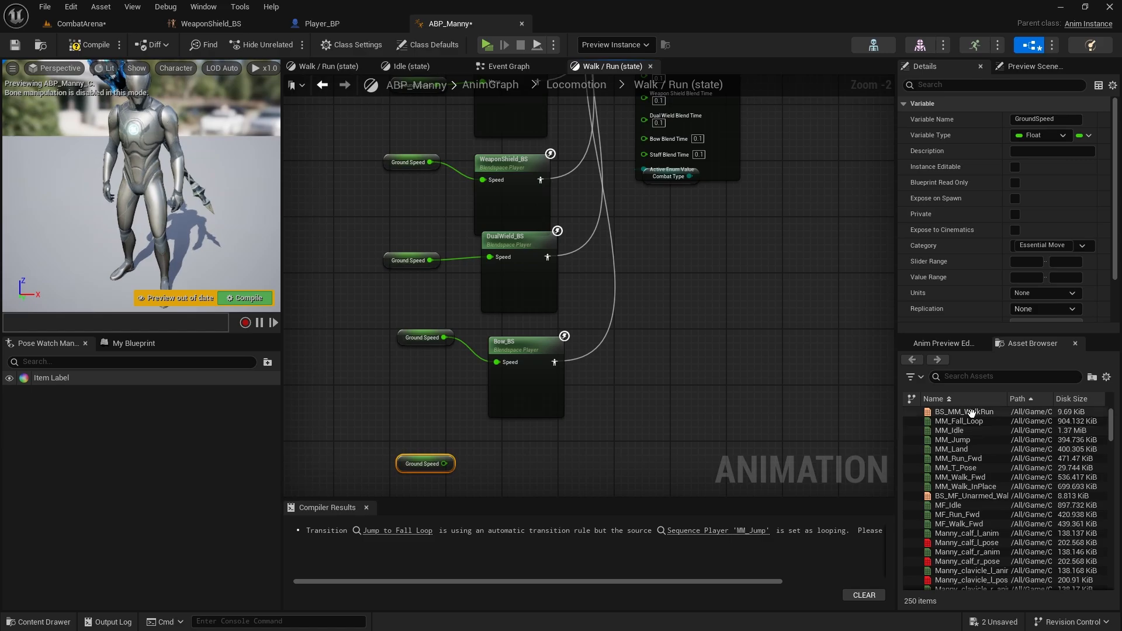
Step: Filter the animation assets by "bs" and rename the WeaponShield_BS copy in the ThirdPerson Animation Staff folder to Staff_BS
mouse_move(986, 418)
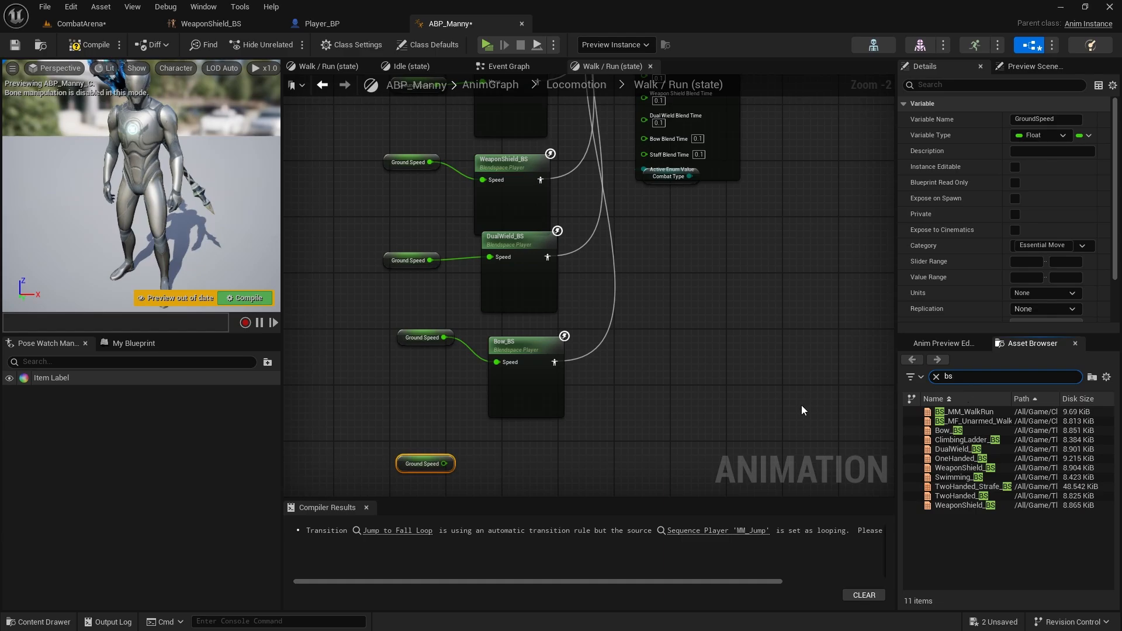
key(ctrl+space)
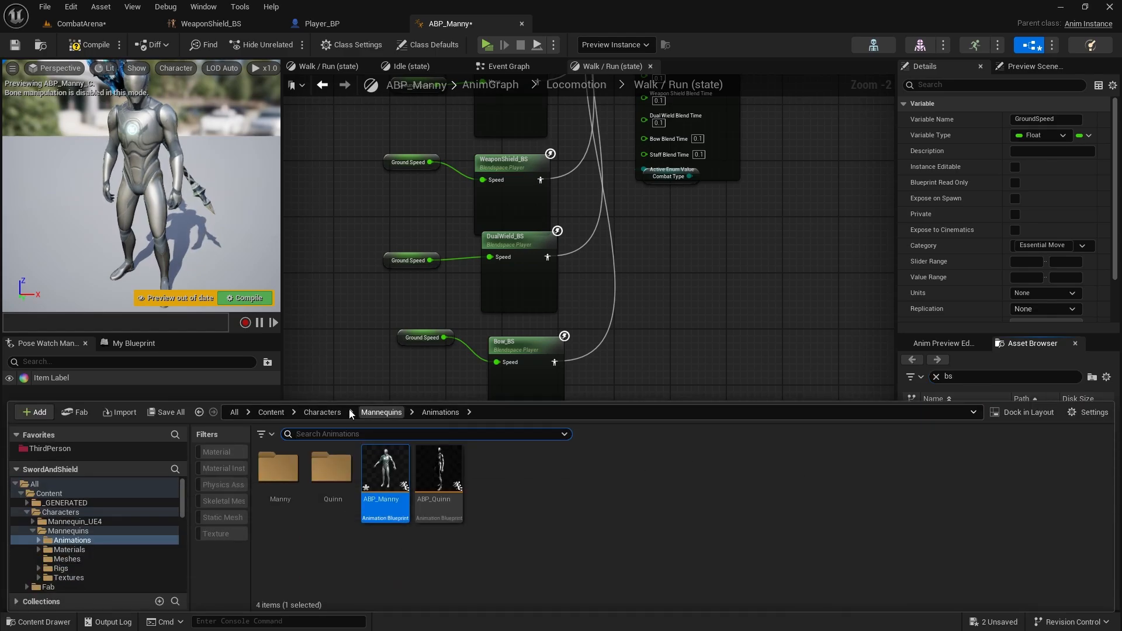
click(57, 452)
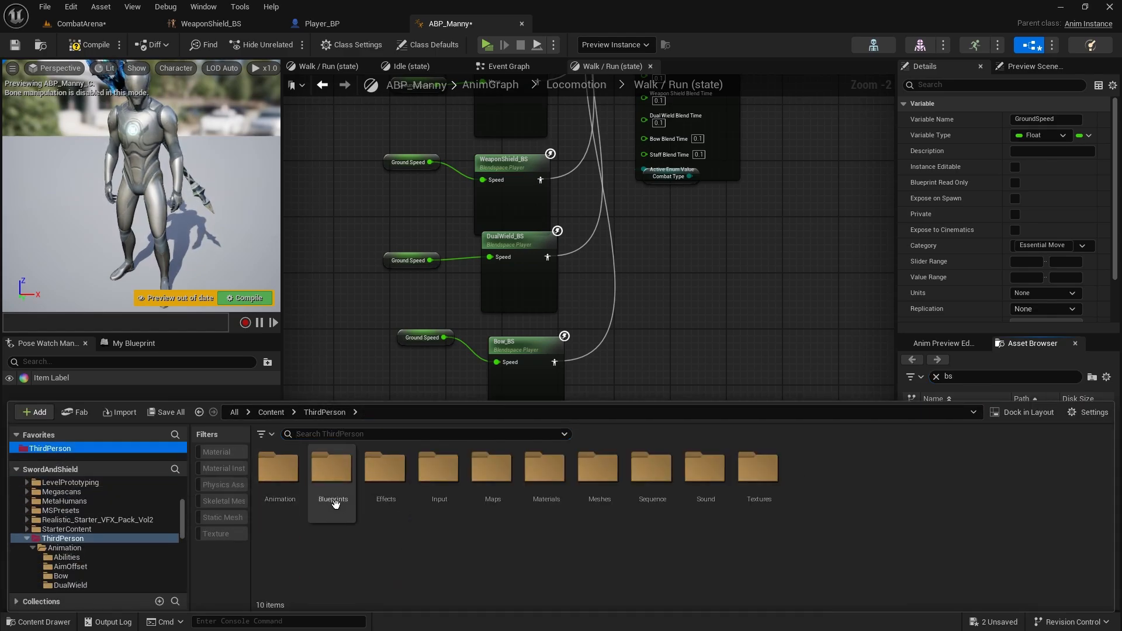
double_click(286, 474)
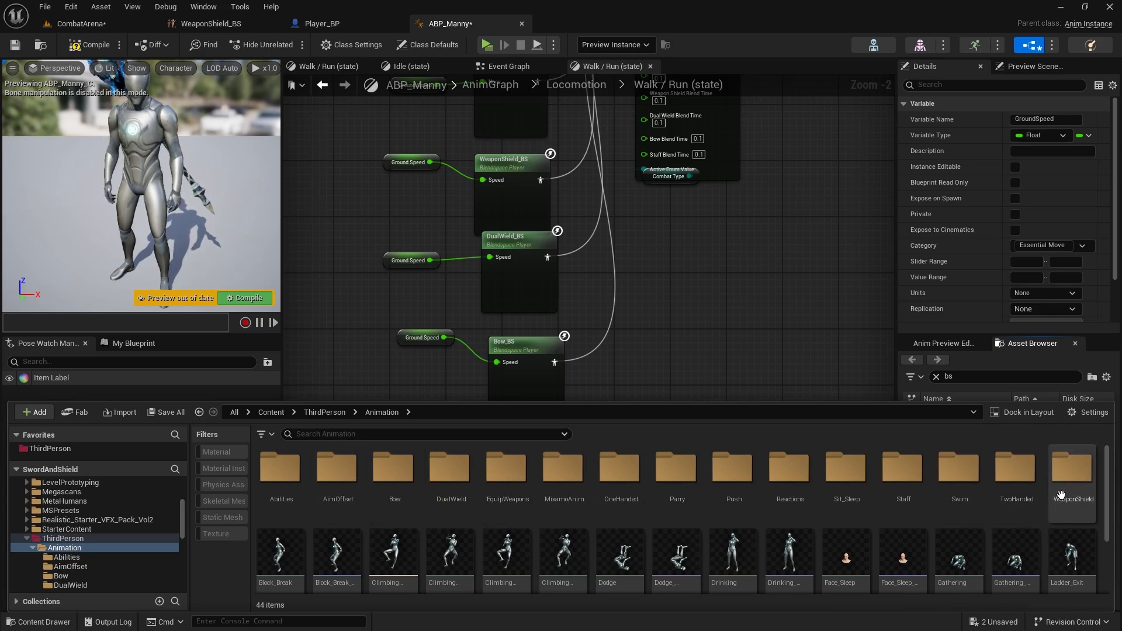
double_click(900, 470)
click(526, 469)
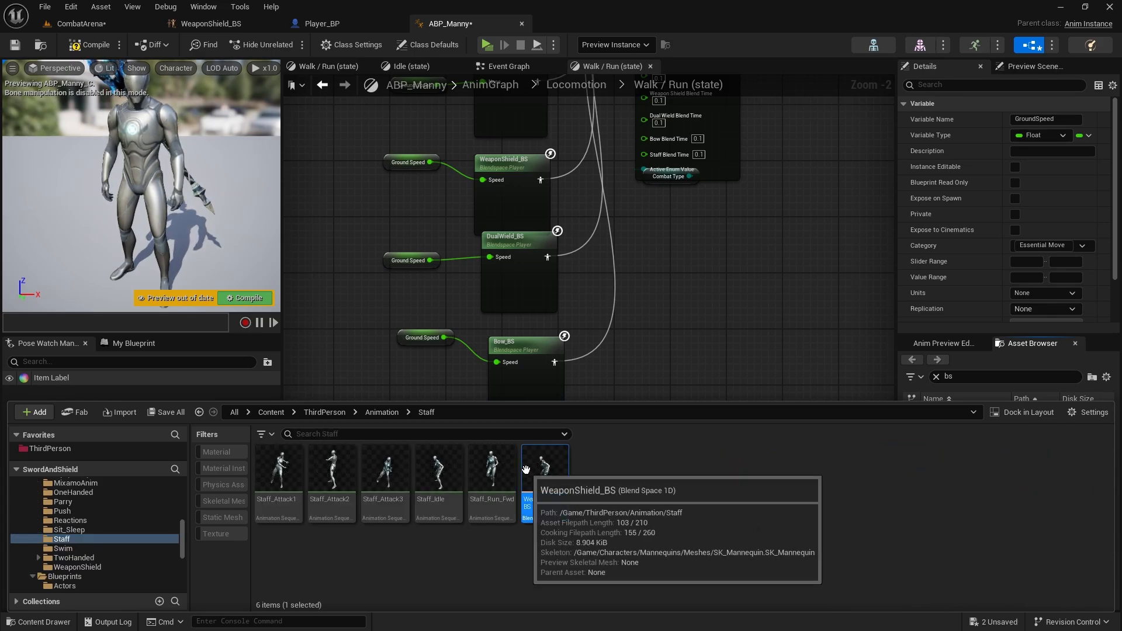
key(F2)
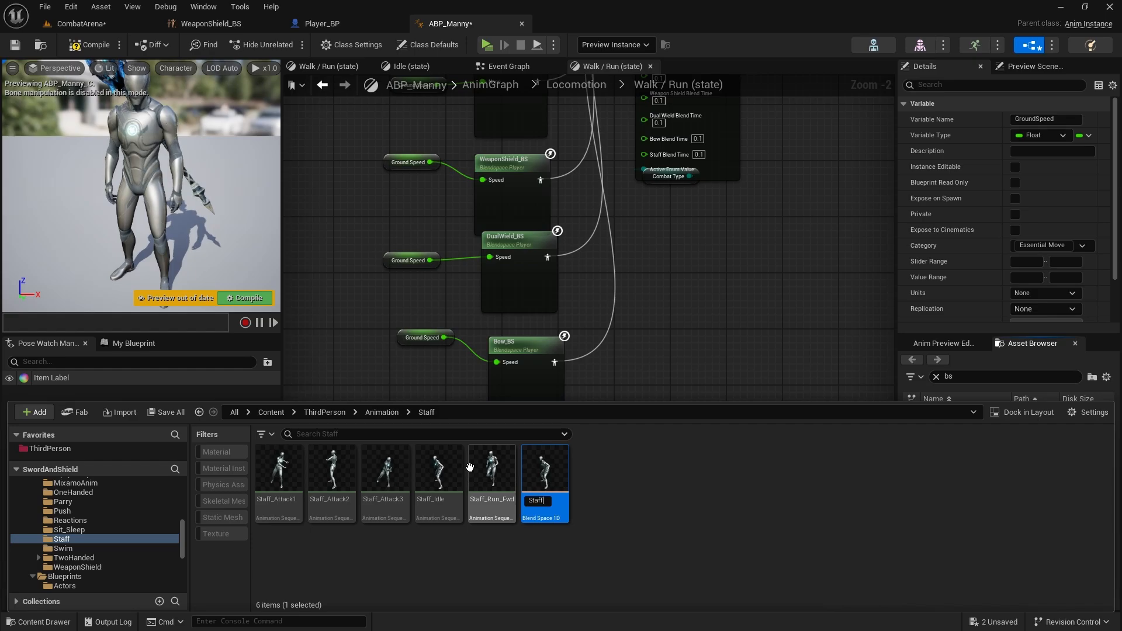
click(727, 506)
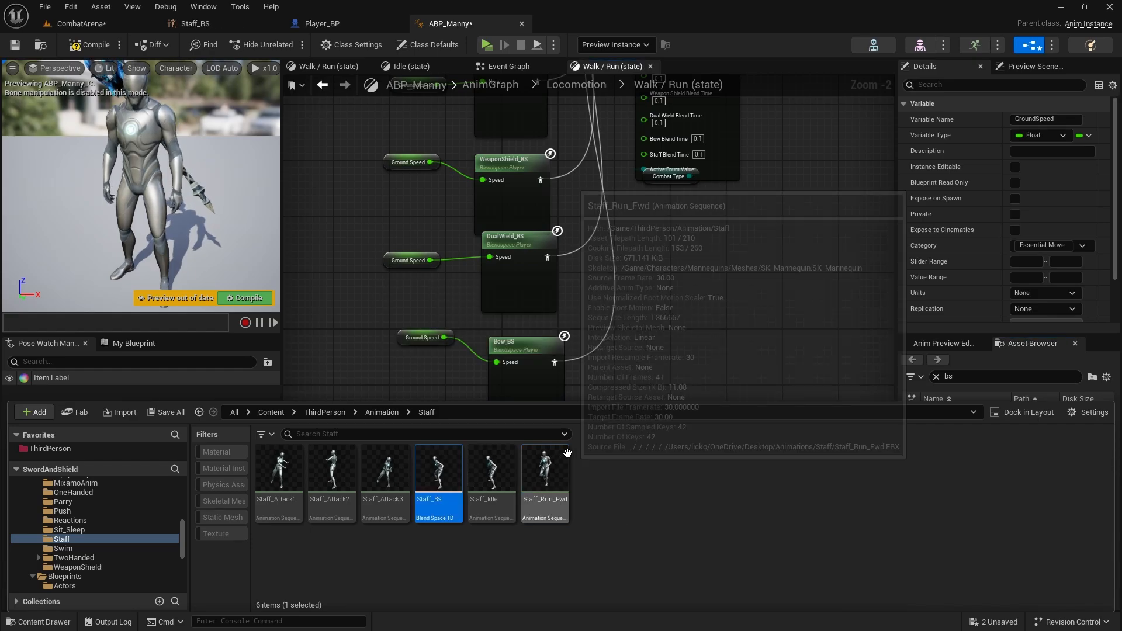
Step: Place a Staff_BS blend space player beside the new Ground Speed node, feed its Speed input, and connect it to Staff Pose
right_drag(674, 312, 647, 97)
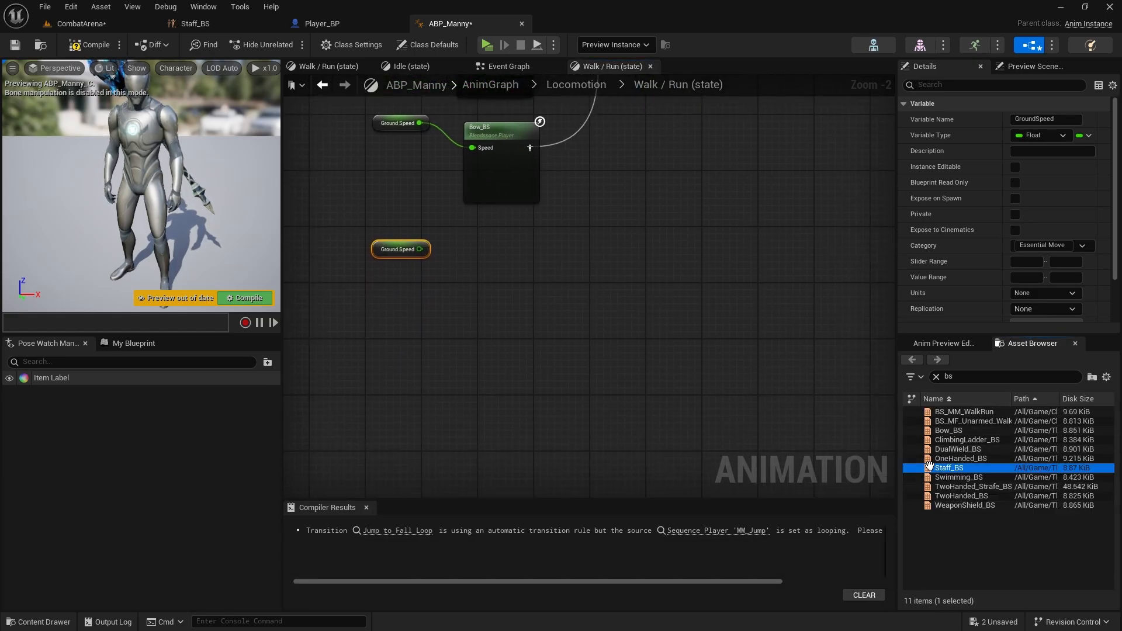
drag(481, 259, 476, 281)
right_drag(591, 218, 545, 327)
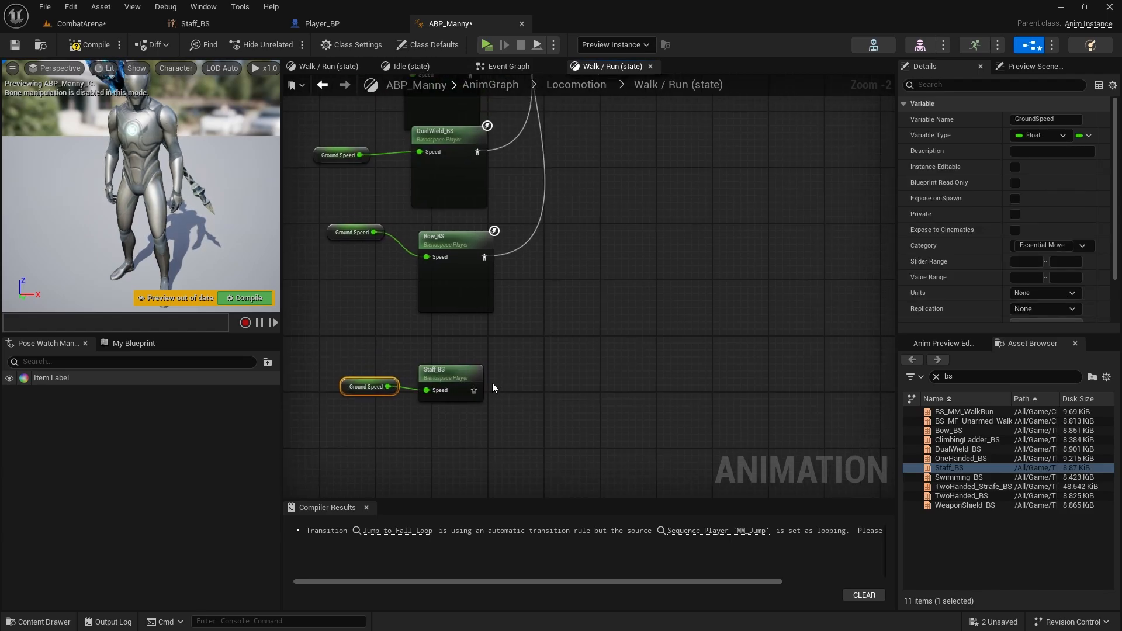
drag(475, 390, 576, 150)
scroll(771, 304, up, 2)
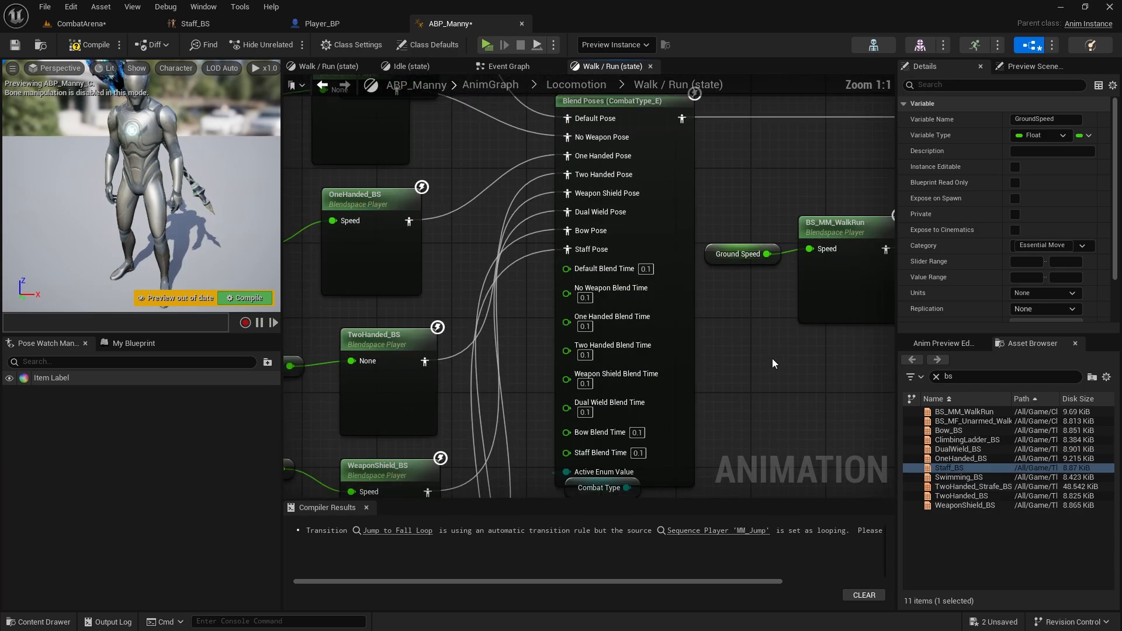
Step: Move the Combat Type node clear of the Blend Poses node, and compile and save ABP_Manny
drag(570, 445, 564, 414)
right_drag(708, 252, 710, 496)
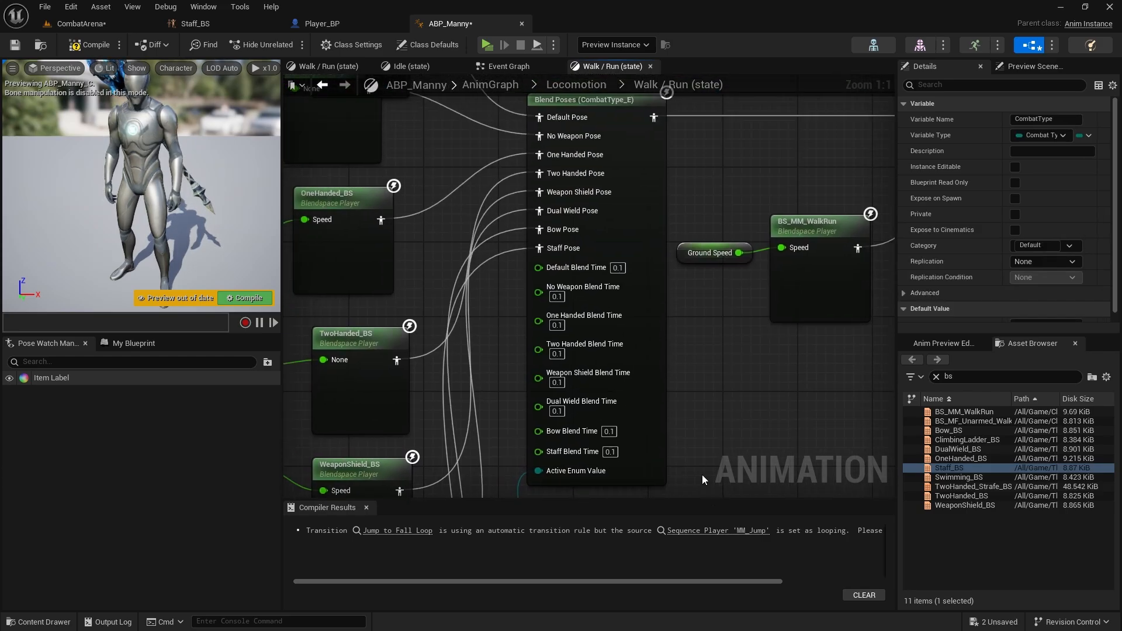
click(88, 44)
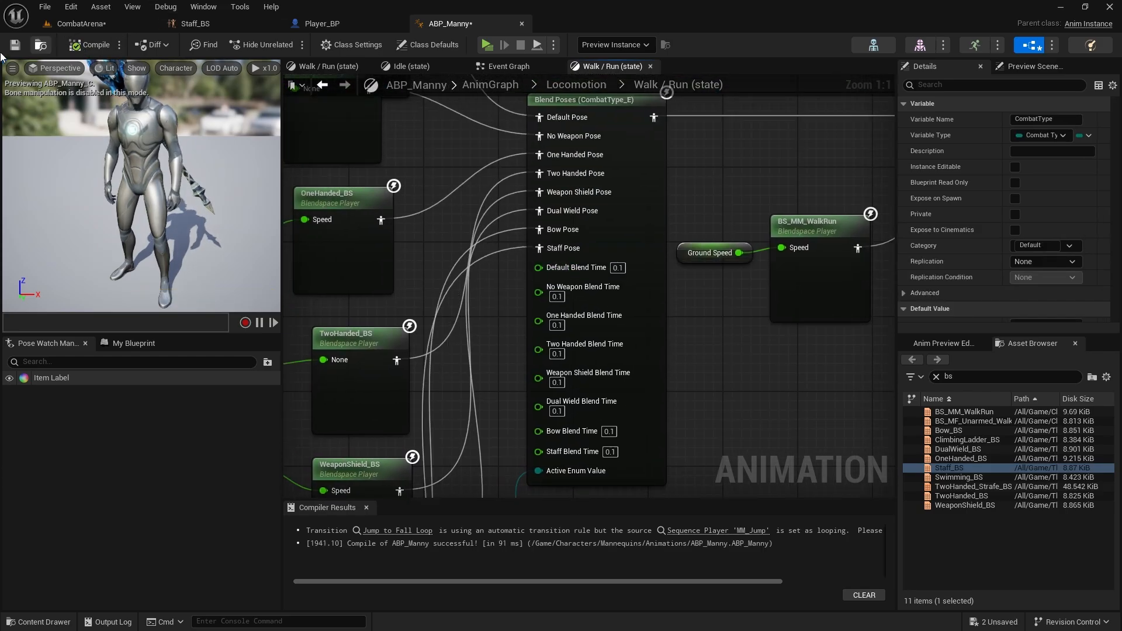
Step: Play the CombatArena level and run the character to the weapon table to loot its items
click(134, 22)
click(289, 45)
key(w)
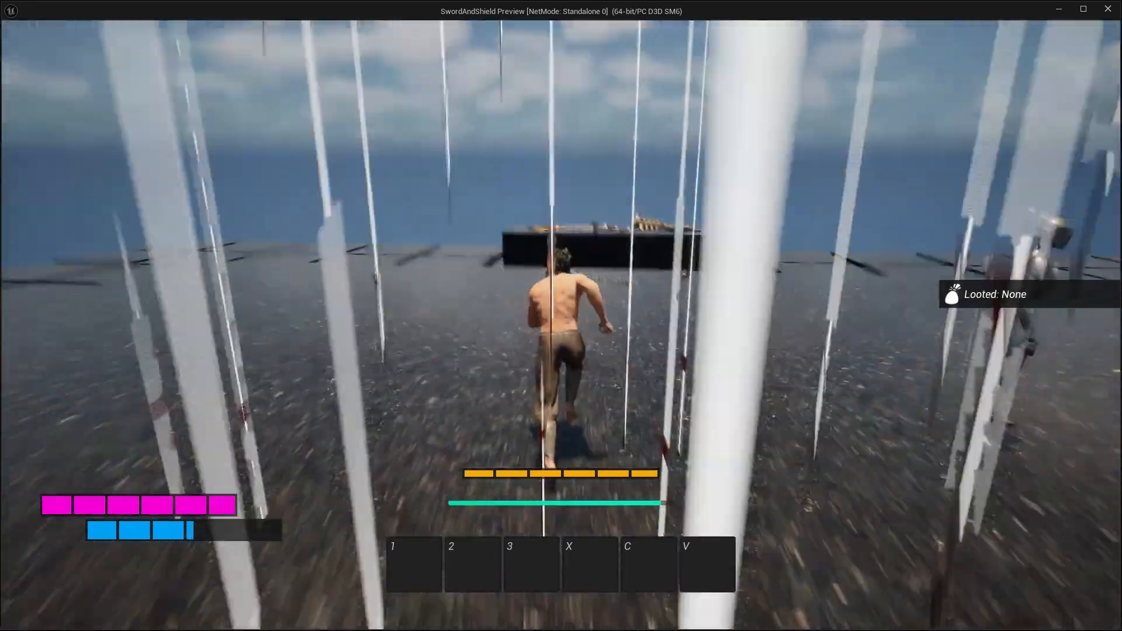
key(e)
key(e)
key(e)
key(e)
key(e)
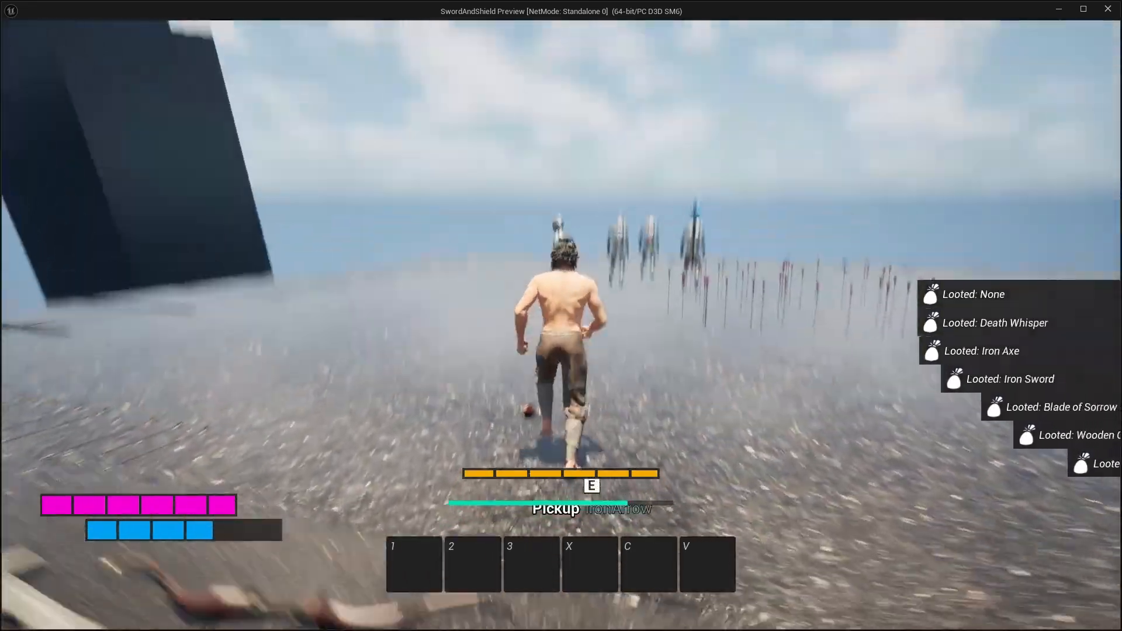
Step: Equip the staff from the inventory, draw it, and run around to test the staff movement, then stop playing
key(i)
right_click(699, 179)
key(i)
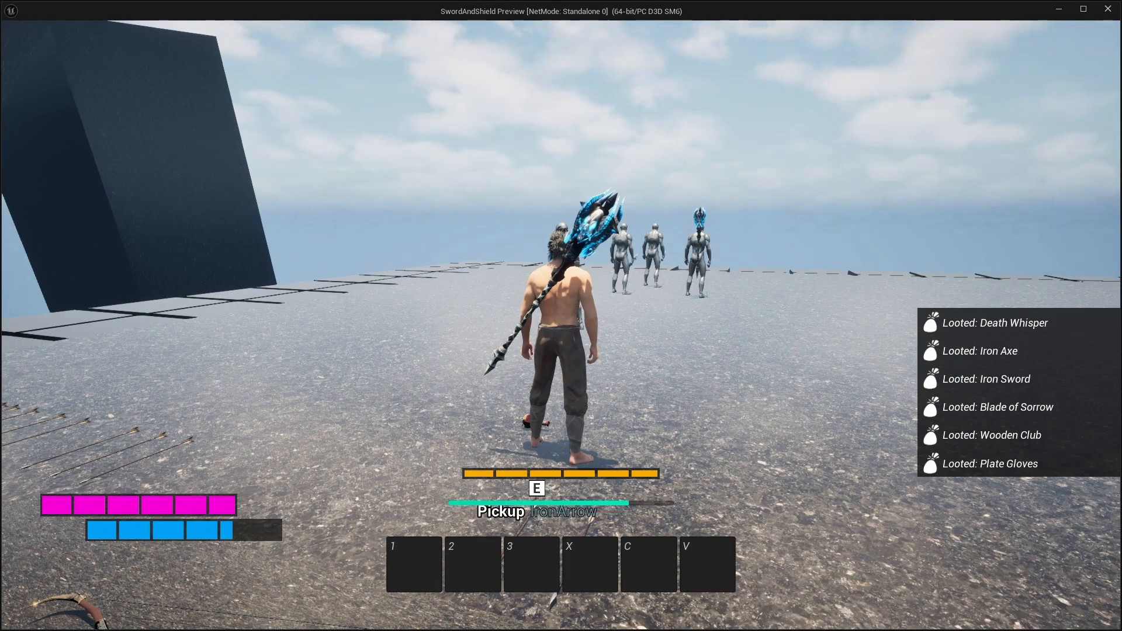
key(w)
key(Tab)
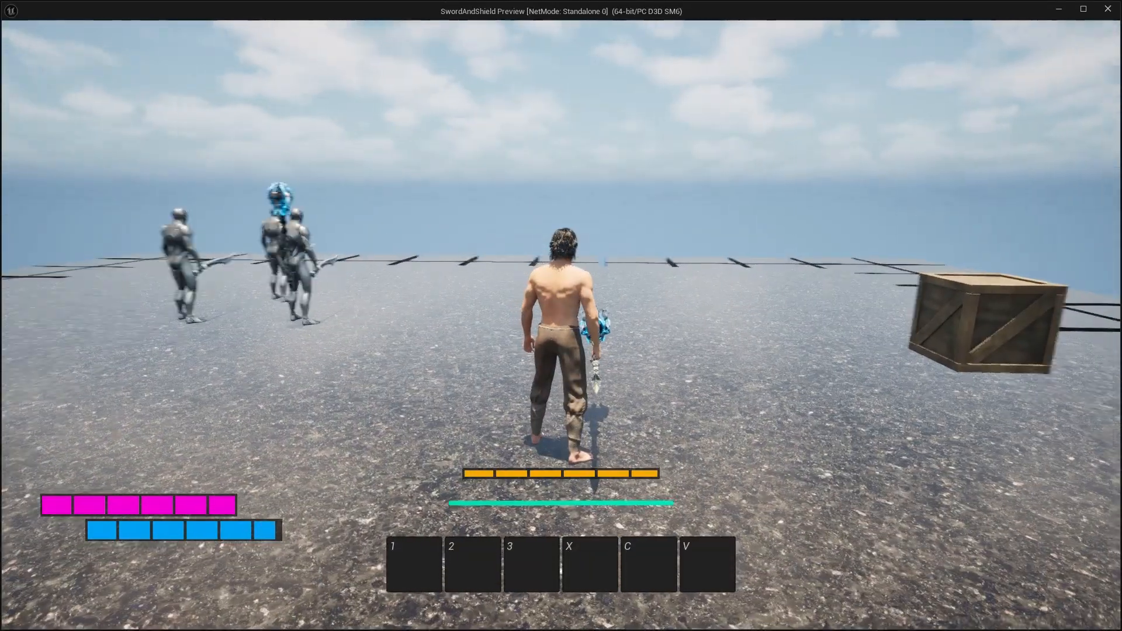
key(w)
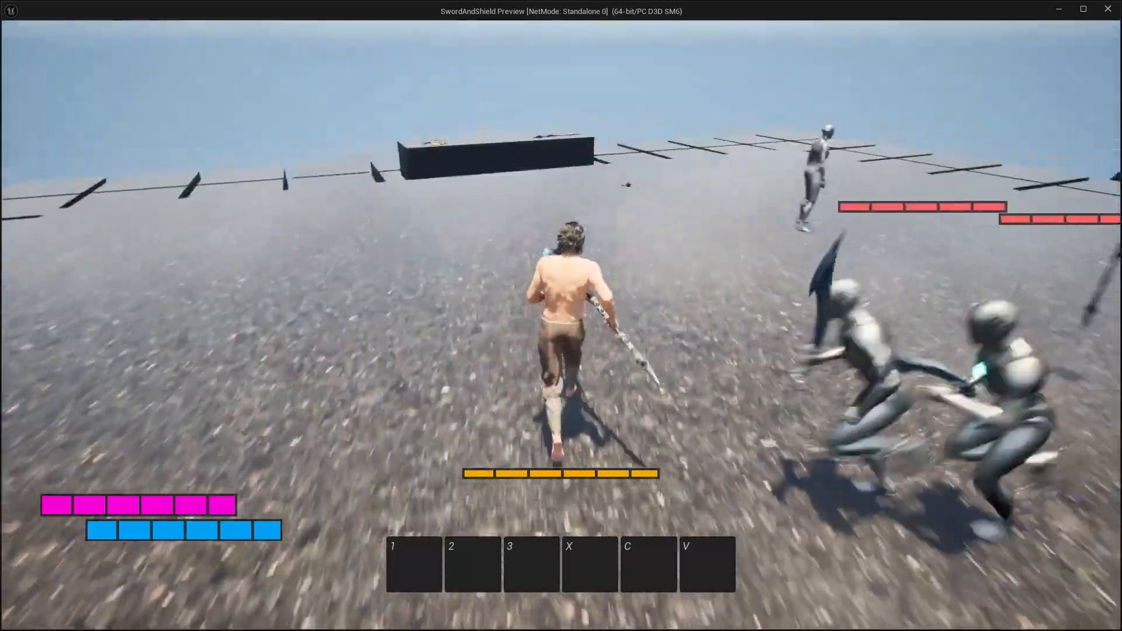
key(shift)
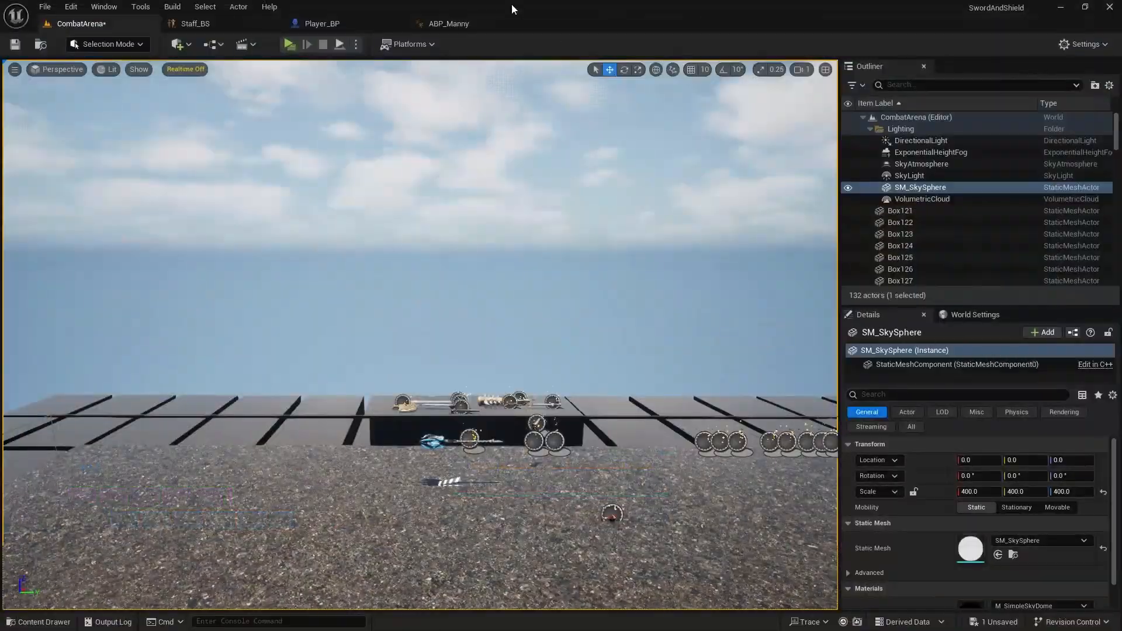
Step: In ABP_Manny's Locomotion state machine, open the Idle state and add a Staff element pin to its Blend Poses (CombatType_E) node
click(444, 24)
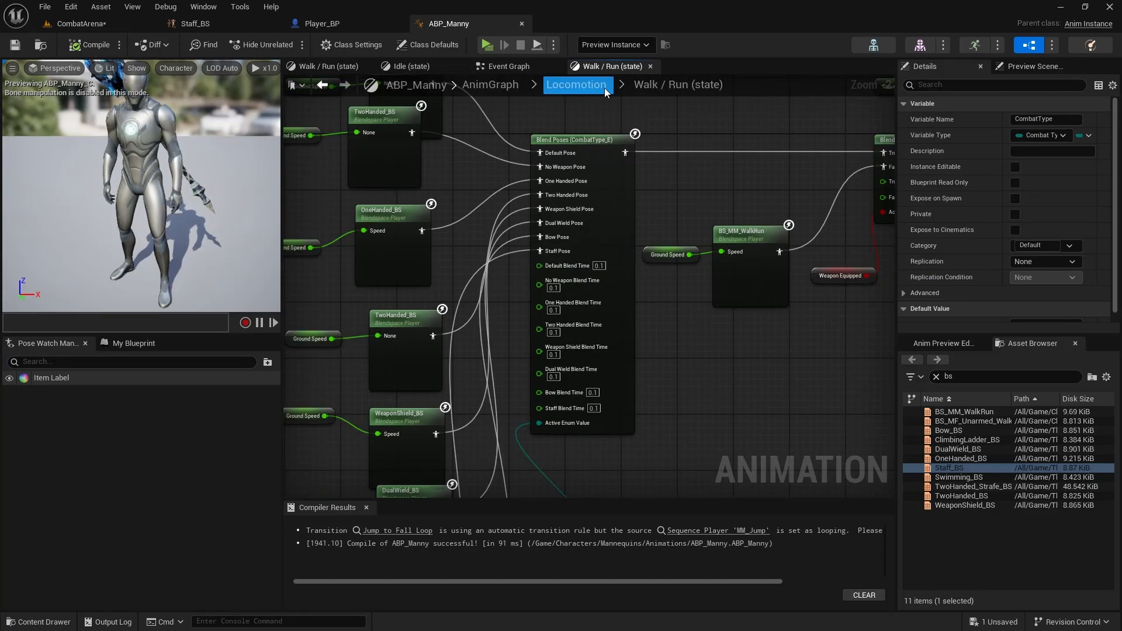
click(585, 90)
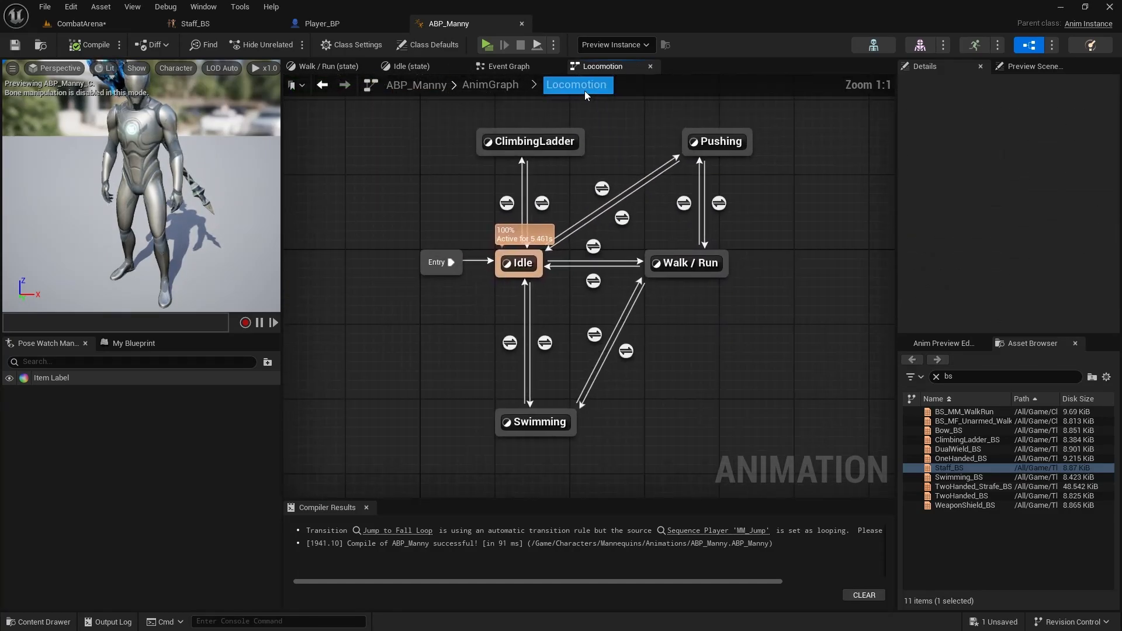
double_click(529, 279)
right_drag(530, 283, 676, 207)
scroll(577, 381, up, 2)
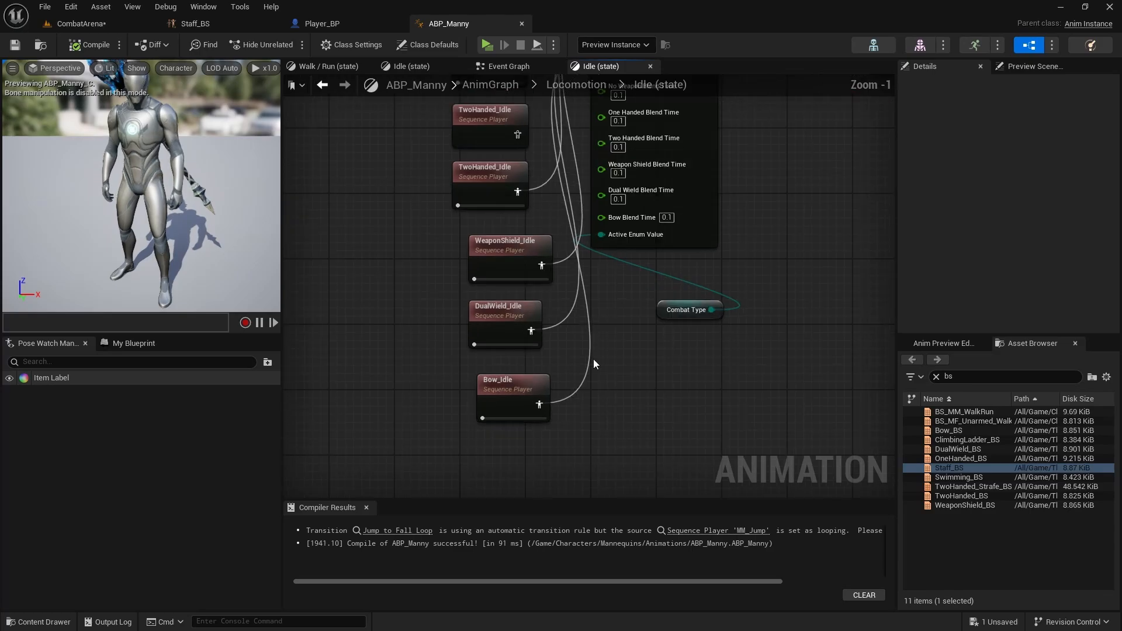
right_drag(605, 300, 560, 509)
right_click(656, 318)
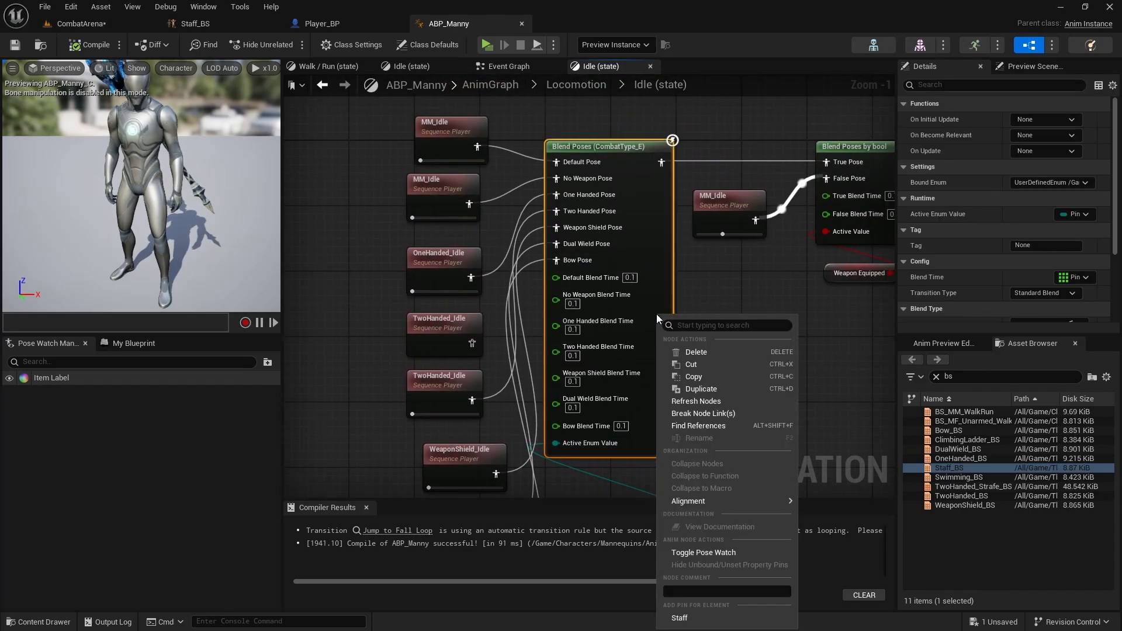
click(687, 621)
Step: Add the Staff_Idle animation to the Idle state graph below Bow_Idle and connect it to the Staff Pose pin
right_drag(764, 446, 750, 183)
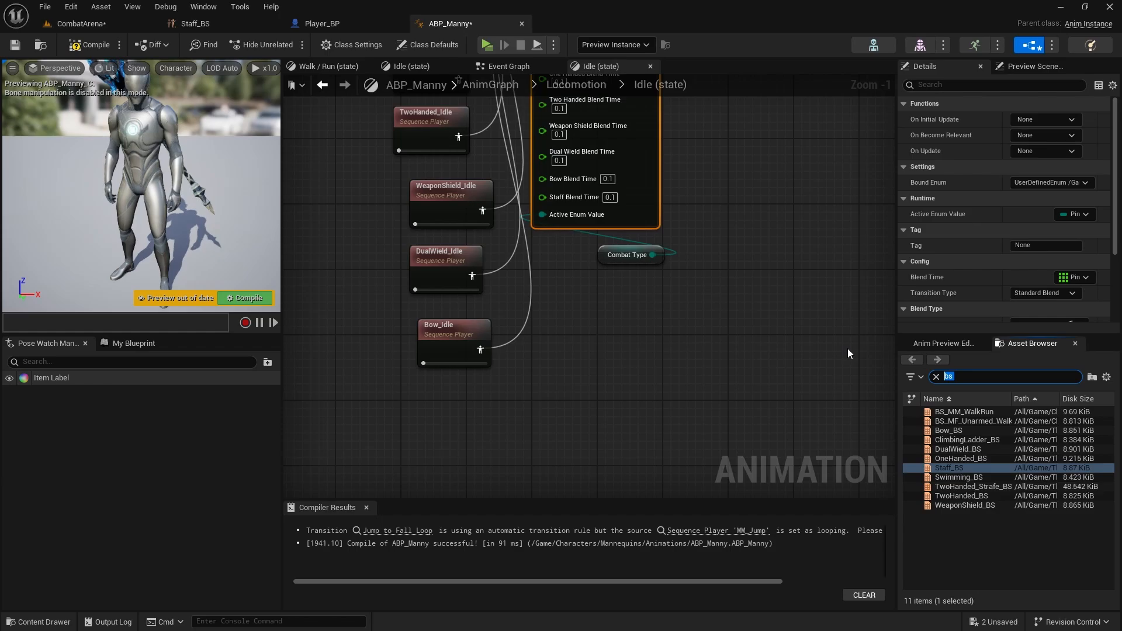
text(idle)
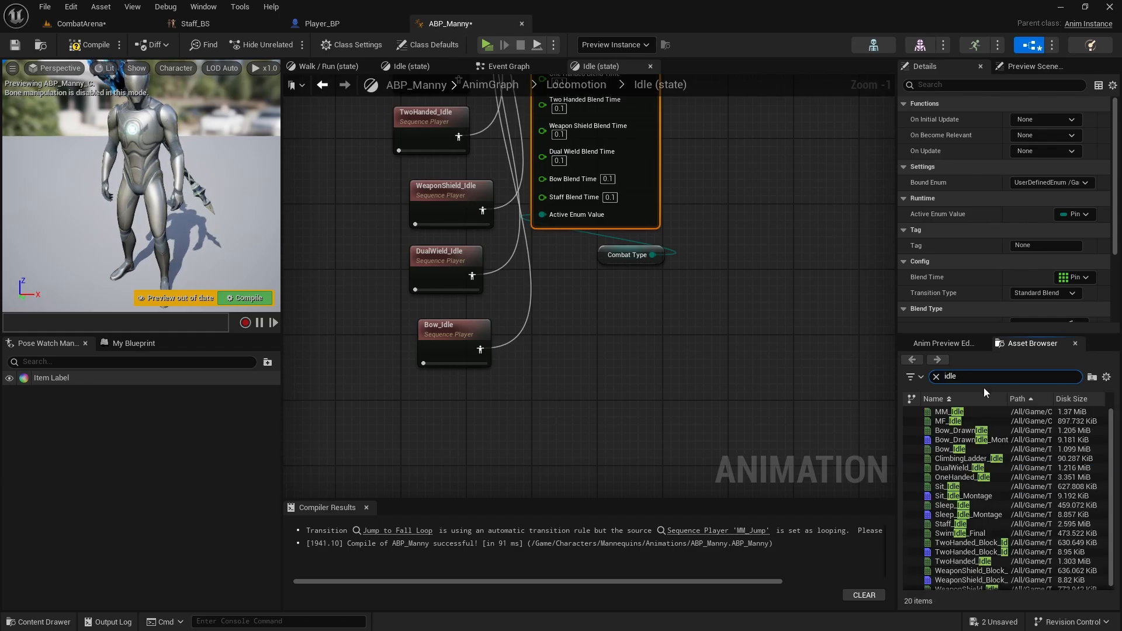
drag(950, 524, 410, 407)
drag(553, 239, 545, 266)
right_drag(797, 366, 812, 134)
scroll(797, 228, down, 1)
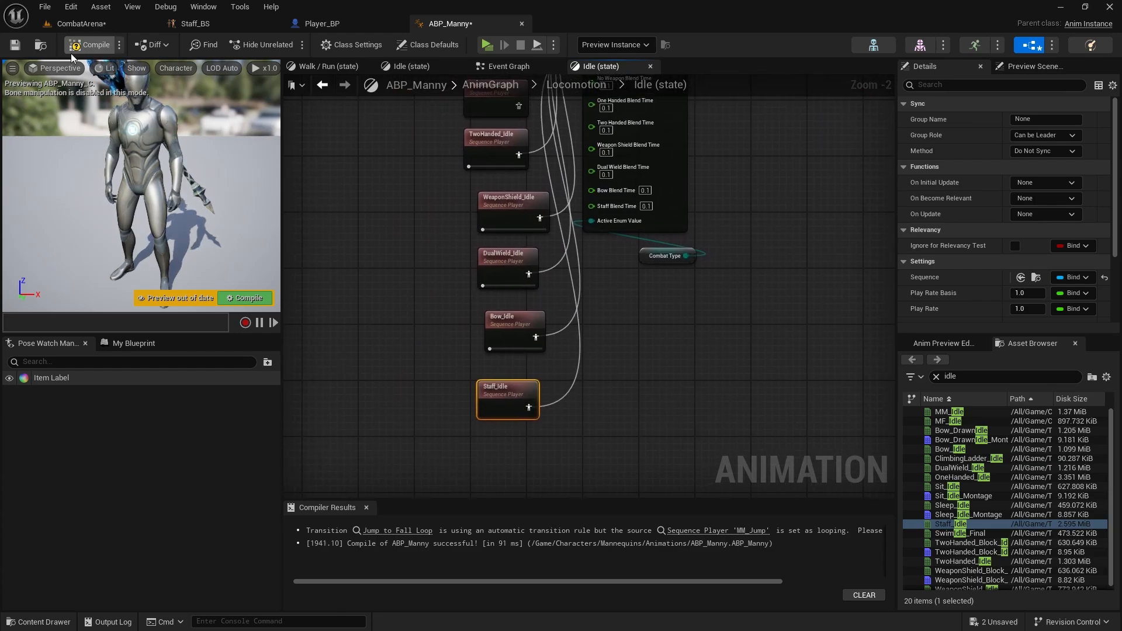
Step: Play the CombatArena level, run to the weapon table to loot it, and equip the staff from the inventory
click(93, 24)
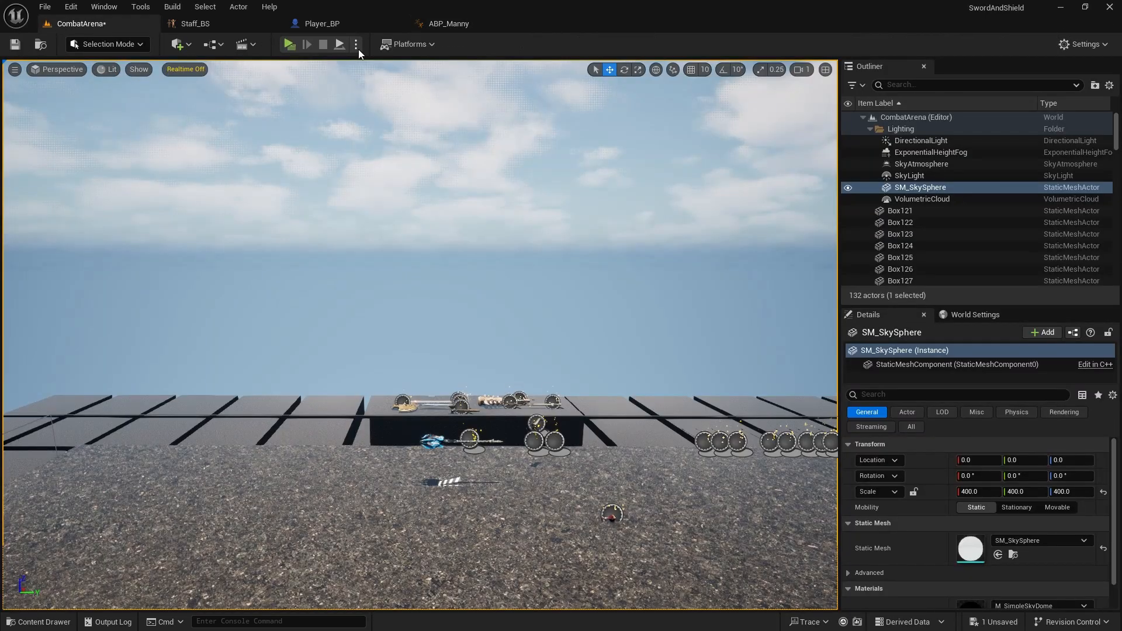
click(288, 45)
key(w)
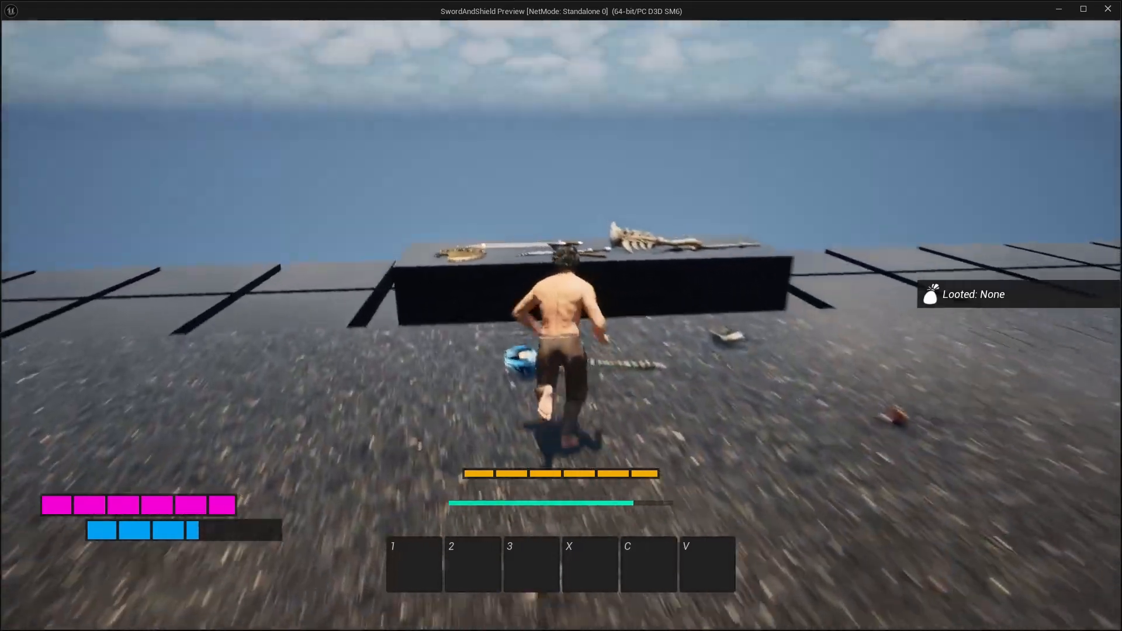
key(i)
key(i)
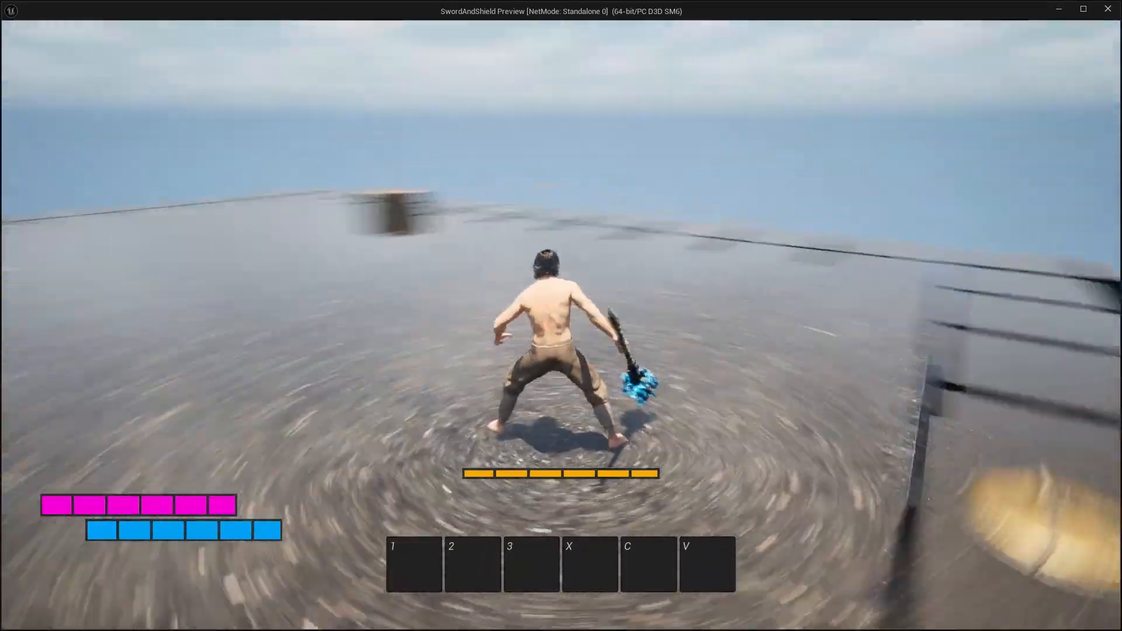
Step: Test the staff idle and running animations, sheathing and drawing the staff between runs, and stop playing
key(w)
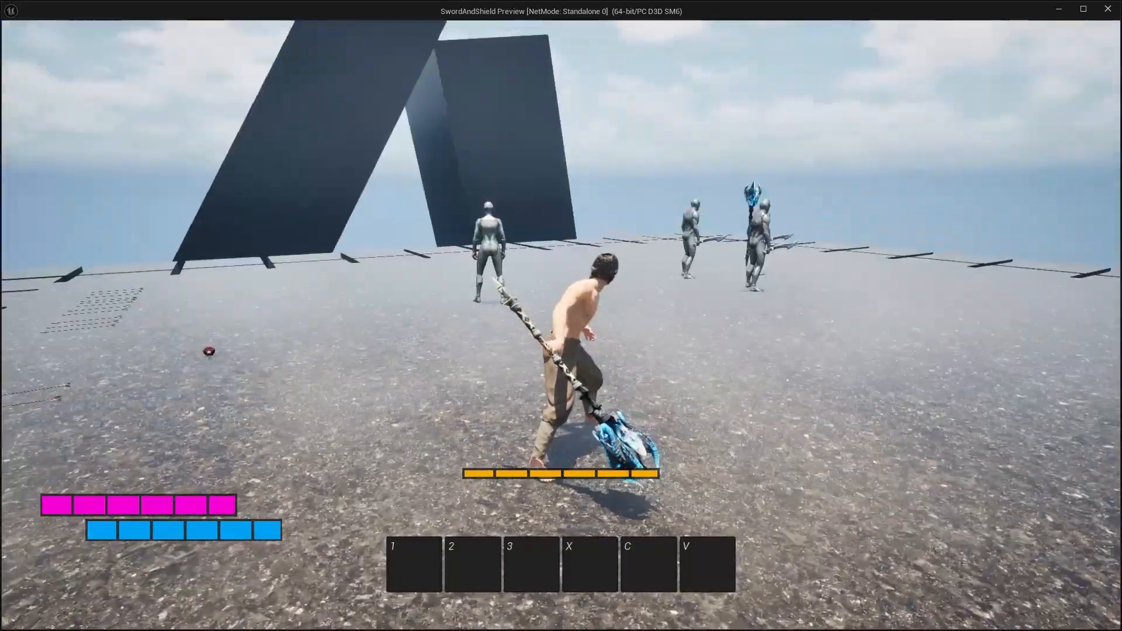
key(shift+w)
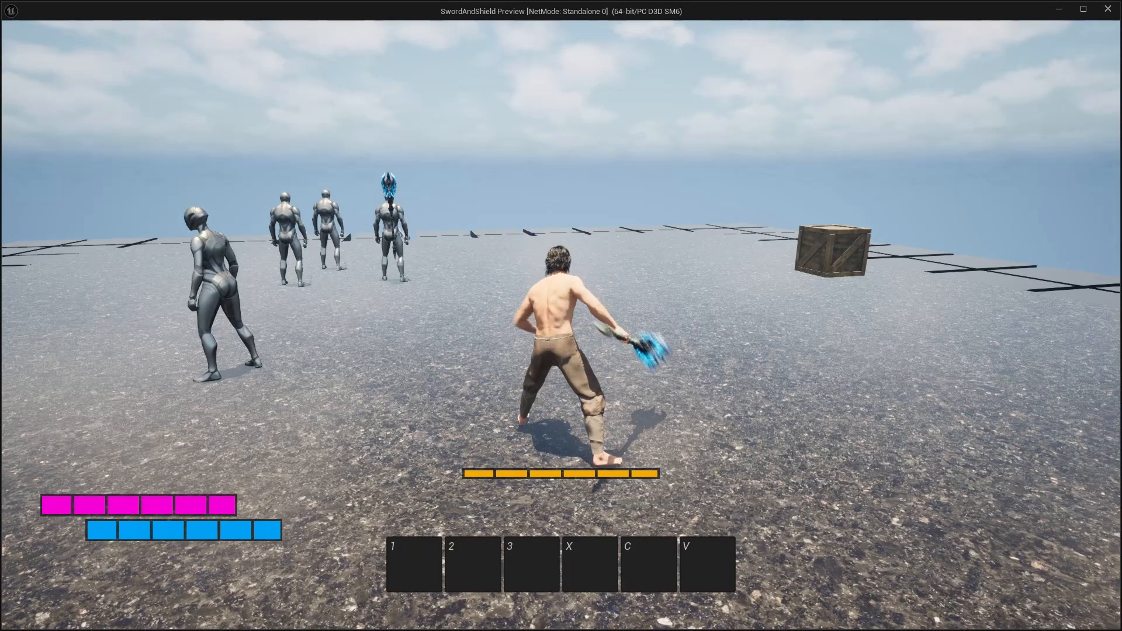
key(w)
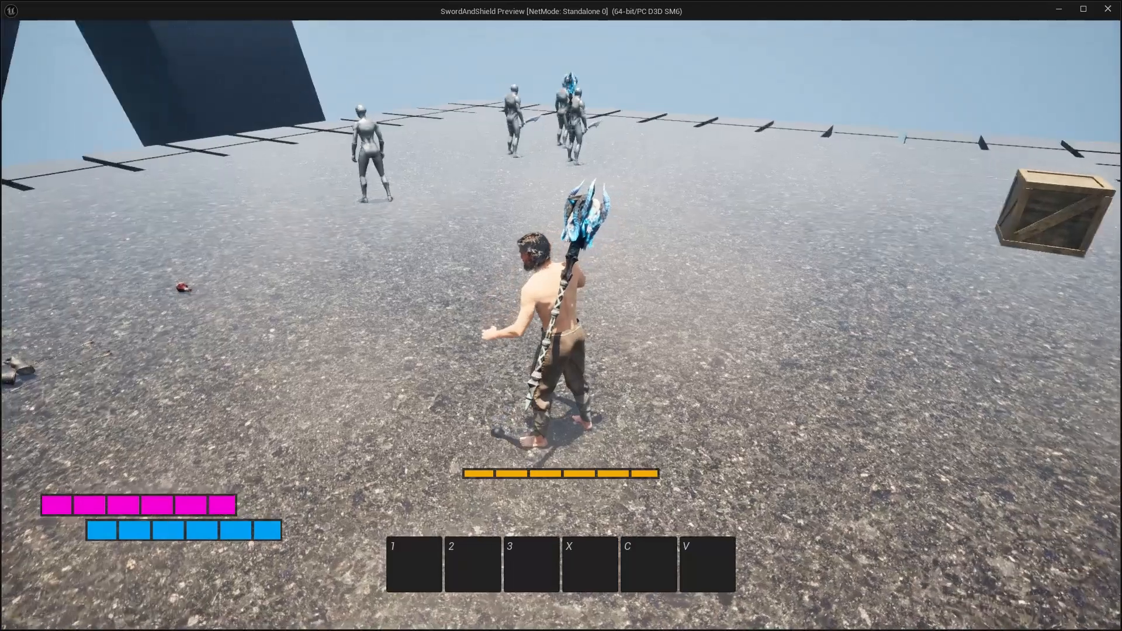
key(r)
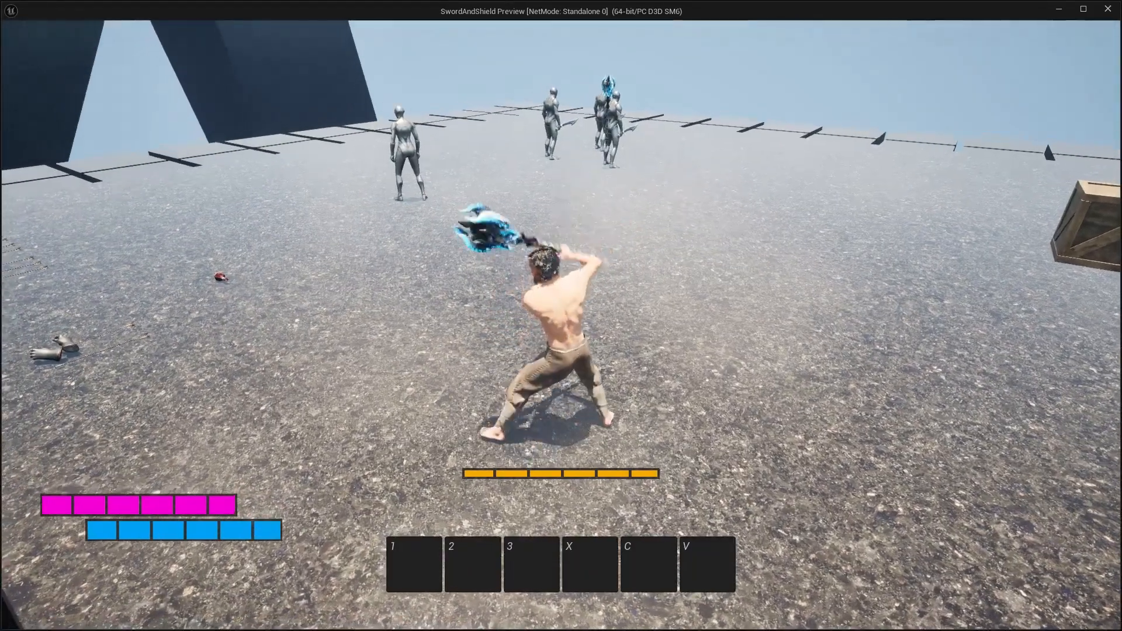
key(r)
key(w)
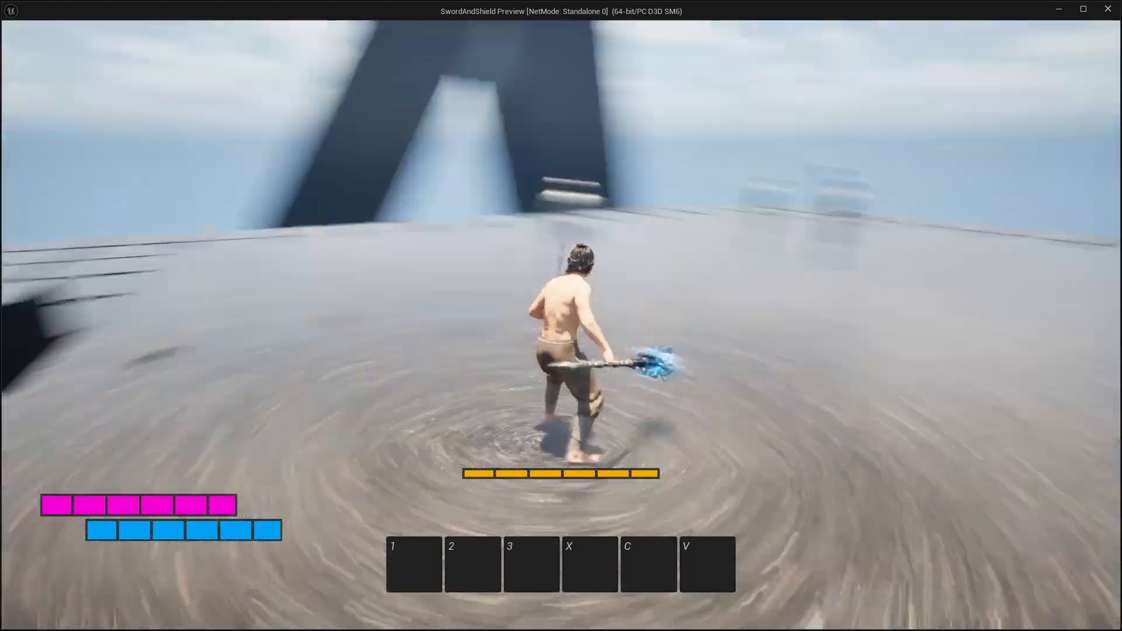
key(w)
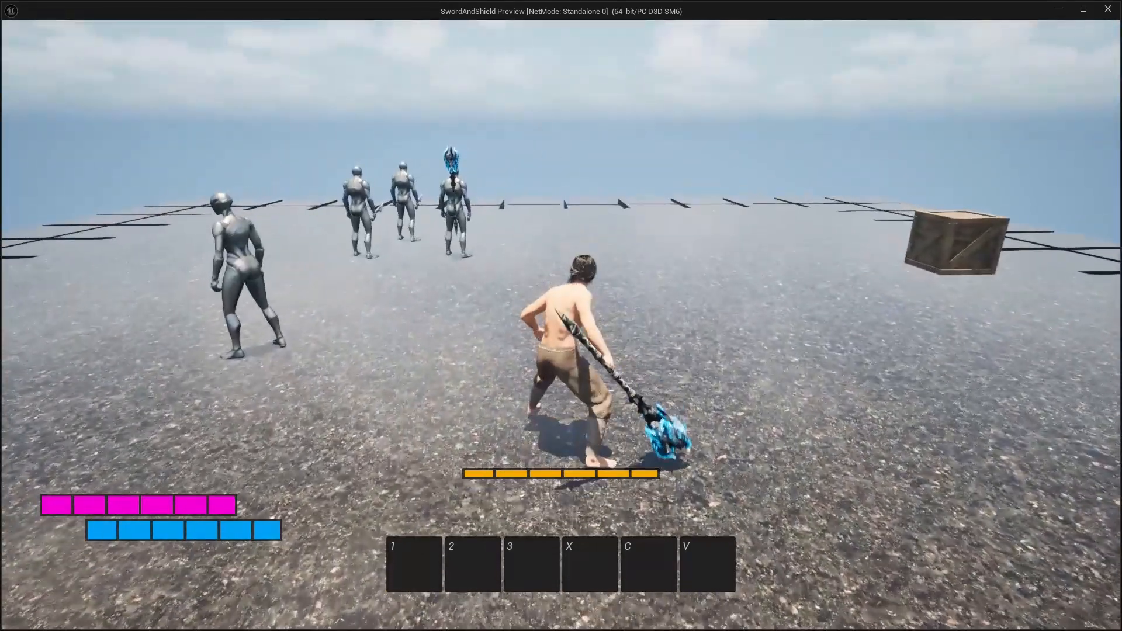
key(Escape)
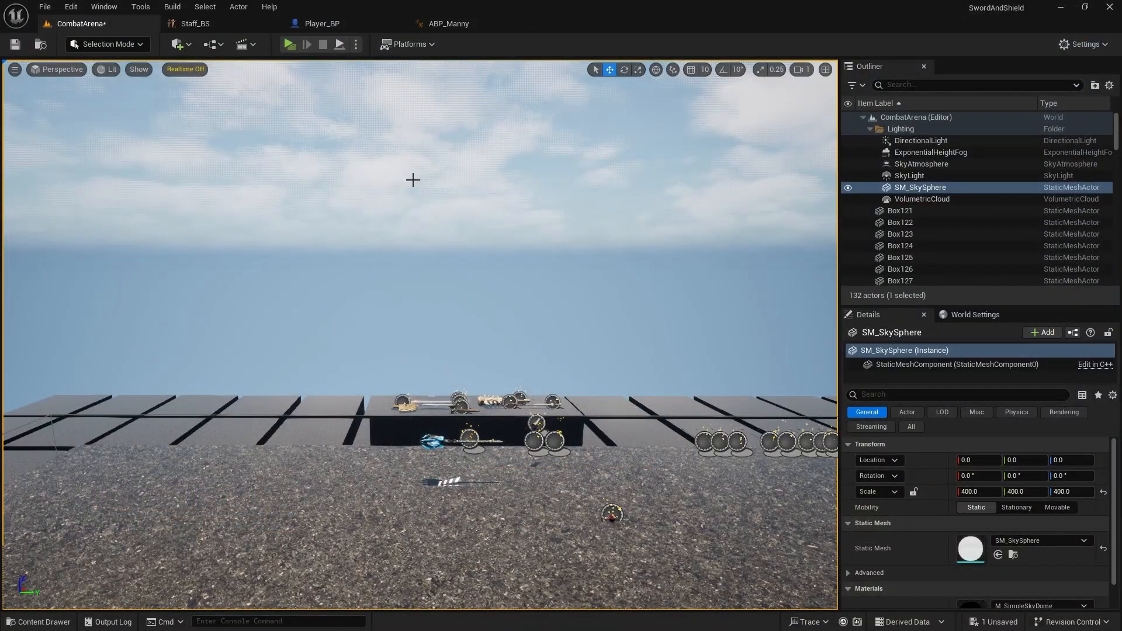
Step: Create an AnimMontage from Staff_Attack1 in the Animation > Staff folder and open it for editing
click(350, 28)
key(ctrl+space)
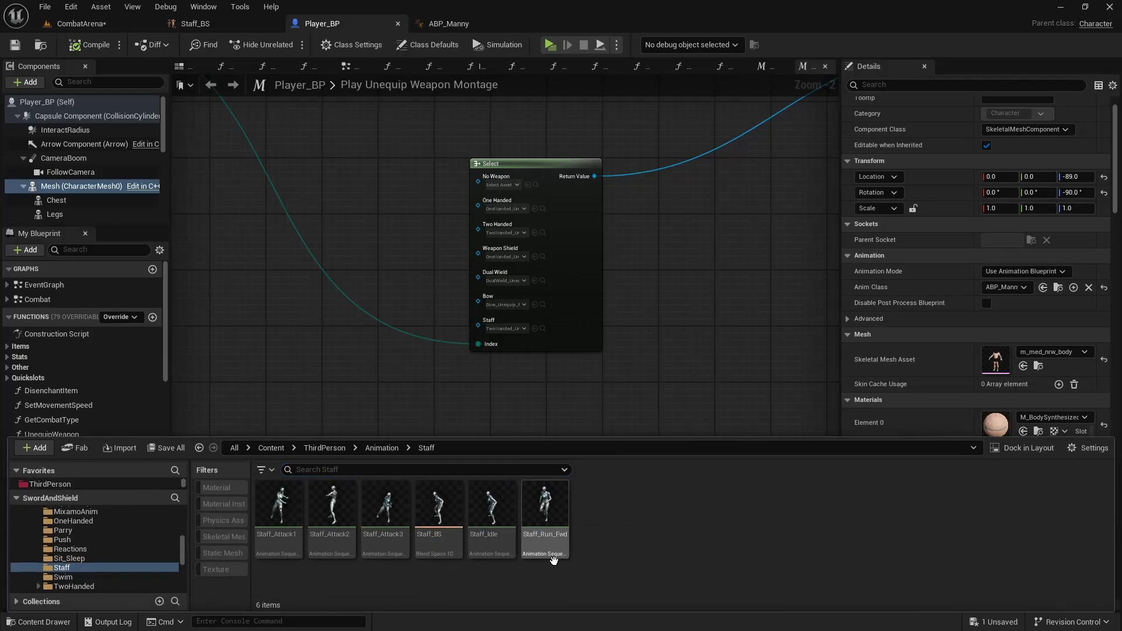
right_click(278, 507)
mouse_move(364, 136)
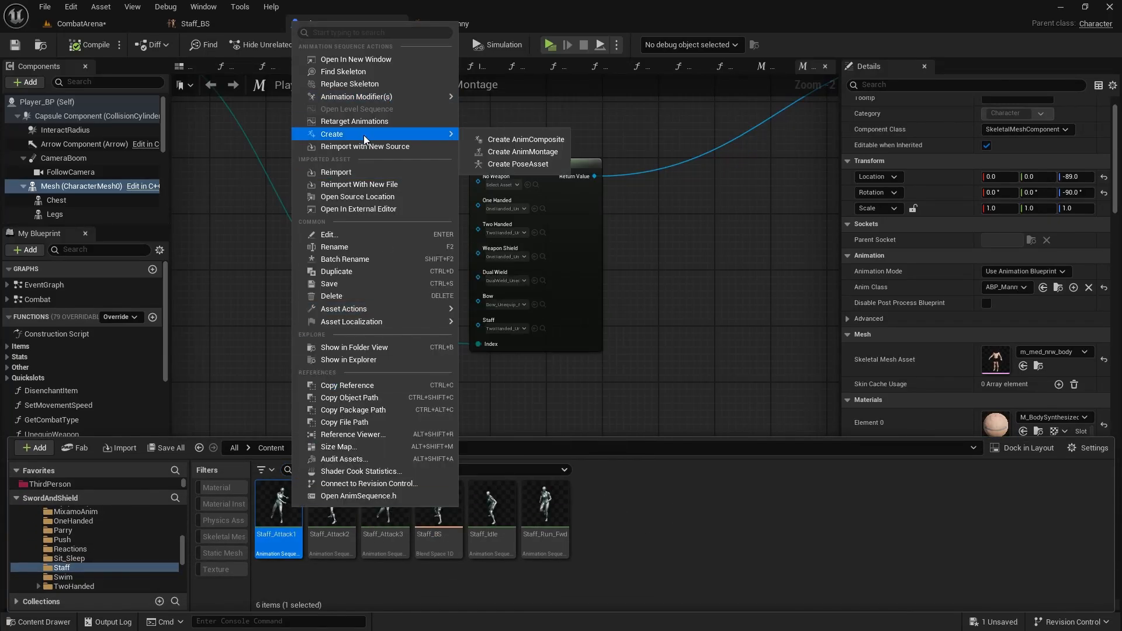
click(505, 152)
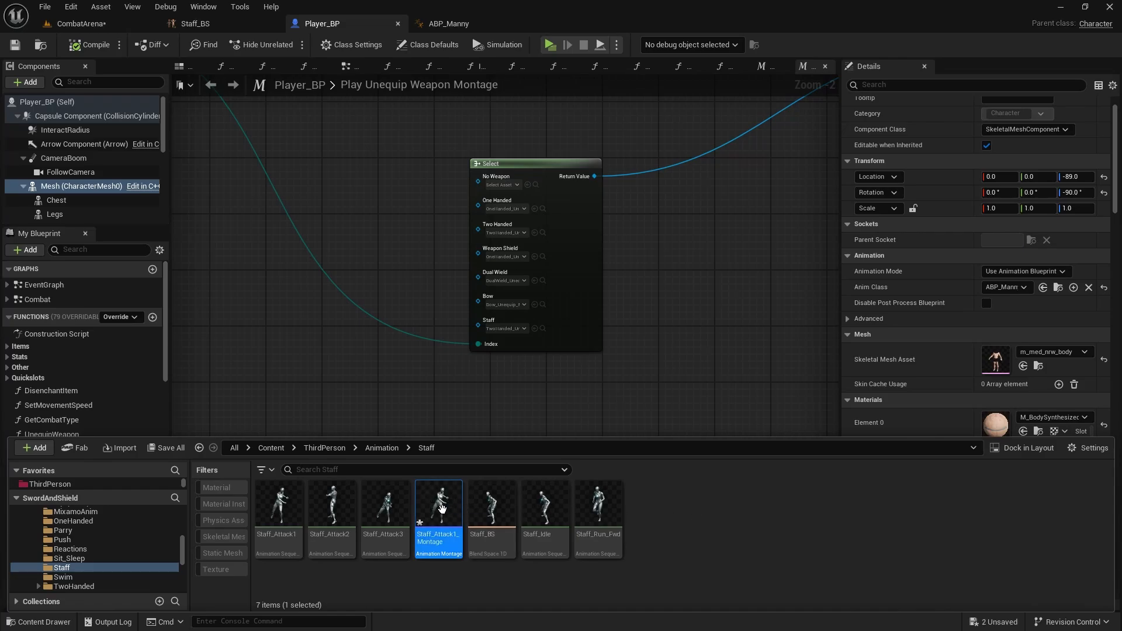
double_click(439, 508)
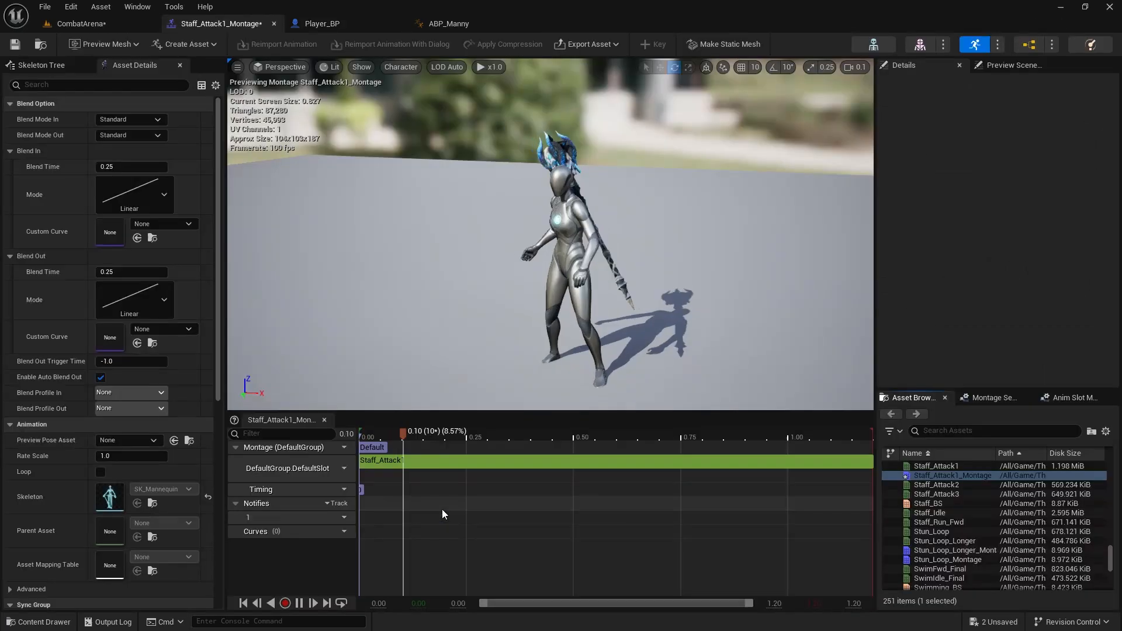
Step: Append Staff_Attack2 and Staff_Attack3 after Staff_Attack1 in the montage's DefaultSlot track and pause the preview
mouse_move(940, 465)
drag(935, 484, 759, 471)
click(934, 494)
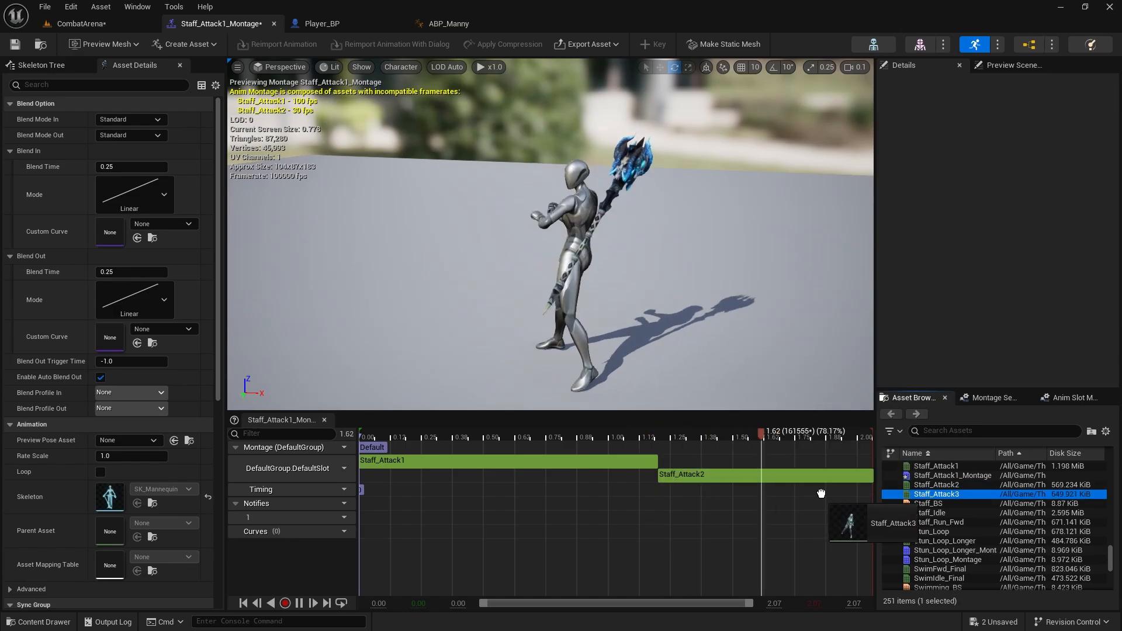
drag(935, 496, 789, 470)
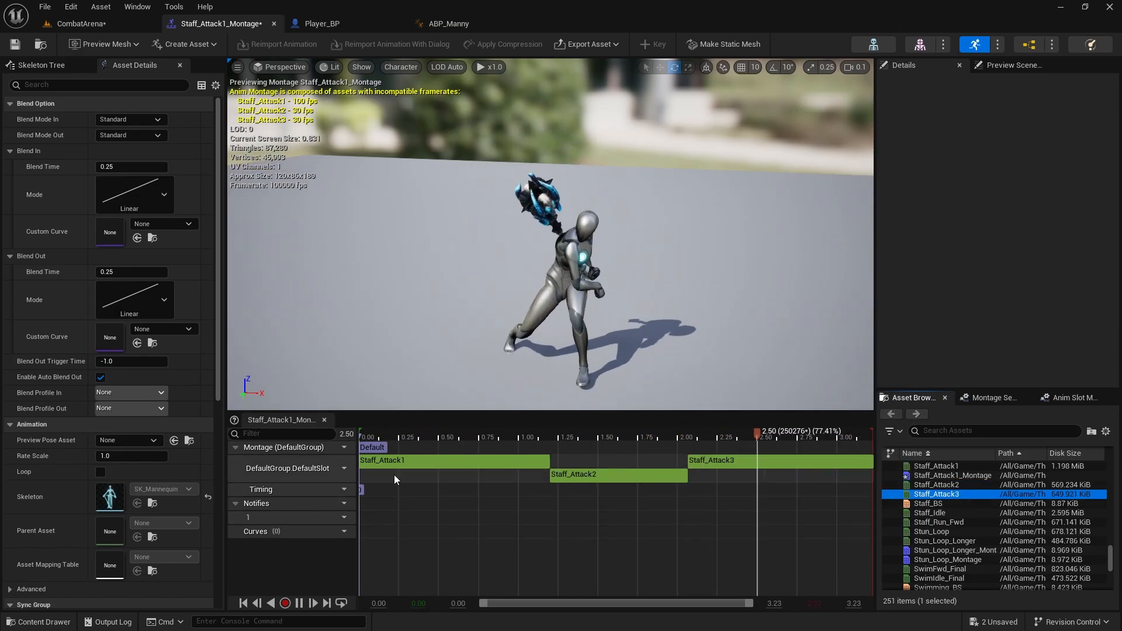
click(299, 603)
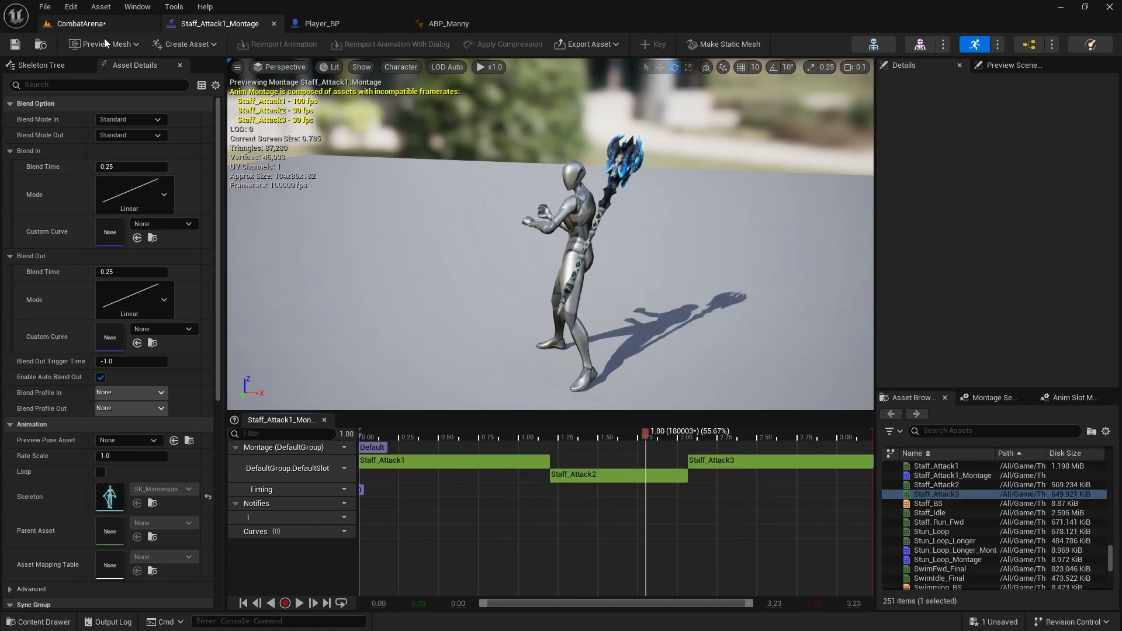
Step: Set the Rate Scale of Staff_Attack1_Montage to 0.7
scroll(165, 342, down, 4)
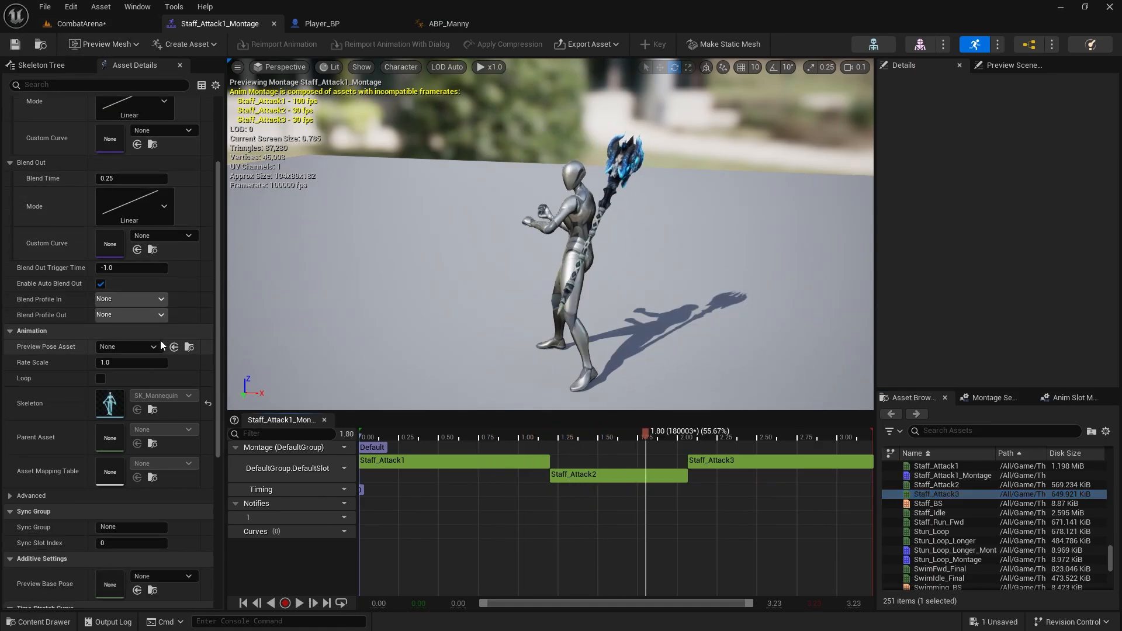
scroll(160, 345, down, 1)
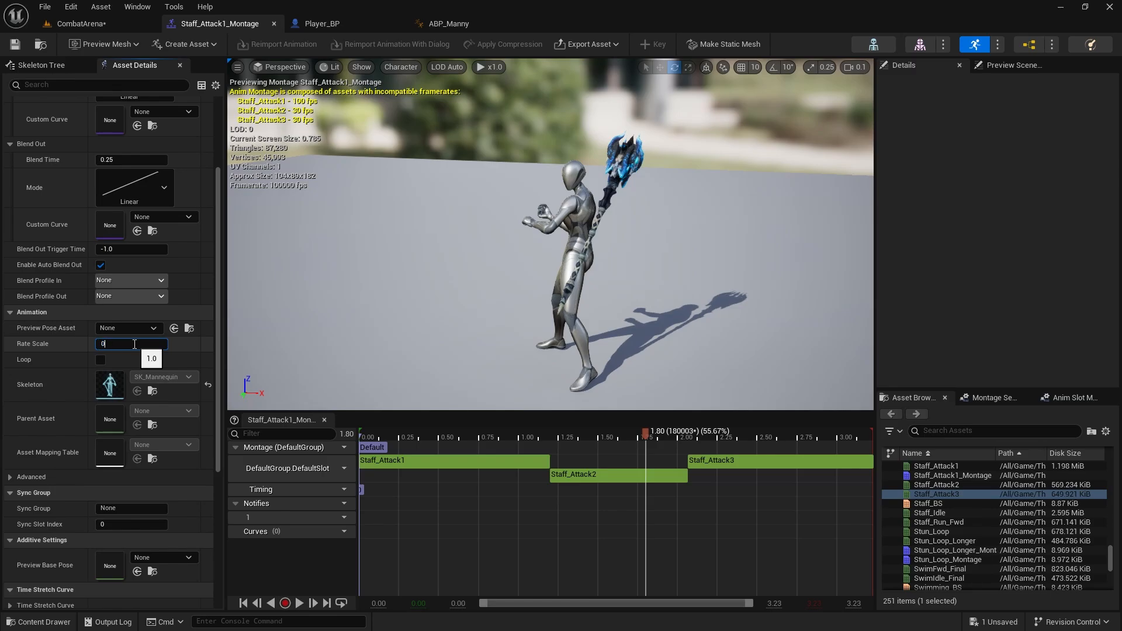
key(Return)
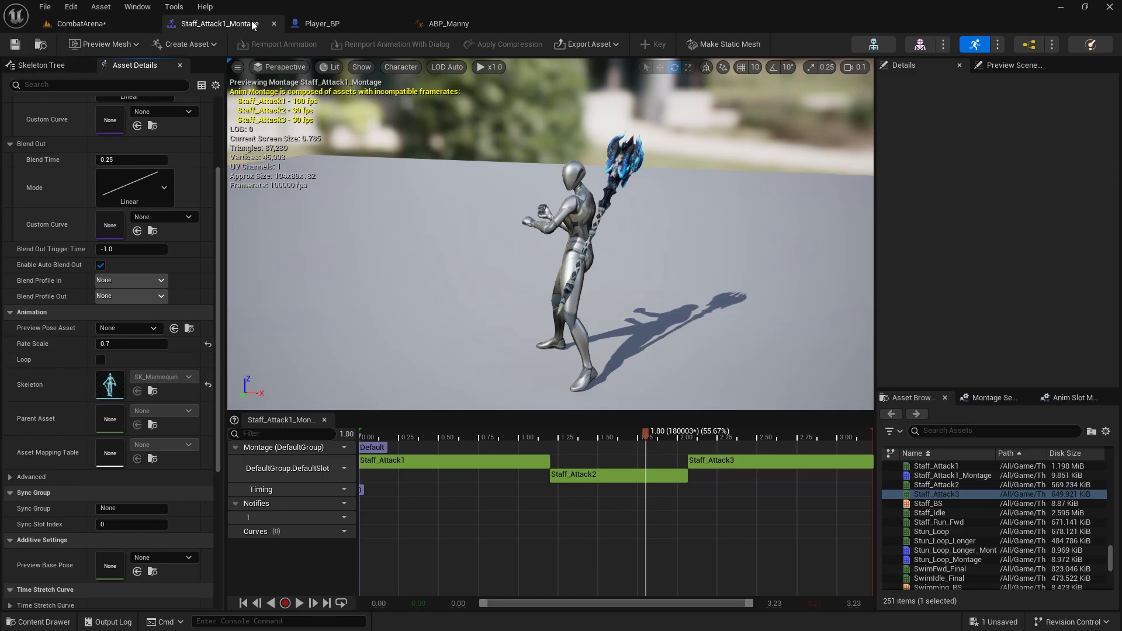
Step: In Player_BP, close every graph except Play Unequip Weapon Montage and open the Combat graph
click(329, 26)
scroll(422, 360, down, 2)
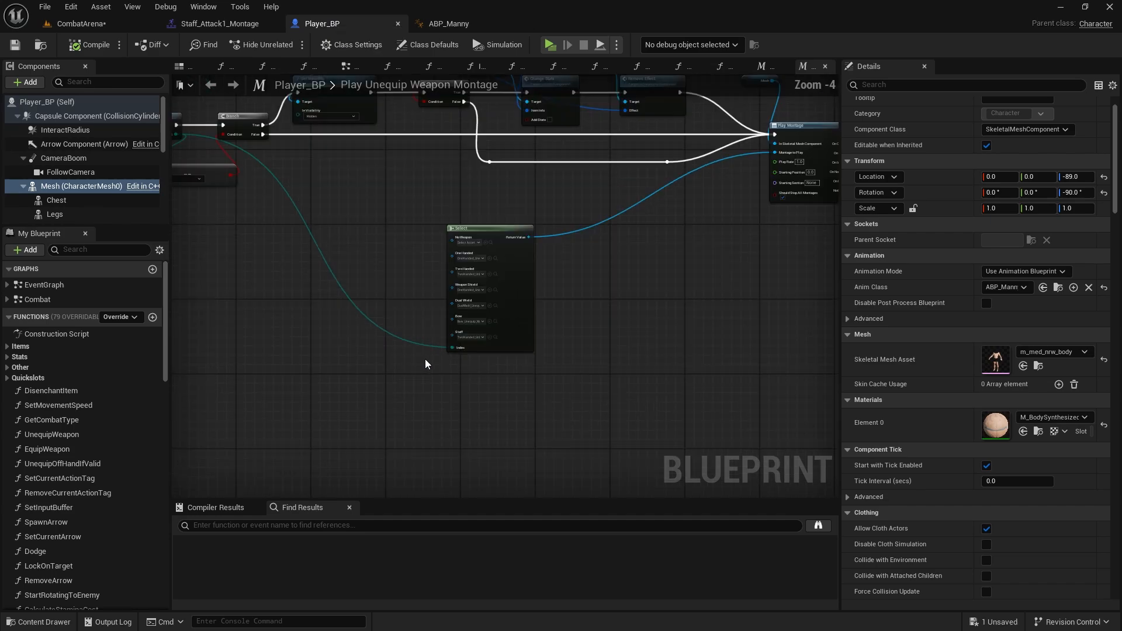
right_drag(424, 361, 509, 374)
scroll(607, 230, down, 1)
scroll(509, 374, down, 1)
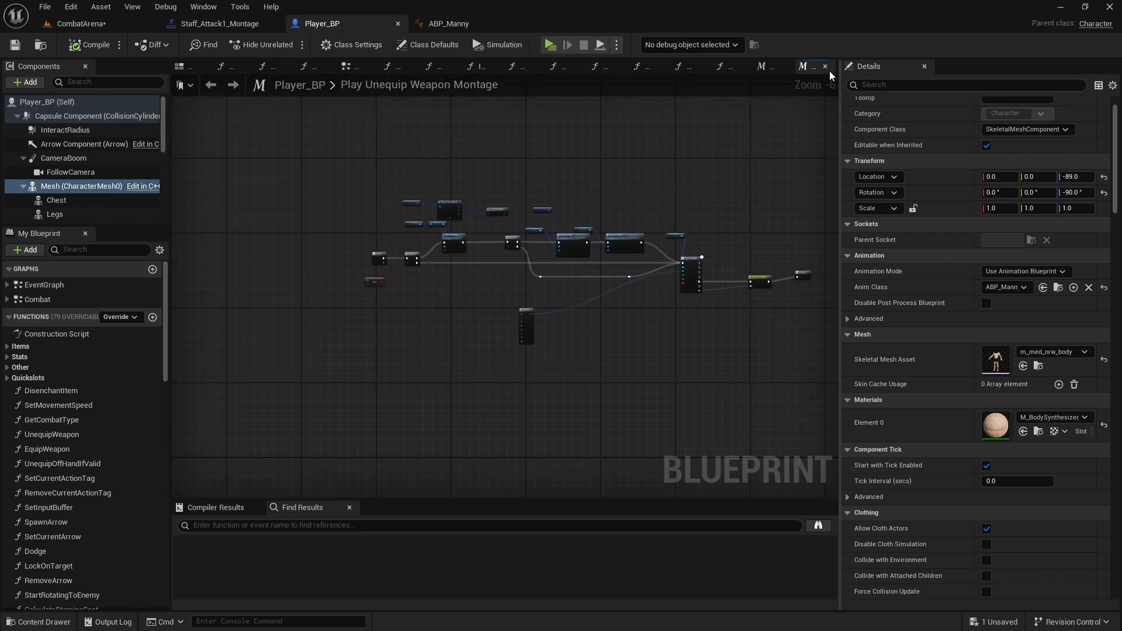
right_click(805, 68)
click(801, 127)
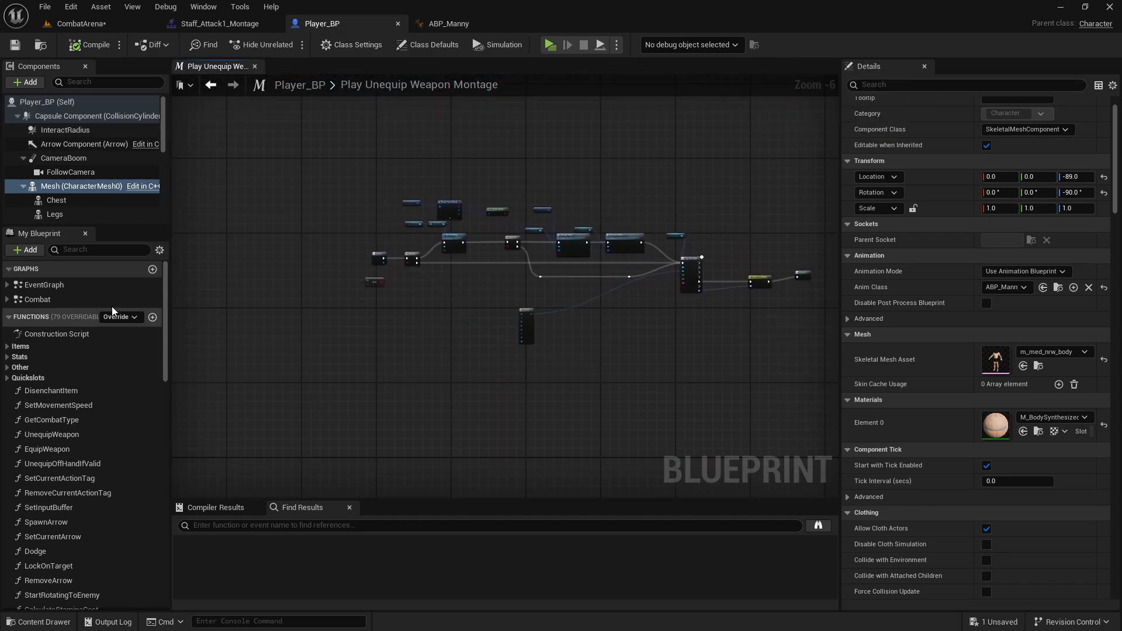
click(50, 299)
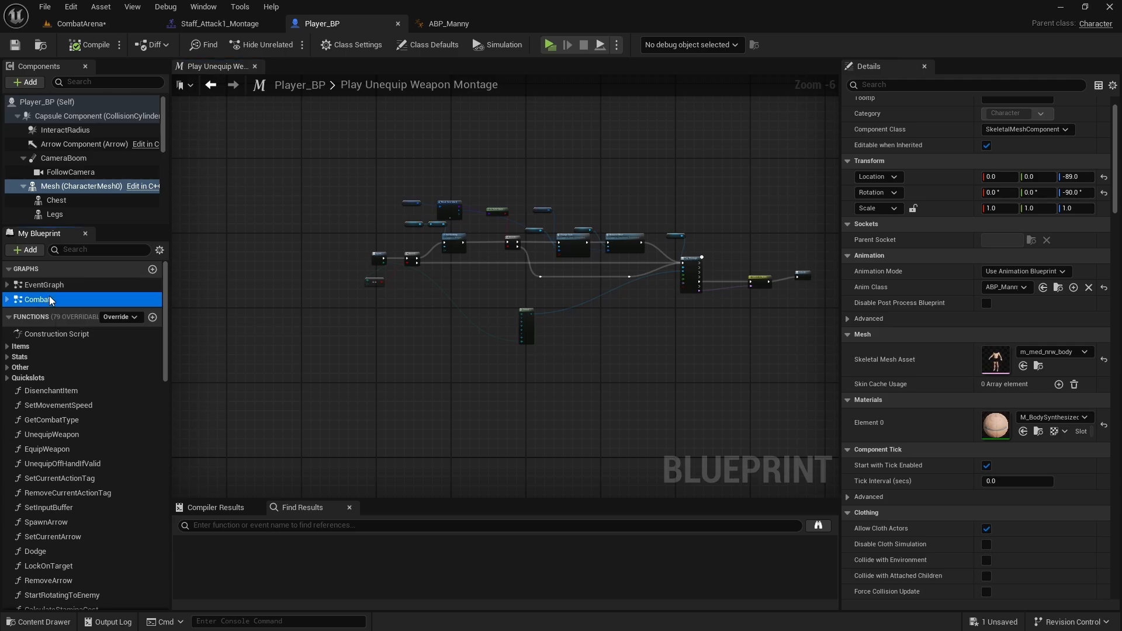
double_click(49, 299)
Step: Delete the Combat Component and Call Fire Arrow nodes attached to the N key event
scroll(363, 306, up, 7)
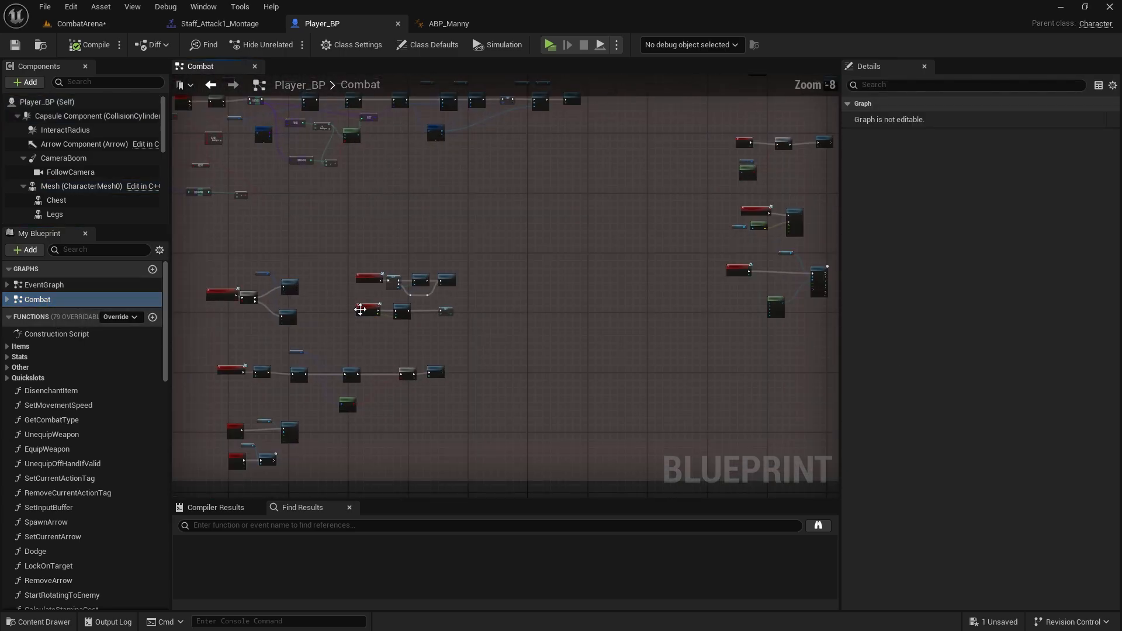
scroll(348, 299, up, 4)
right_drag(349, 300, 304, 276)
drag(360, 301, 488, 204)
right_drag(489, 204, 365, 374)
drag(313, 381, 417, 286)
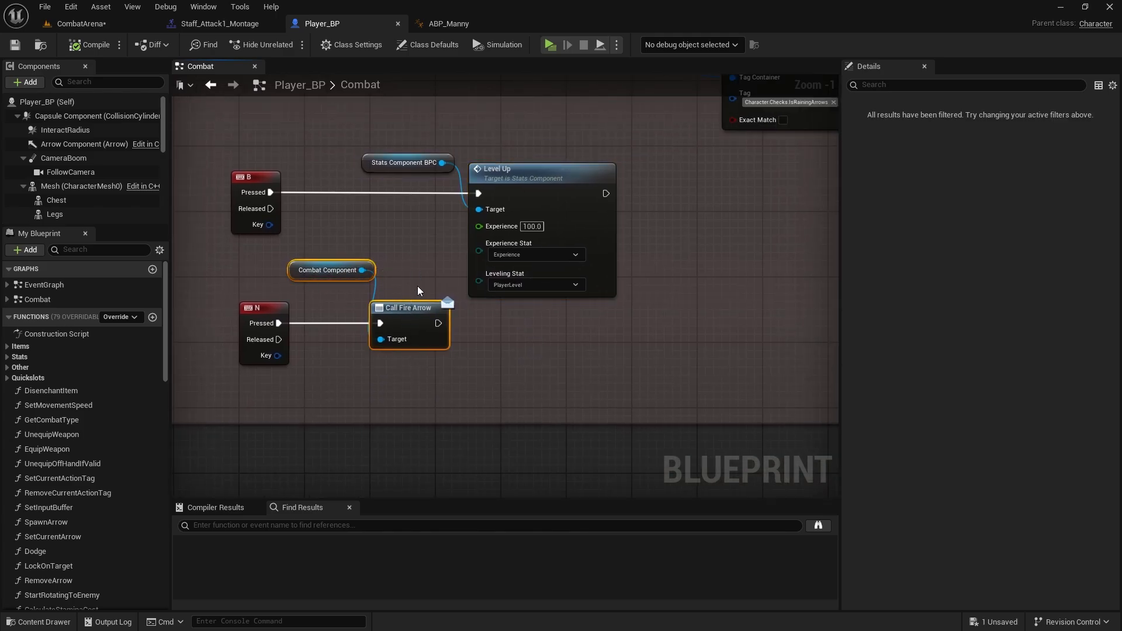
key(Delete)
Step: Add a Play Montage node to the N key's Pressed output and connect Mesh to its In Skeletal Mesh Component
drag(278, 323, 383, 313)
text(play monta)
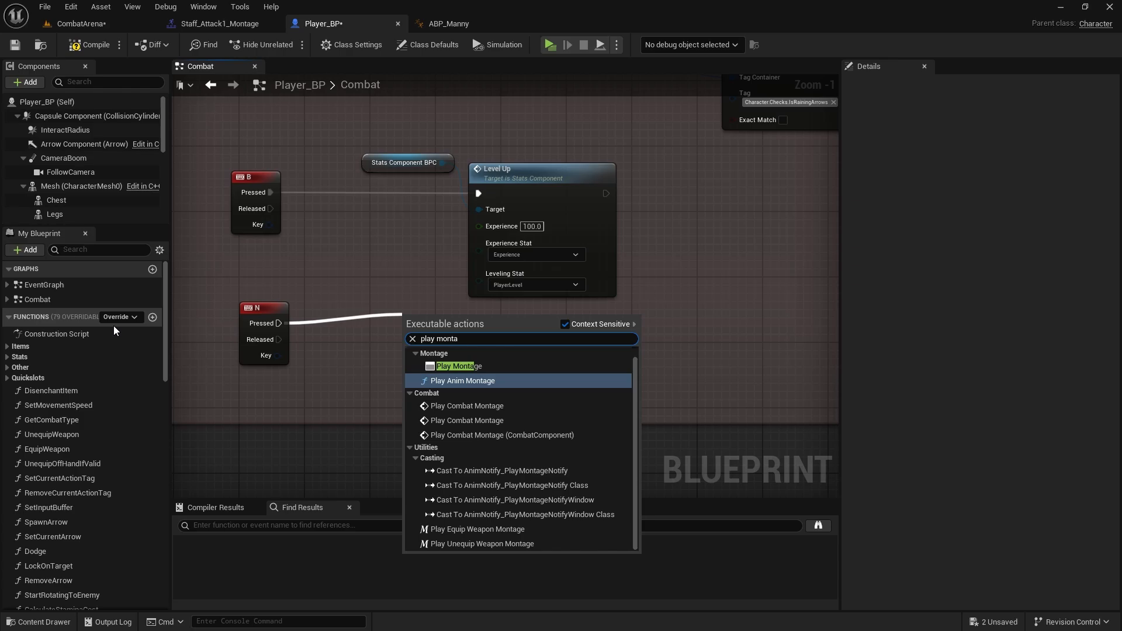
key(Up)
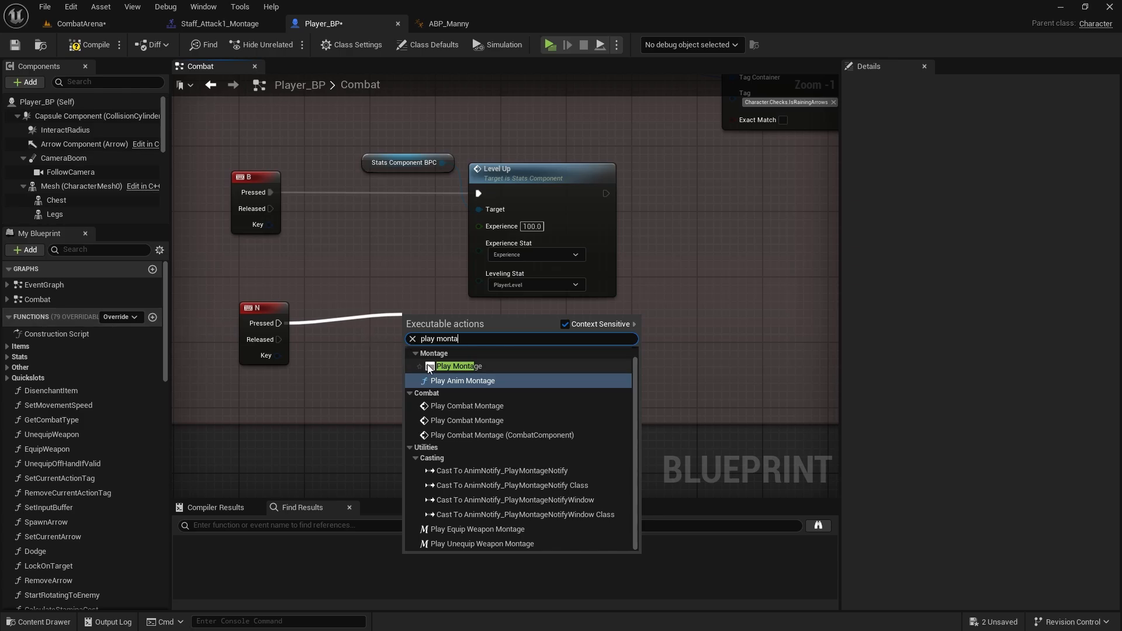
key(Return)
drag(60, 191, 405, 347)
Step: Set the Play Montage node's Montage to Play to Staff_Attack1_Montage
click(435, 373)
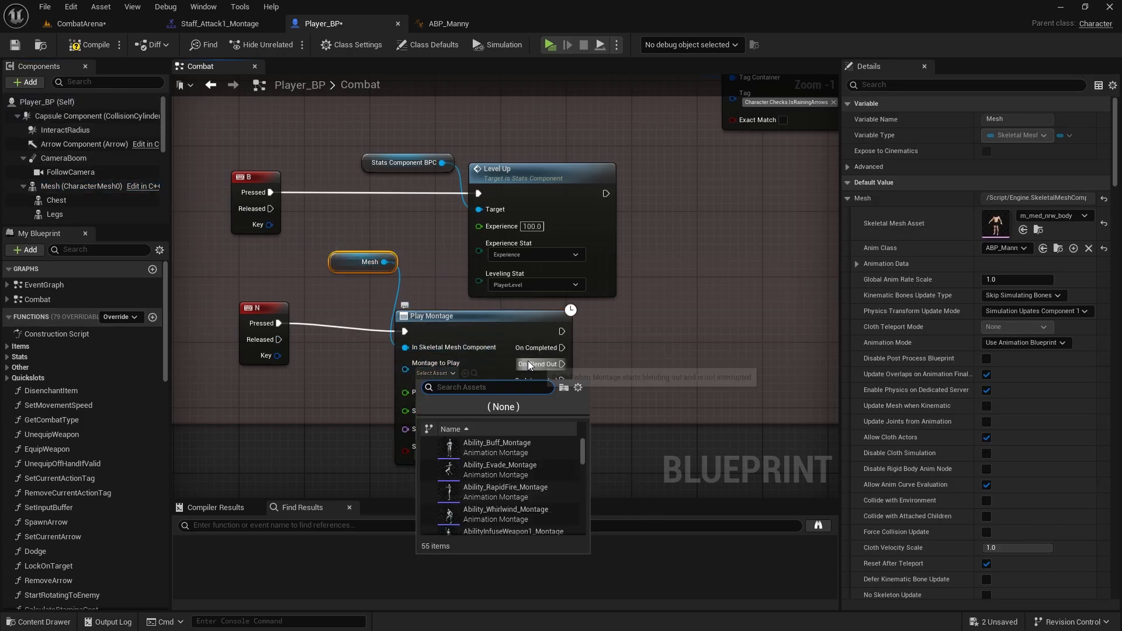
text(staf)
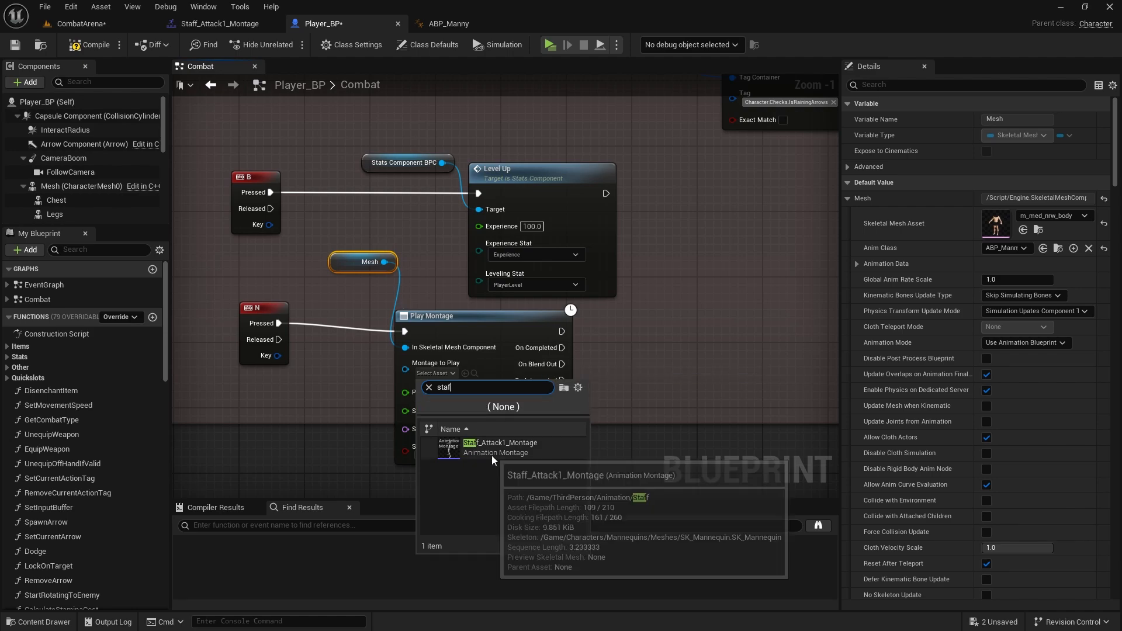
click(531, 446)
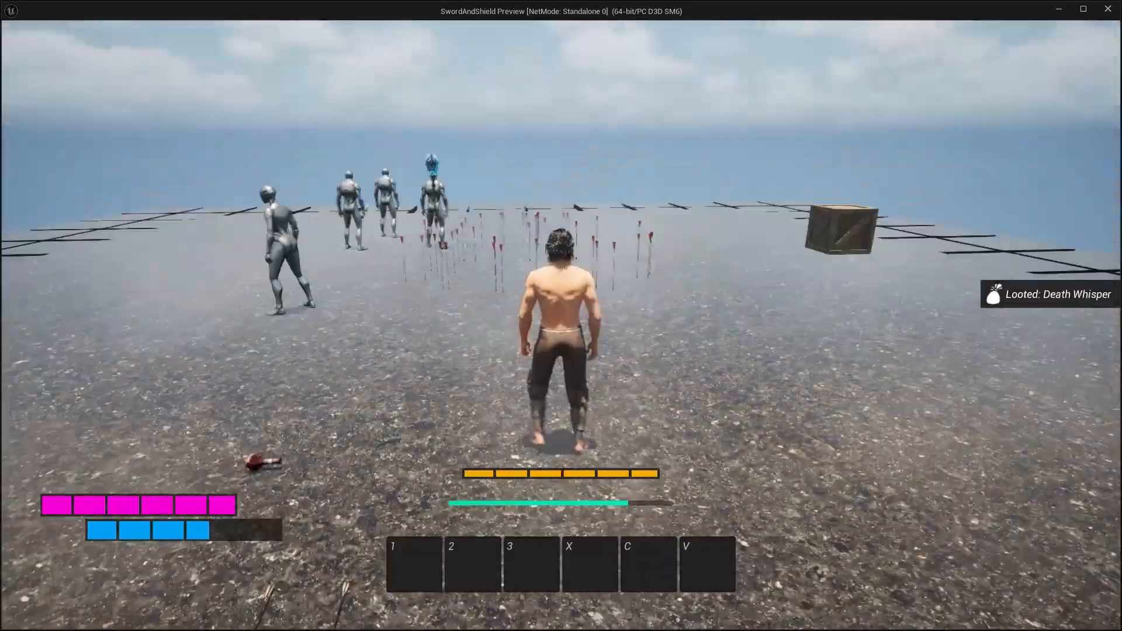
Step: Play the level, equip the staff from the inventory to test the staff attack montage, and stop playing
key(i)
right_click(703, 188)
key(i)
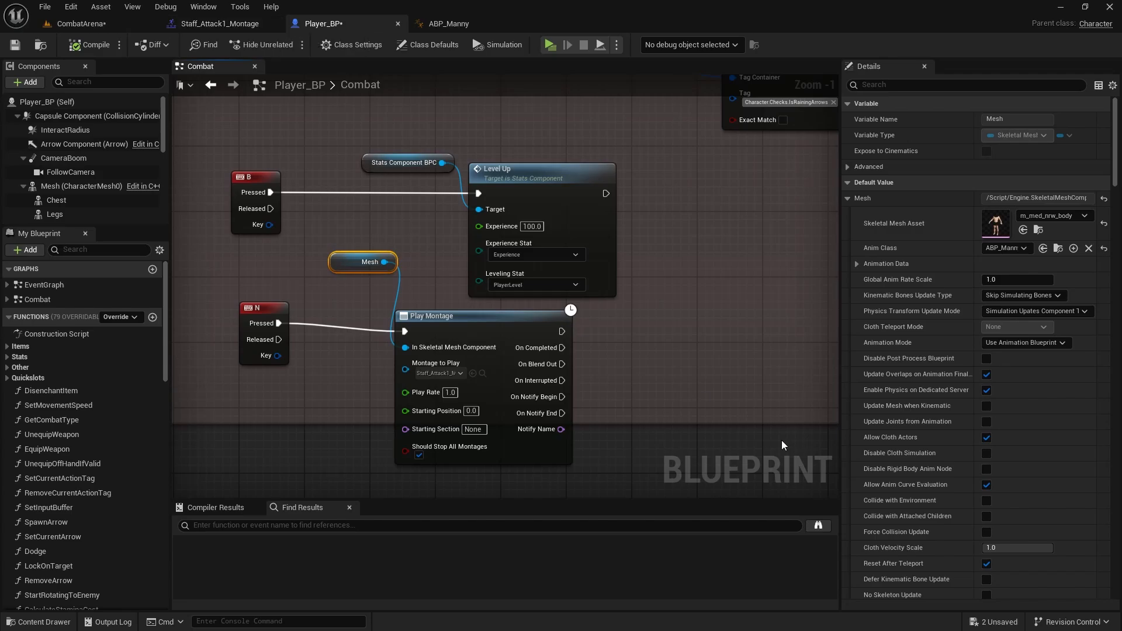
Step: Open the Staff_Attack1 animation sequence from the ThirdPerson/Animation/Staff folder
click(694, 396)
key(ctrl+space)
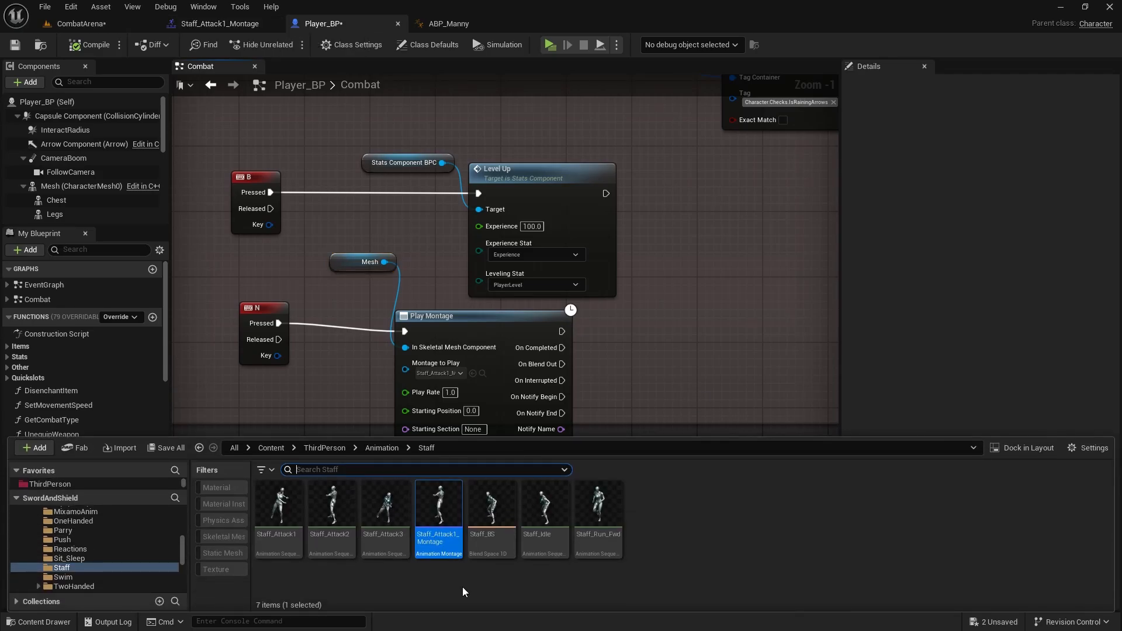
click(275, 497)
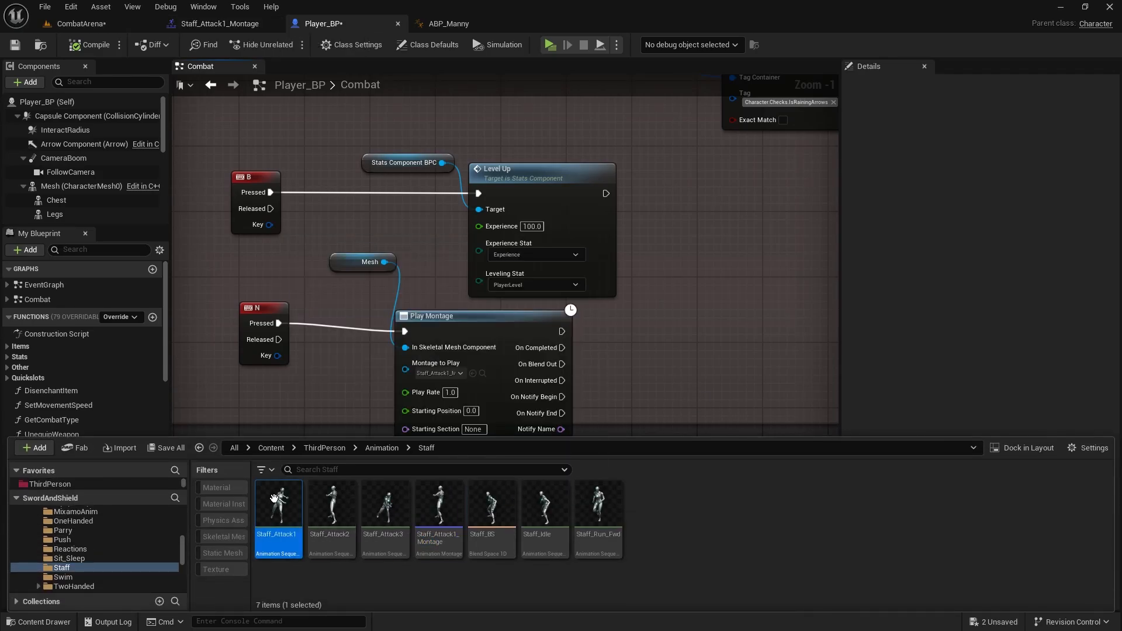
double_click(275, 498)
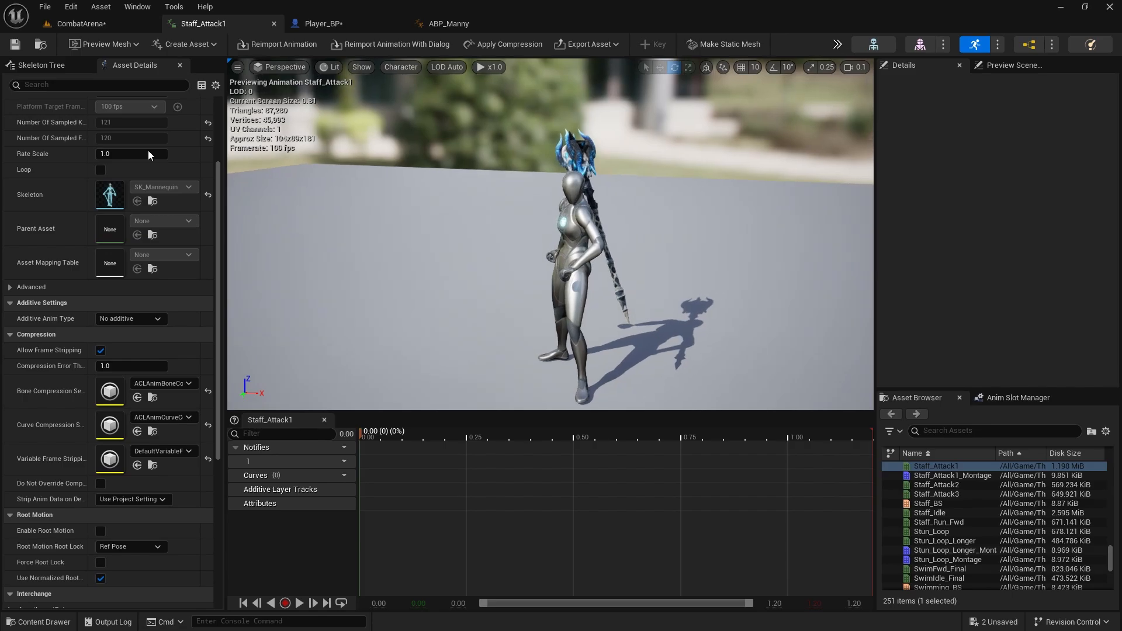
Step: Find the Staff socket on hand_r in the skeleton tree and attach DeathWhisper_SM to it as a preview asset
click(65, 66)
scroll(70, 215, down, 5)
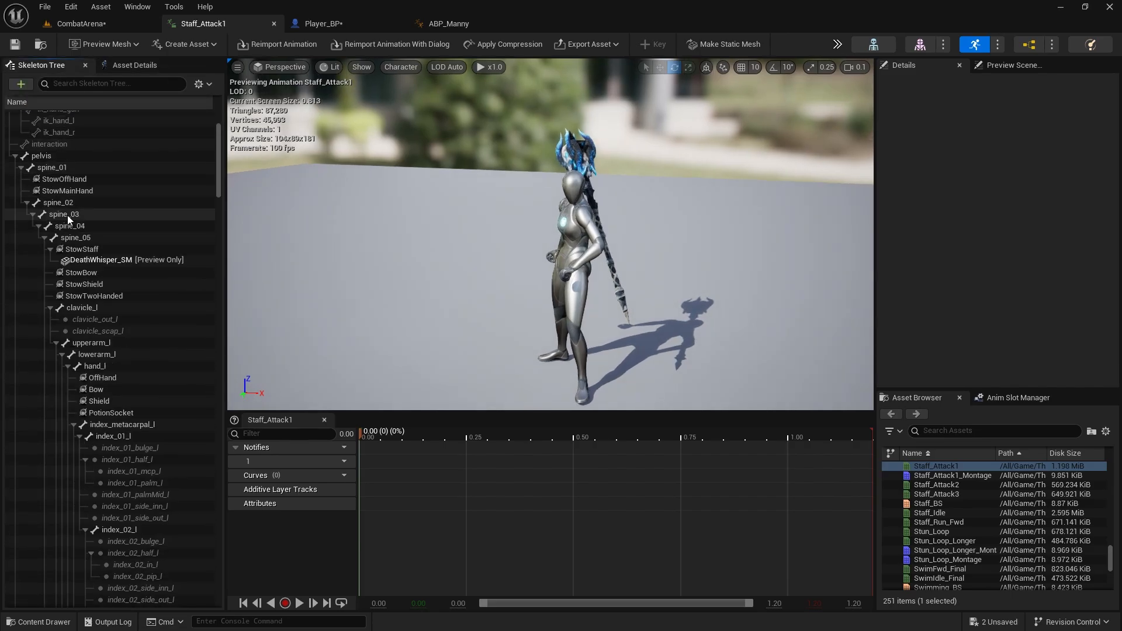
scroll(69, 218, up, 6)
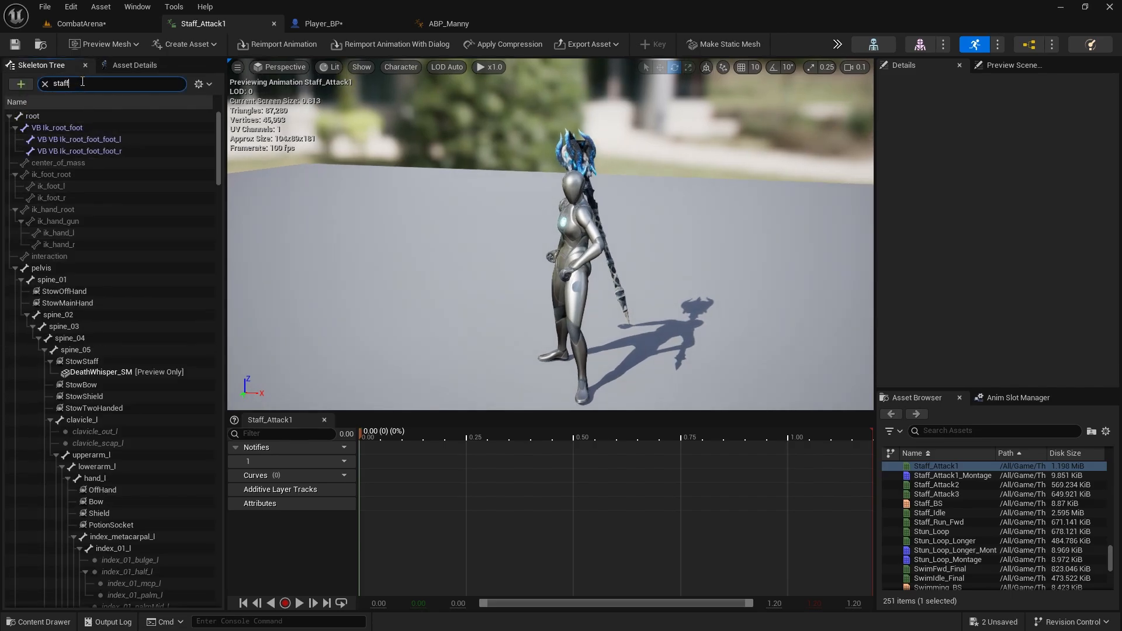
click(93, 258)
right_click(93, 258)
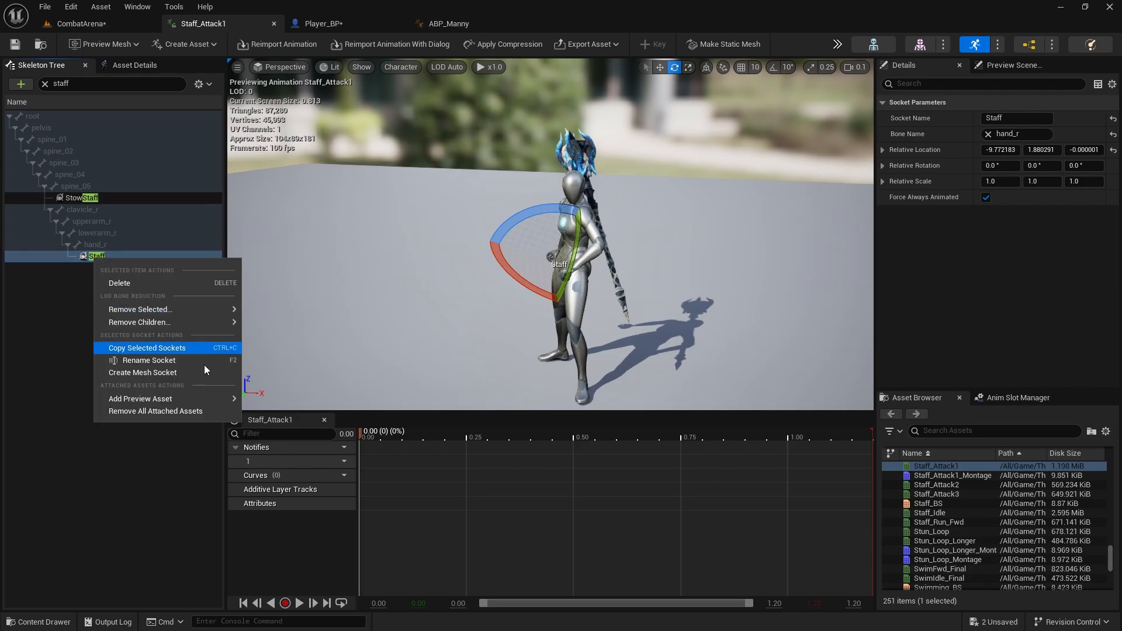
mouse_move(191, 396)
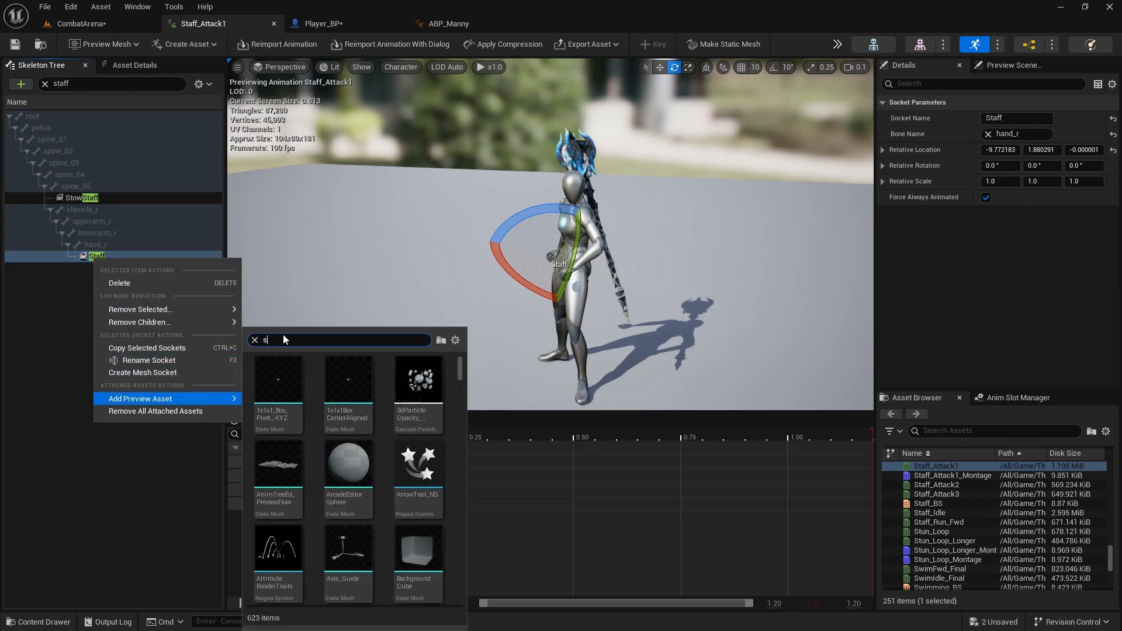
text(staff)
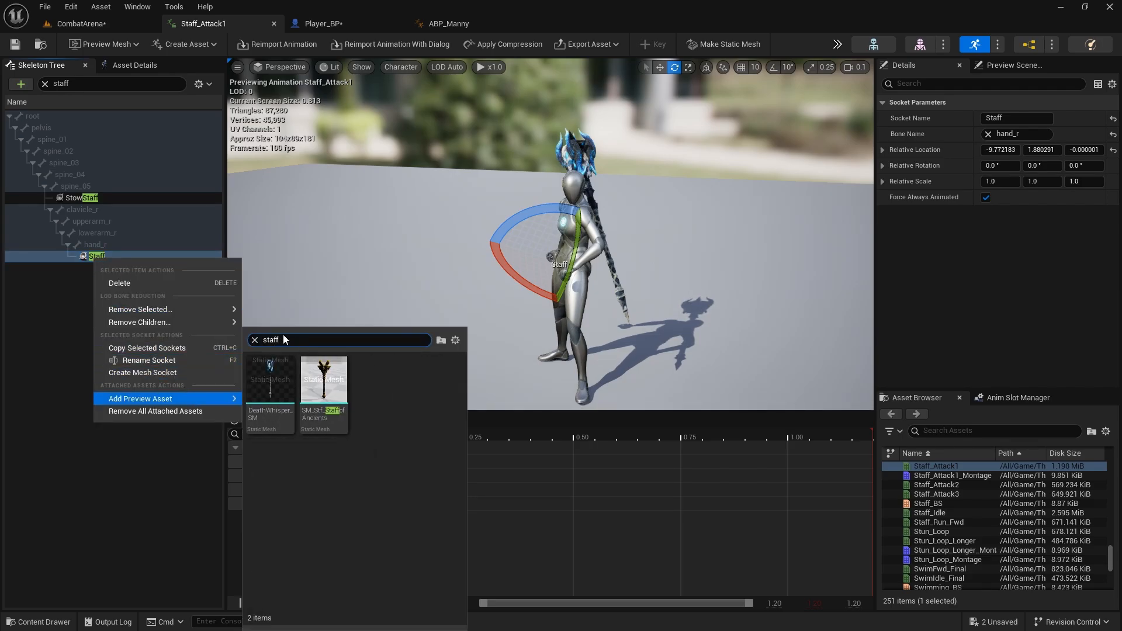
click(283, 372)
Step: Move the Staff socket along its X axis to a relative location of about -8.21 so the staff sits in the hand
right_drag(672, 279, 707, 303)
key(w)
key(w)
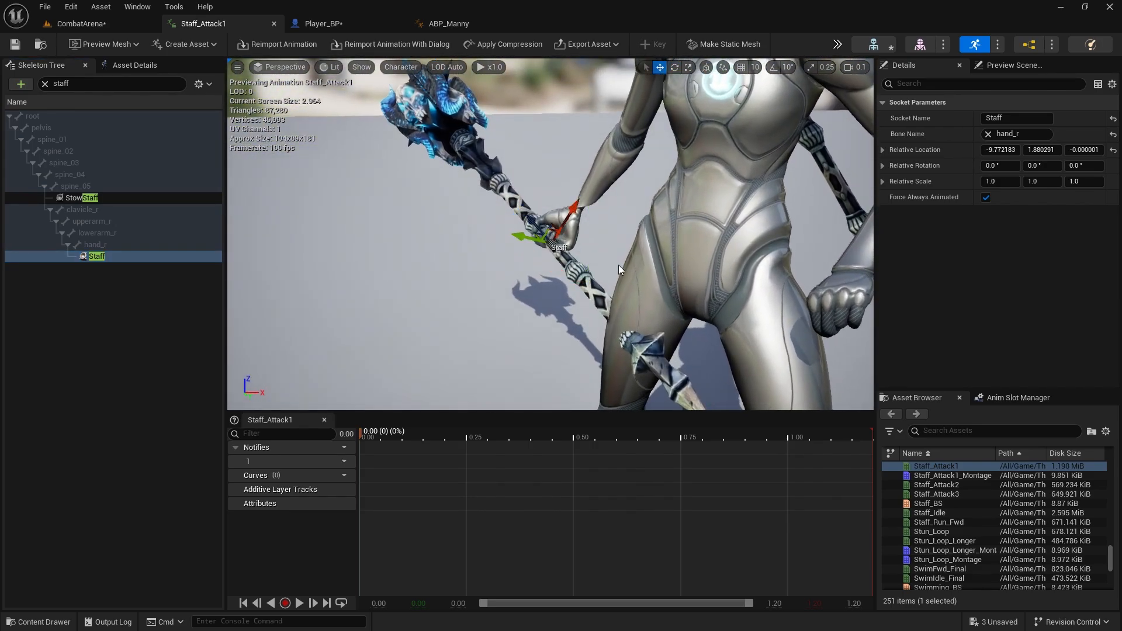
right_drag(581, 288, 515, 275)
key(w)
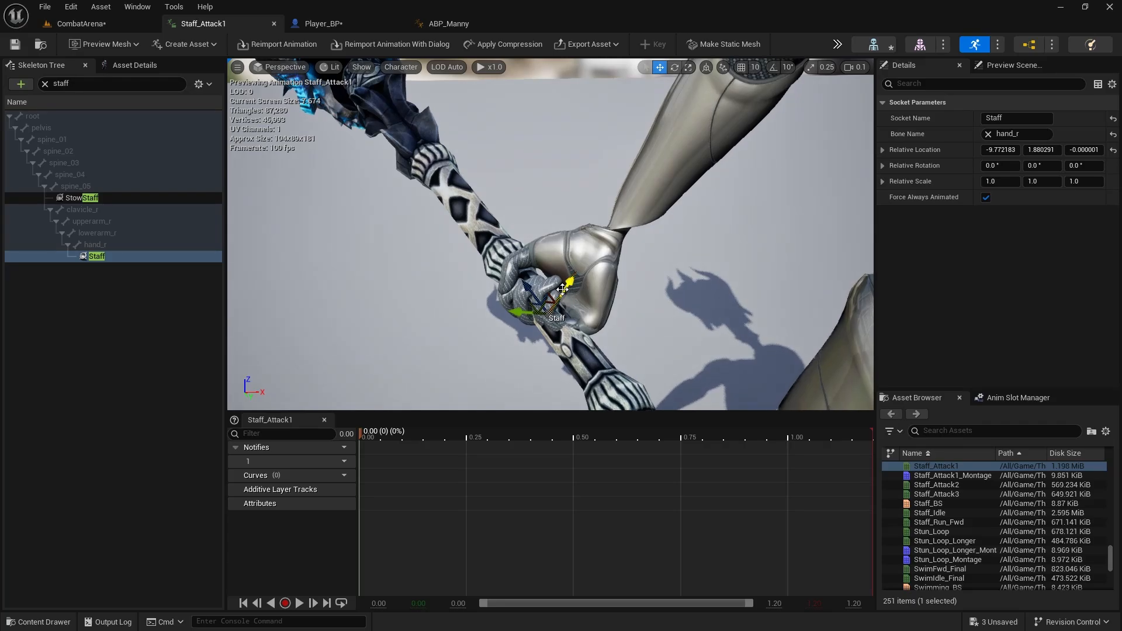
drag(581, 287, 571, 278)
key(d)
right_drag(571, 277, 575, 260)
key(s)
key(s)
mouse_move(808, 296)
right_down()
mouse_move(830, 298)
mouse_move(821, 307)
mouse_move(808, 296)
right_up()
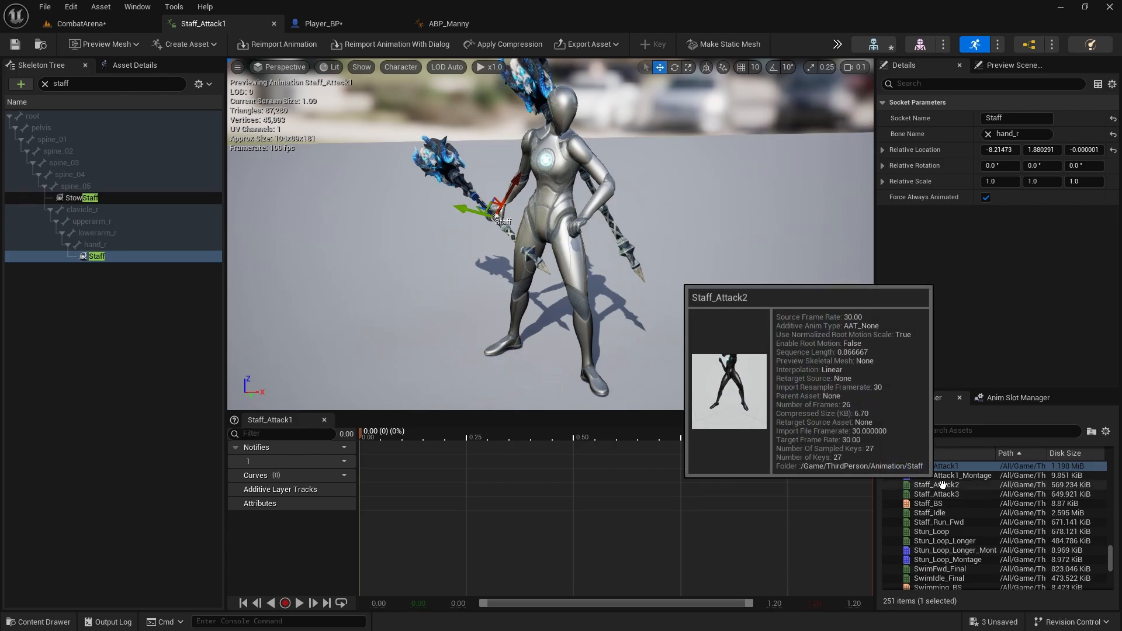
Step: At 0.42 s of Staff_Attack1, rotate the Staff socket to about -14.8, 12.8, -0.6 degrees, then return the animation to its start
scroll(922, 494, up, 2)
drag(384, 436, 482, 409)
right_drag(665, 302, 555, 252)
drag(506, 434, 541, 434)
right_drag(600, 398, 561, 374)
right_drag(561, 234, 708, 234)
right_drag(590, 343, 537, 343)
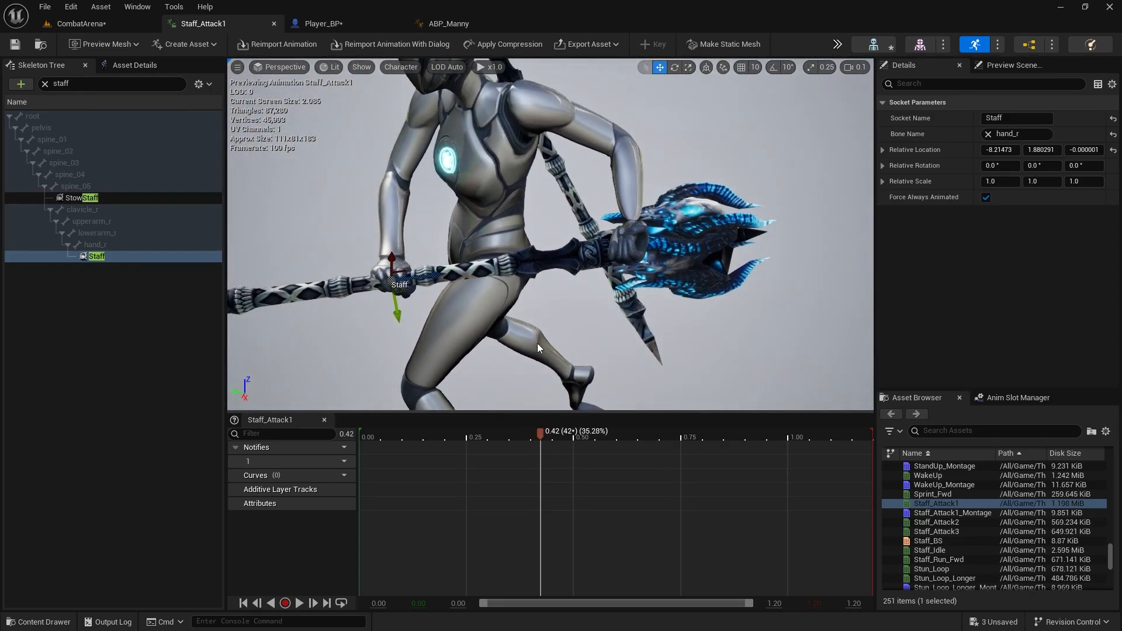
mouse_move(452, 293)
mouse_down()
mouse_move(454, 266)
mouse_move(433, 295)
mouse_up()
right_drag(456, 304, 303, 304)
right_drag(807, 321, 657, 321)
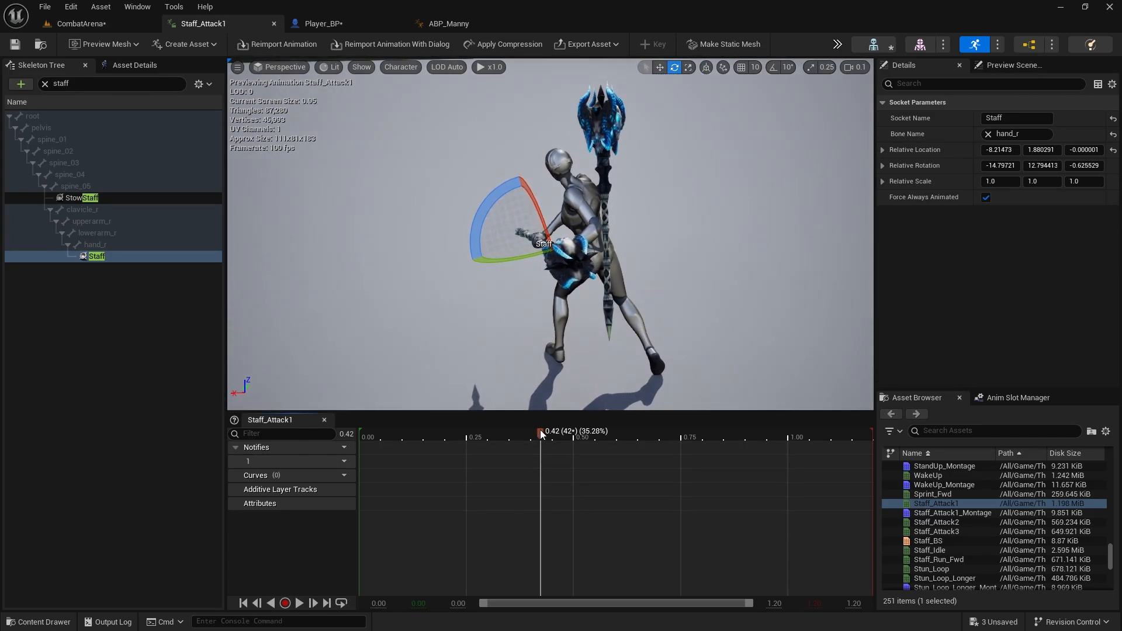
drag(541, 434, 349, 395)
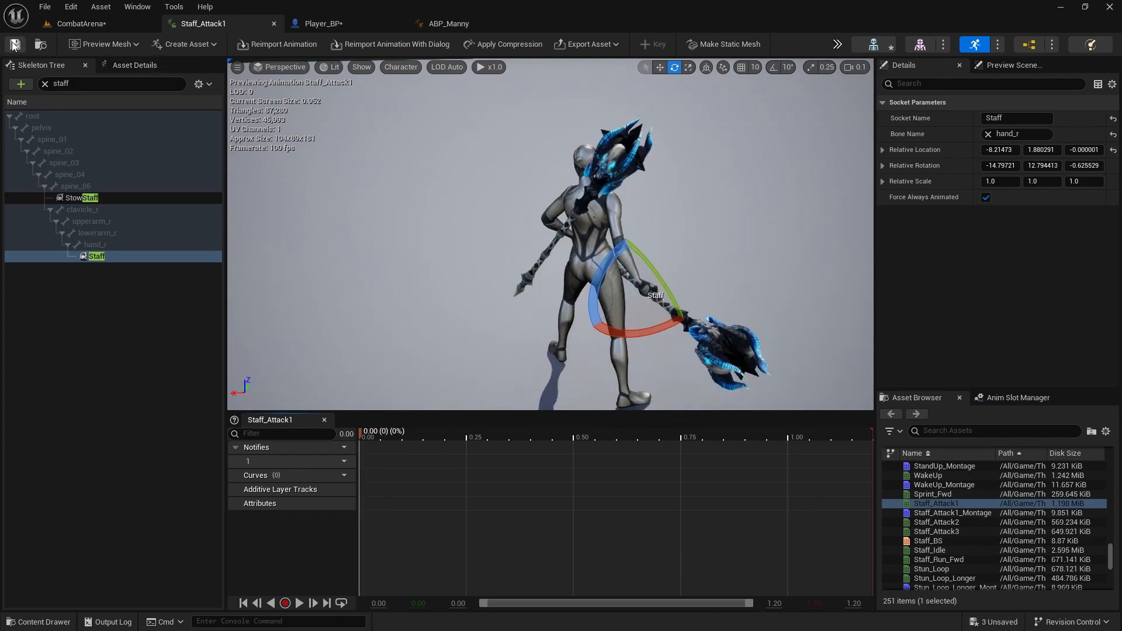
Step: Play the CombatArena level, loot and equip Death Whisper, test the staff attack with the adjusted socket, and stop playing
click(128, 24)
click(285, 45)
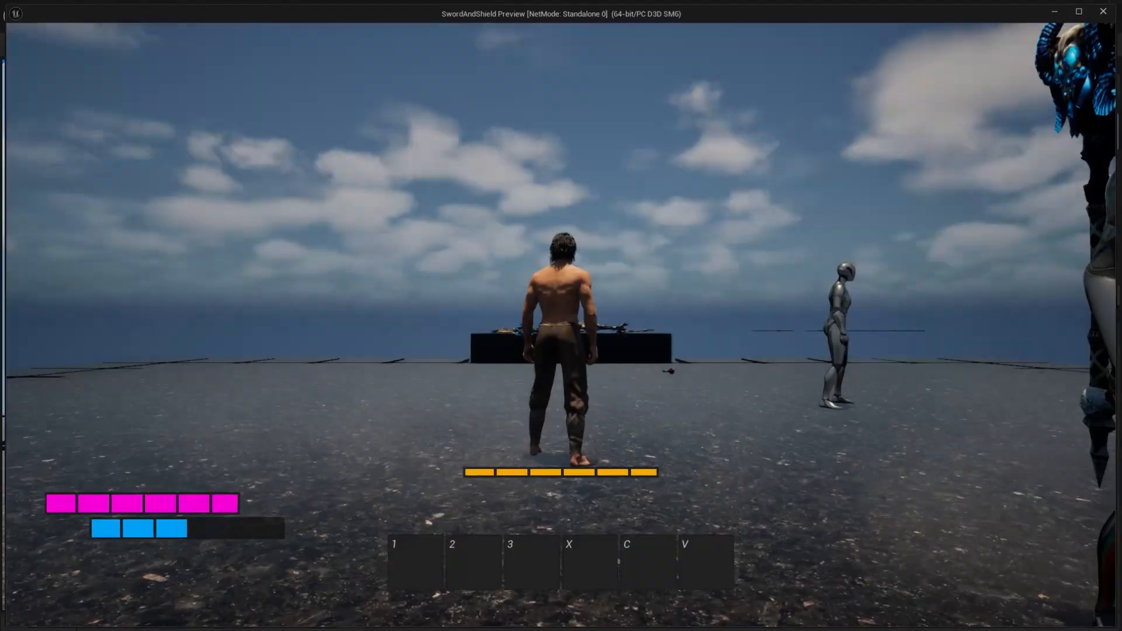
key(w)
key(e)
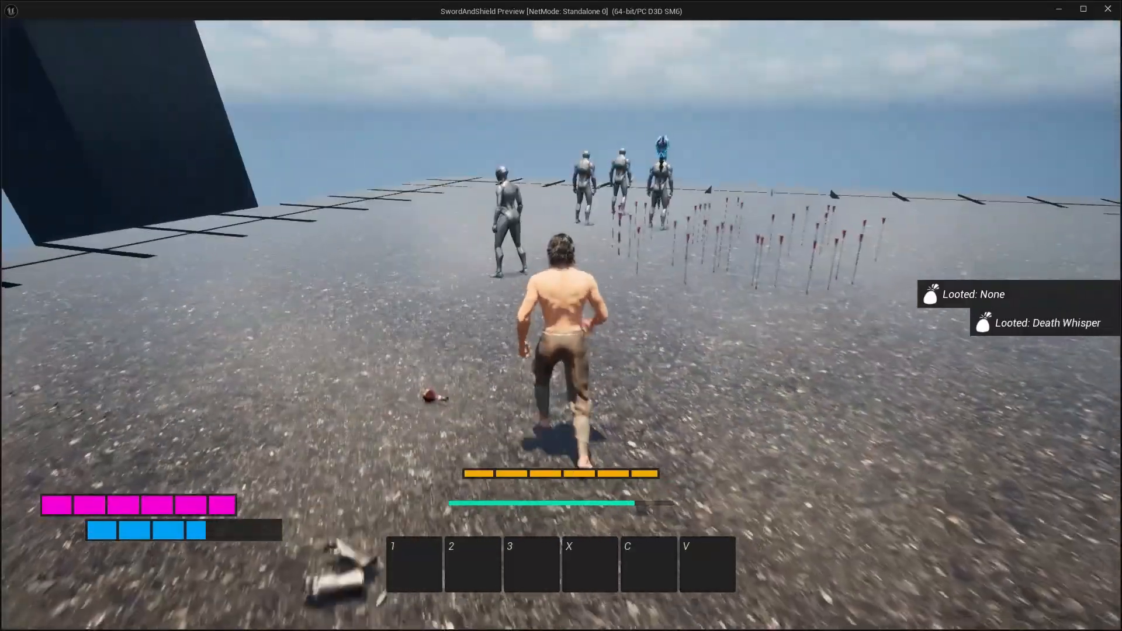
key(Tab)
right_click(653, 198)
key(Tab)
key(w)
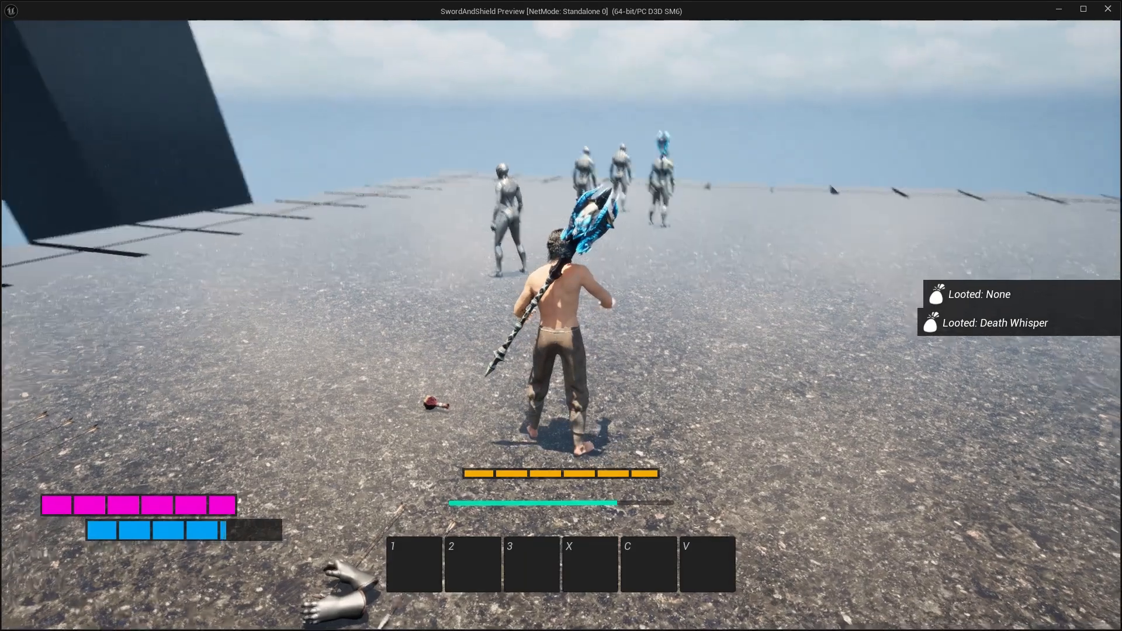
key(d)
key(r)
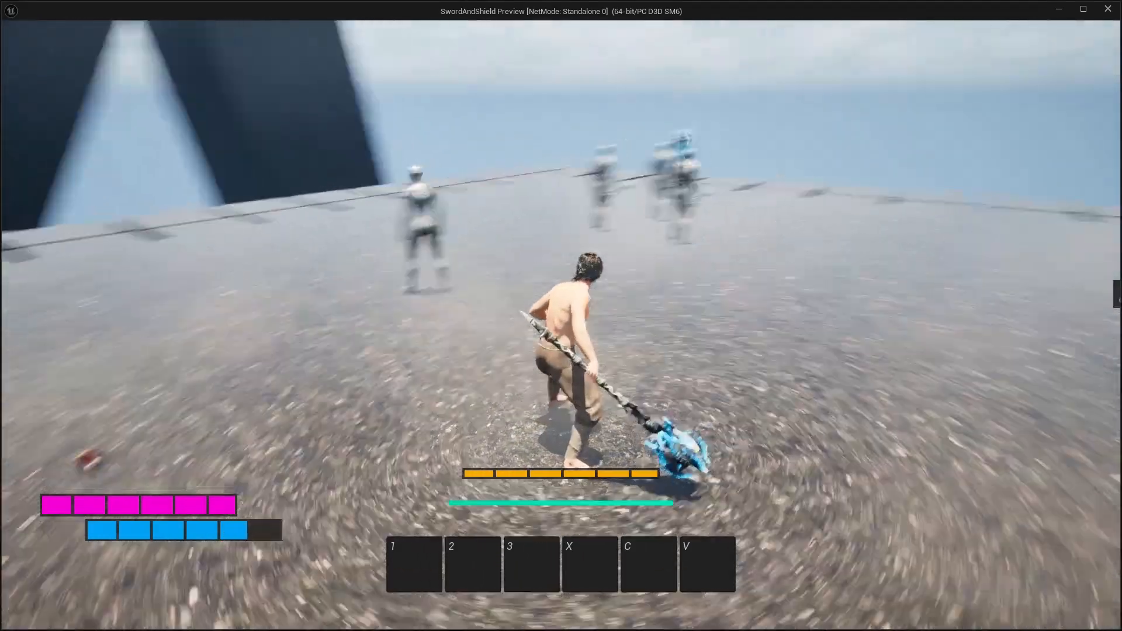
key(r)
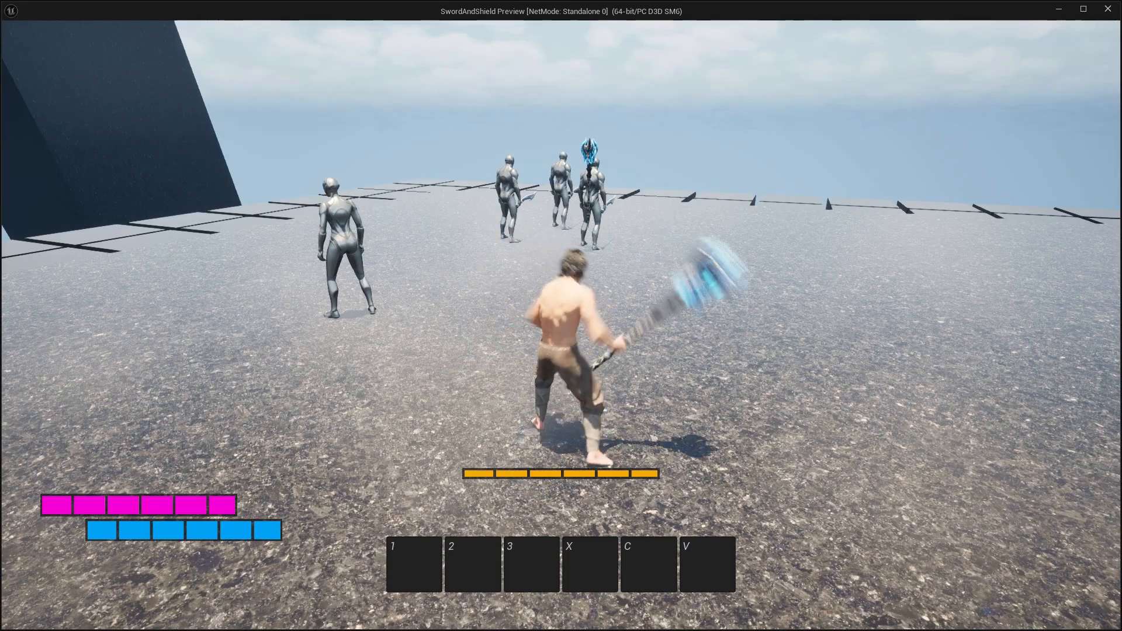
key(Escape)
Step: Select the MM_Idle mannequin in the level and open the existing NewLevelSequence1 for editing
right_drag(433, 406, 602, 418)
key(w)
click(434, 405)
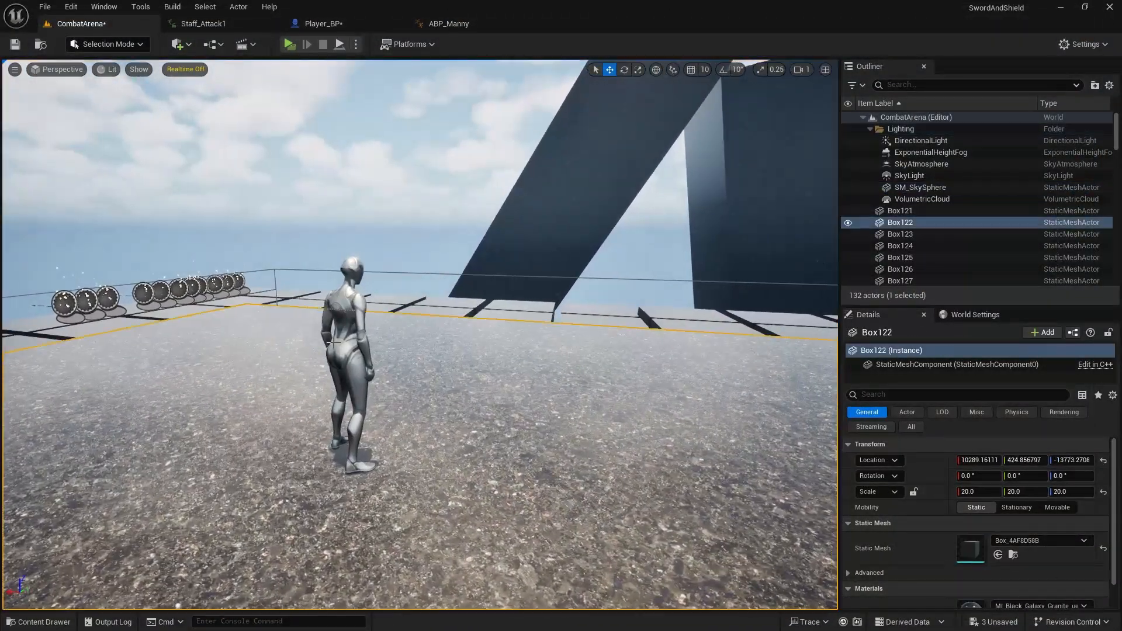
click(363, 312)
right_drag(401, 333, 362, 304)
key(s)
click(105, 44)
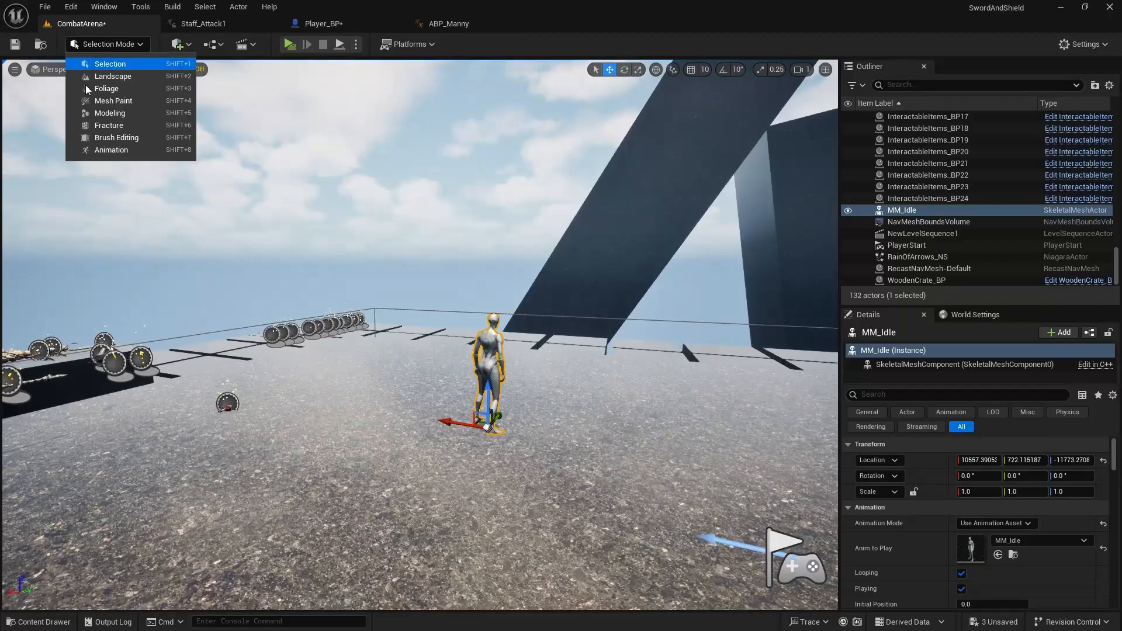
click(245, 44)
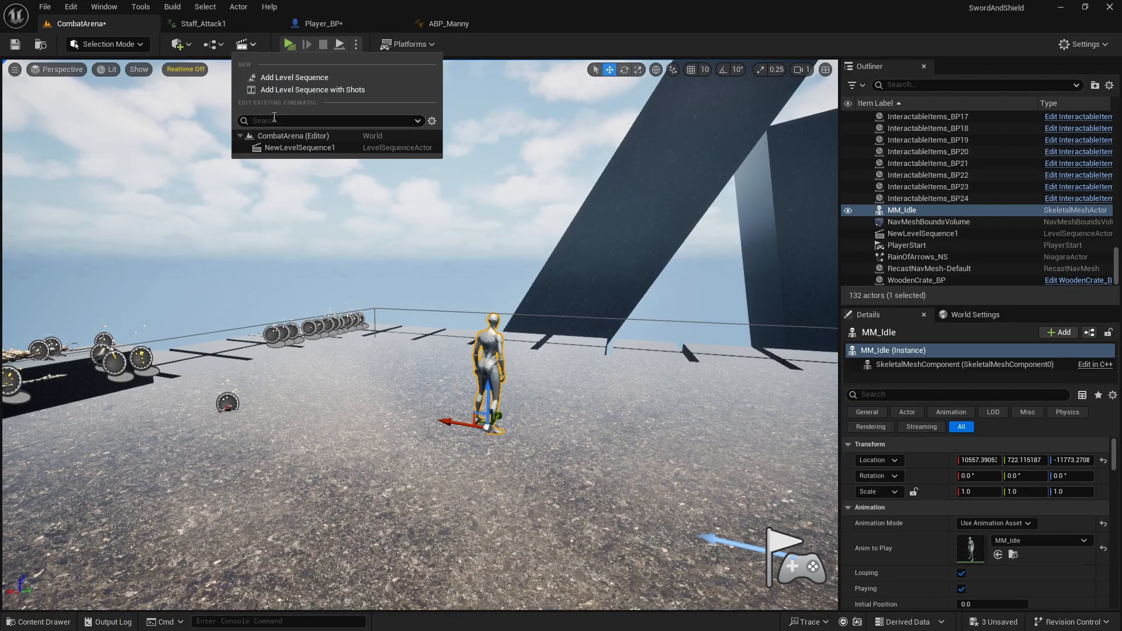
click(322, 149)
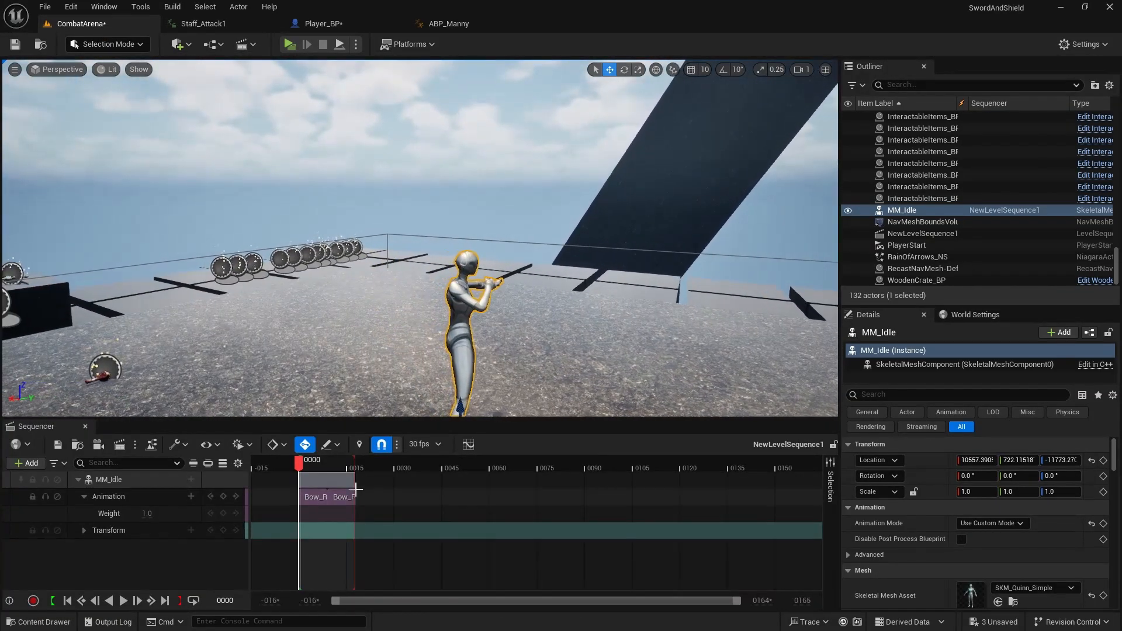
Step: Extend the sequence's playback range to frame 60 and delete the existing MM_Idle track with its bow animations
click(351, 463)
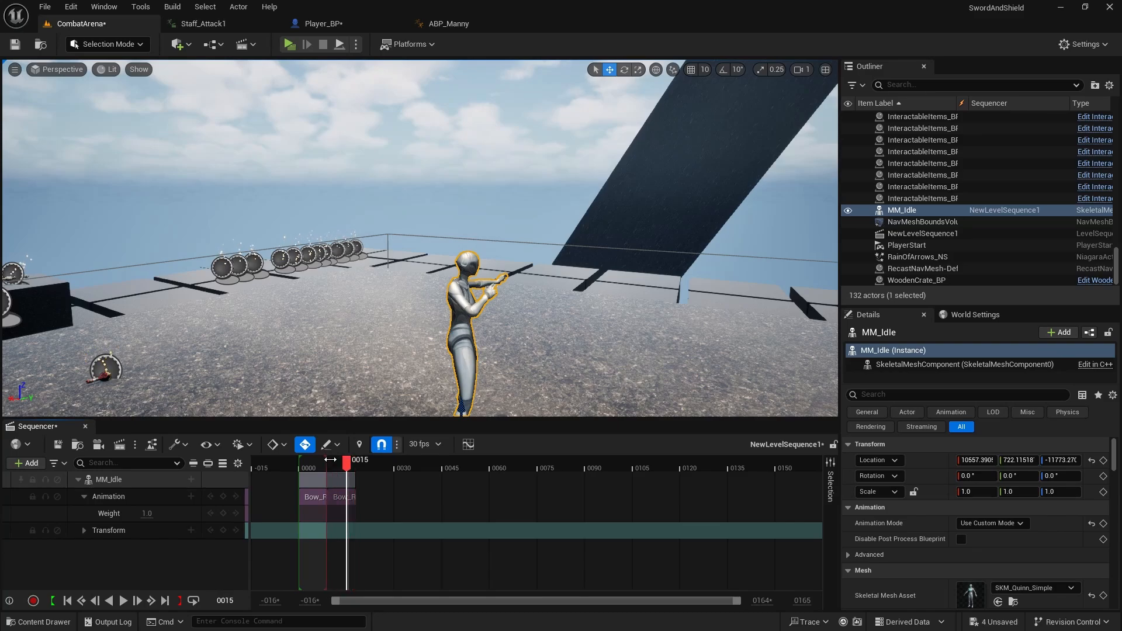
drag(331, 460, 447, 458)
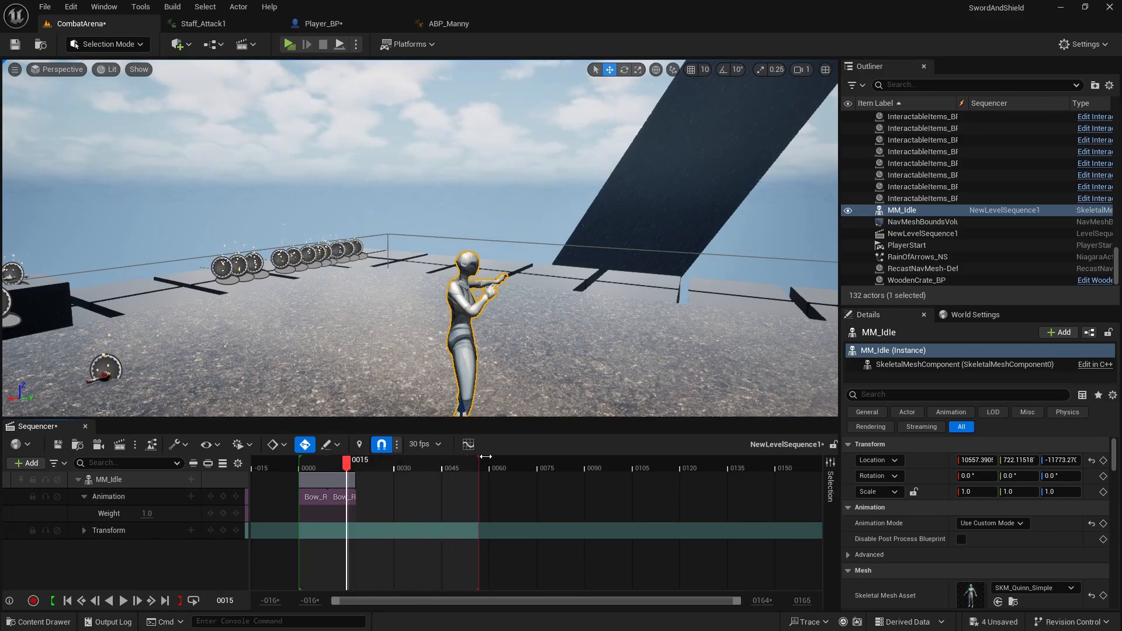
click(103, 478)
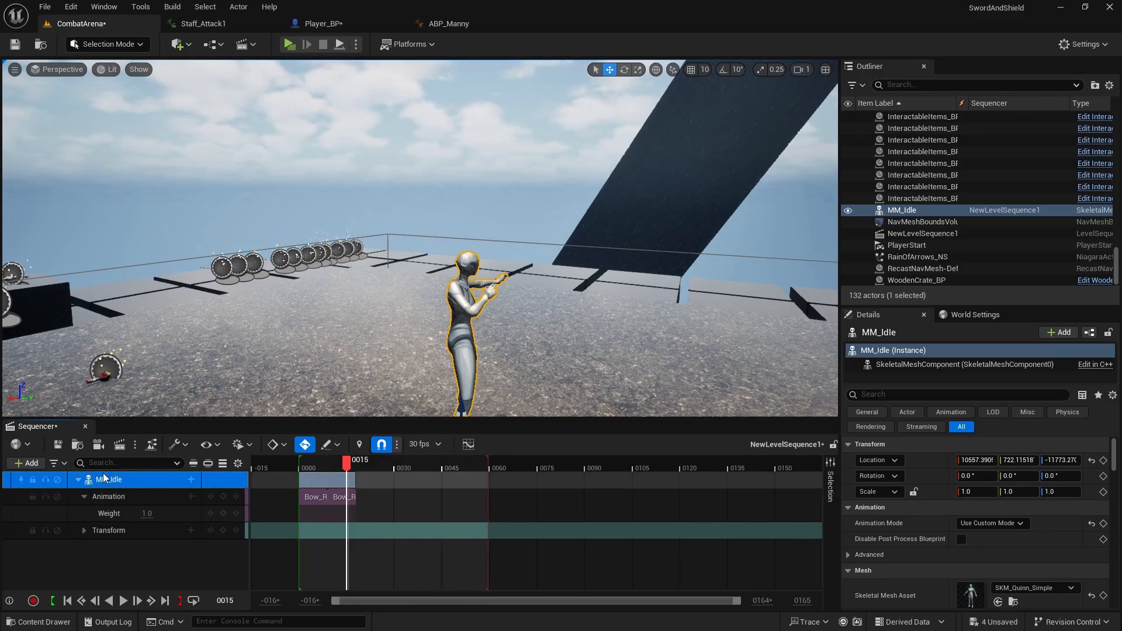
key(Delete)
Step: Add the MM_Idle mannequin actor to the level sequence
click(474, 313)
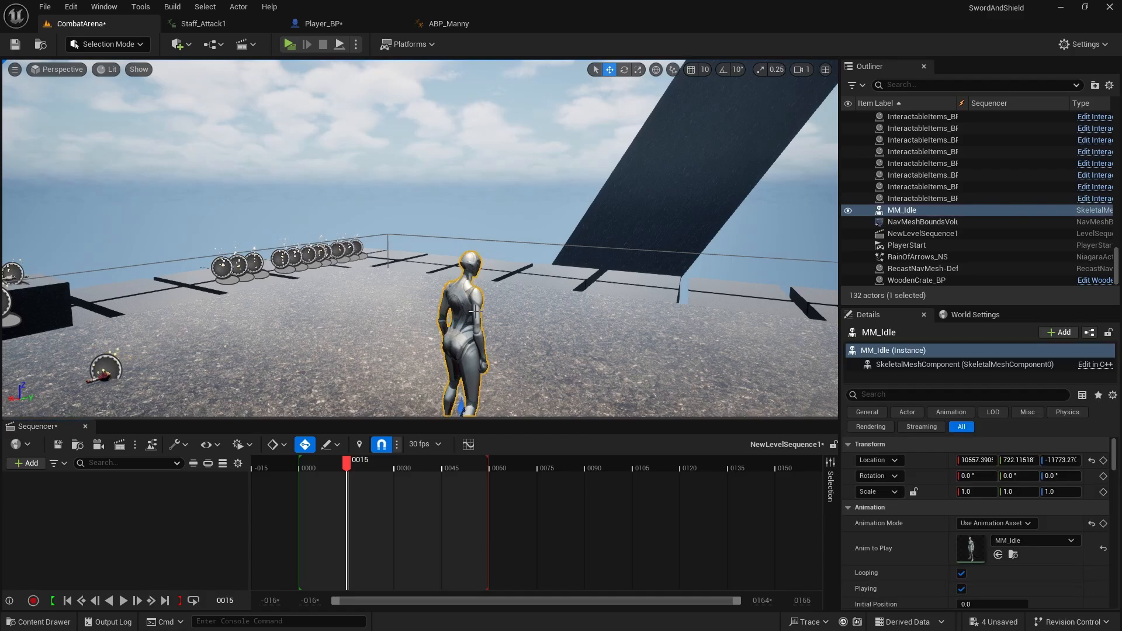
click(26, 463)
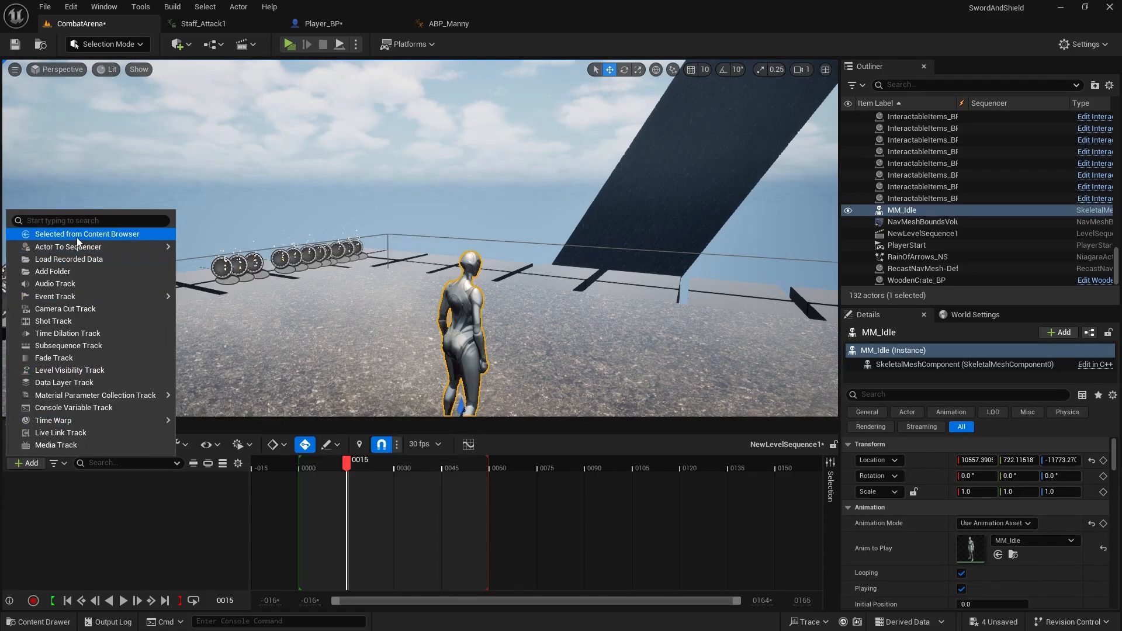
mouse_move(100, 250)
click(234, 252)
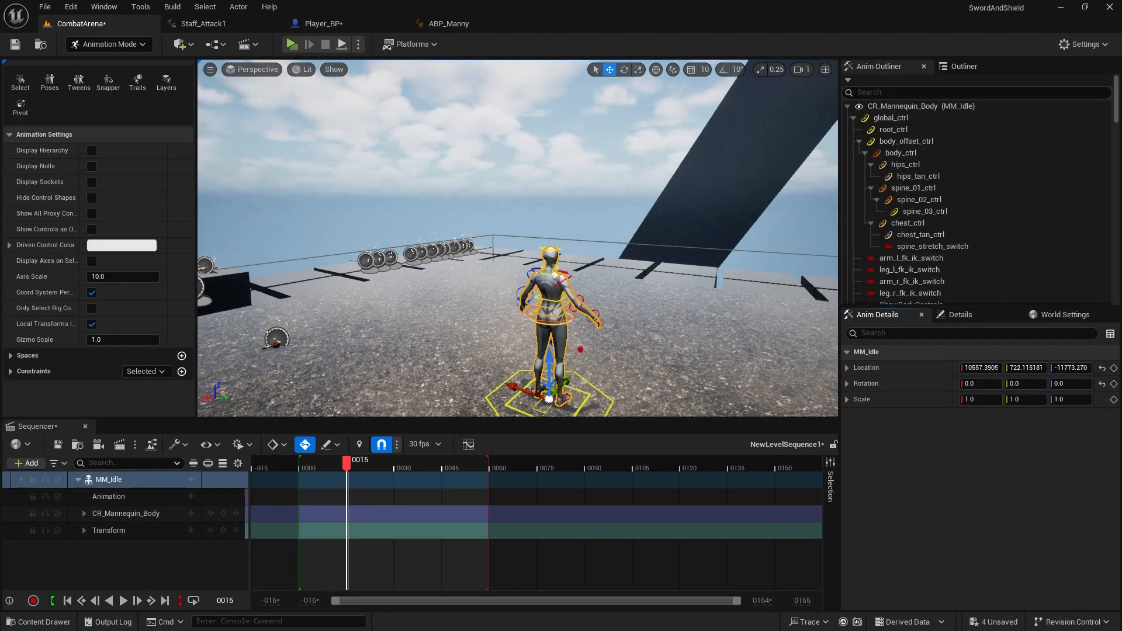
Step: Delete the CR_Mannequin_Body control rig track from MM_Idle in the sequence
right_drag(402, 310, 350, 351)
key(d)
key(a)
key(s)
click(170, 509)
key(Delete)
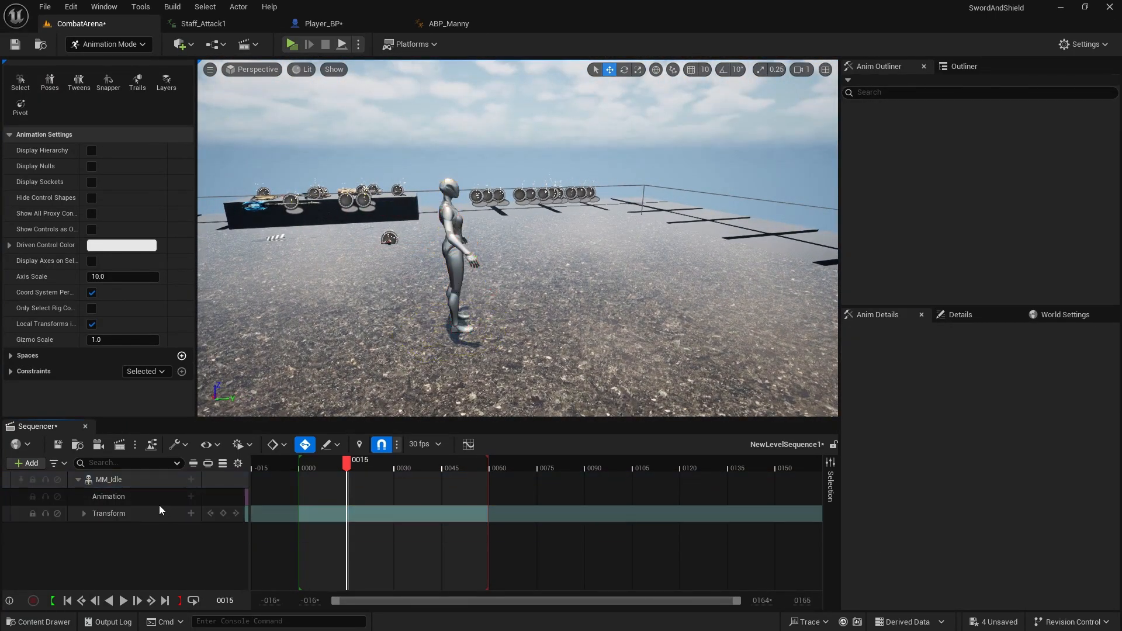
Step: Add the Staff_Attack1 animation to MM_Idle's Animation track
click(192, 496)
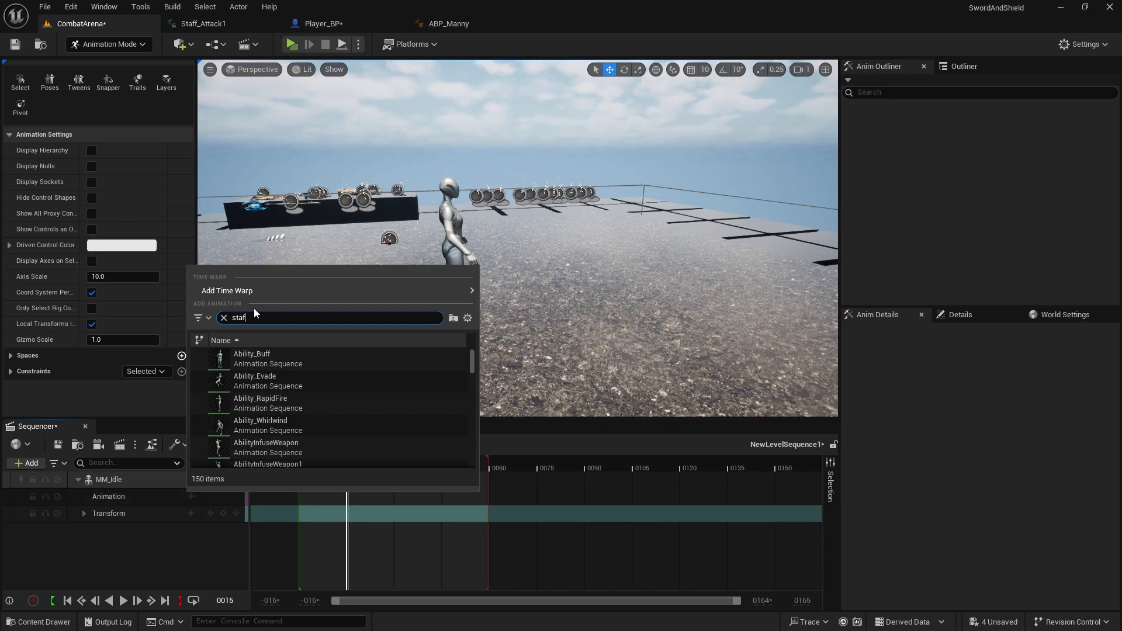
text(staf)
click(263, 358)
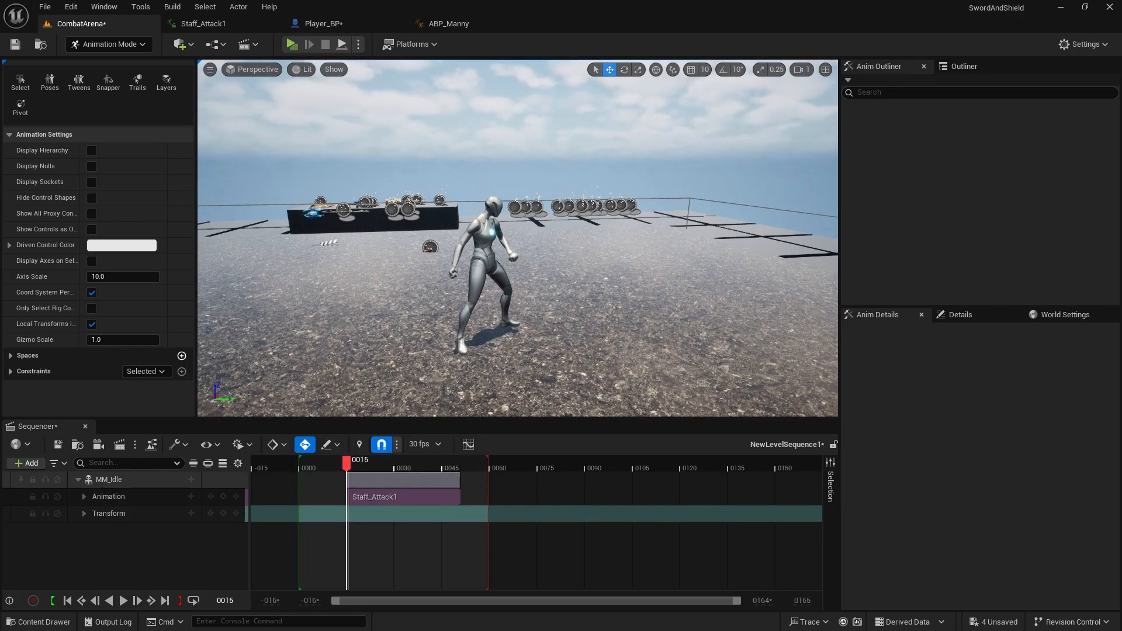
key(f)
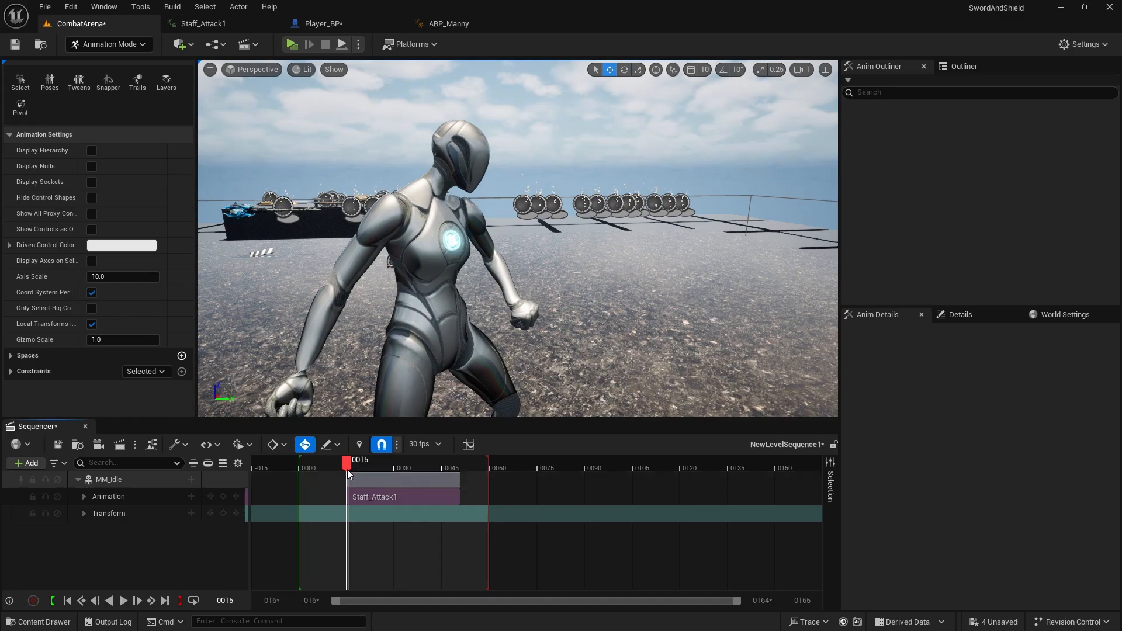
Step: Move the playhead and the Staff_Attack1 clip to frame 0 and end the playback range at the clip's end
drag(348, 471, 299, 468)
drag(390, 481, 347, 480)
drag(483, 468, 442, 463)
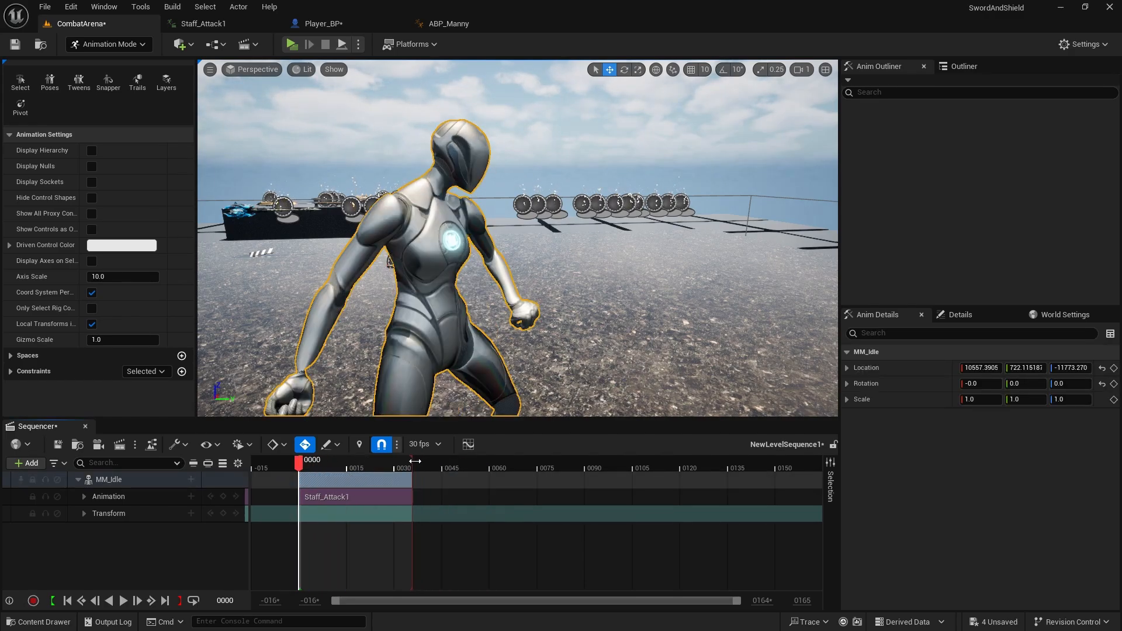
Step: Bake MM_Idle's animation to the CR_Mannequin_Body control rig with the default baking options
right_click(111, 478)
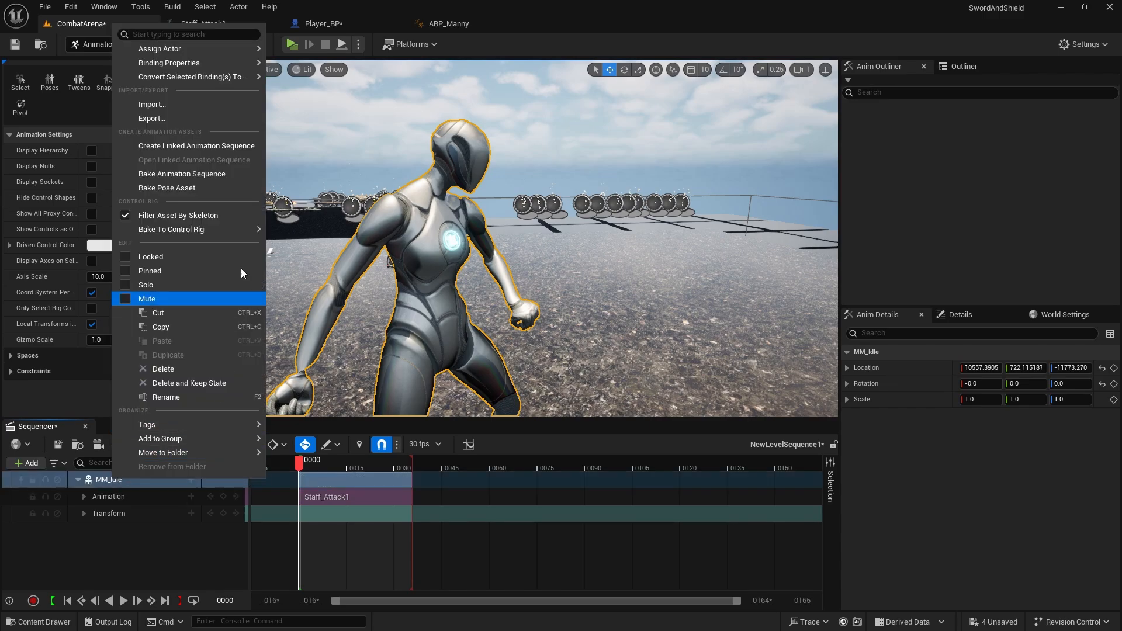
mouse_move(217, 231)
click(310, 263)
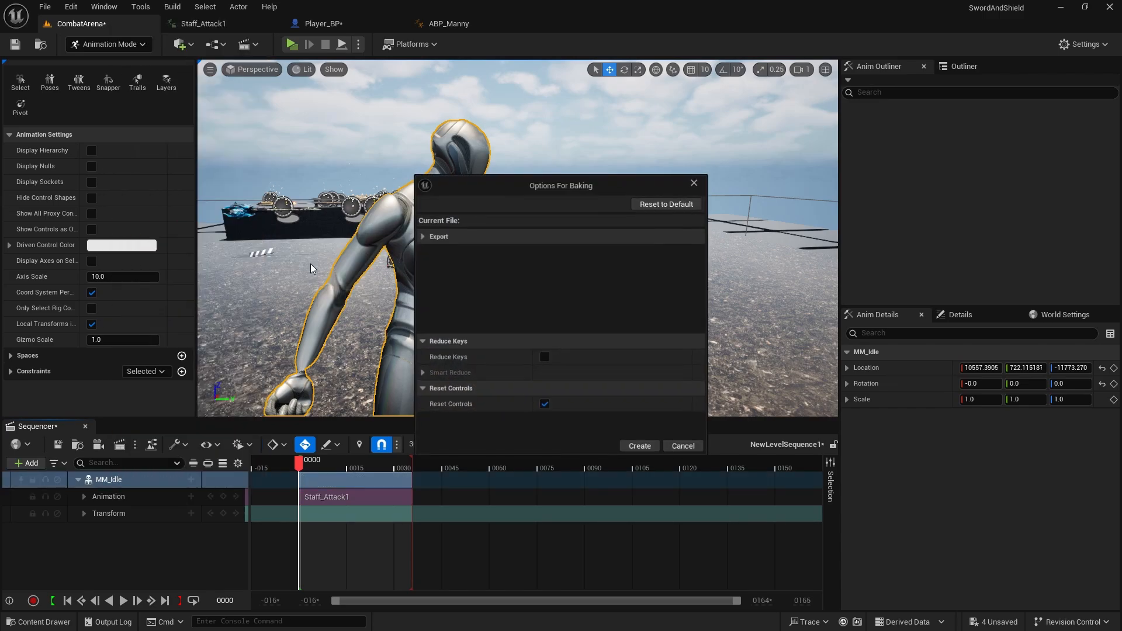
click(641, 446)
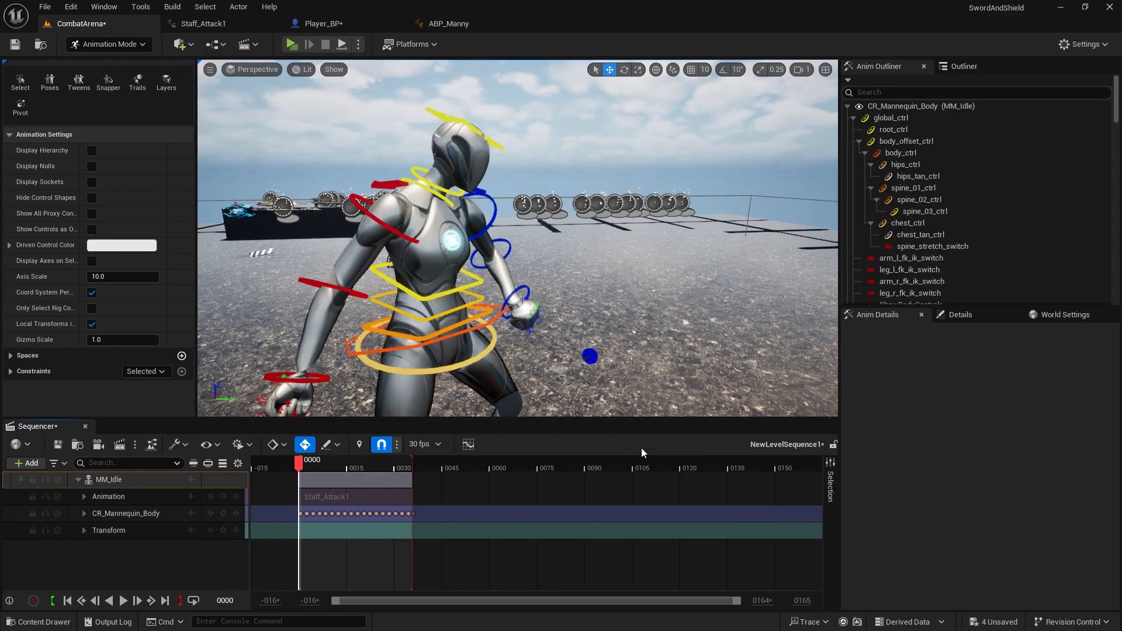
Step: Switch the level editor from Animation mode to Selection mode
mouse_move(517, 237)
right_down()
mouse_move(575, 245)
mouse_move(468, 237)
mouse_move(532, 238)
mouse_move(467, 222)
mouse_move(526, 219)
right_up()
scroll(451, 186, up, 5)
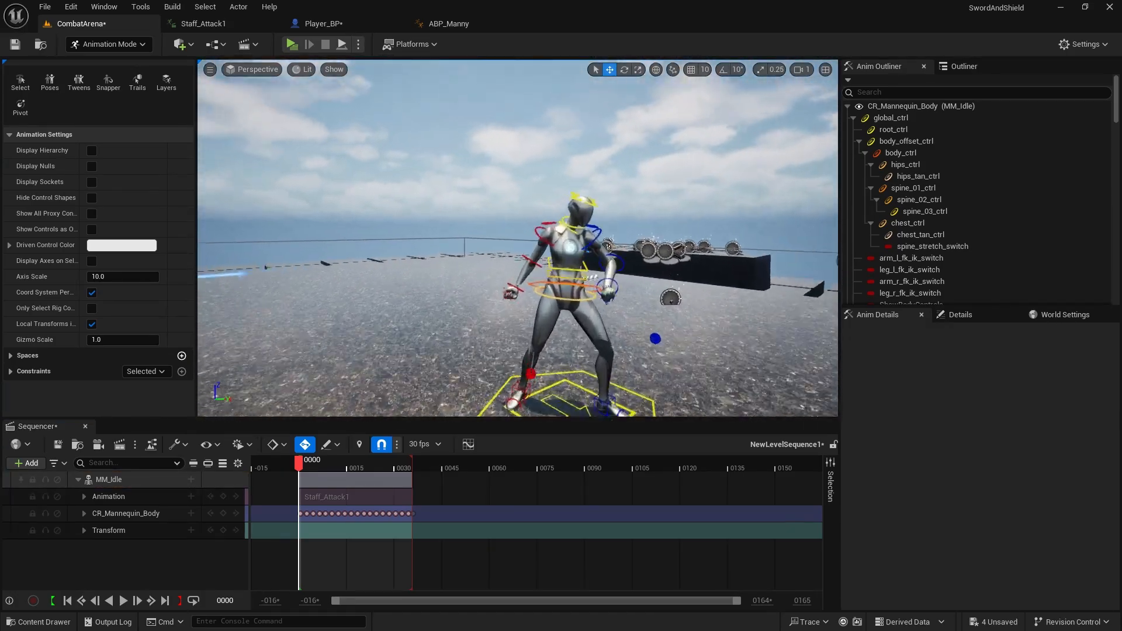
click(119, 42)
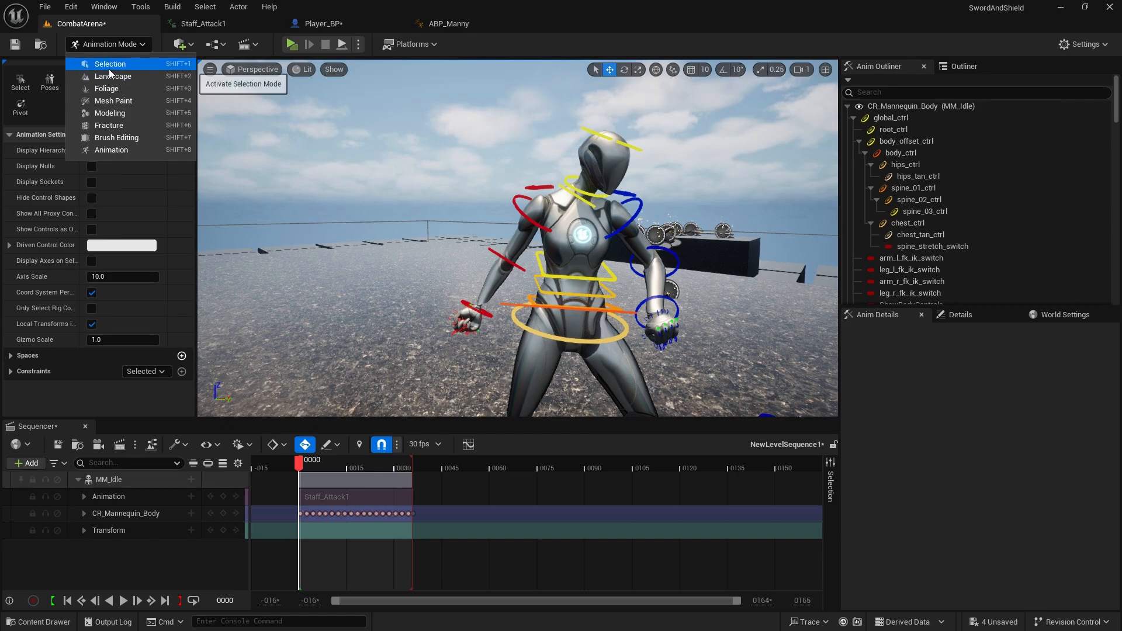
click(109, 66)
mouse_move(514, 234)
right_down()
mouse_move(468, 225)
mouse_move(520, 199)
mouse_move(578, 263)
mouse_move(520, 248)
right_up()
right_drag(556, 303, 514, 325)
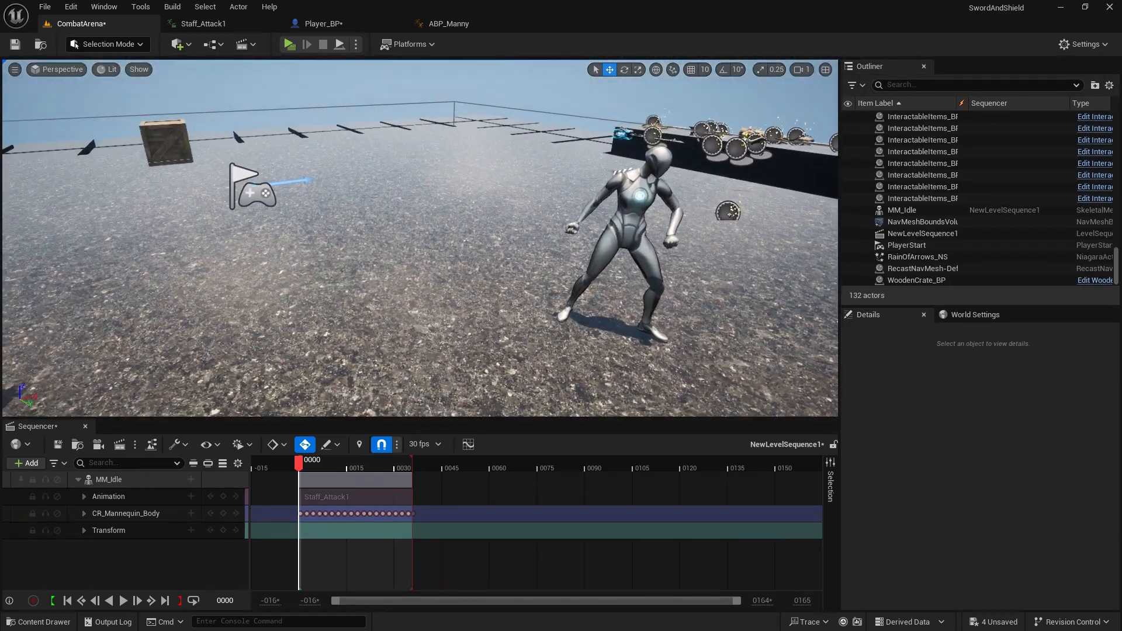
Step: Place the DeathWhisper_SM static mesh from the ThirdPerson/Meshes/Staff folder in the level beside the mannequin
key(ctrl+space)
scroll(124, 539, down, 5)
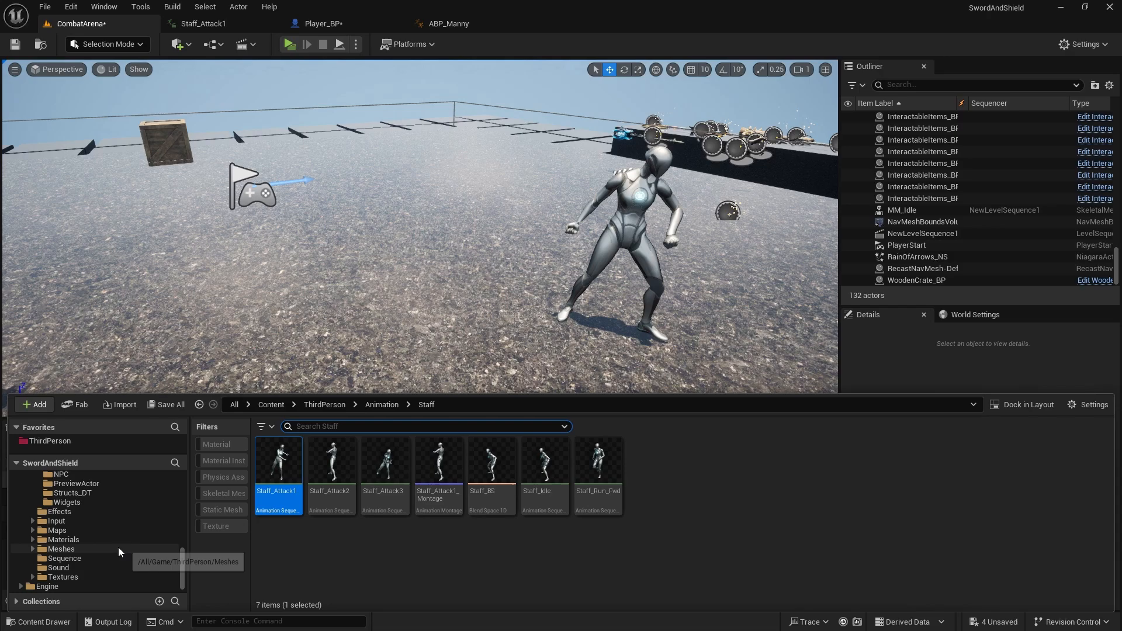
click(69, 550)
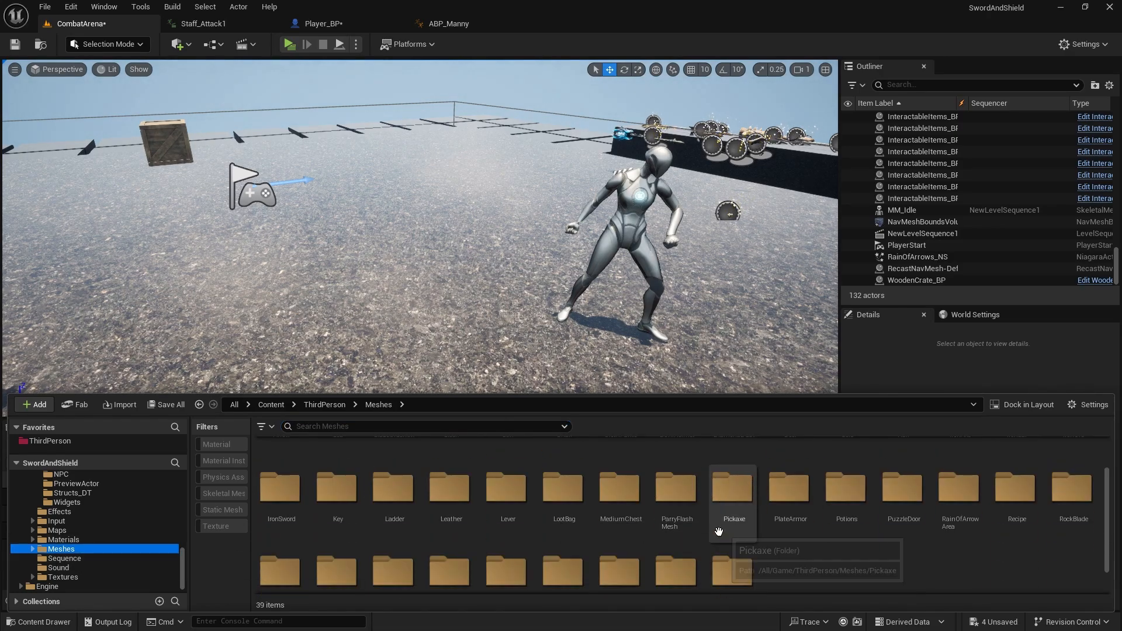
scroll(719, 533, down, 3)
click(393, 536)
double_click(393, 536)
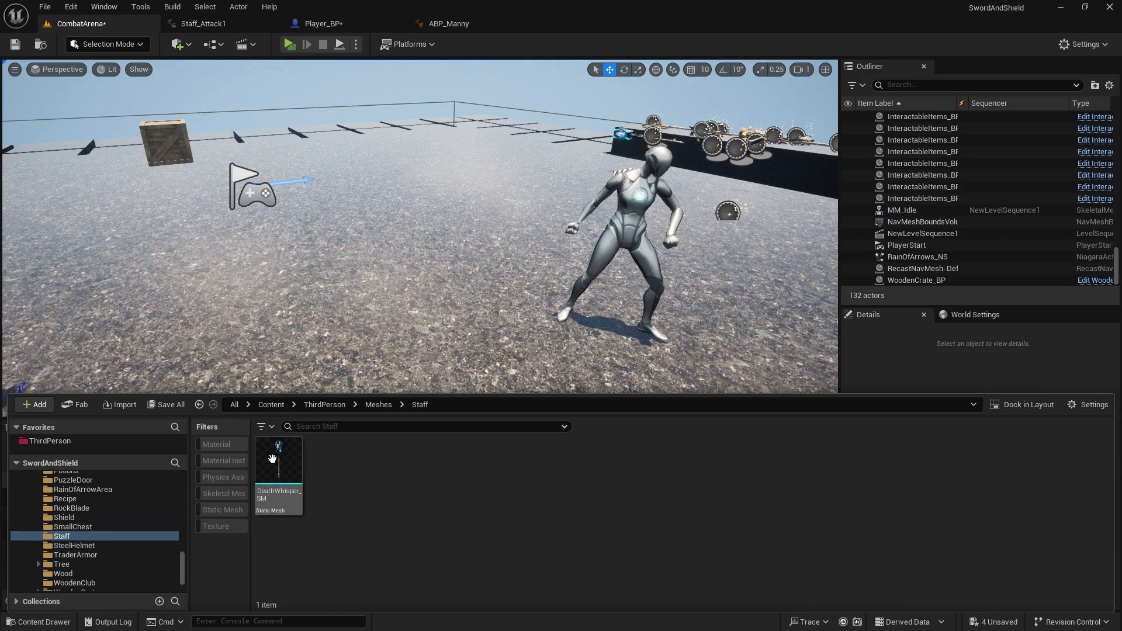
drag(272, 460, 707, 345)
right_drag(707, 345, 687, 372)
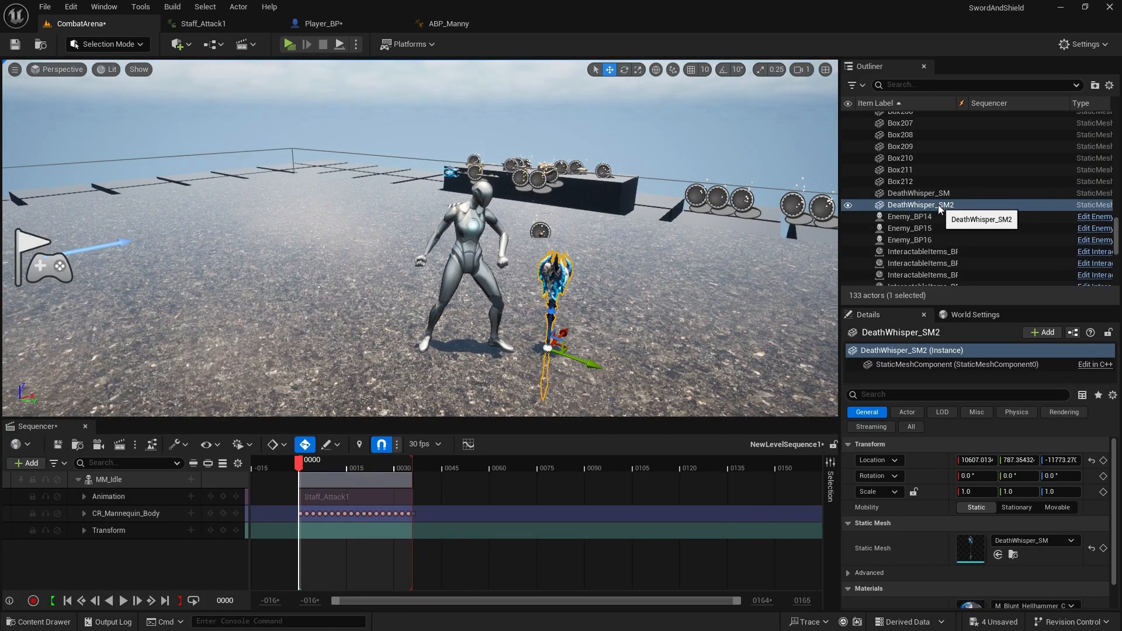
Step: Set the mobility of DeathWhisper_SM2 to Movable and attach it to MM_Idle at the Staff socket
drag(939, 206, 898, 221)
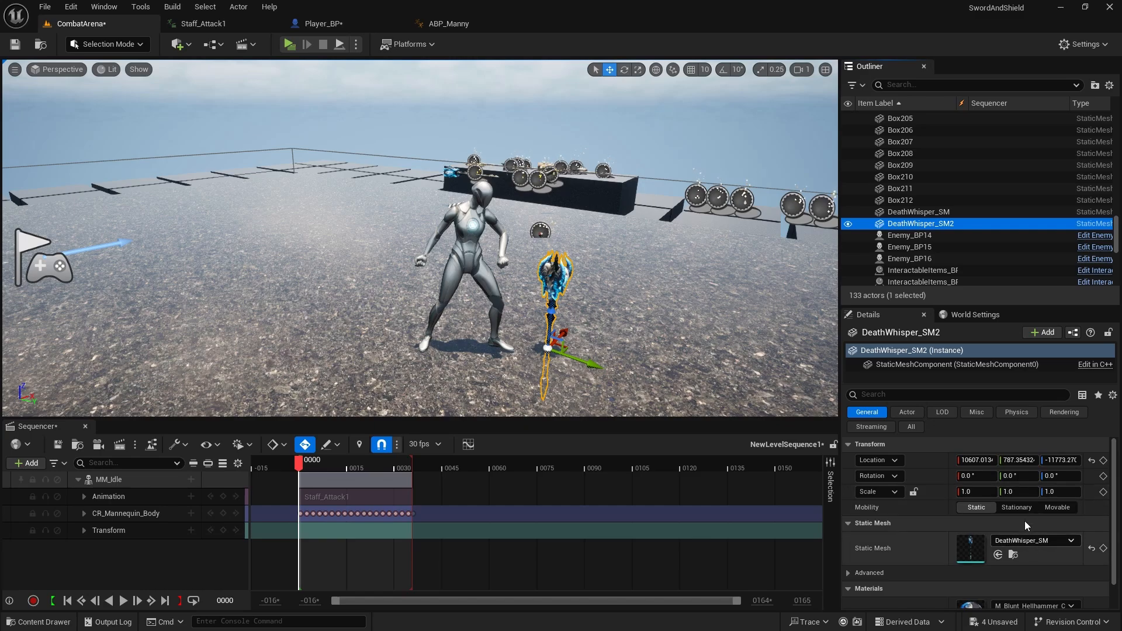
click(1055, 507)
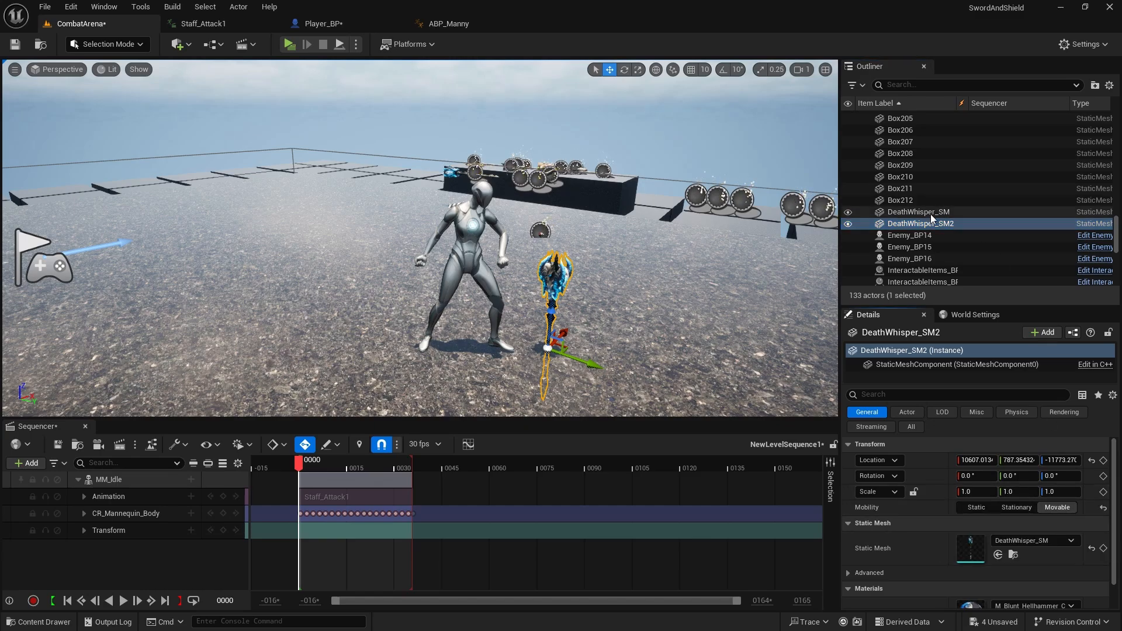
mouse_move(920, 223)
mouse_down()
mouse_move(926, 255)
mouse_move(979, 243)
mouse_move(988, 228)
mouse_move(895, 211)
mouse_move(903, 221)
mouse_up()
scroll(978, 243, down, 8)
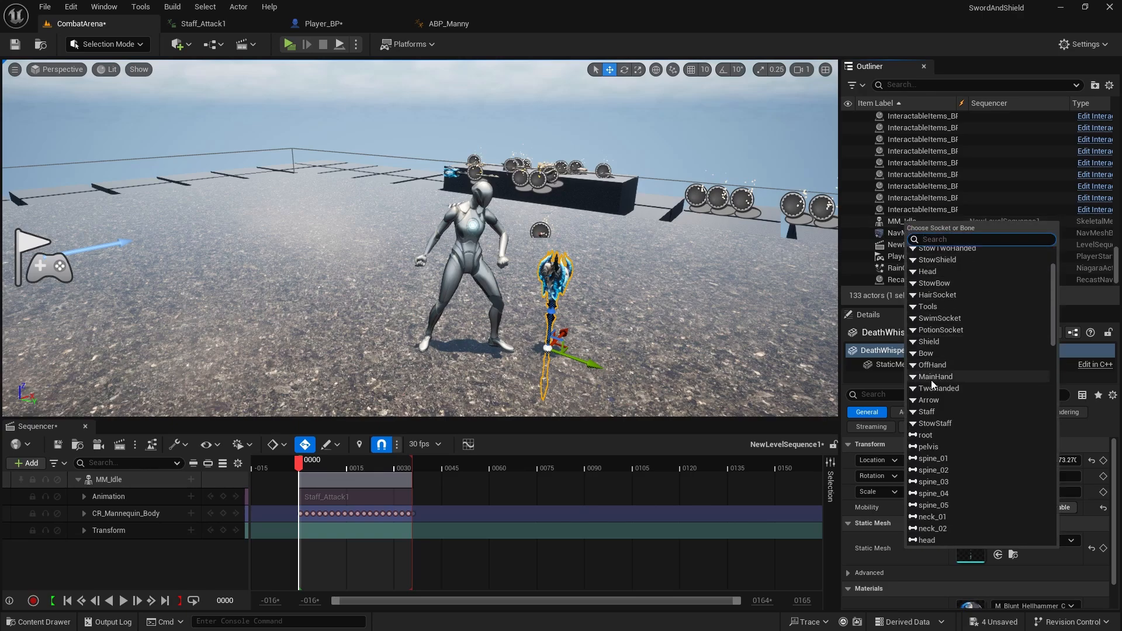
click(927, 412)
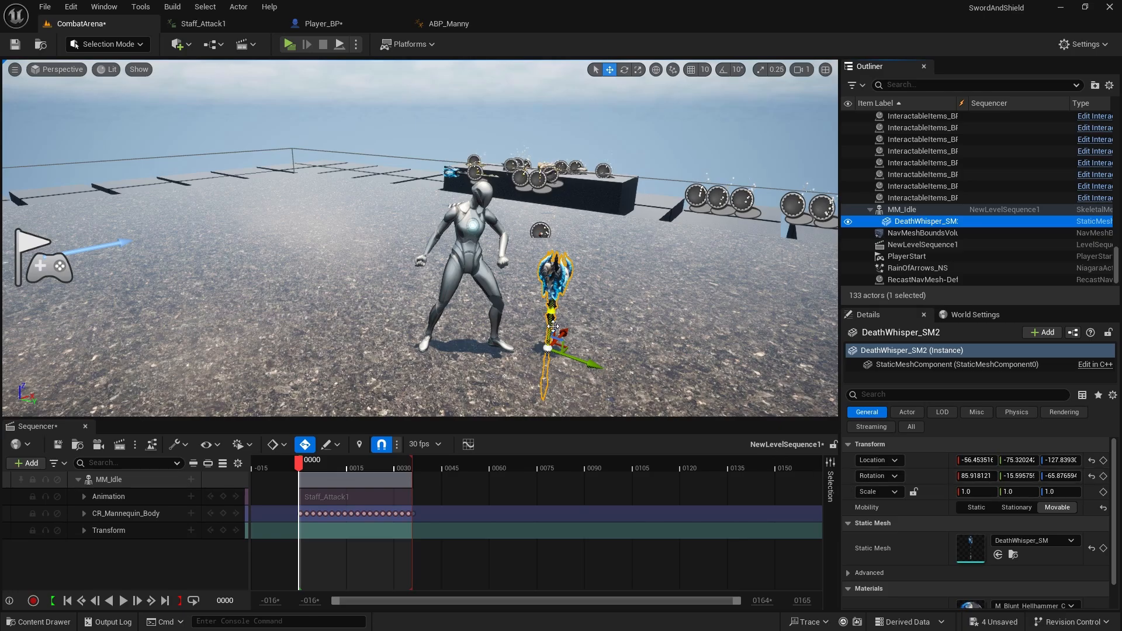
Step: Reset the attached staff's rotation and location to 0 so it sits at the hand socket
click(1091, 476)
click(1091, 461)
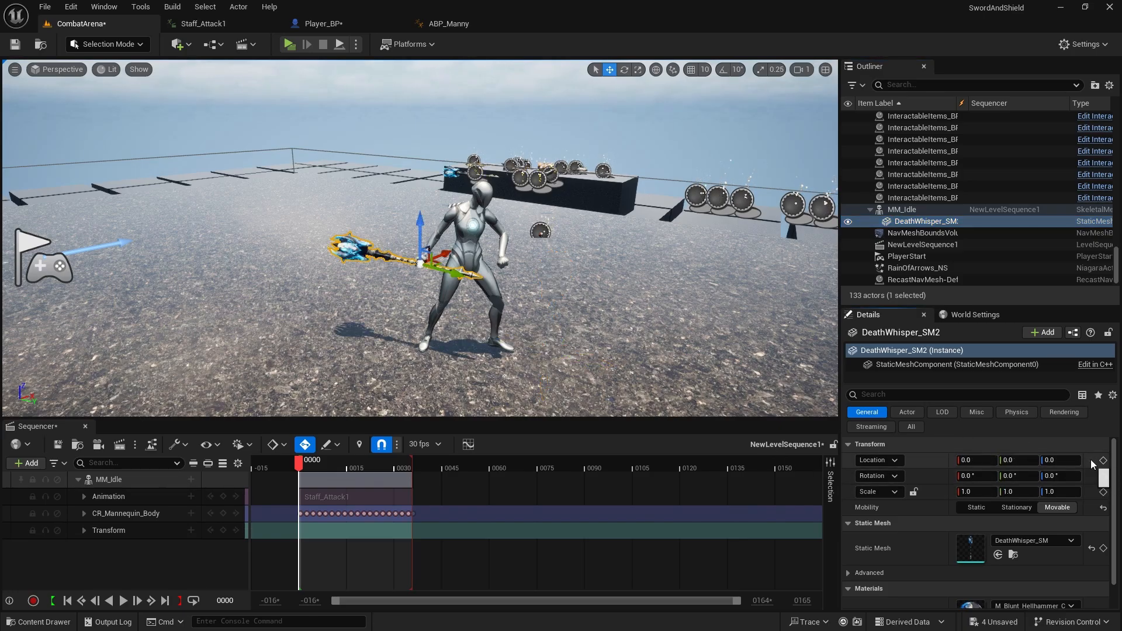
key(f)
right_drag(419, 238, 327, 239)
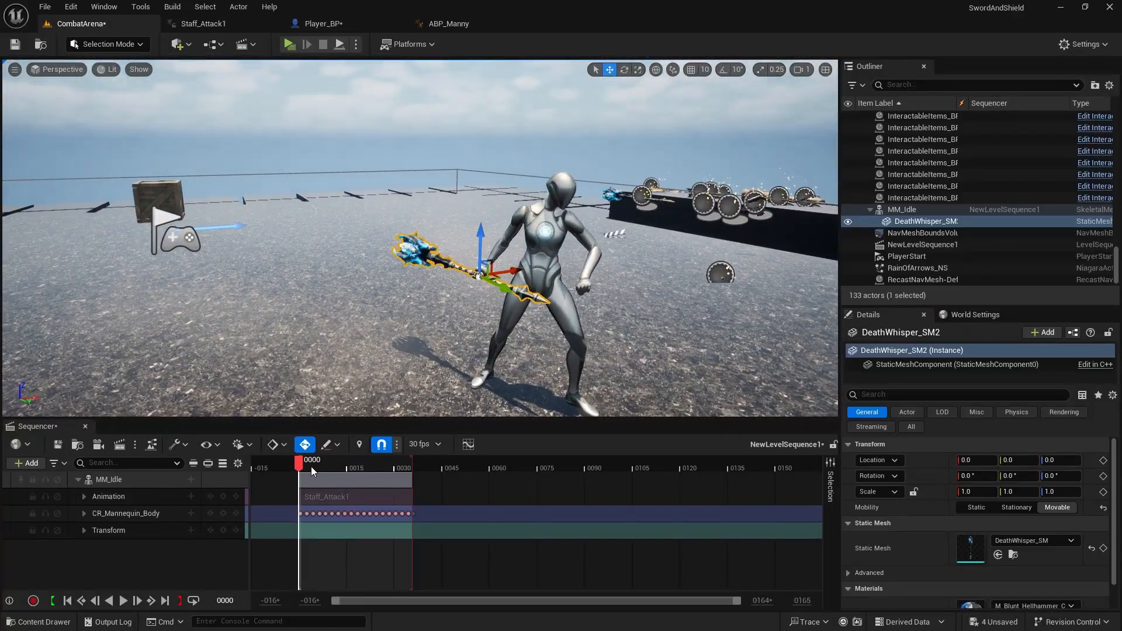
Step: Switch the level editor back to Animation mode with the sequence playhead at frame 0
click(108, 43)
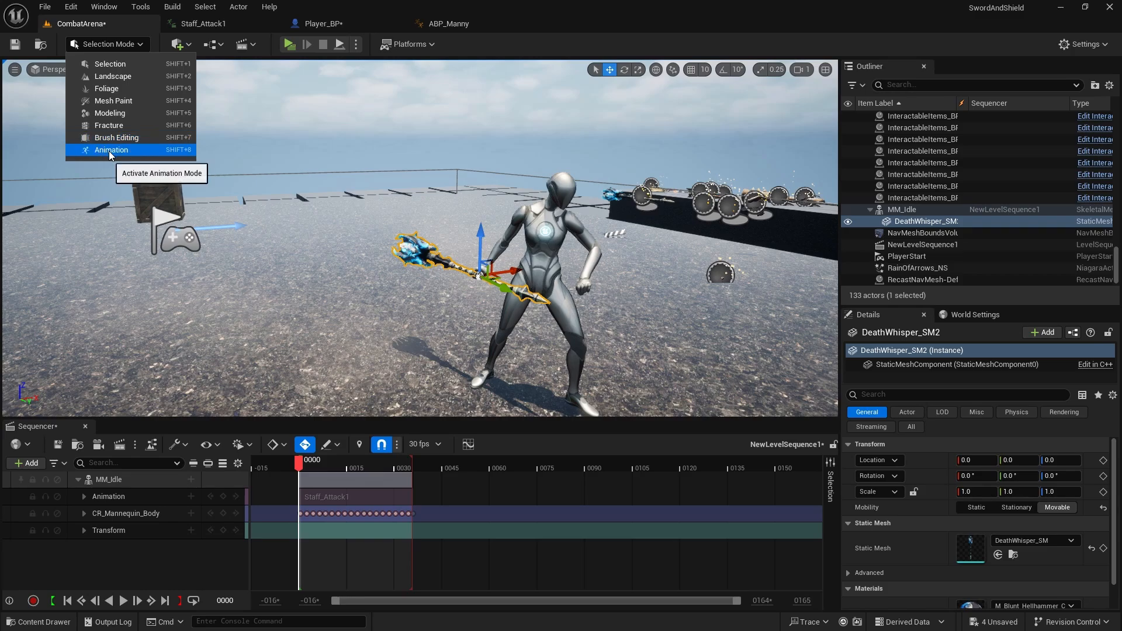
click(109, 150)
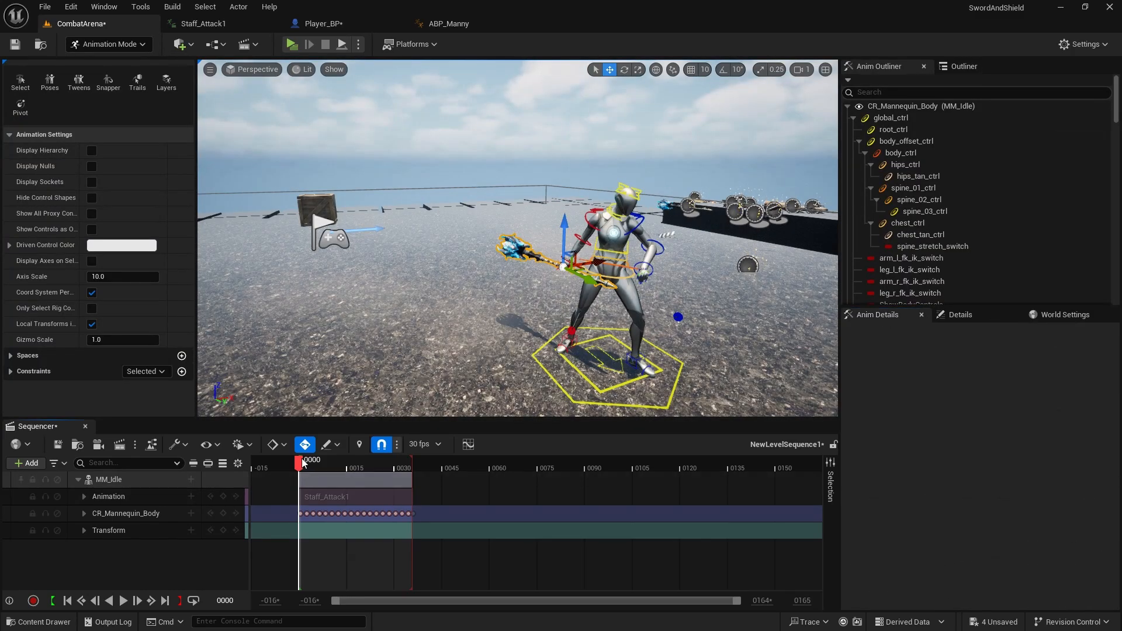
mouse_move(301, 464)
mouse_down()
mouse_move(346, 463)
mouse_move(298, 464)
mouse_up()
right_drag(409, 351, 380, 338)
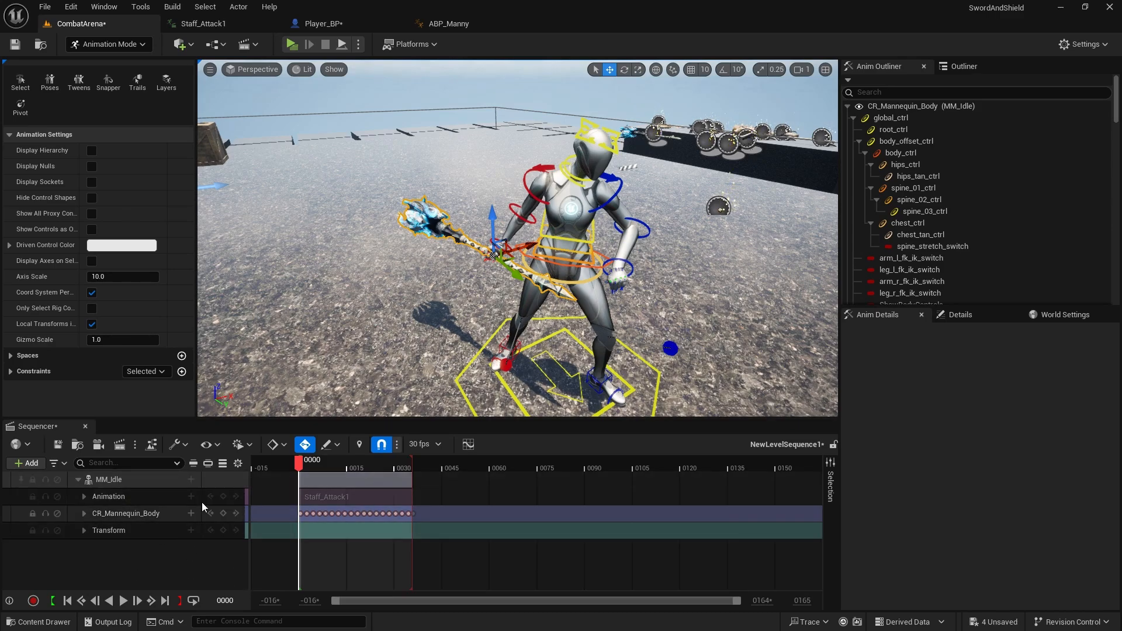
mouse_move(301, 463)
mouse_down()
mouse_move(365, 464)
mouse_move(301, 462)
mouse_up()
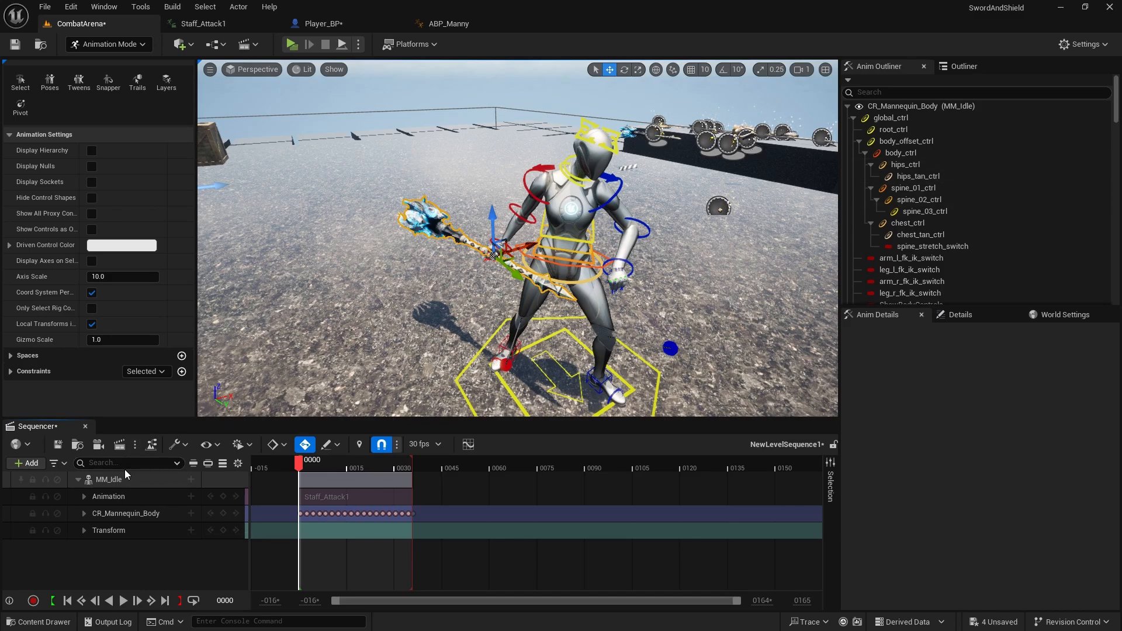
Step: Enable arm_l_fk_ik_switch on the rig's global_ctrl at frame 0 and check the neighbouring frame
click(139, 482)
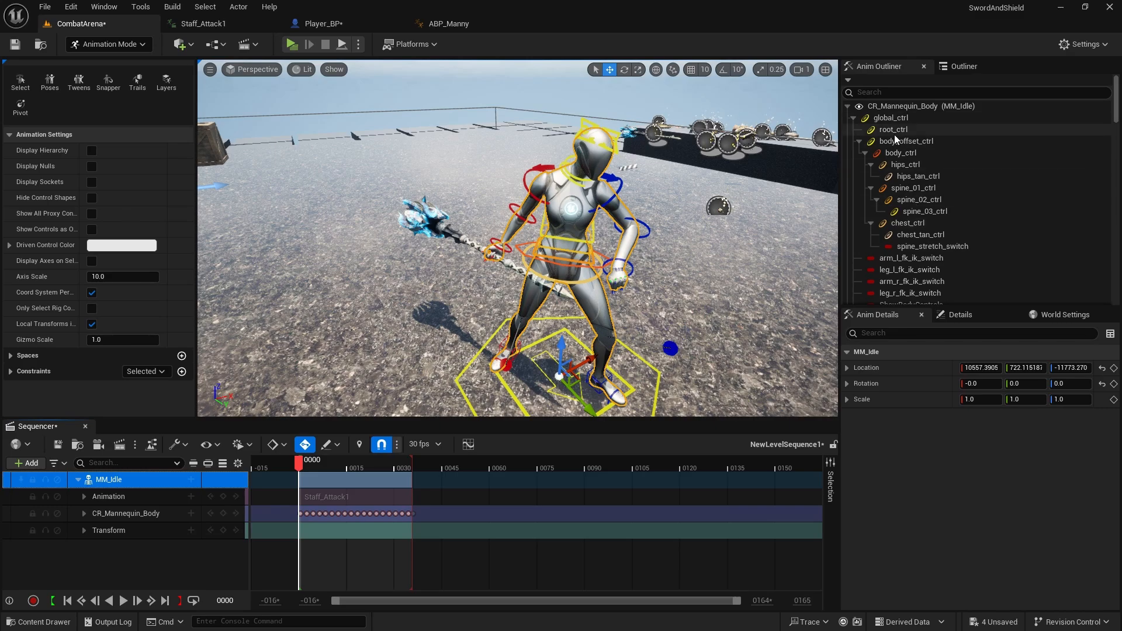
click(890, 119)
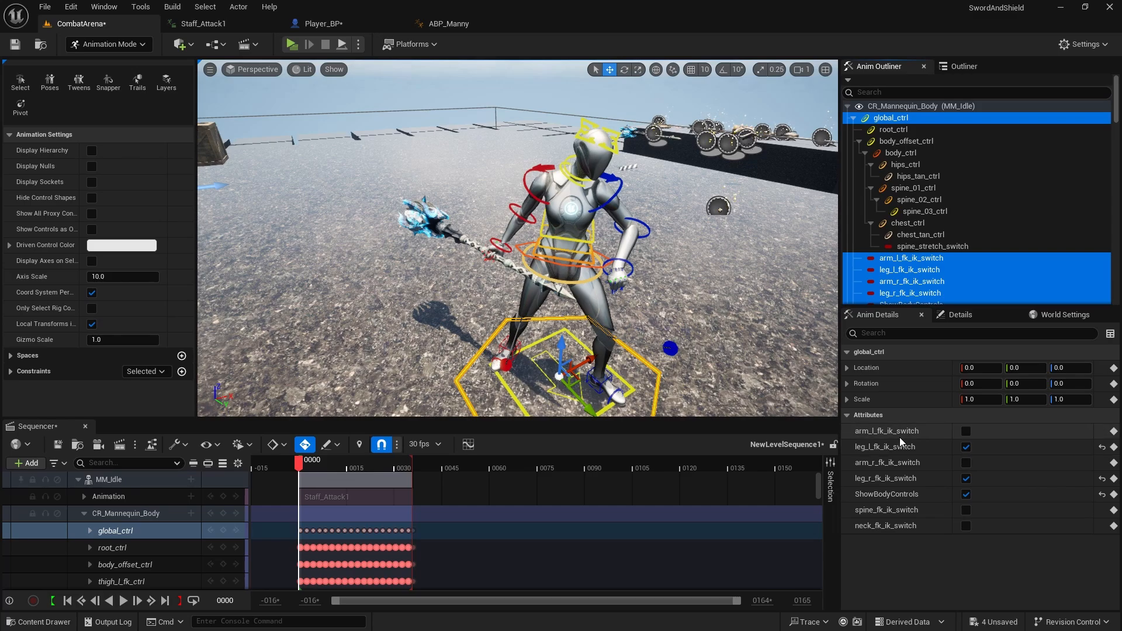
click(967, 431)
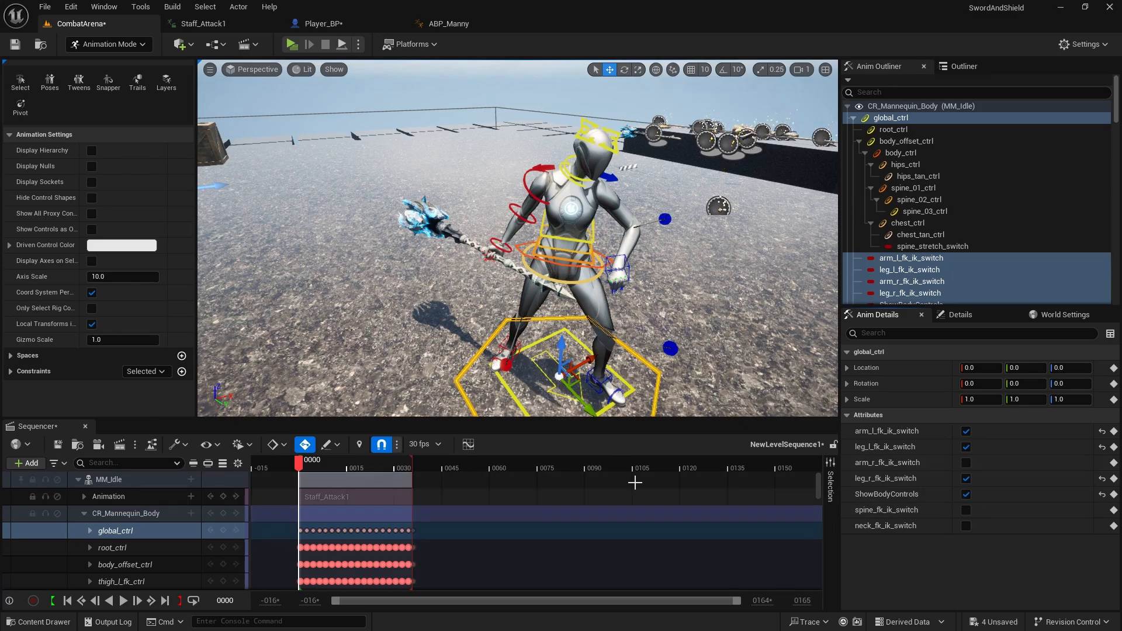
click(304, 466)
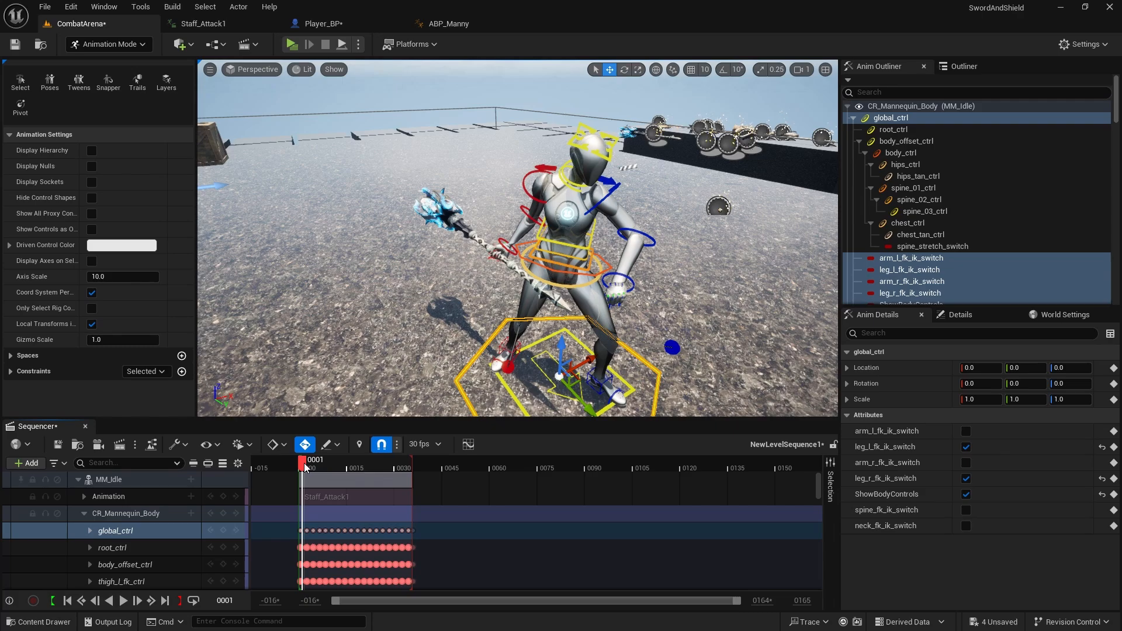
drag(304, 465, 303, 467)
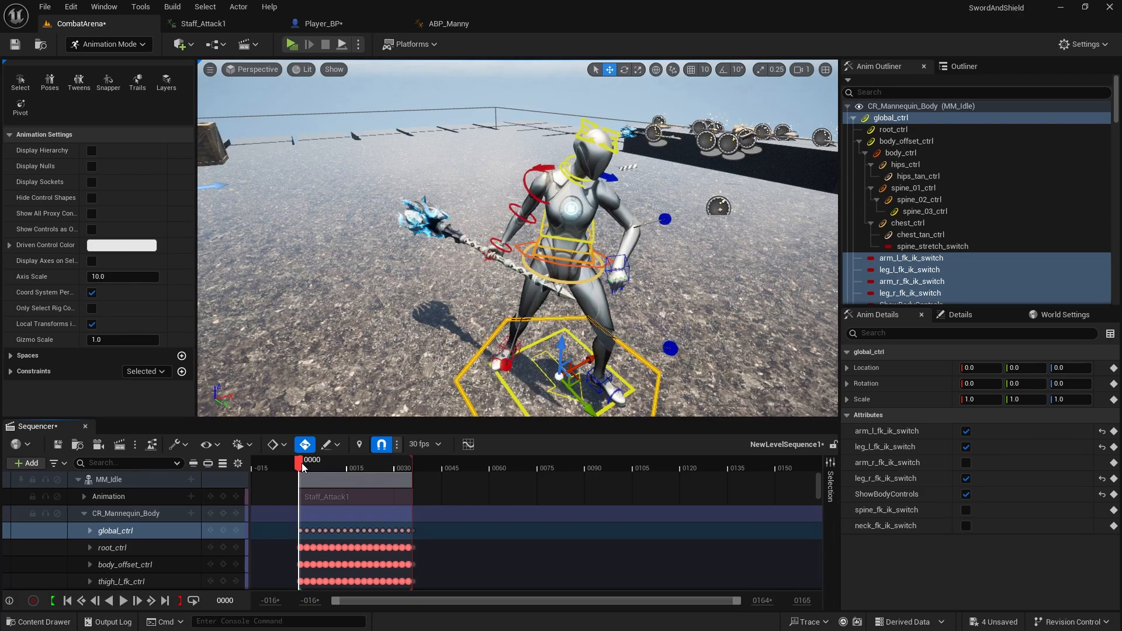
Step: Delete all arm_l_fk_ik_switch curve keys after frame 0 and save the level sequence
click(467, 445)
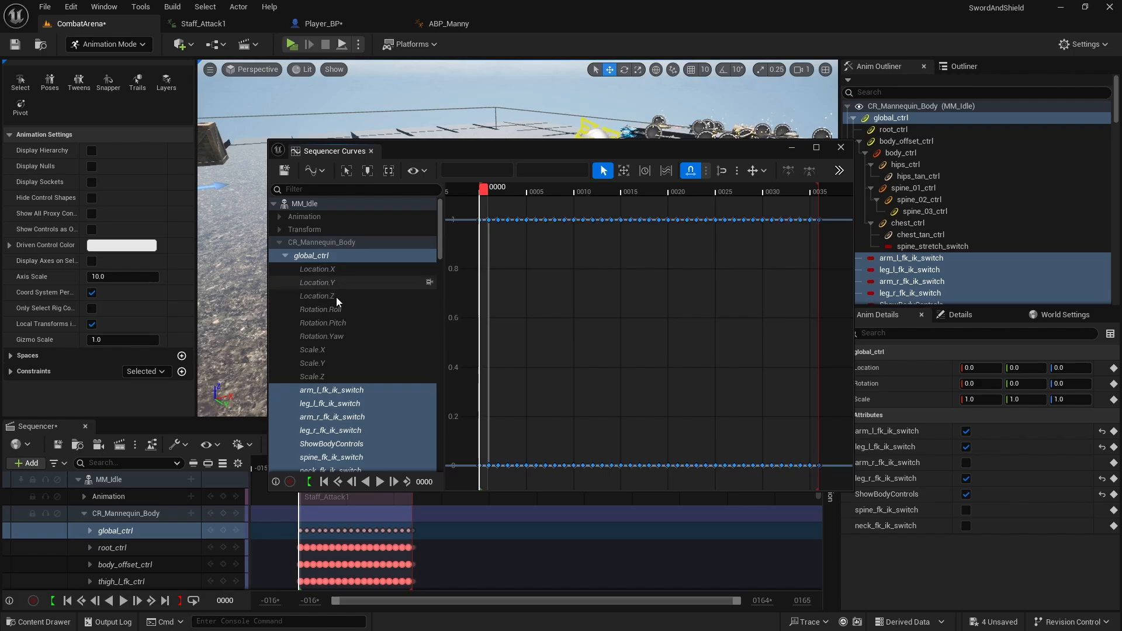
click(327, 390)
scroll(577, 392, down, 1)
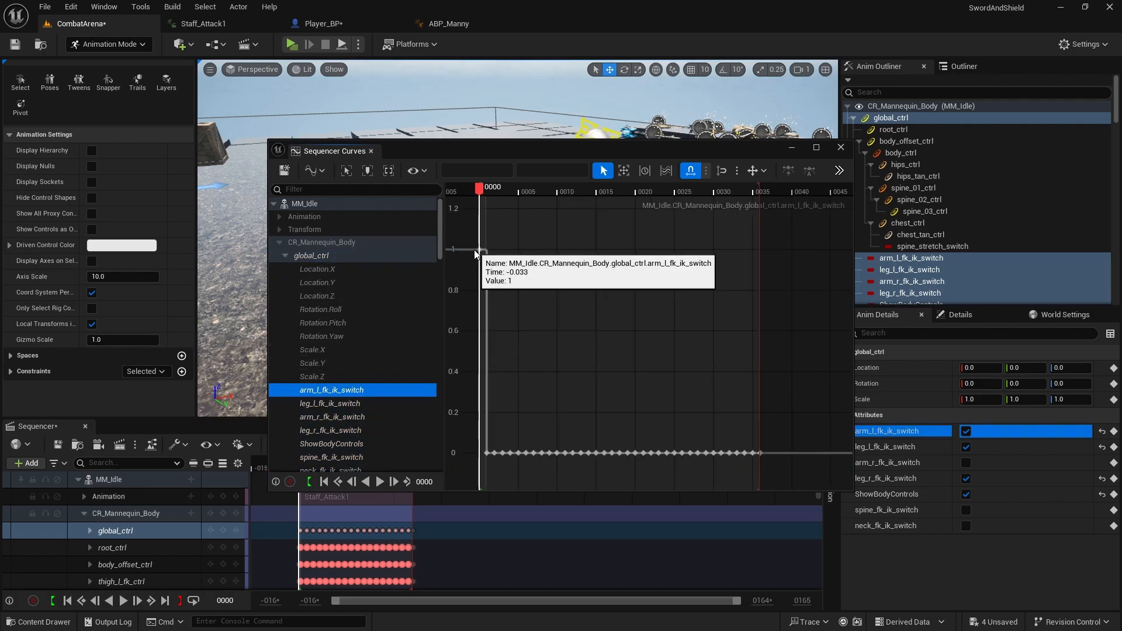
drag(488, 457, 801, 421)
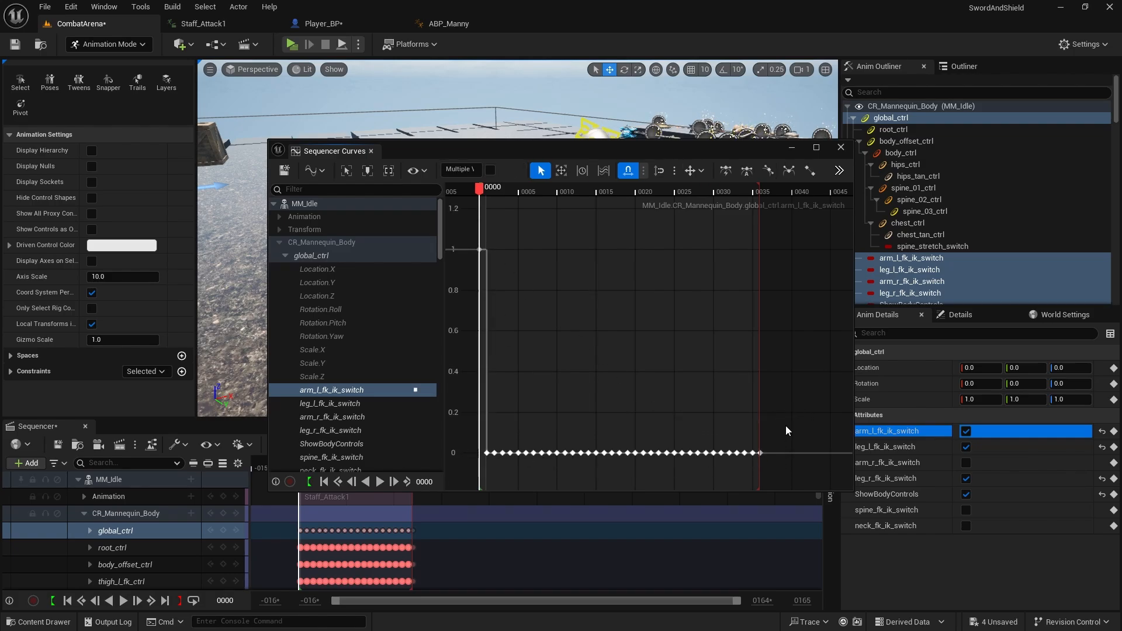
key(Delete)
click(282, 171)
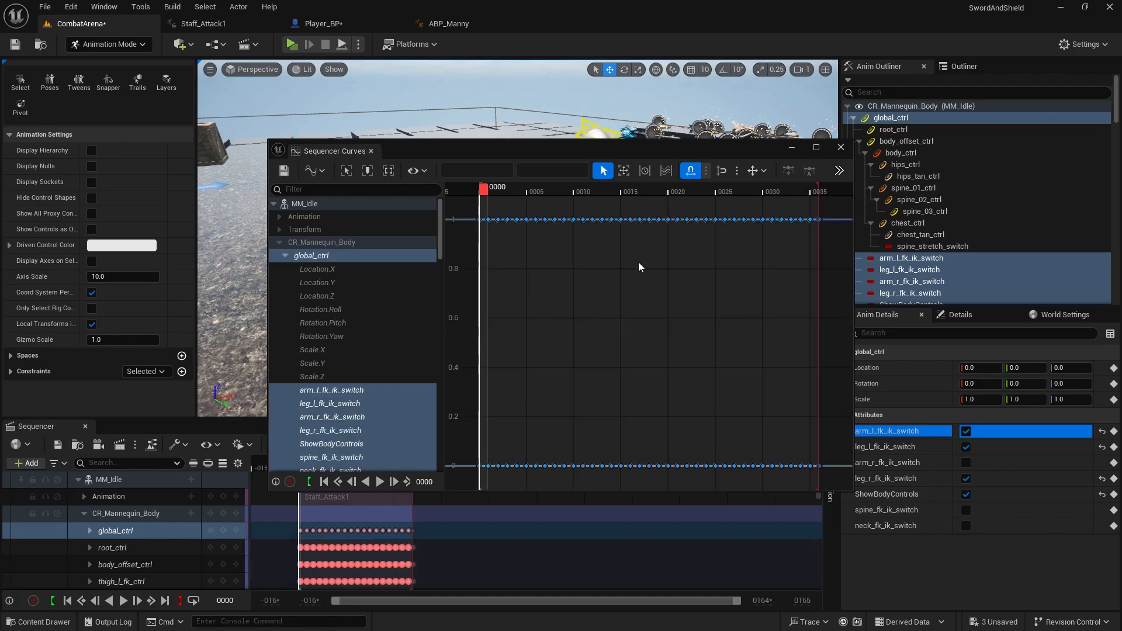
click(793, 148)
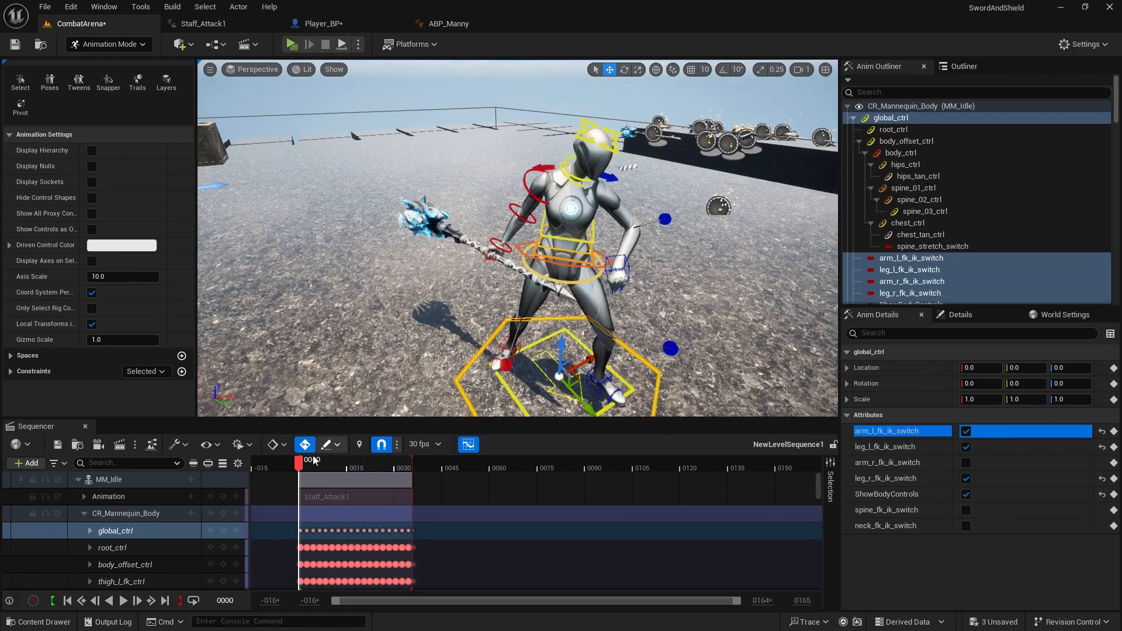
Step: Delete all hand_l_ik_ctrl curve keys after frame 10, the frame where the left hand reaches the staff
mouse_move(331, 462)
mouse_down()
mouse_move(297, 461)
mouse_move(332, 468)
mouse_up()
right_drag(518, 238, 596, 233)
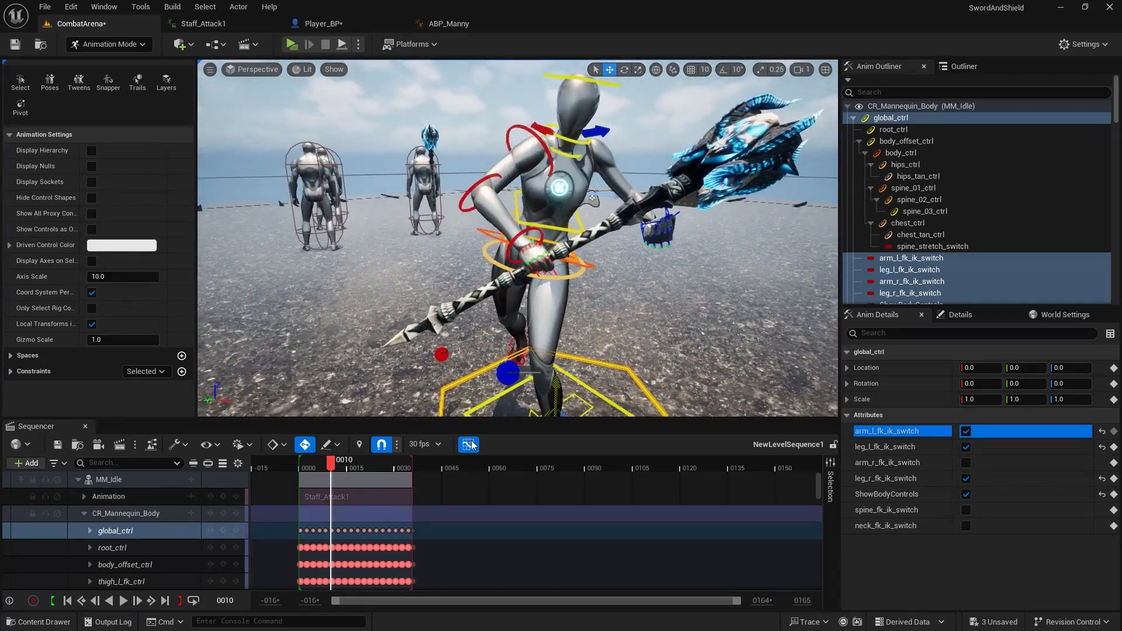
mouse_move(332, 463)
mouse_down()
mouse_move(389, 465)
mouse_move(330, 470)
mouse_up()
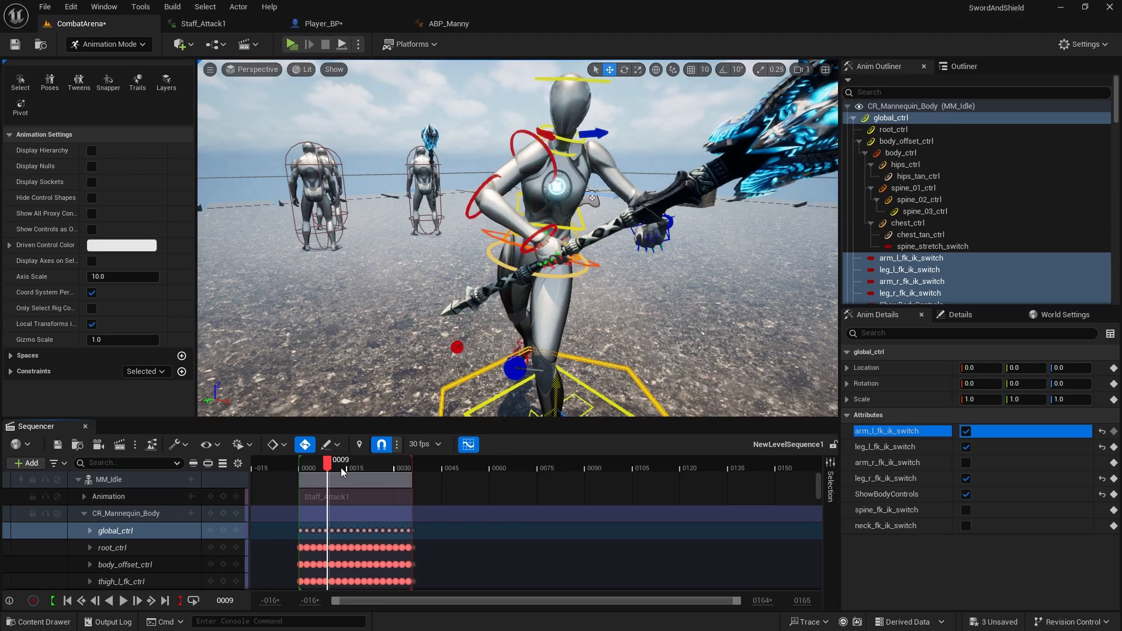
drag(326, 468, 332, 468)
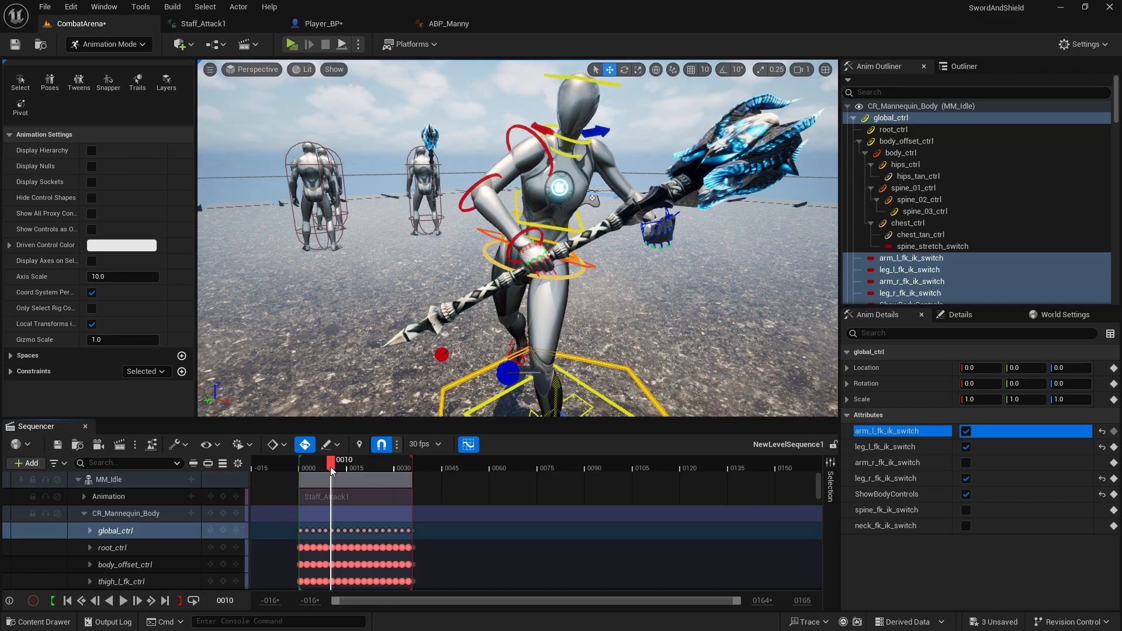
drag(331, 467, 331, 467)
click(644, 225)
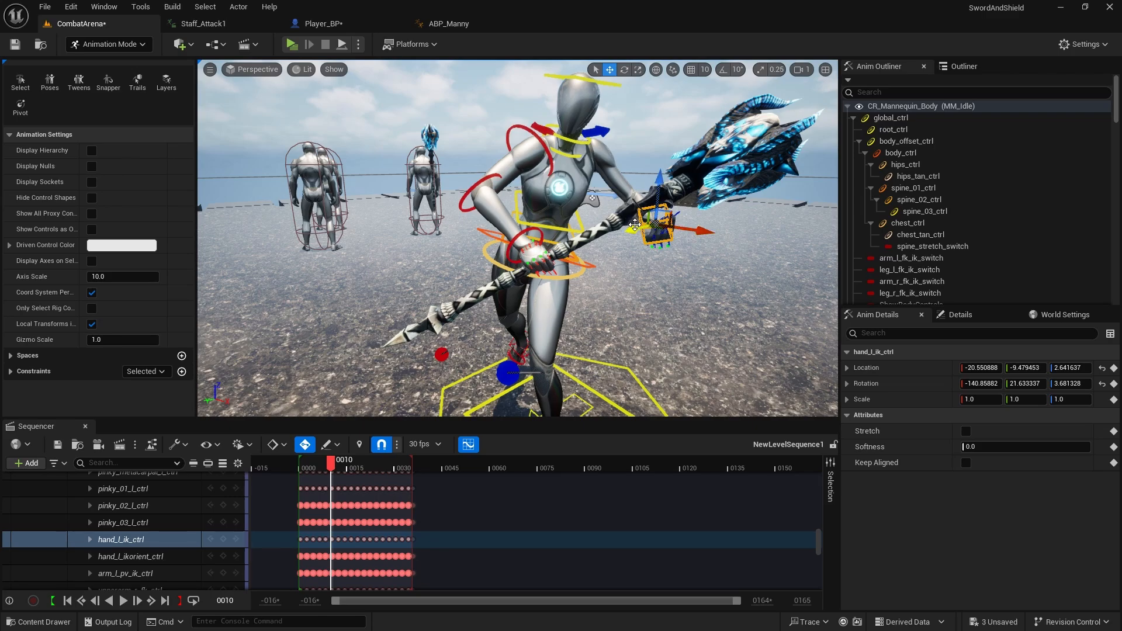
click(469, 446)
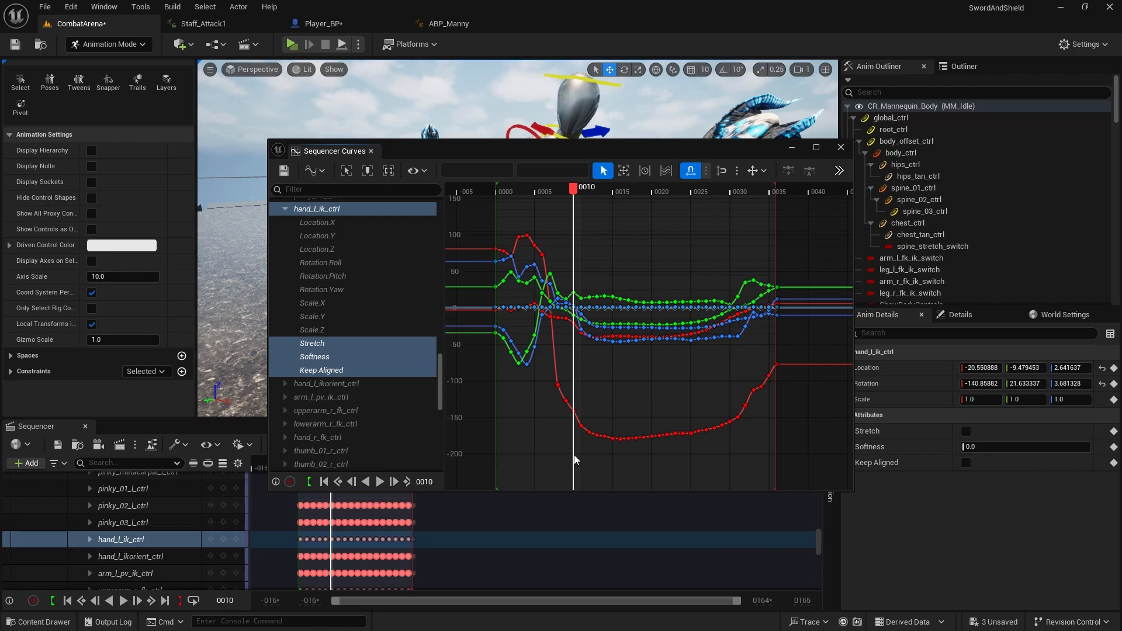
scroll(598, 257, up, 2)
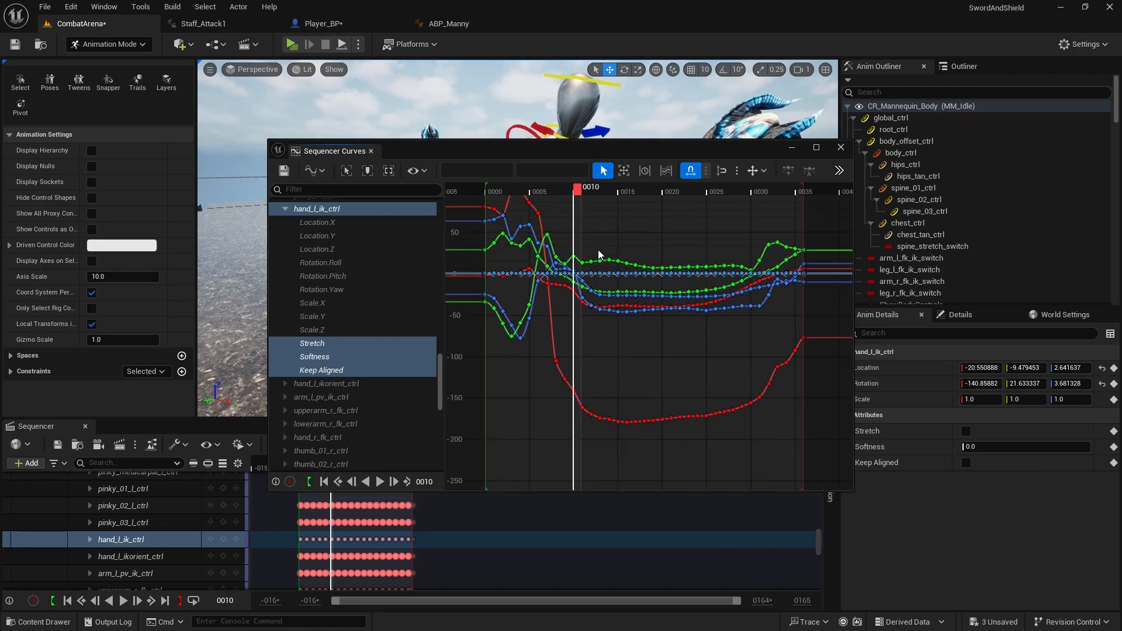
drag(583, 214, 812, 437)
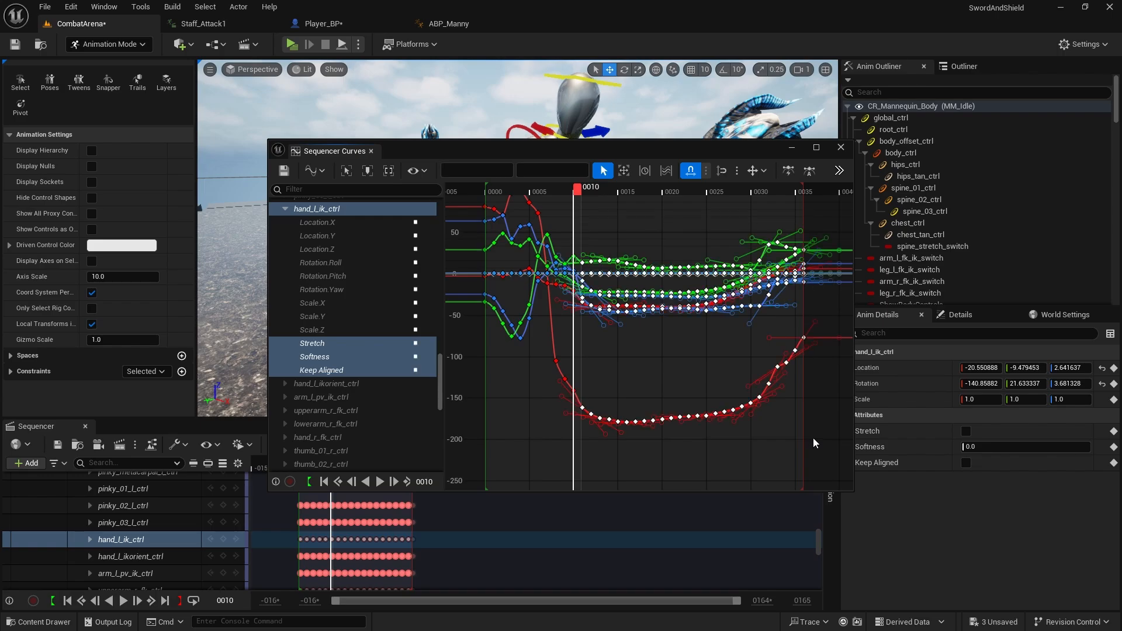
key(Delete)
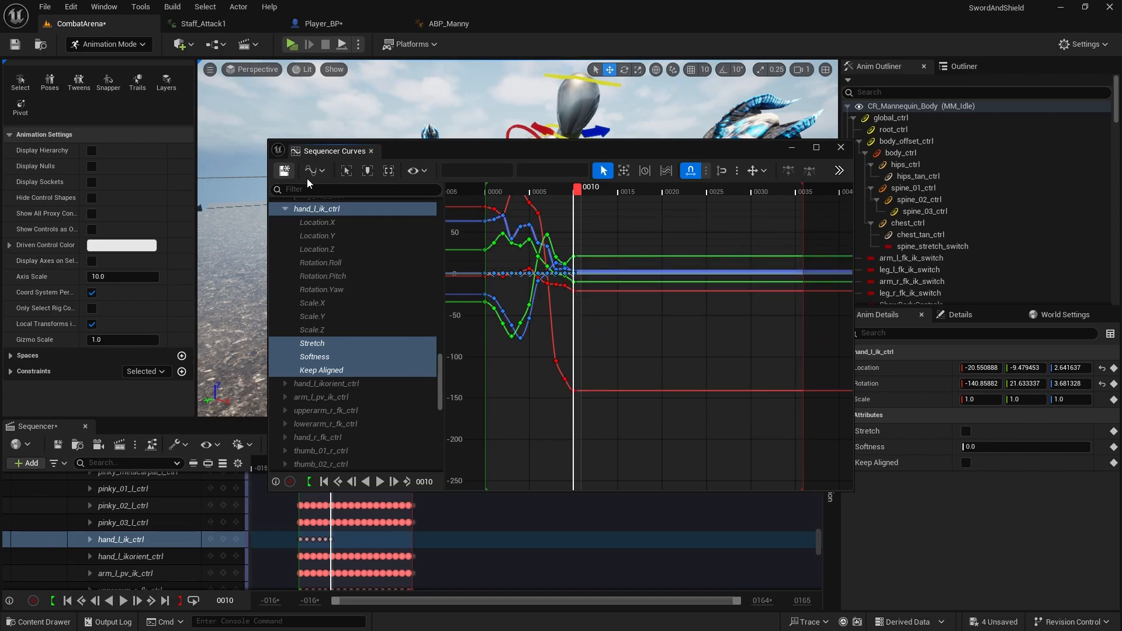
click(841, 147)
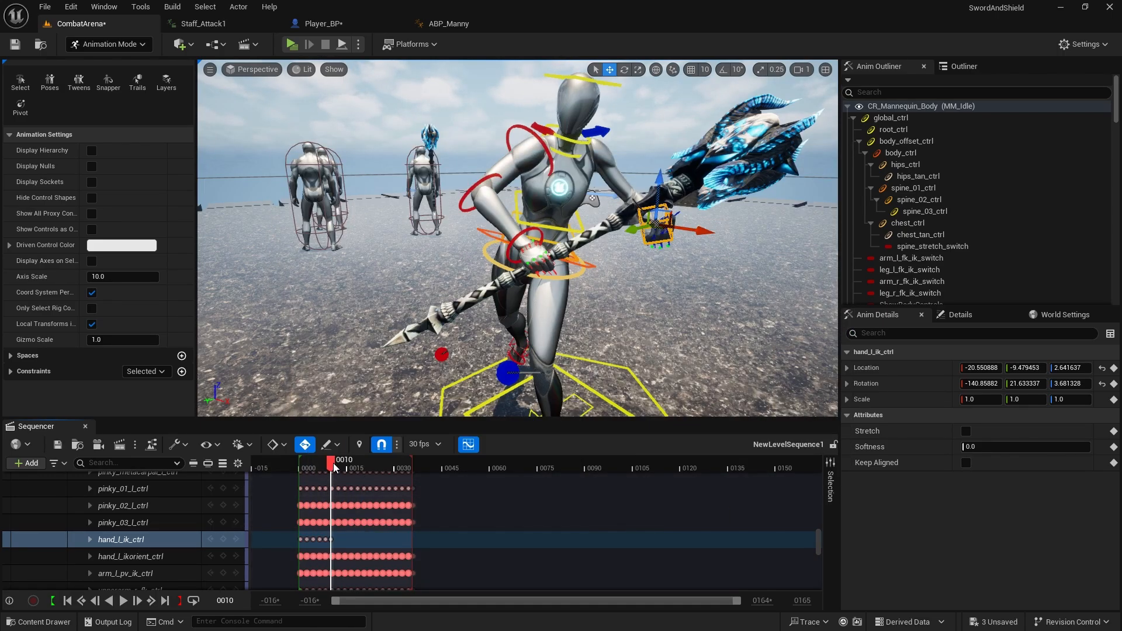
Step: At frame 14, roughly move hand_l_ik_ctrl to the staff shaft, at location about -17.2, -3.6, -25.8
mouse_move(333, 463)
mouse_down()
mouse_move(389, 464)
mouse_move(304, 462)
mouse_move(345, 459)
mouse_up()
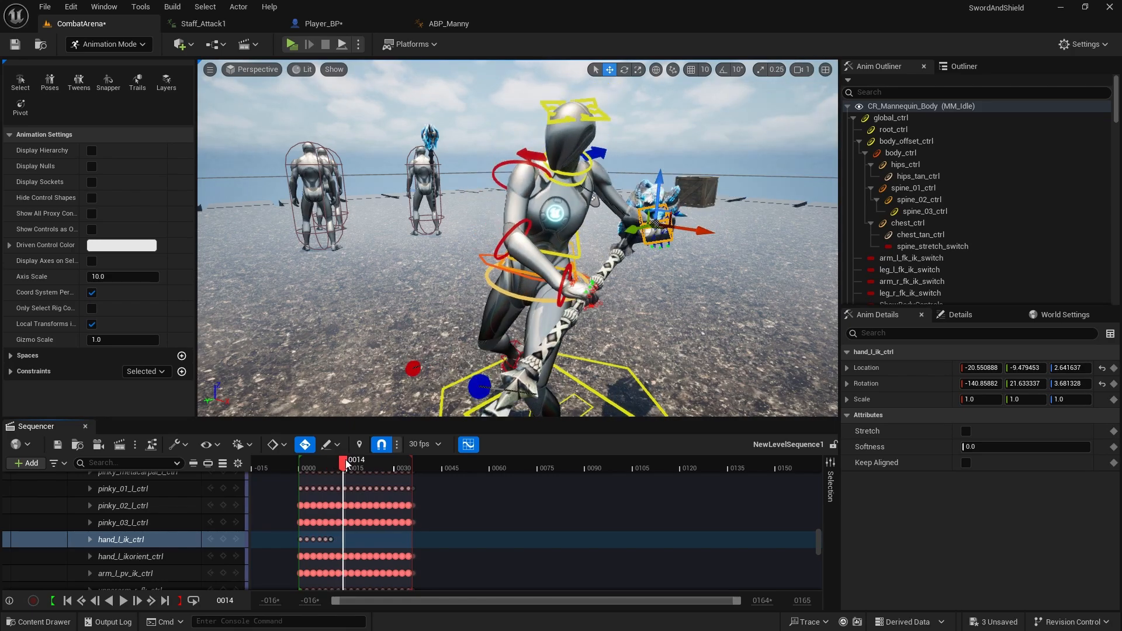
mouse_move(695, 290)
right_down()
mouse_move(753, 257)
mouse_move(619, 275)
mouse_move(695, 290)
right_up()
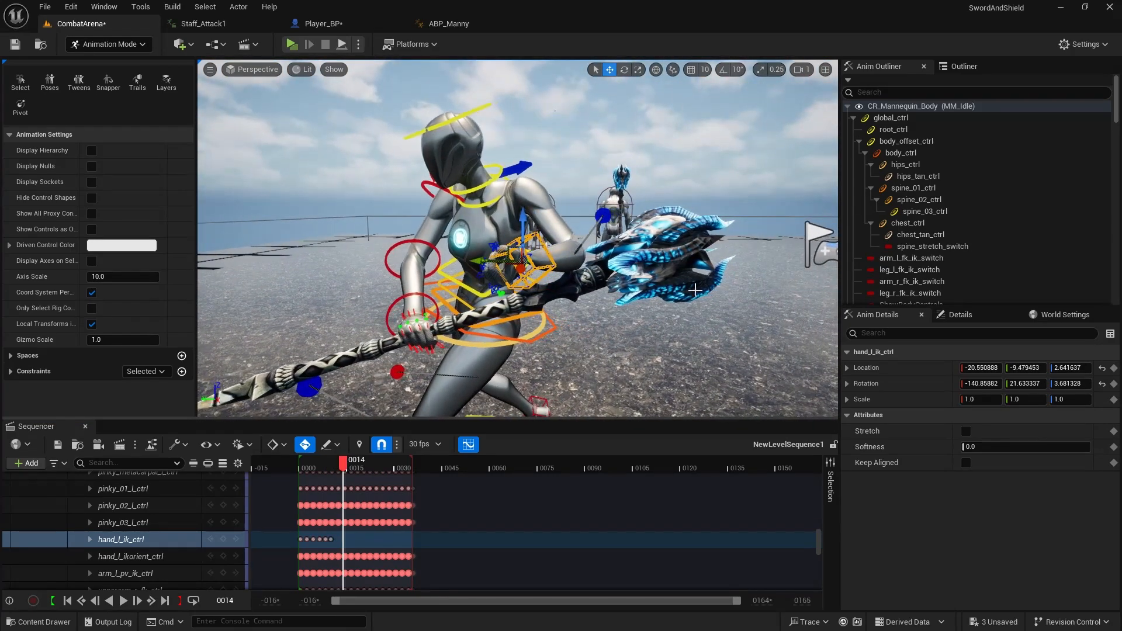
drag(520, 260, 526, 340)
right_drag(526, 340, 450, 342)
right_drag(585, 350, 652, 350)
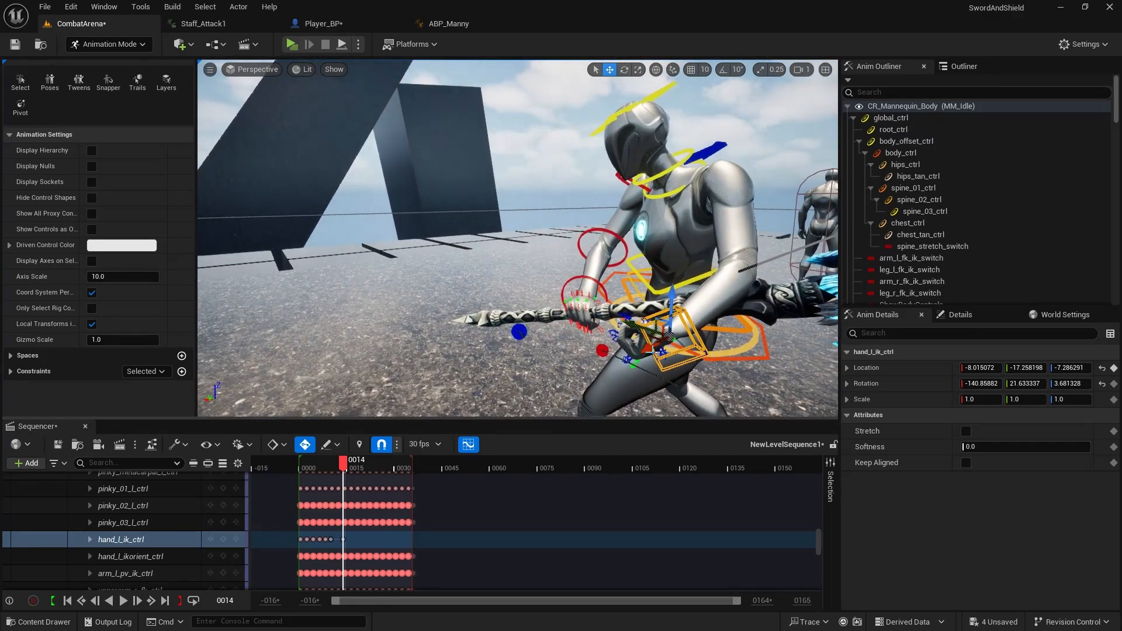
drag(645, 355, 718, 322)
right_drag(718, 321, 814, 327)
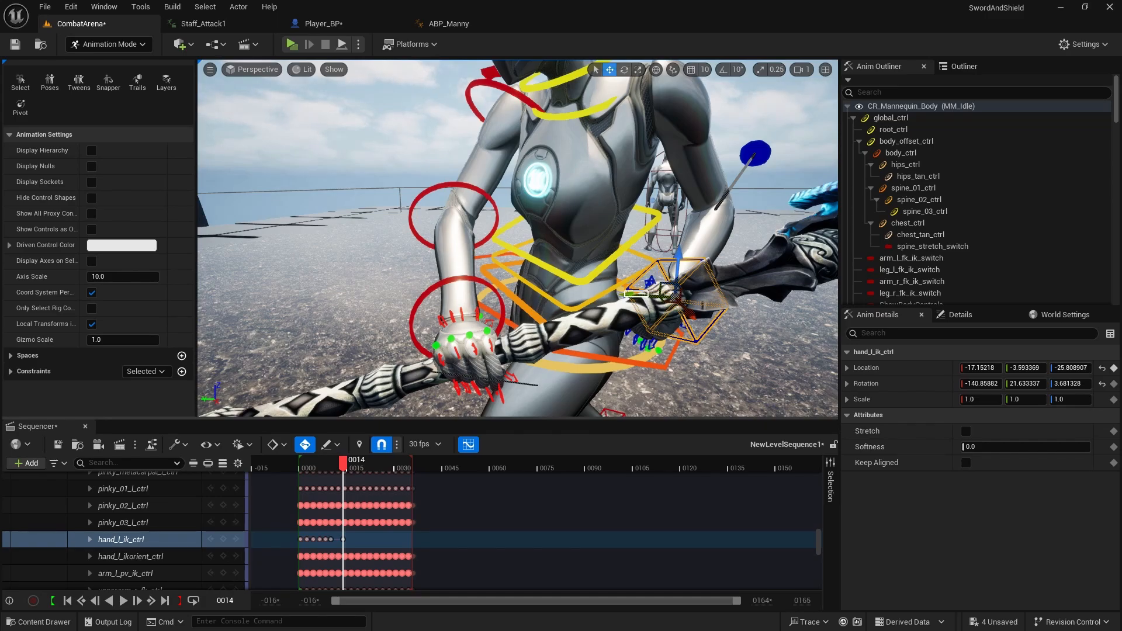
Step: Refine hand_l_ik_ctrl at frame 14 so the left hand grips the staff, at location about -12.2, -4.0, -20.6
drag(648, 291, 661, 292)
click(707, 219)
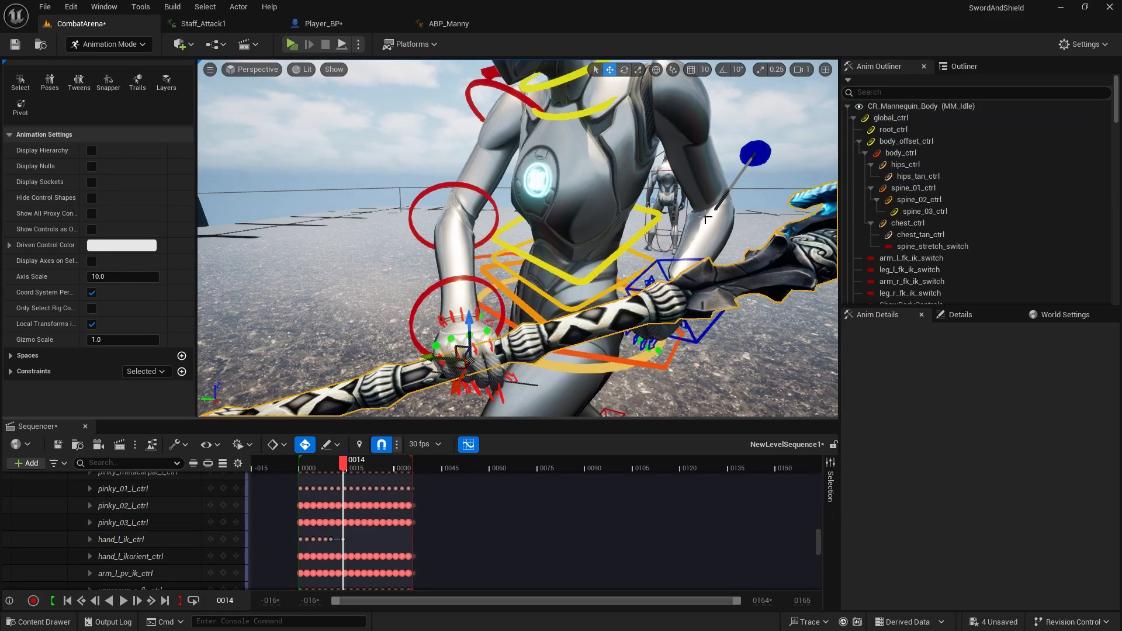
click(698, 337)
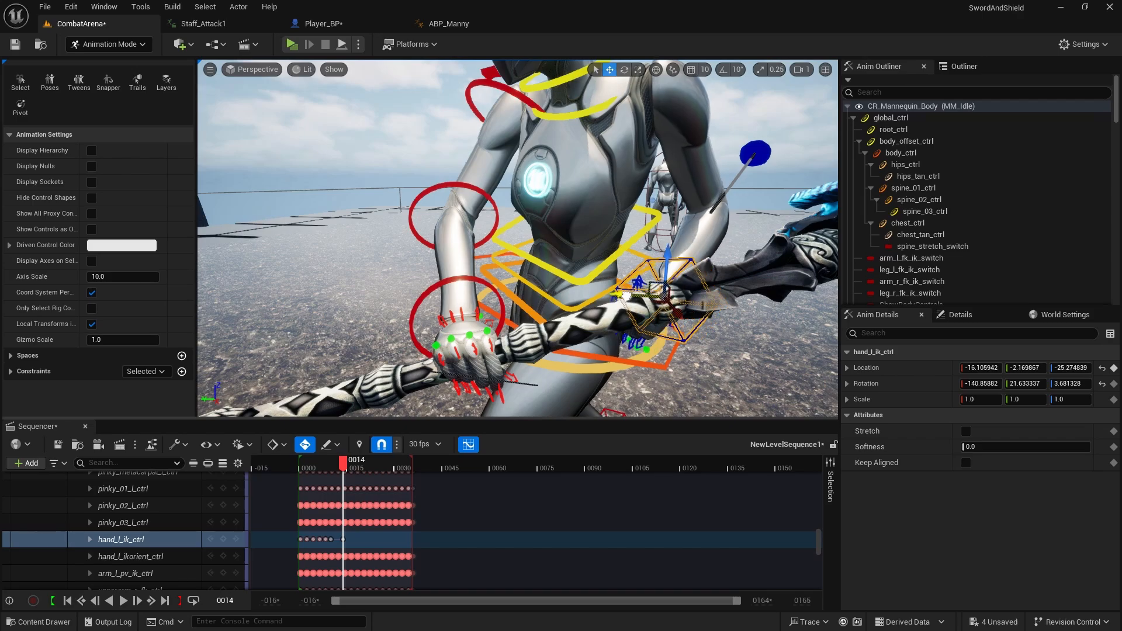
drag(620, 292, 609, 296)
mouse_move(665, 320)
mouse_down()
mouse_move(667, 338)
mouse_move(653, 317)
mouse_up()
drag(656, 271, 663, 270)
right_drag(672, 327, 694, 348)
drag(558, 312, 584, 312)
right_drag(590, 315, 502, 313)
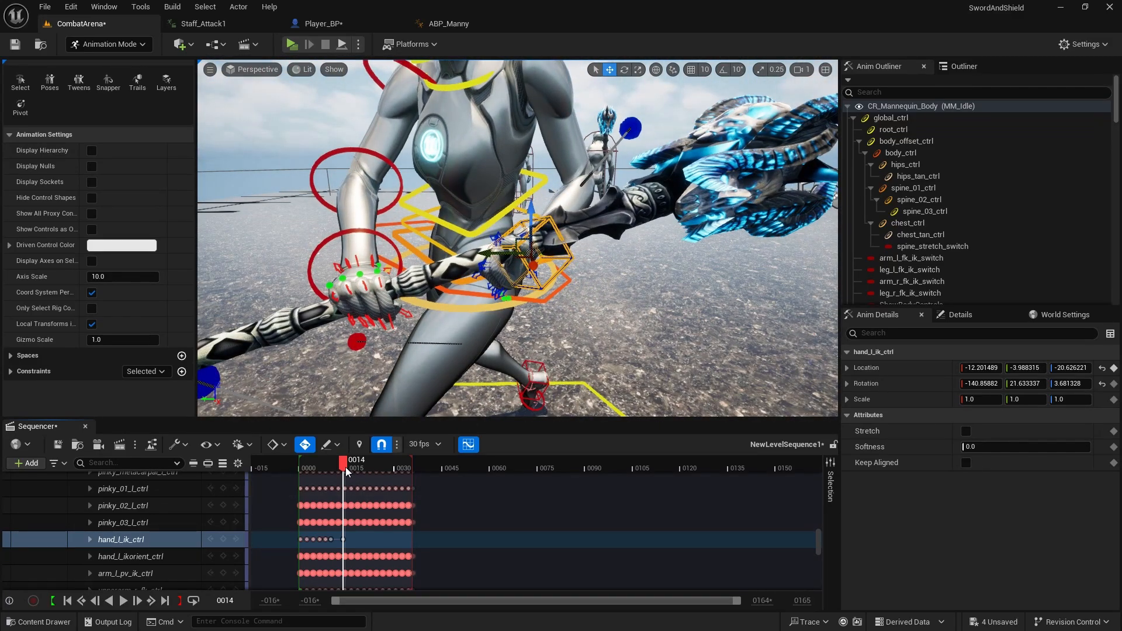
Step: Check the grip at frame 18 and reposition hand_l_ik_ctrl on the staff at frame 20, at location about -14.6, -5.8, -25.1
drag(345, 467, 358, 470)
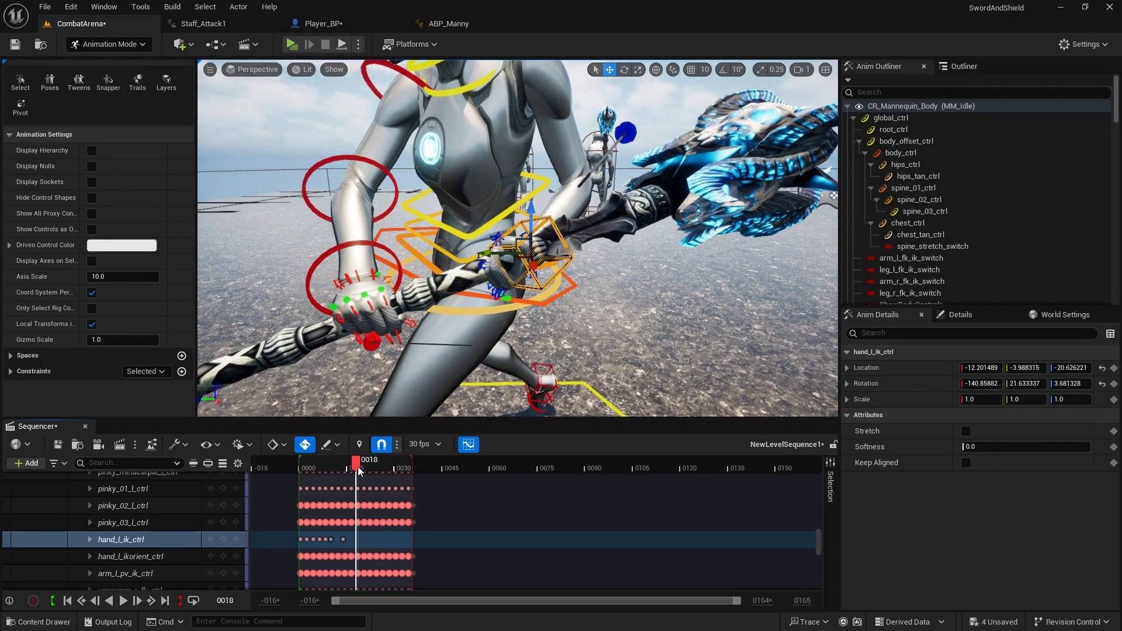
right_drag(374, 327, 351, 328)
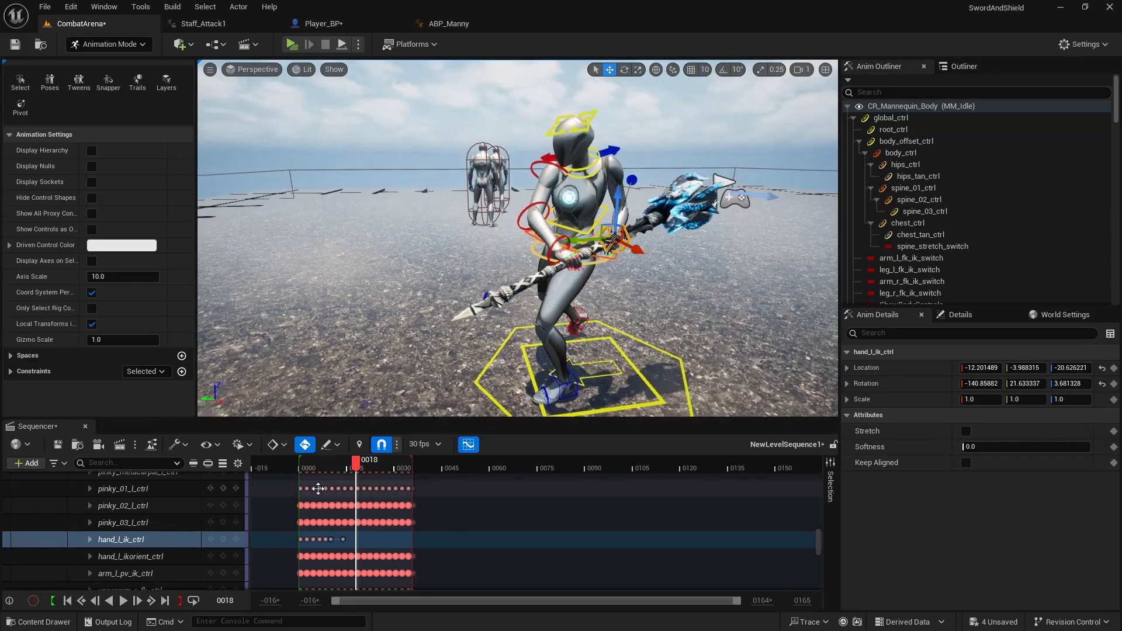
drag(356, 468, 363, 465)
right_drag(398, 351, 471, 352)
key(w)
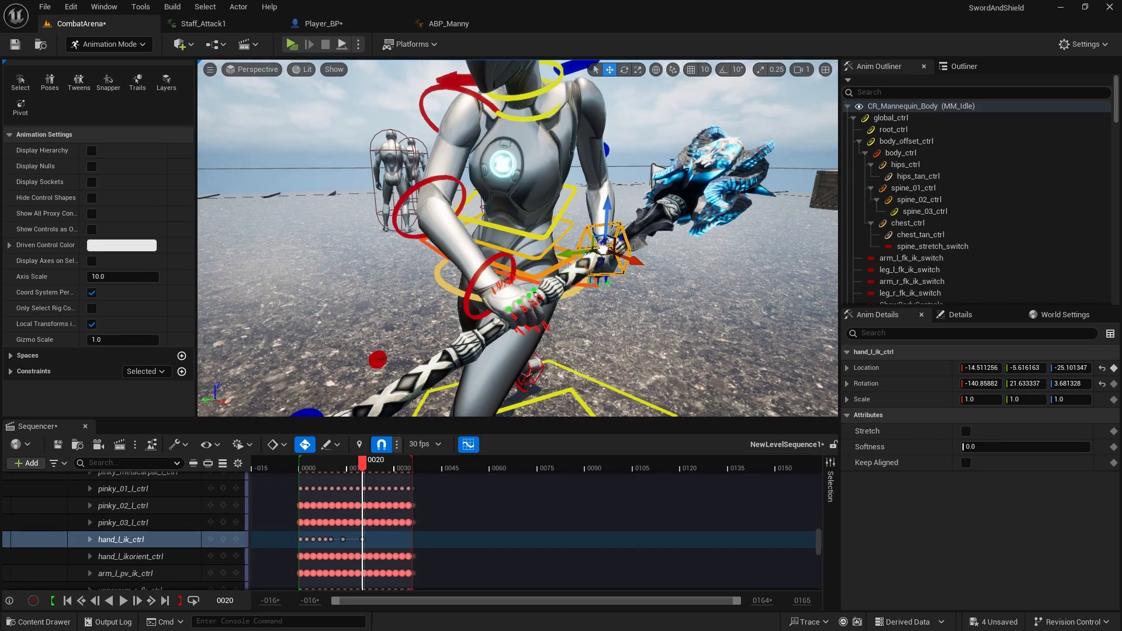
scroll(603, 249, down, 2)
mouse_move(604, 249)
alt+mouse_down()
mouse_move(491, 251)
mouse_move(612, 262)
alt+mouse_up()
right_drag(612, 262, 605, 262)
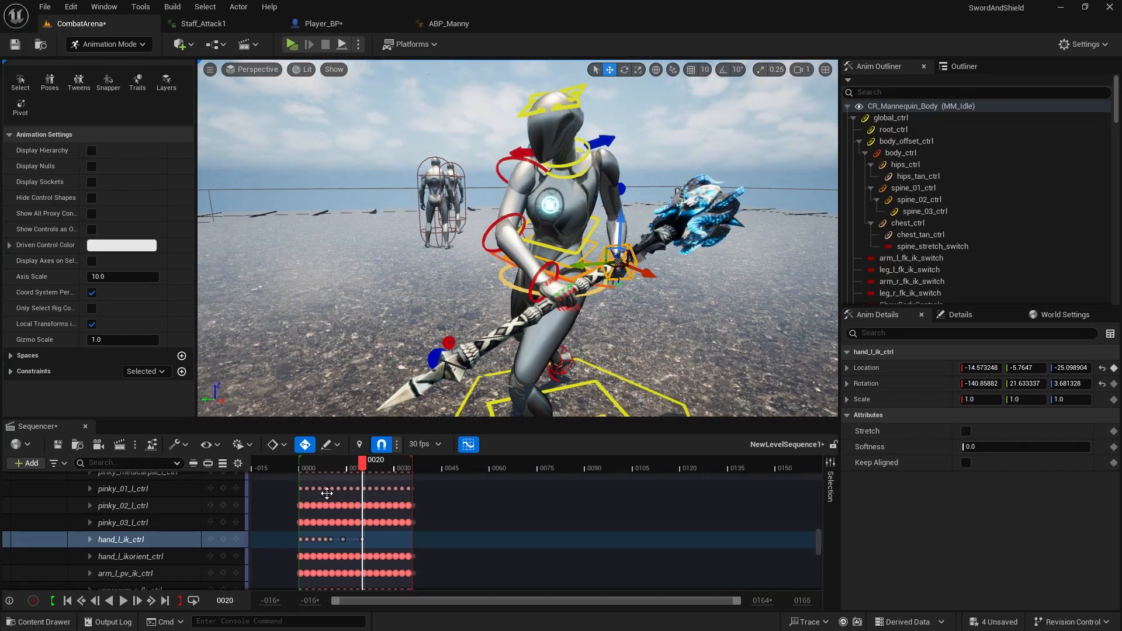
Step: Move hand_l_ik_ctrl onto the staff at frame 26 (about -11.7, -1.6, -25.3) and at frame 28 (about 0.1, -4.4, -19.7)
drag(366, 466, 383, 467)
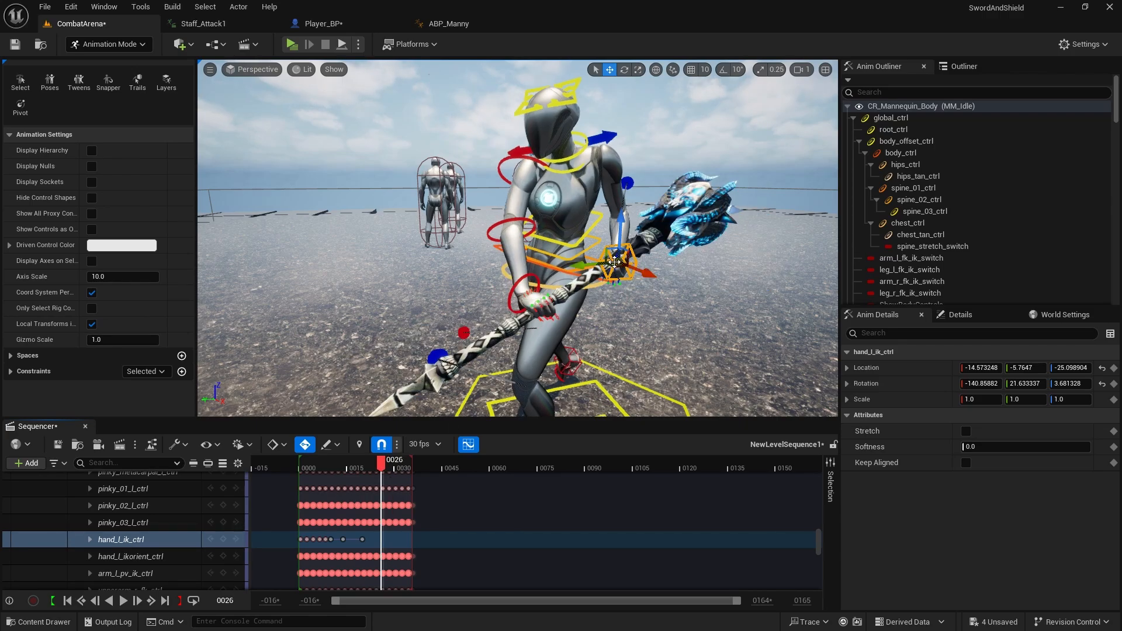
drag(615, 262, 603, 265)
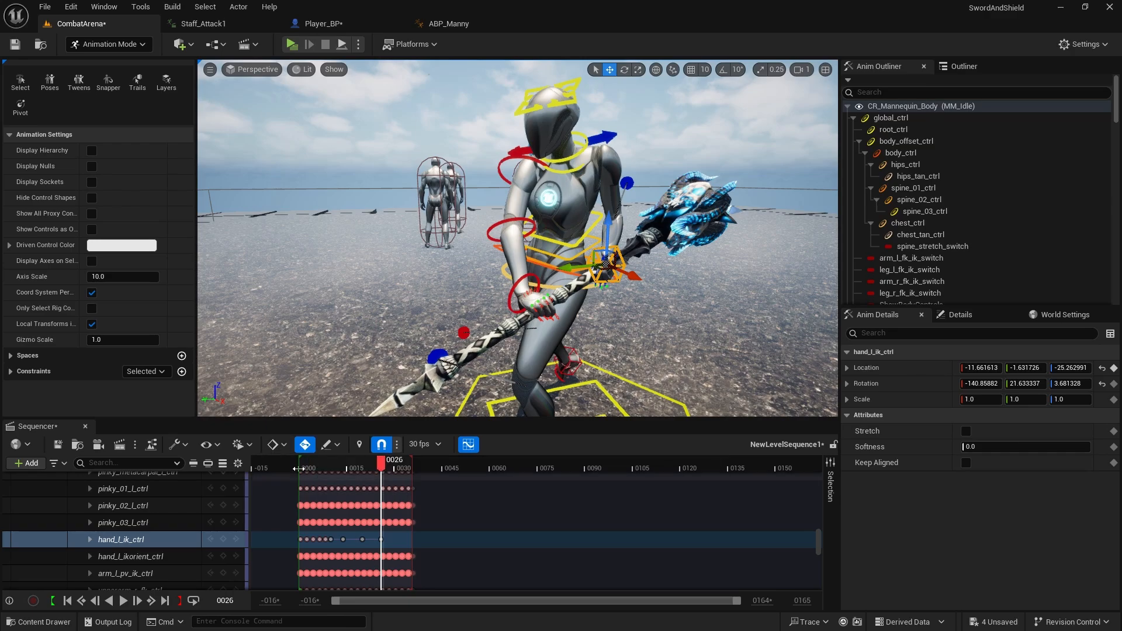
mouse_move(383, 469)
mouse_down()
mouse_move(402, 467)
mouse_move(388, 466)
mouse_up()
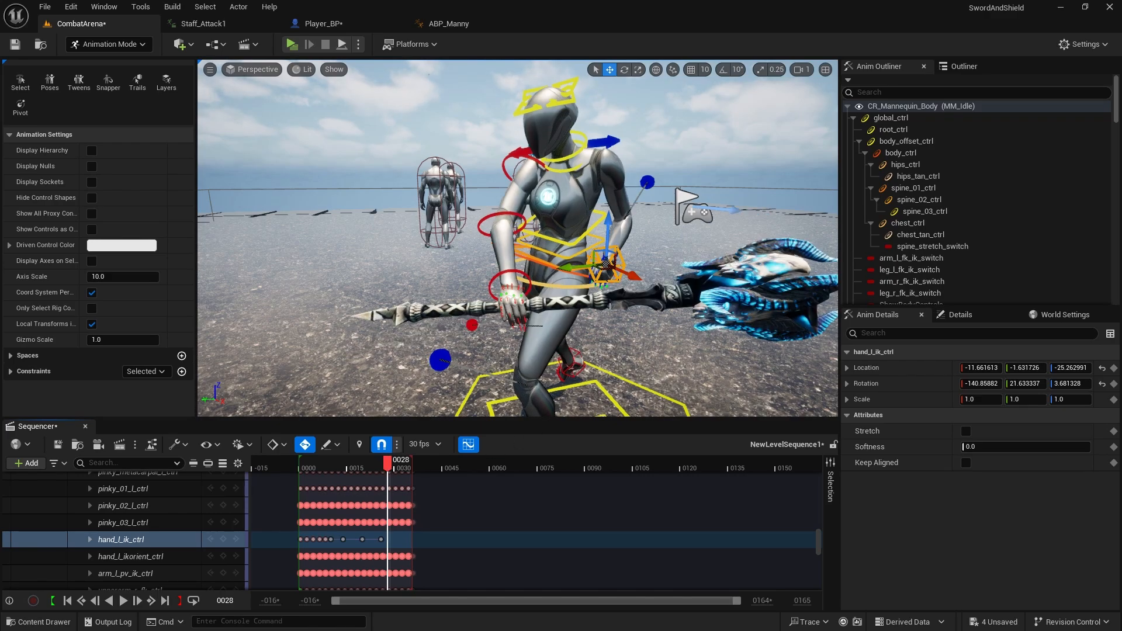
drag(603, 263, 281, 297)
right_drag(484, 296, 462, 301)
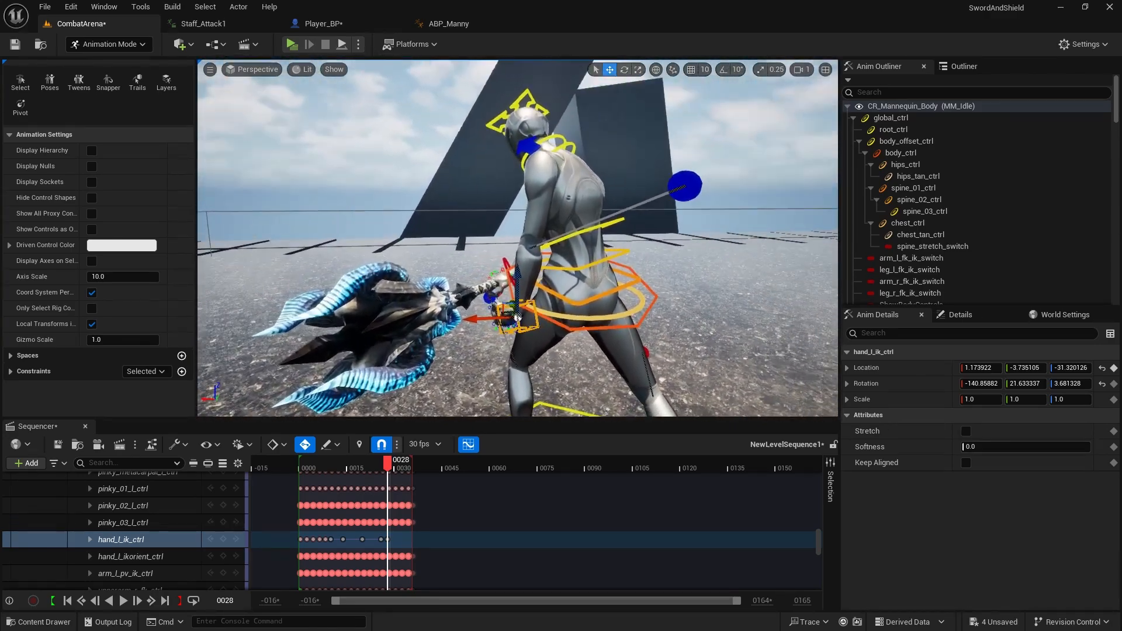
drag(518, 317, 491, 292)
Step: Move hand_l_ik_ctrl onto the staff at frame 30 (about -12.7, 4.3, -17.8) and at frame 35 (about -5.2, 47.5, -30.0)
drag(392, 461, 395, 461)
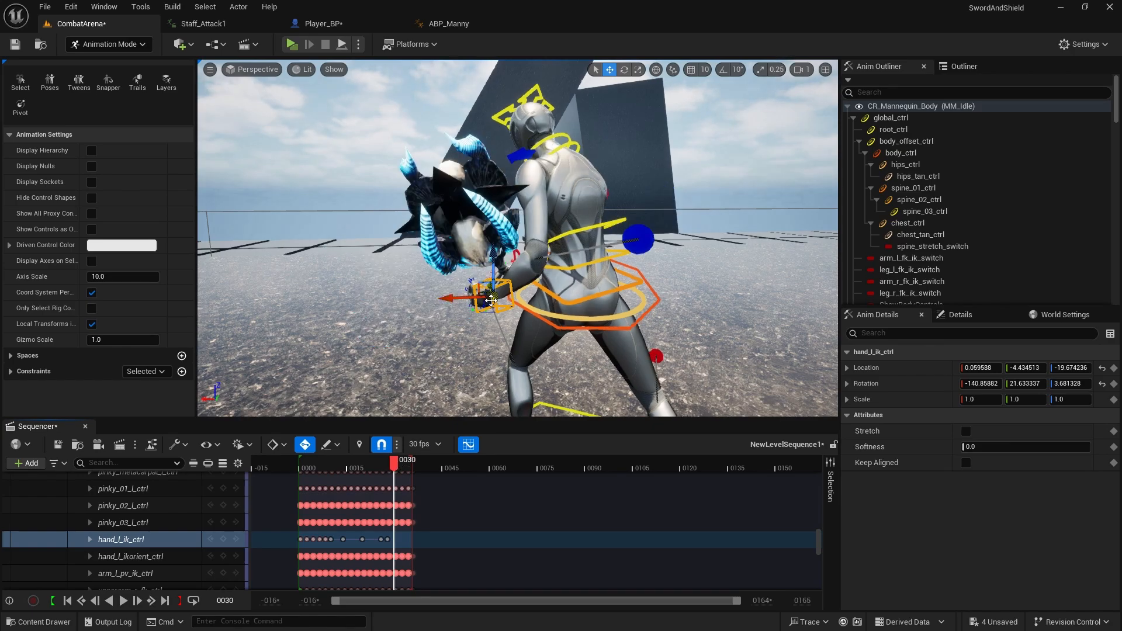
drag(476, 296, 518, 234)
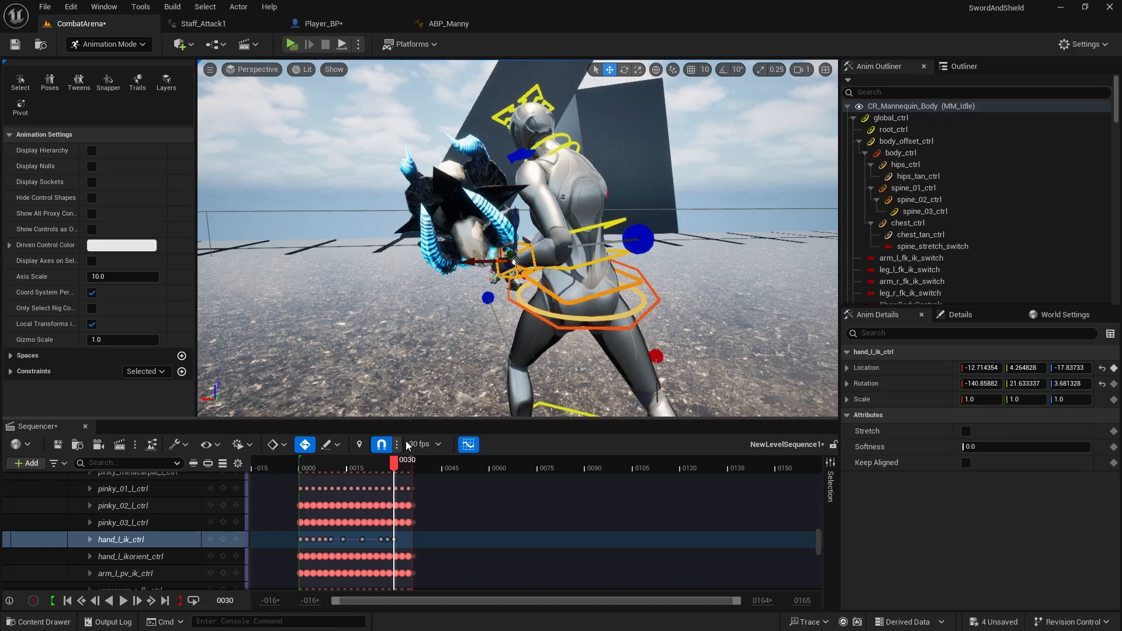
click(403, 462)
drag(405, 461, 411, 462)
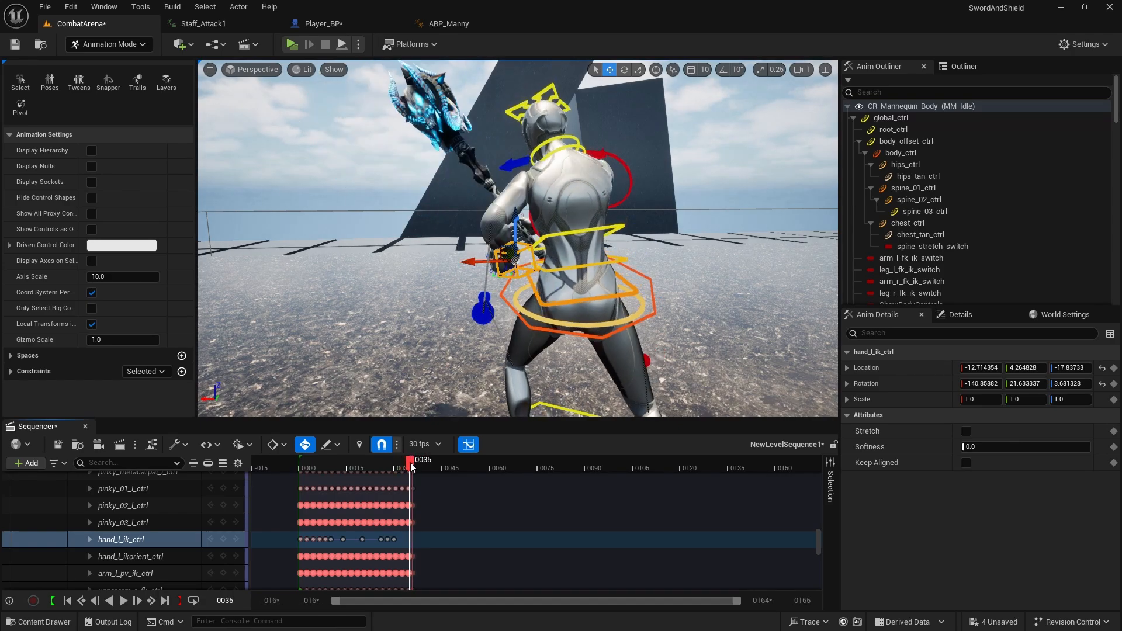
right_drag(444, 350, 660, 351)
drag(518, 318, 365, 306)
mouse_move(440, 137)
right_down()
mouse_move(351, 137)
mouse_move(440, 138)
right_up()
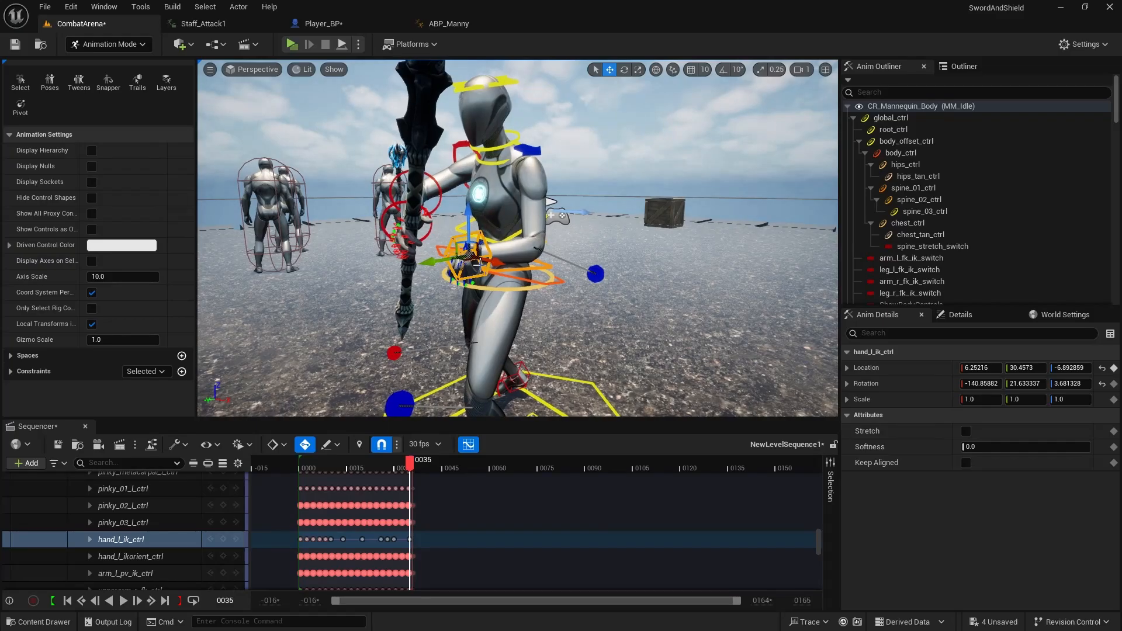
drag(485, 261, 433, 253)
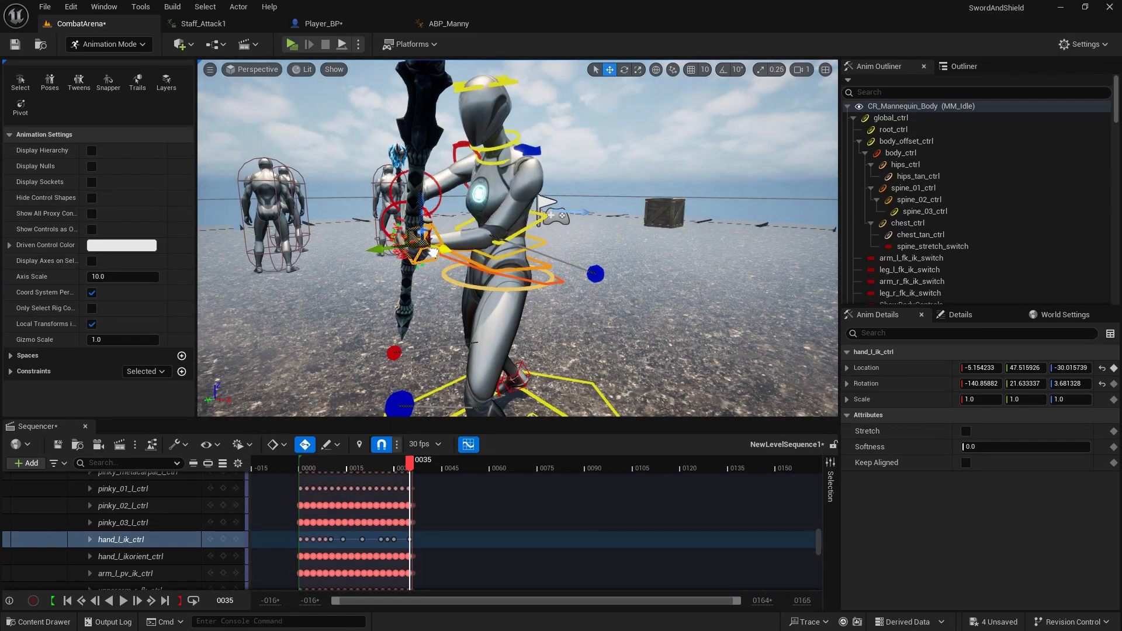
Step: Check the left hand's grip at frame 36 from several angles and play back the sequence
drag(413, 463, 416, 464)
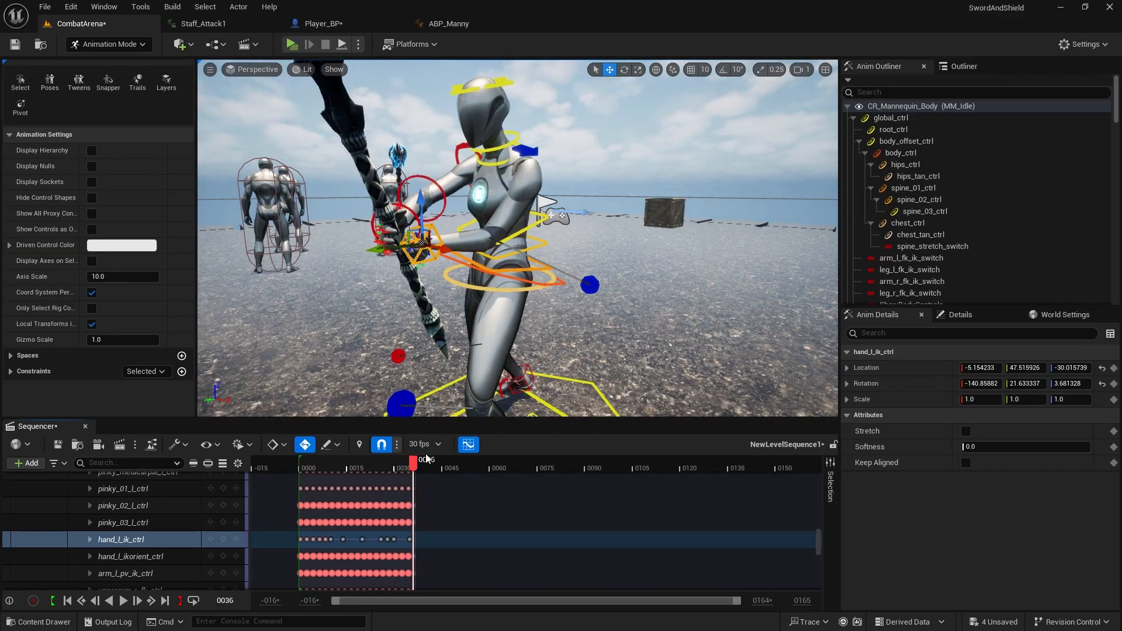
right_drag(426, 351, 260, 312)
key(w)
key(a)
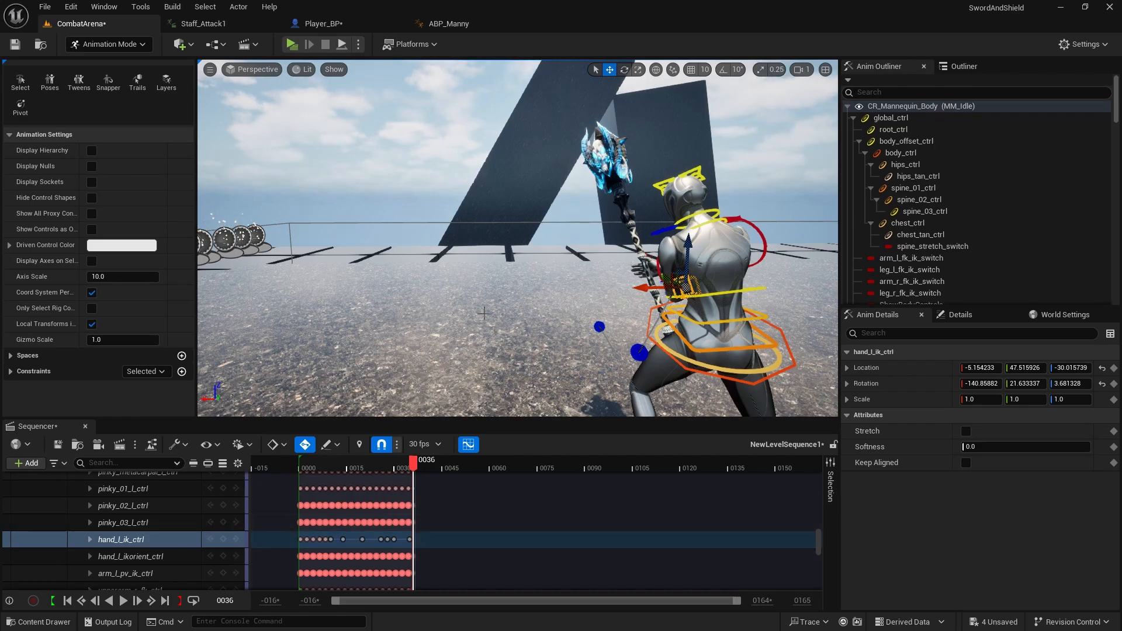
right_drag(435, 364, 646, 356)
click(121, 601)
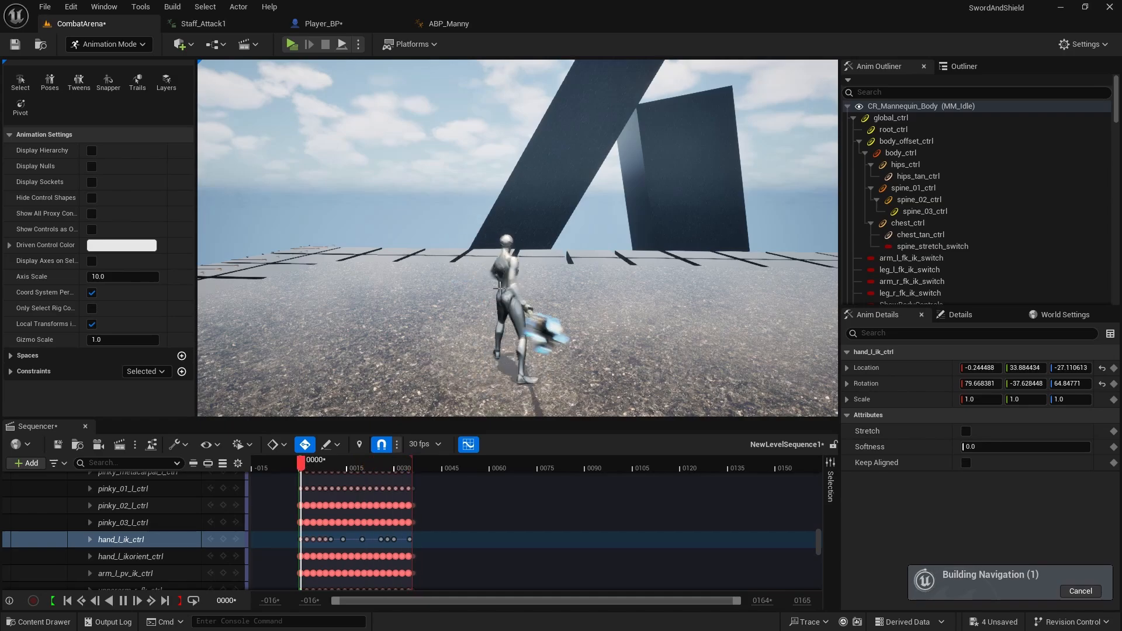
click(123, 602)
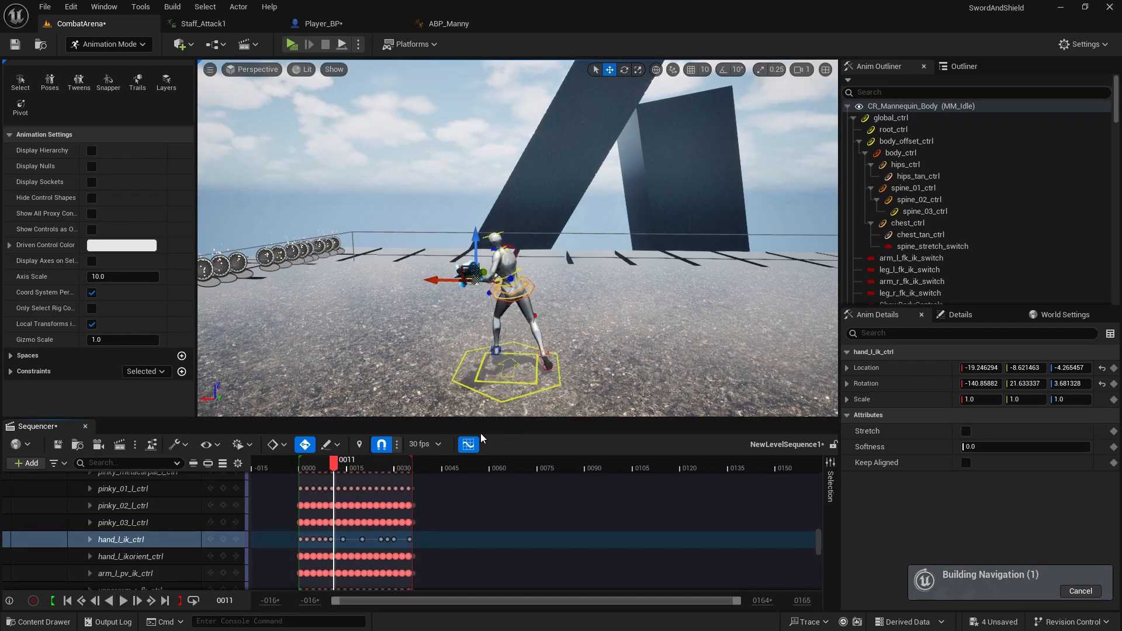
Step: Move hand_l_ik_ctrl's lowest Location.X curve key to frame 11 at about -14.8, lower the peak near frame 28, and save the sequence
click(468, 444)
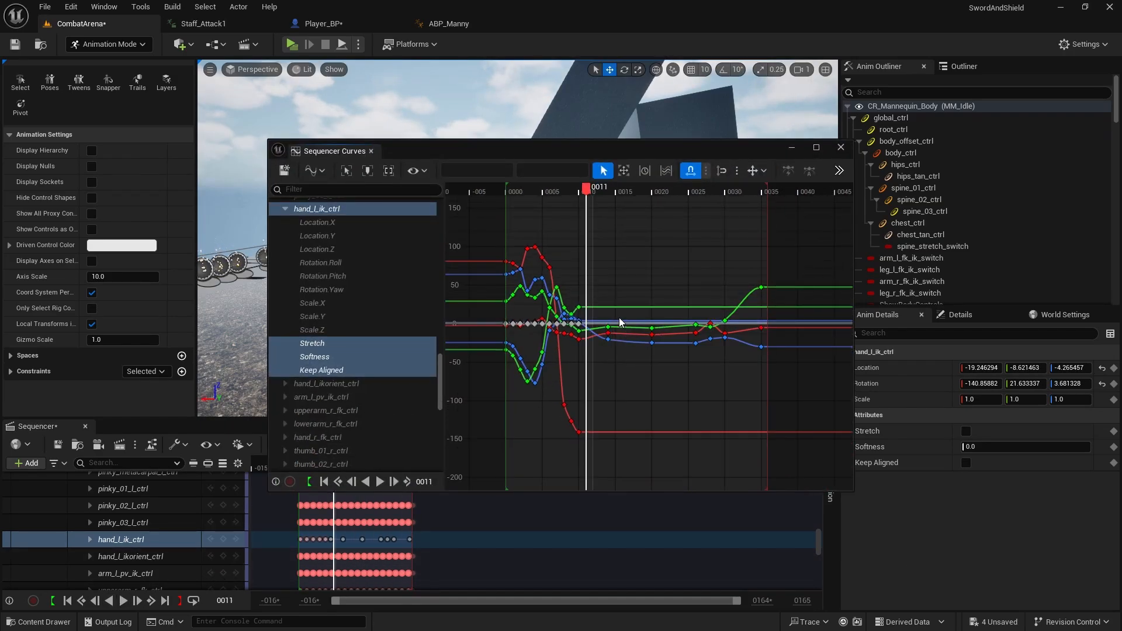
scroll(653, 368, up, 3)
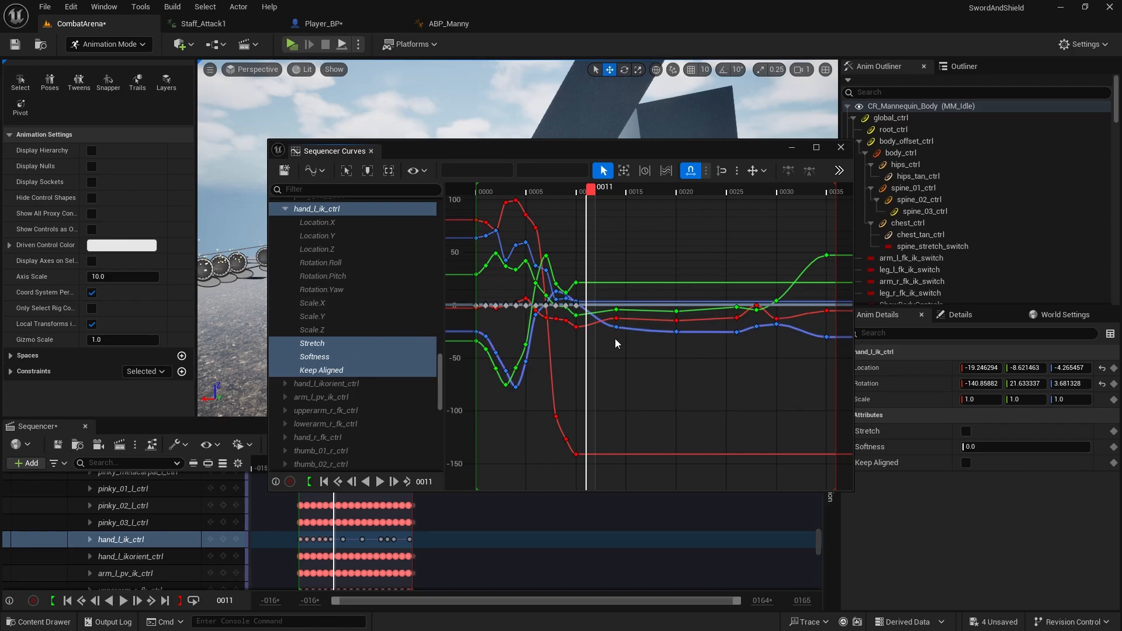
click(319, 225)
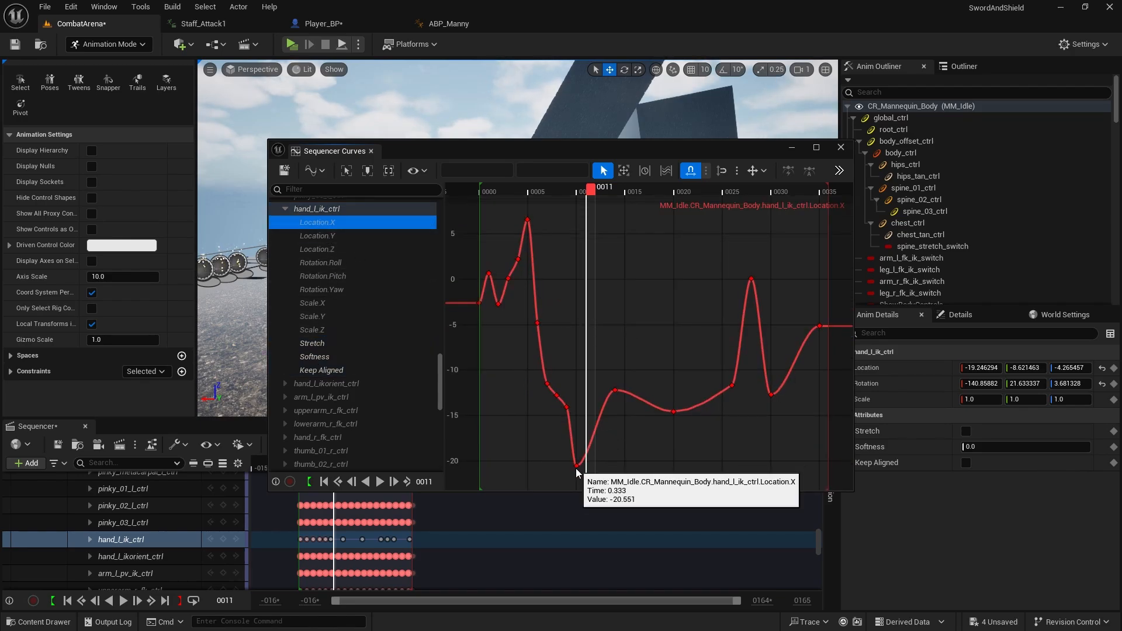
drag(577, 467, 582, 435)
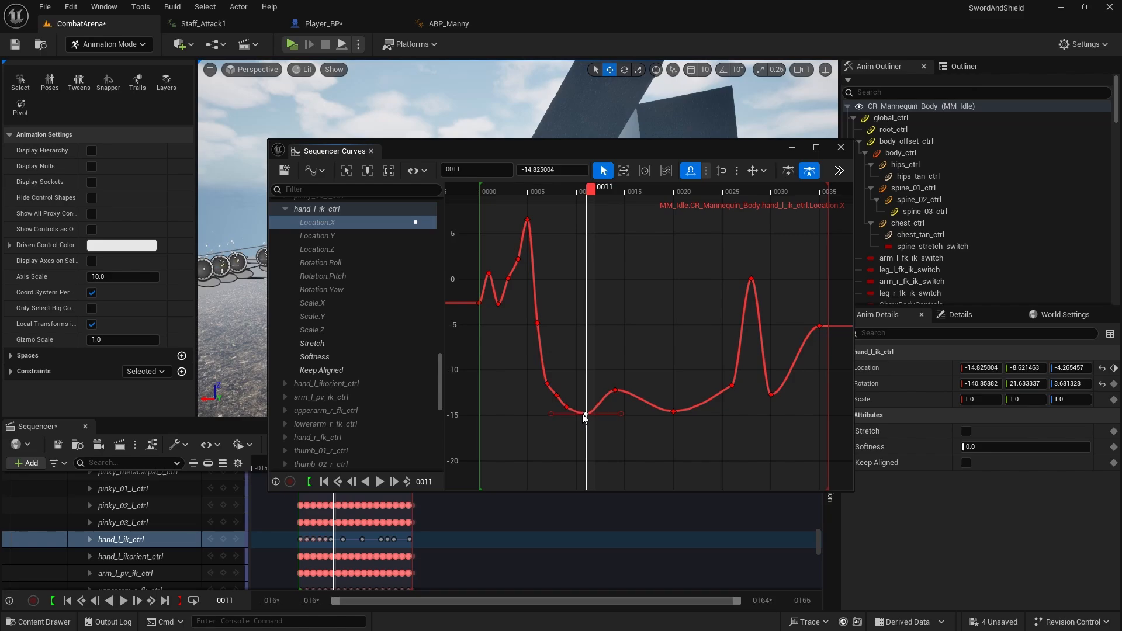
drag(751, 280, 752, 346)
click(285, 171)
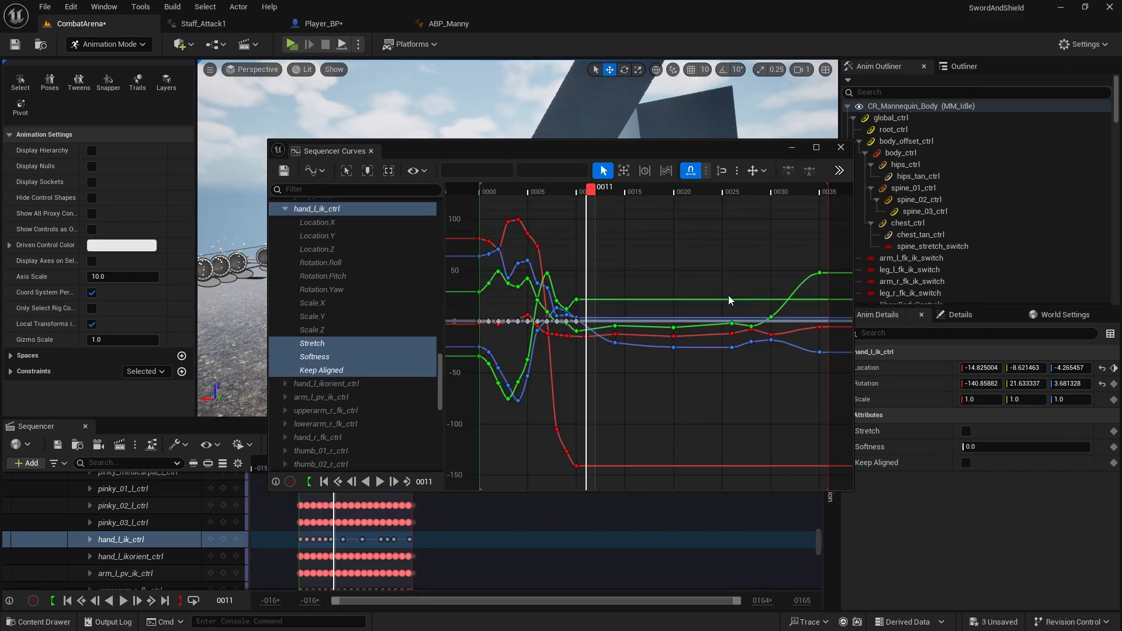
click(792, 147)
Step: Return the playhead to frame 0 and bake MM_Idle to an animation sequence, choosing ThirdPerson/Animation/Staff as the destination folder
drag(334, 463, 303, 460)
scroll(819, 529, up, 5)
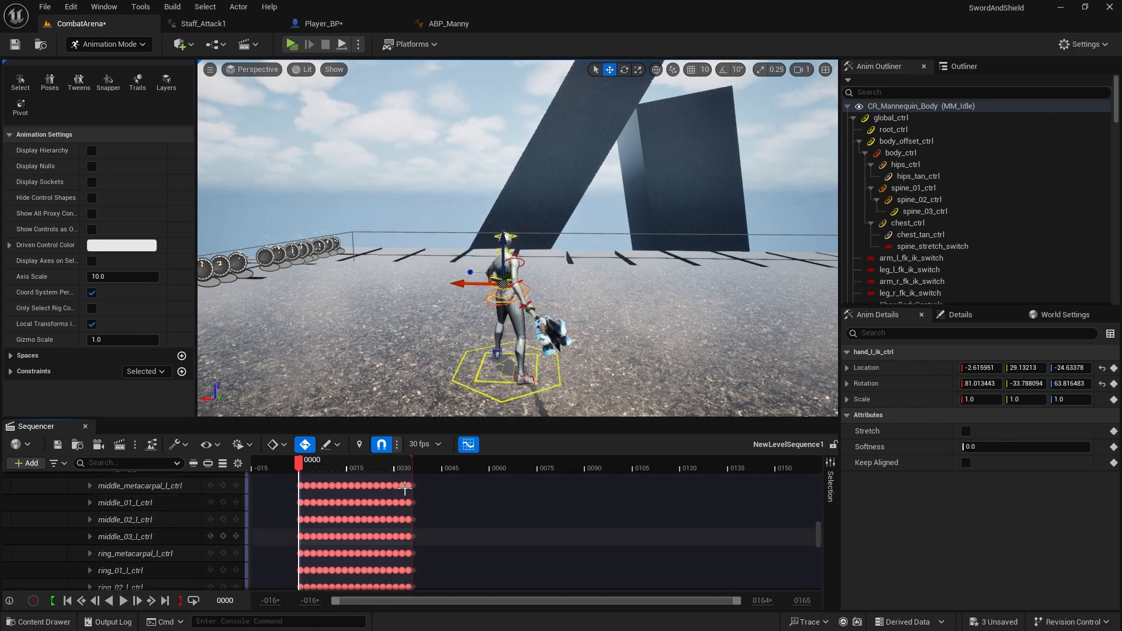
drag(819, 529, 819, 468)
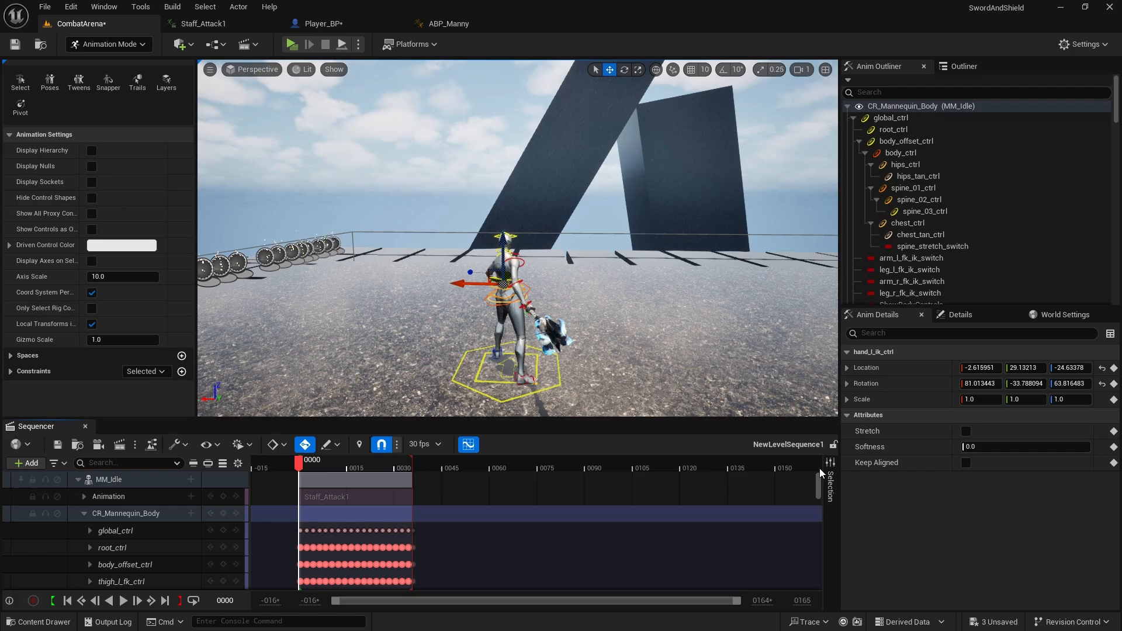
right_click(101, 484)
mouse_move(159, 233)
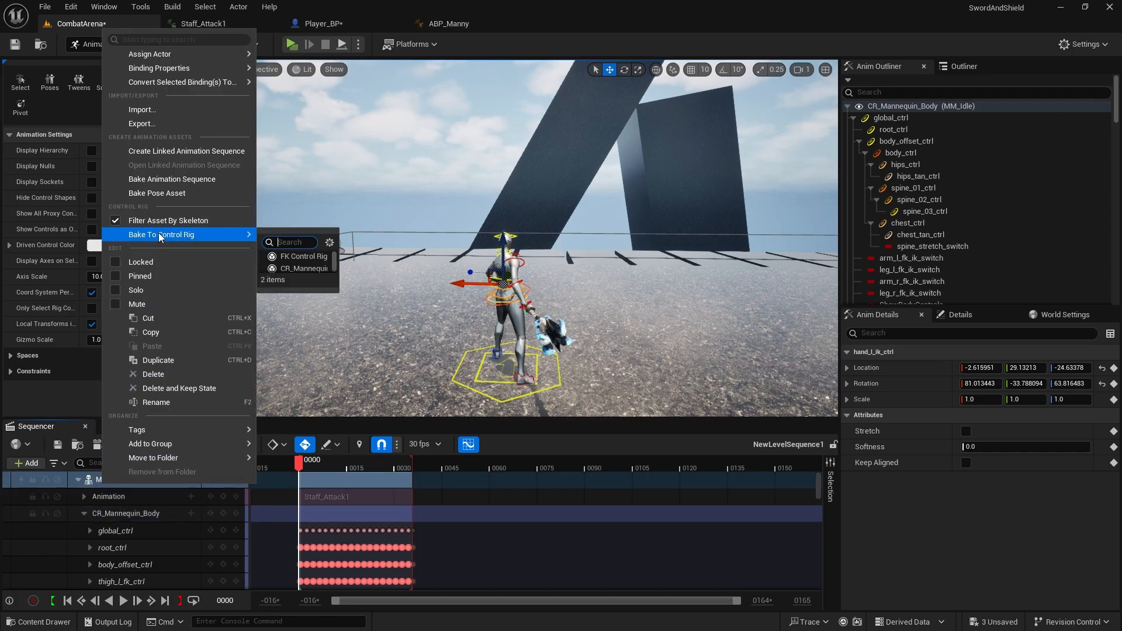
click(169, 183)
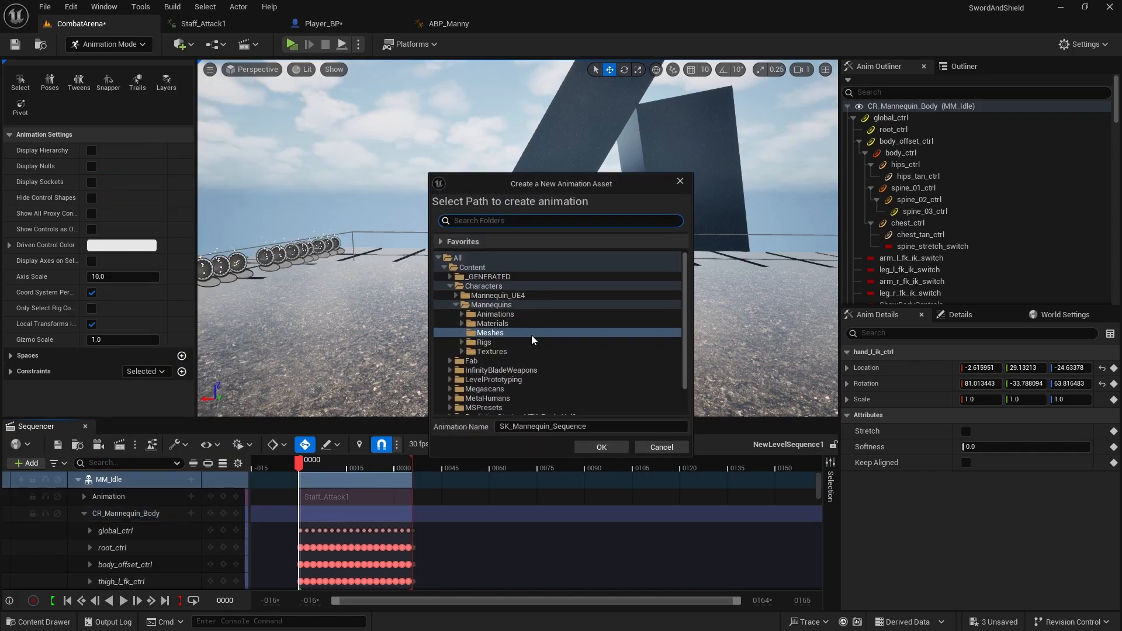
click(452, 401)
scroll(486, 397, down, 3)
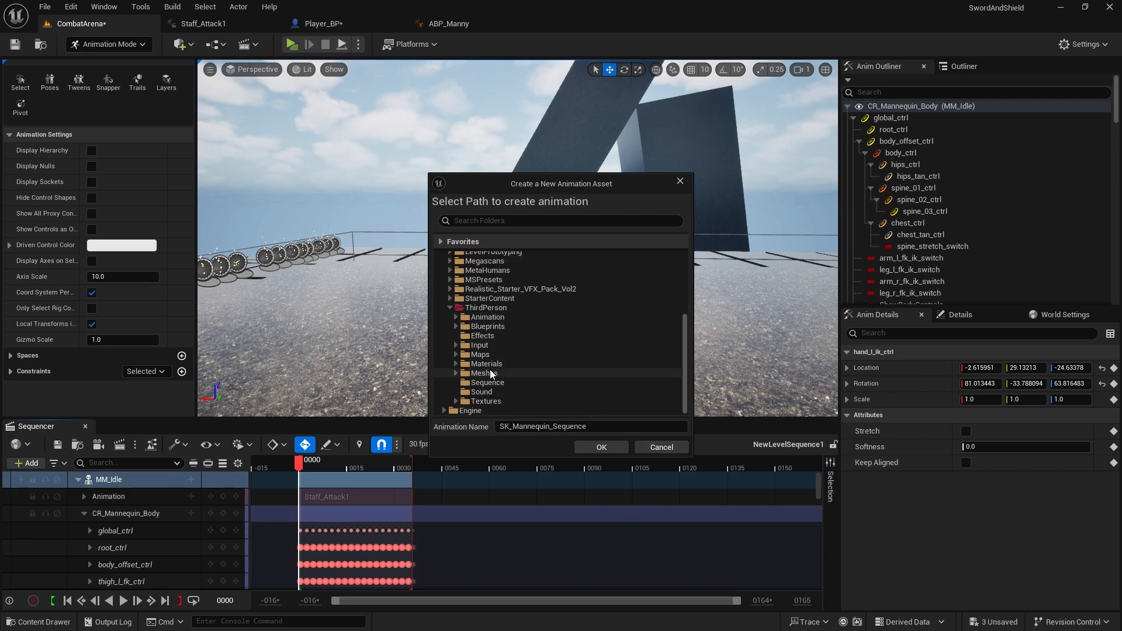
click(479, 318)
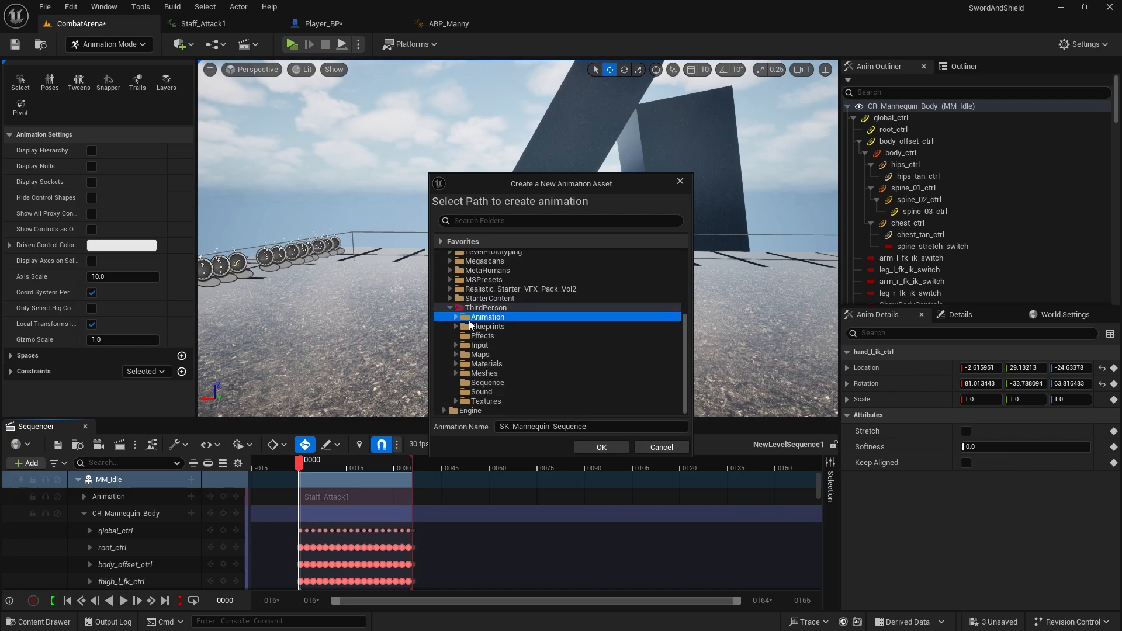
scroll(486, 356, down, 2)
click(485, 374)
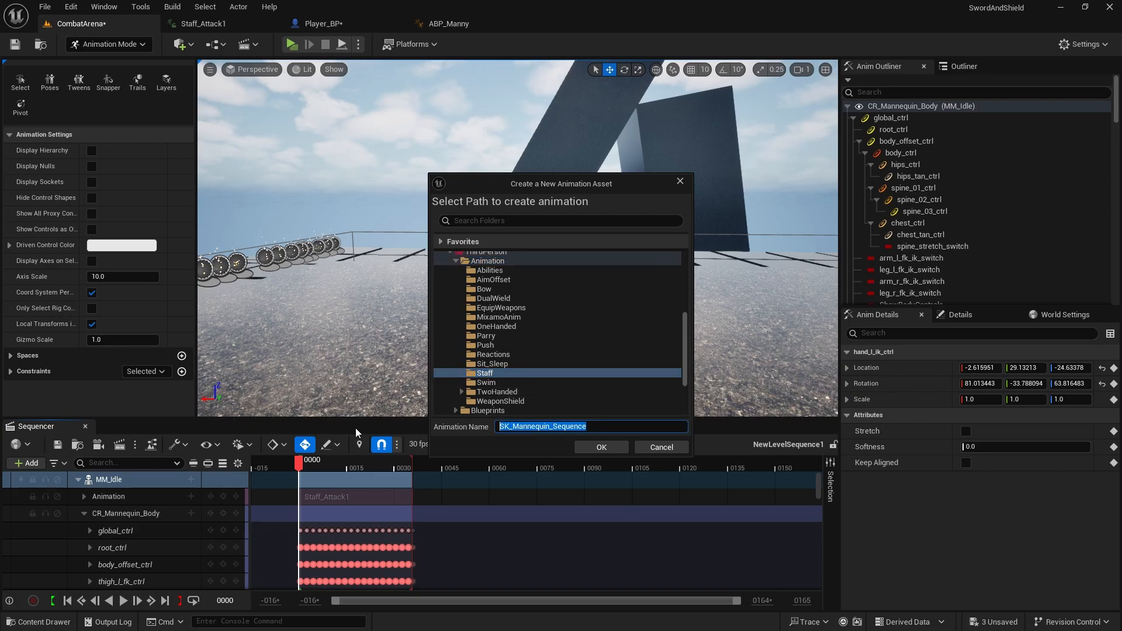
Step: Name the baked animation Staff_Attack1_New and export it with the default options
text(Staff_A)
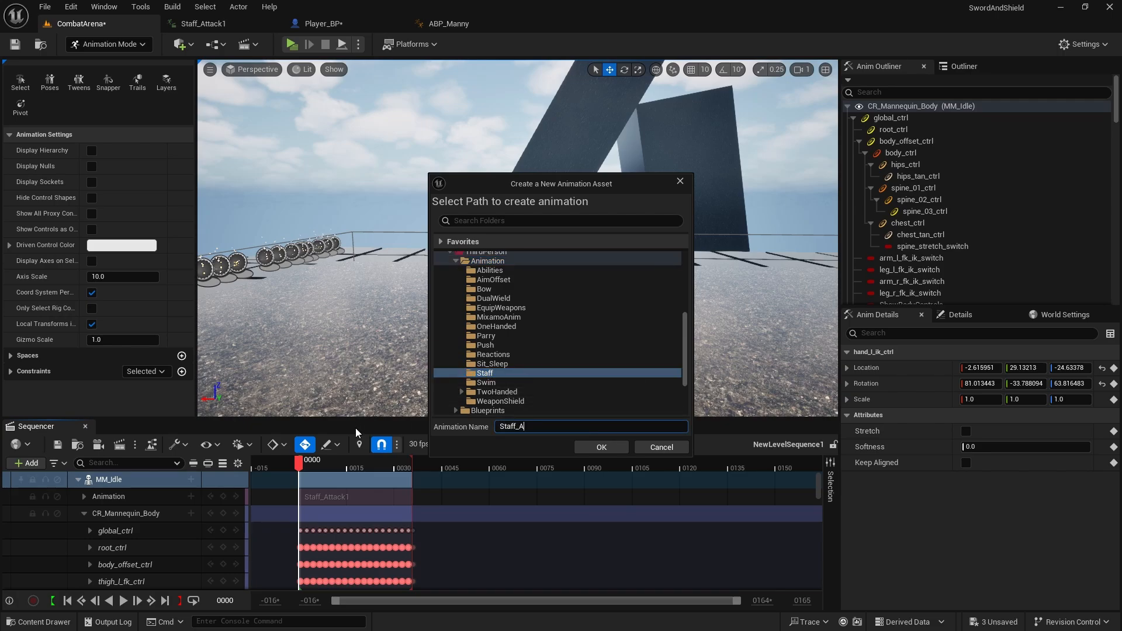
text(ttack1_New)
click(602, 447)
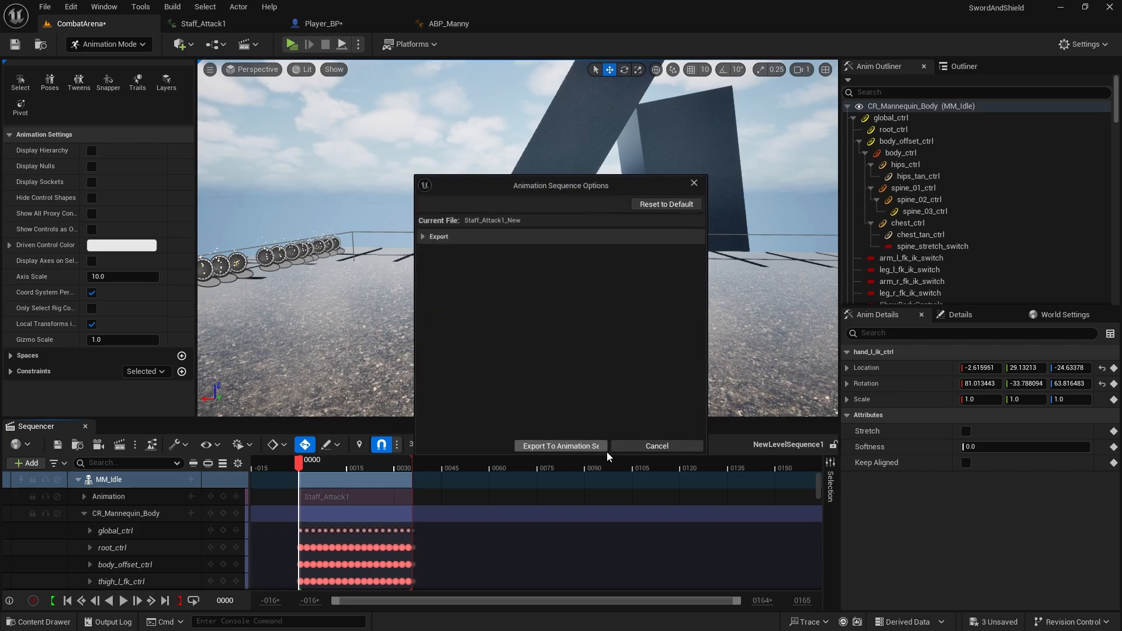
click(591, 447)
Step: Browse to the ThirdPerson/Animation/Staff folder in the project content
key(ctrl+space)
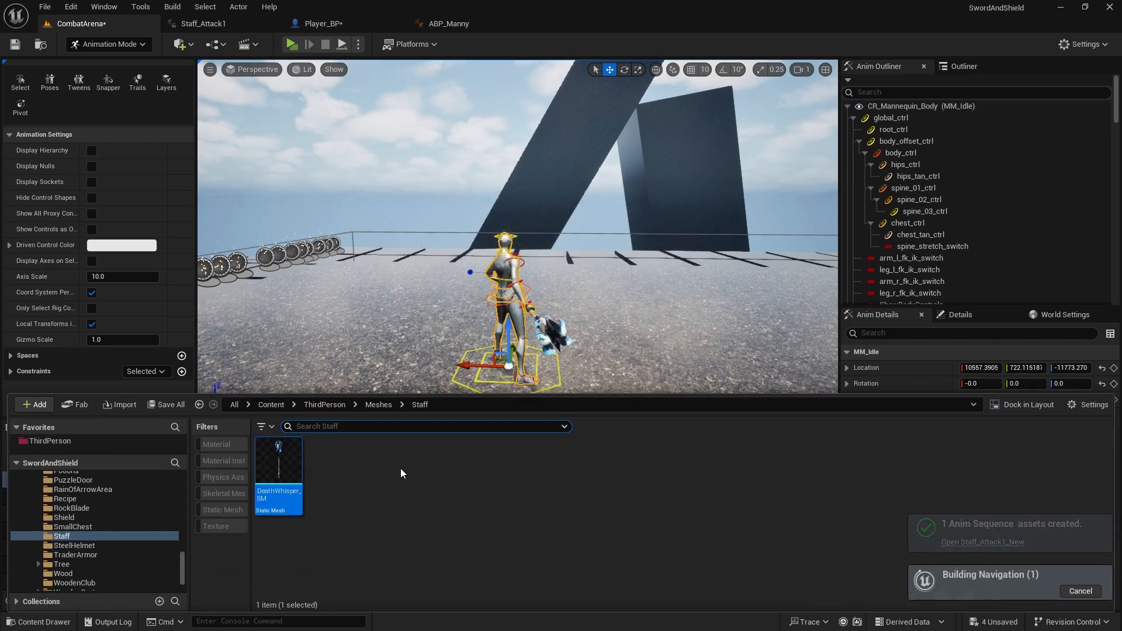
click(35, 441)
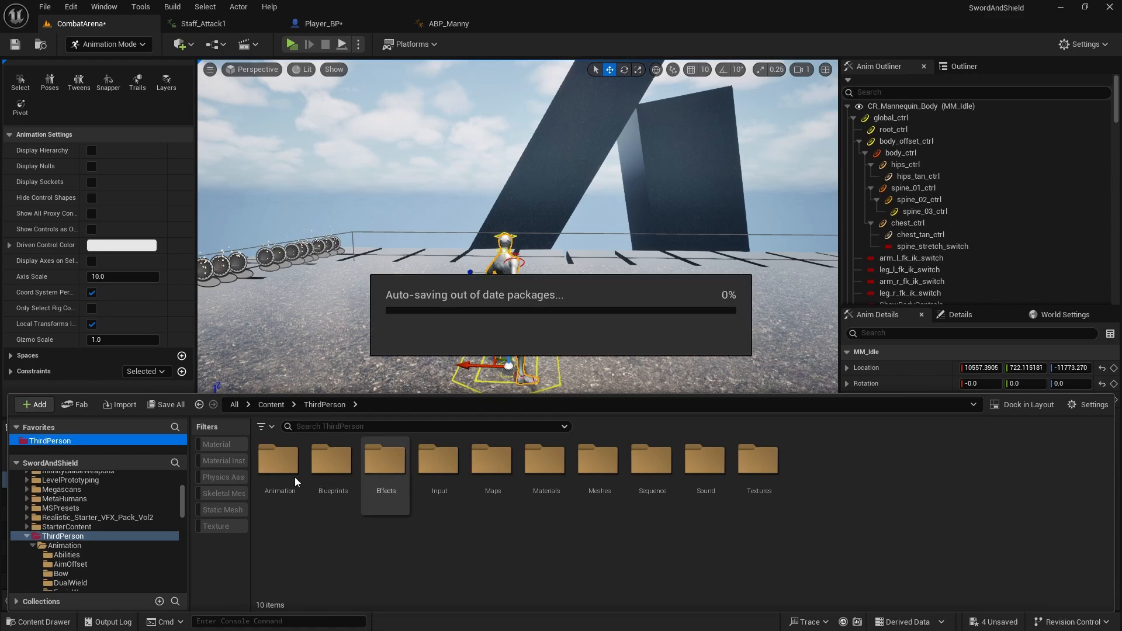
double_click(288, 459)
scroll(584, 515, down, 1)
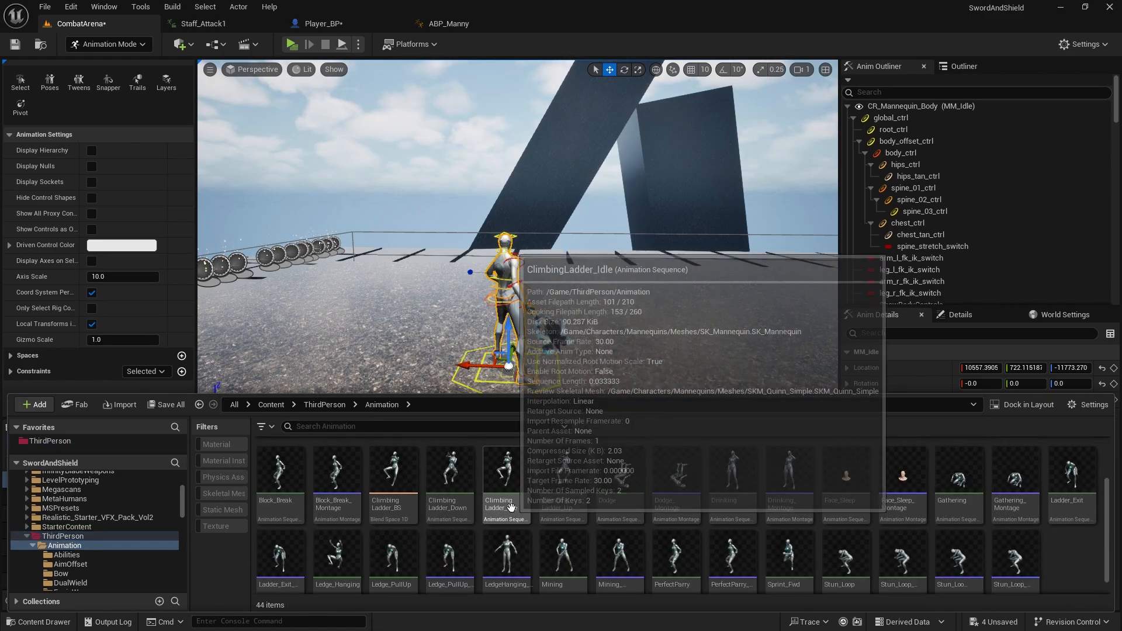
scroll(591, 516, up, 1)
scroll(578, 520, down, 1)
scroll(514, 503, up, 1)
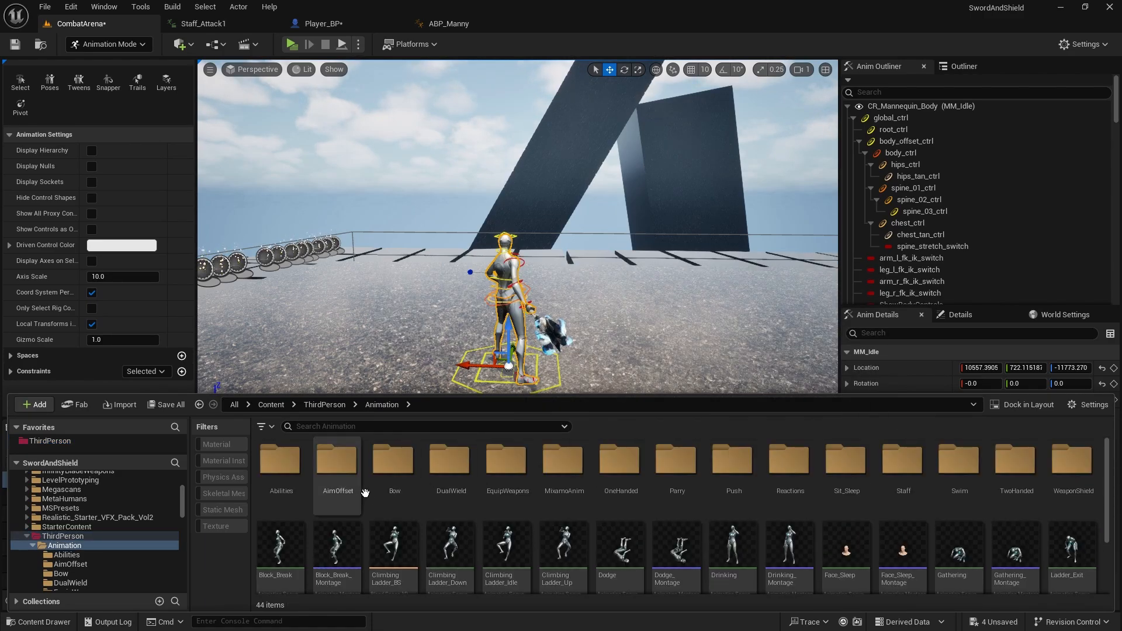
double_click(904, 467)
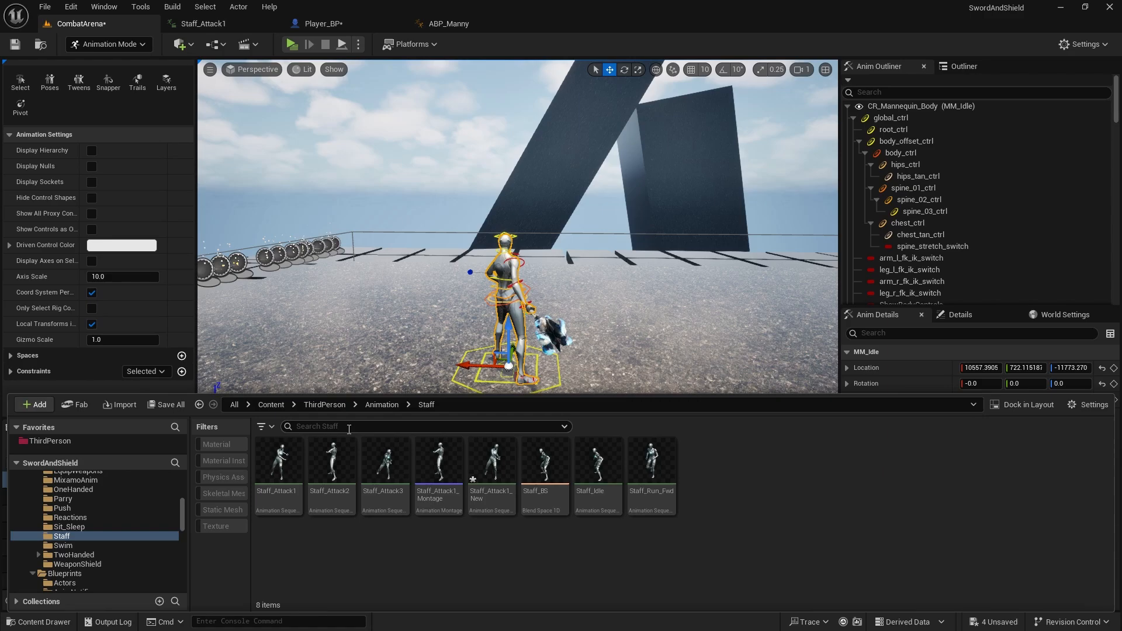
Step: Open the original Staff_Attack1 animation, switch to Staff_Attack1_New and play it back to check the left-hand grip
double_click(284, 462)
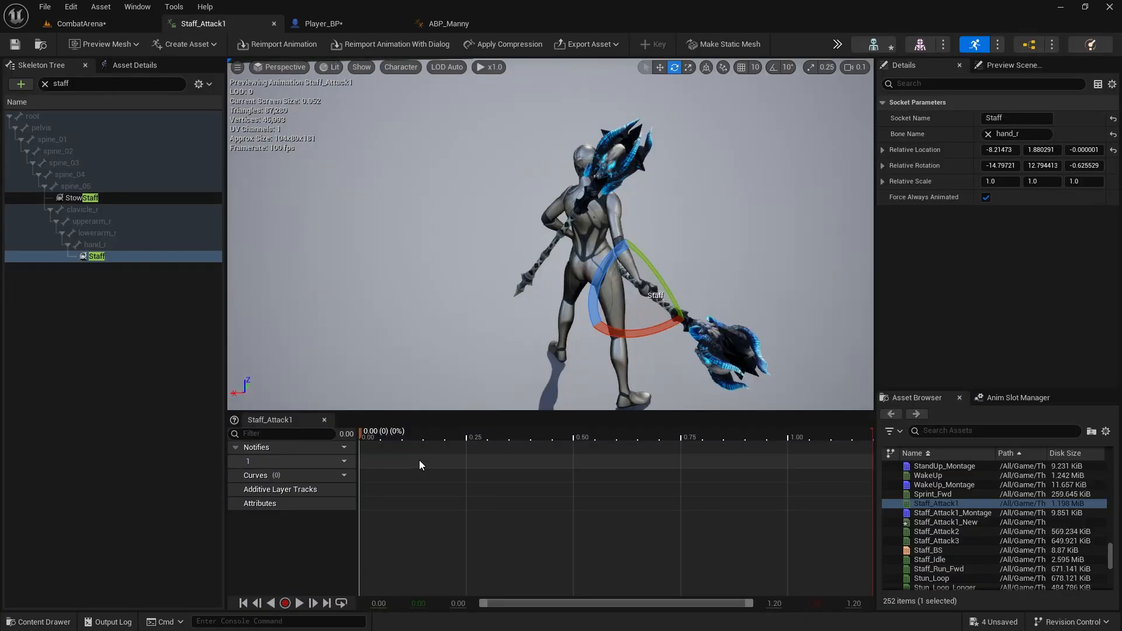
key(ctrl+space)
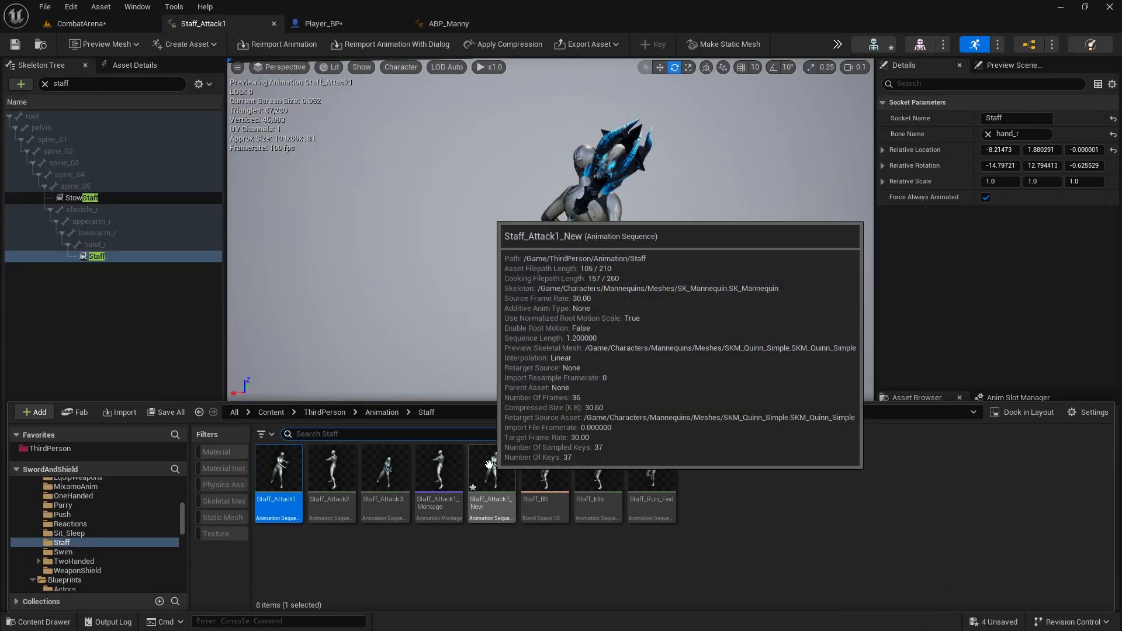
double_click(490, 466)
click(299, 603)
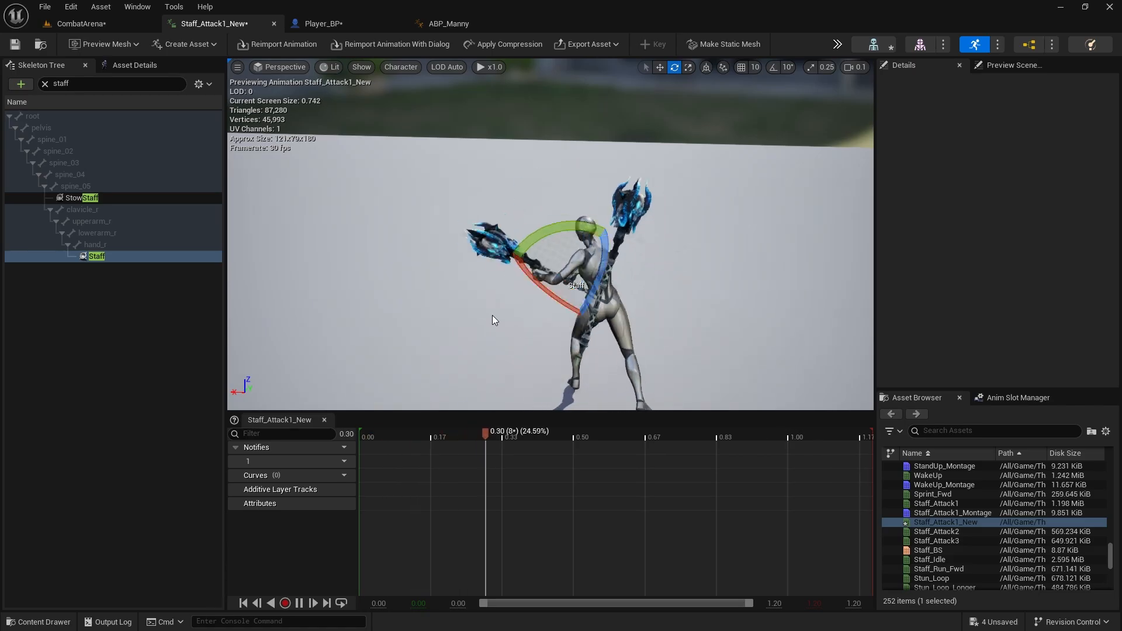
Step: Force-delete the original Staff_Attack1 animation sequence from the Staff folder despite its references
key(ctrl+space)
click(474, 550)
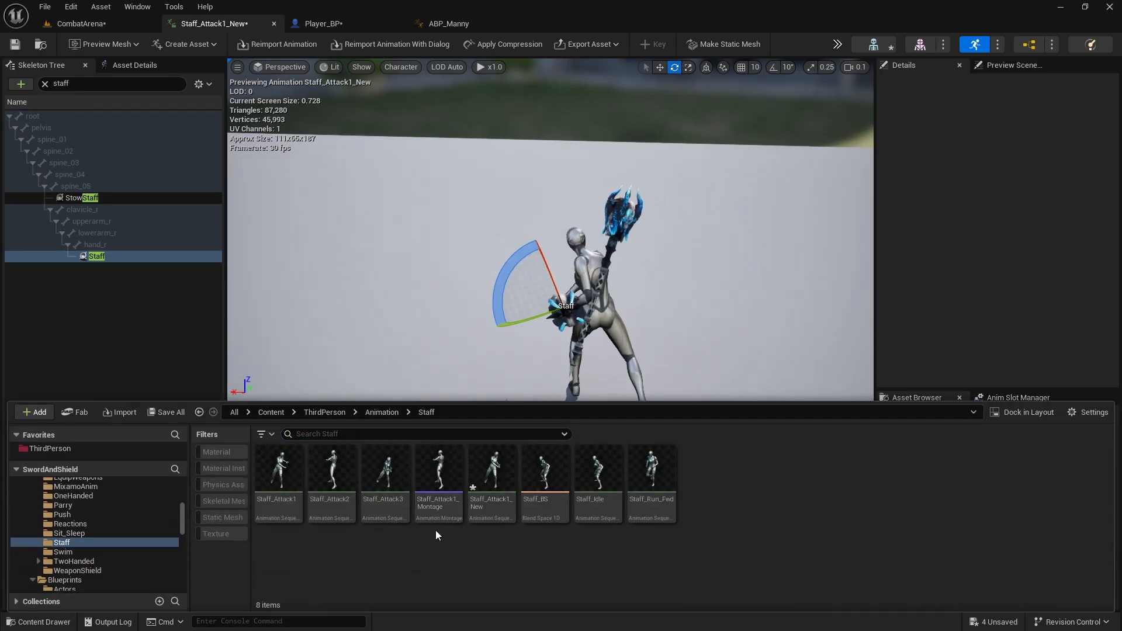
click(300, 492)
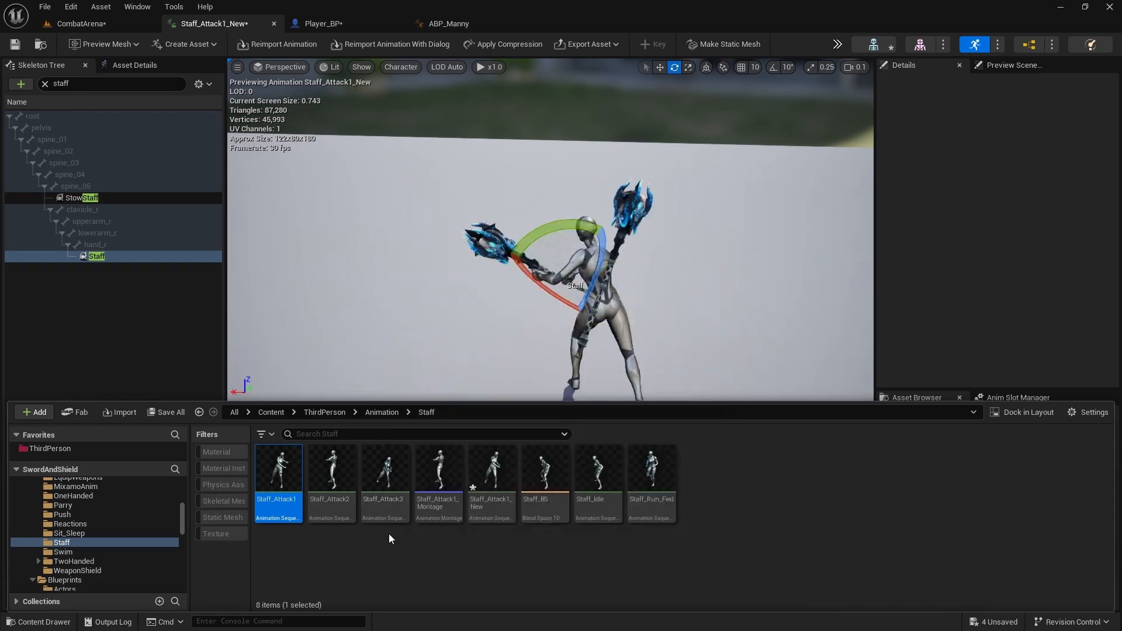
key(Delete)
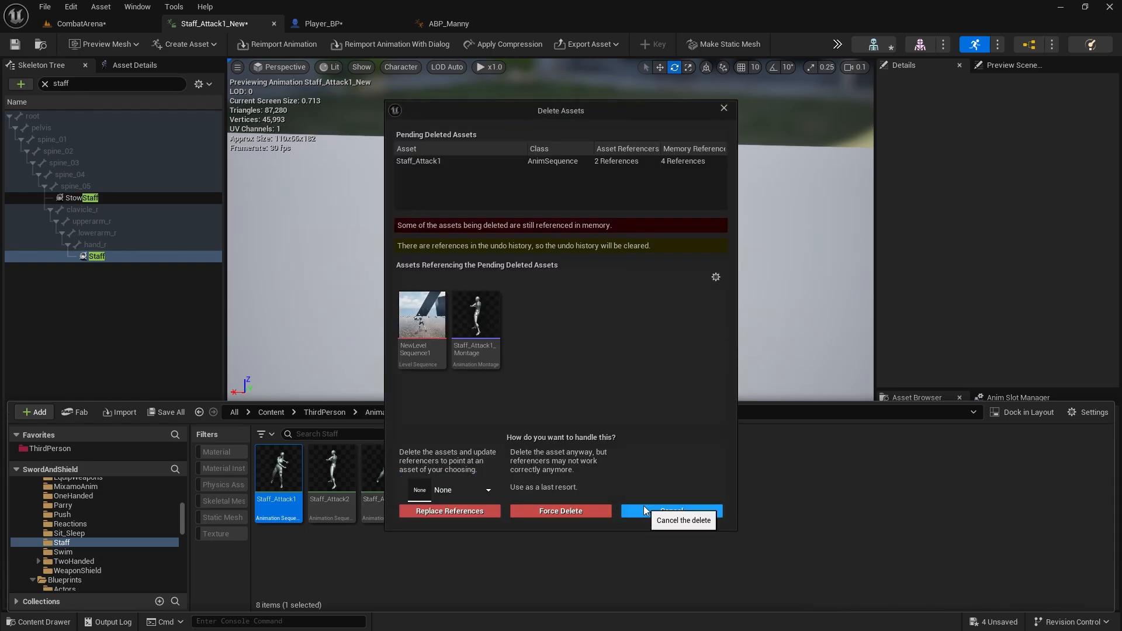
click(574, 511)
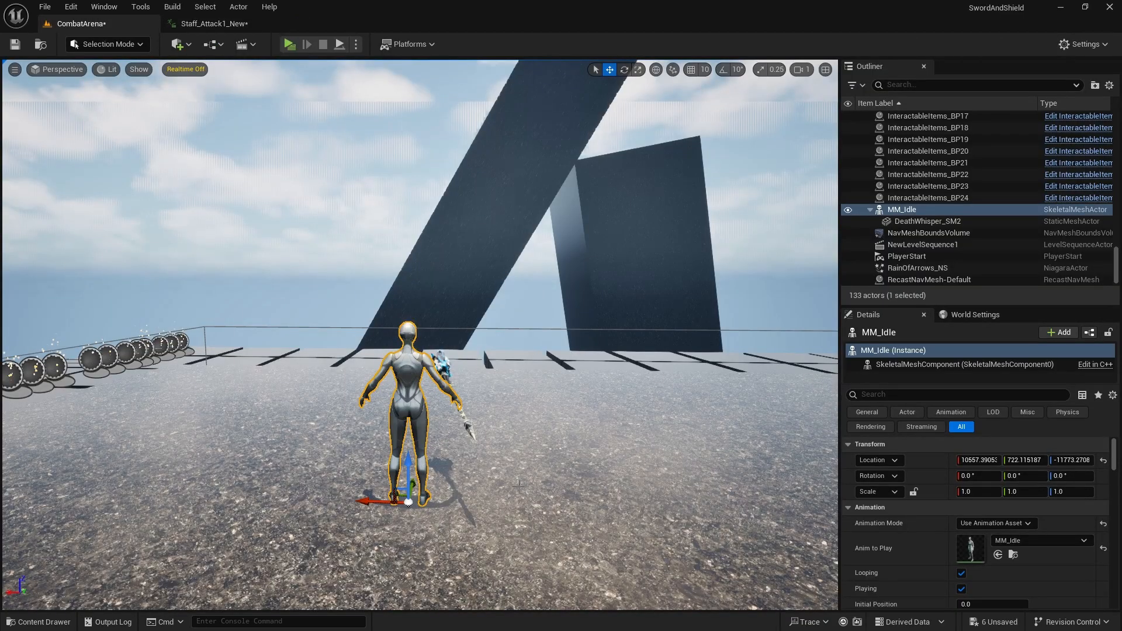
click(519, 484)
Step: Rename the Staff_Attack1_New animation in the Staff folder as Staff_Attack1
key(ctrl+space)
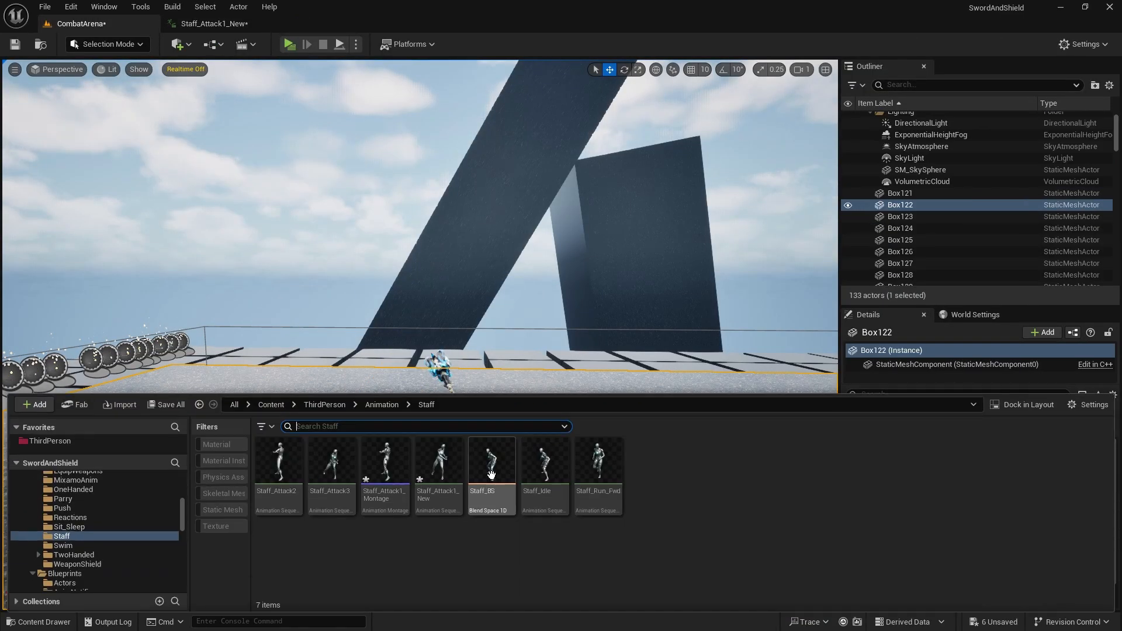
text(Staff_Attack1)
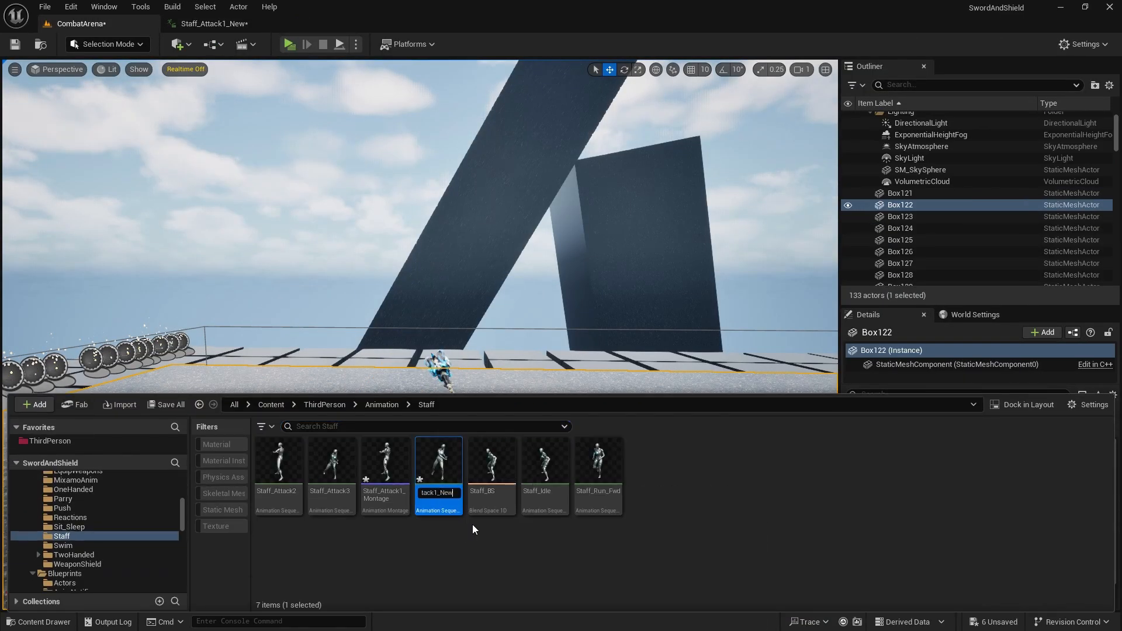
key(Return)
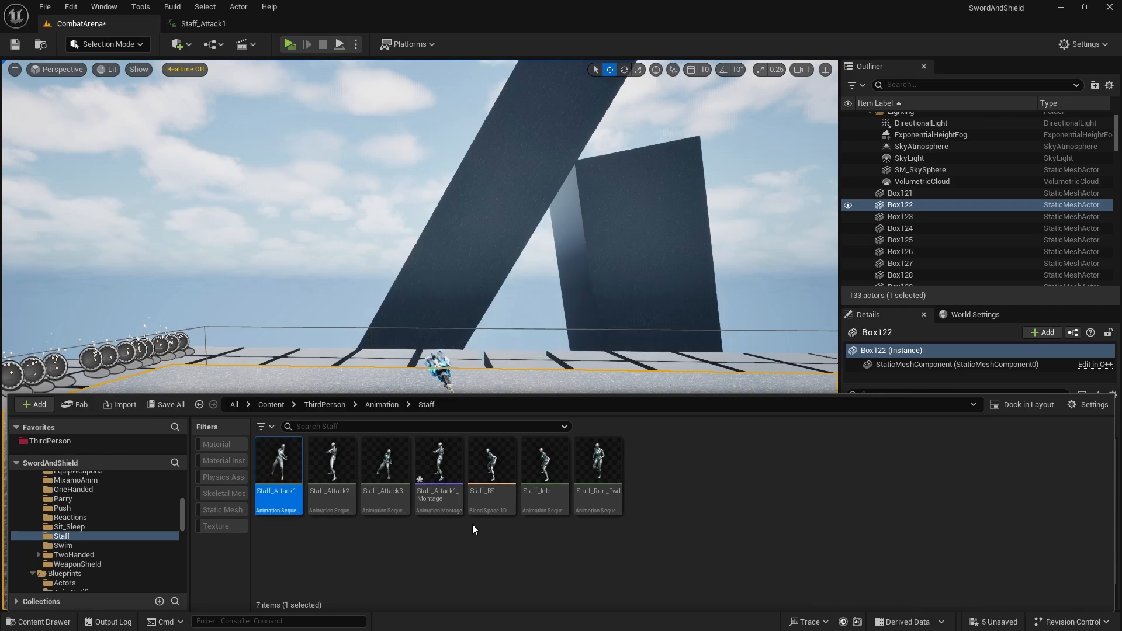
click(351, 540)
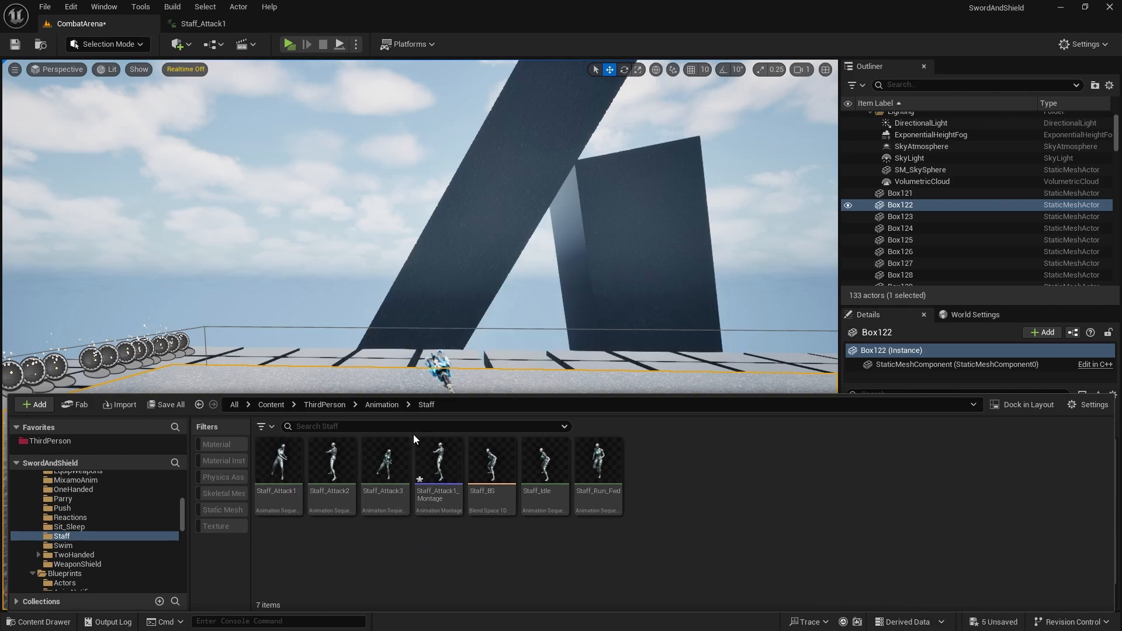
Step: Copy the OneHanded_Combo montage from the OneHanded animation folder into the Staff folder
drag(381, 479, 380, 513)
click(381, 405)
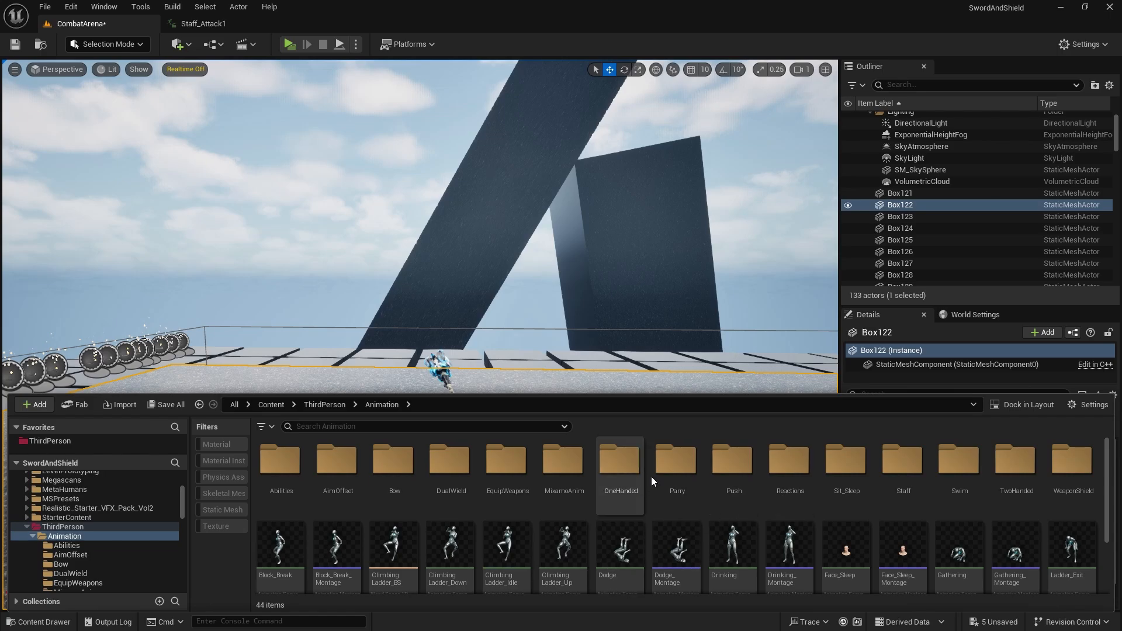
double_click(631, 459)
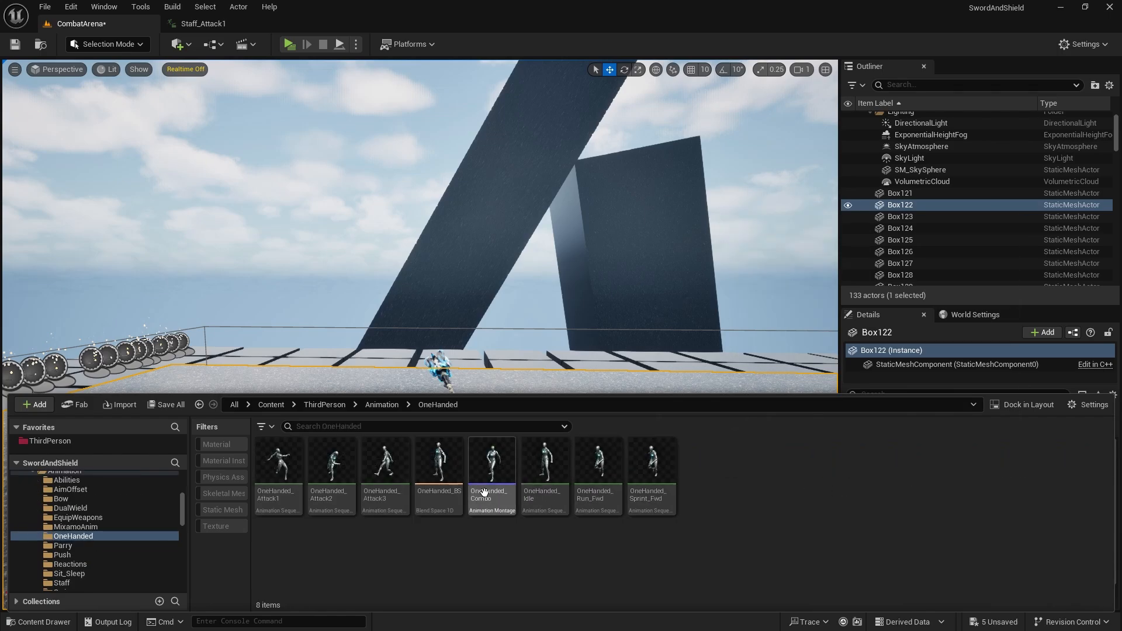
click(381, 405)
scroll(559, 501, down, 1)
scroll(559, 501, up, 1)
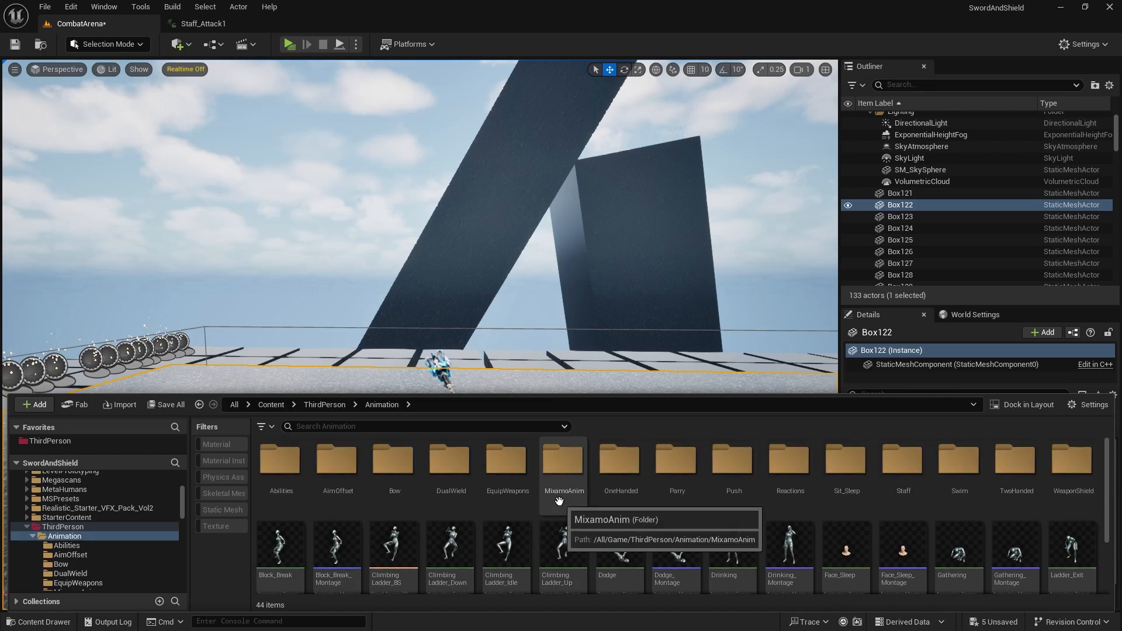
scroll(585, 513, down, 1)
scroll(585, 513, up, 1)
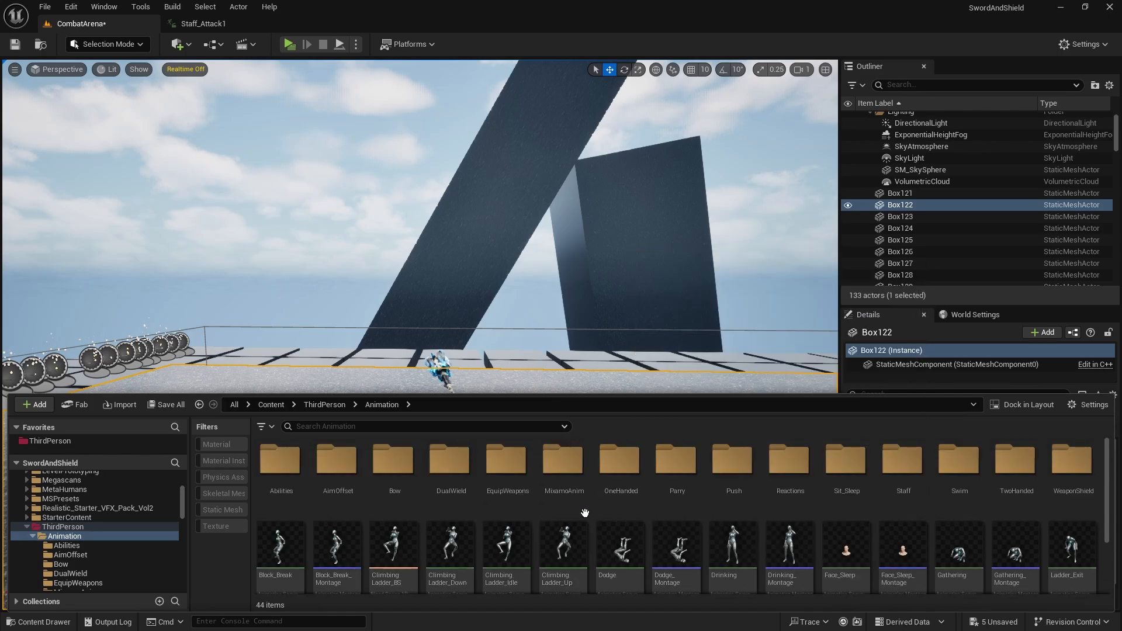
scroll(635, 526, down, 1)
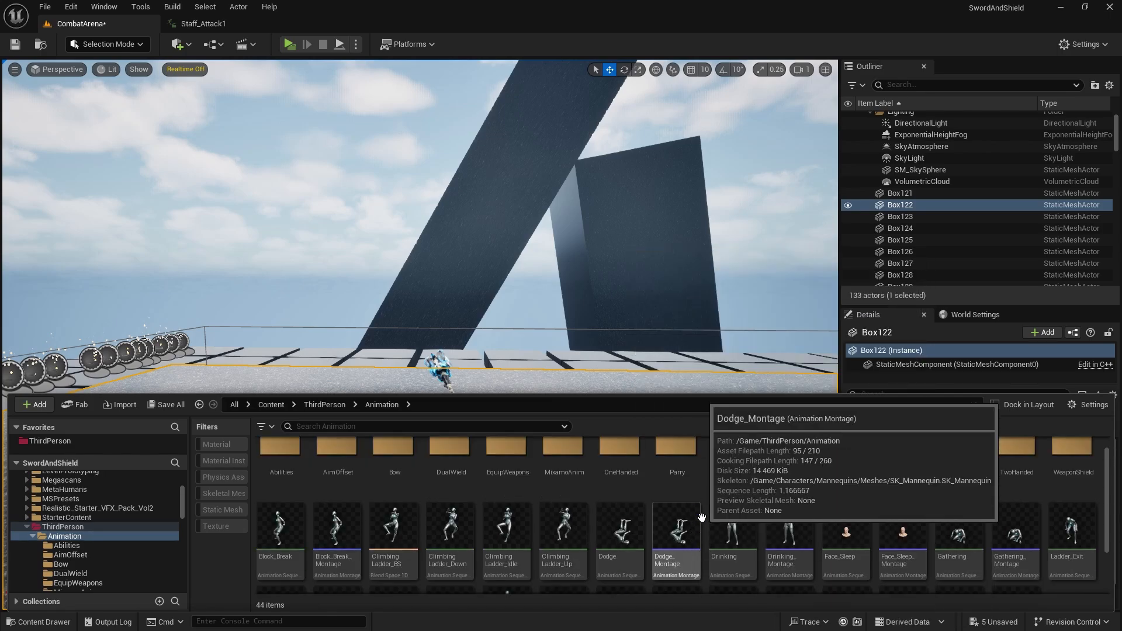
scroll(637, 523, up, 1)
scroll(576, 523, down, 1)
scroll(576, 523, up, 1)
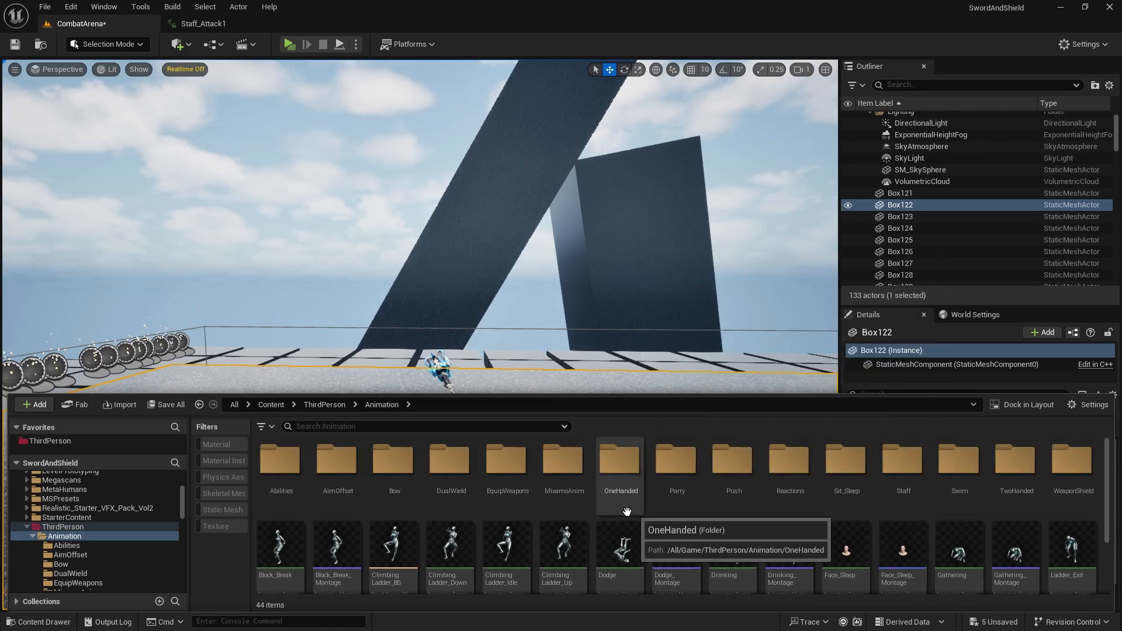
scroll(533, 517, down, 1)
scroll(533, 517, up, 1)
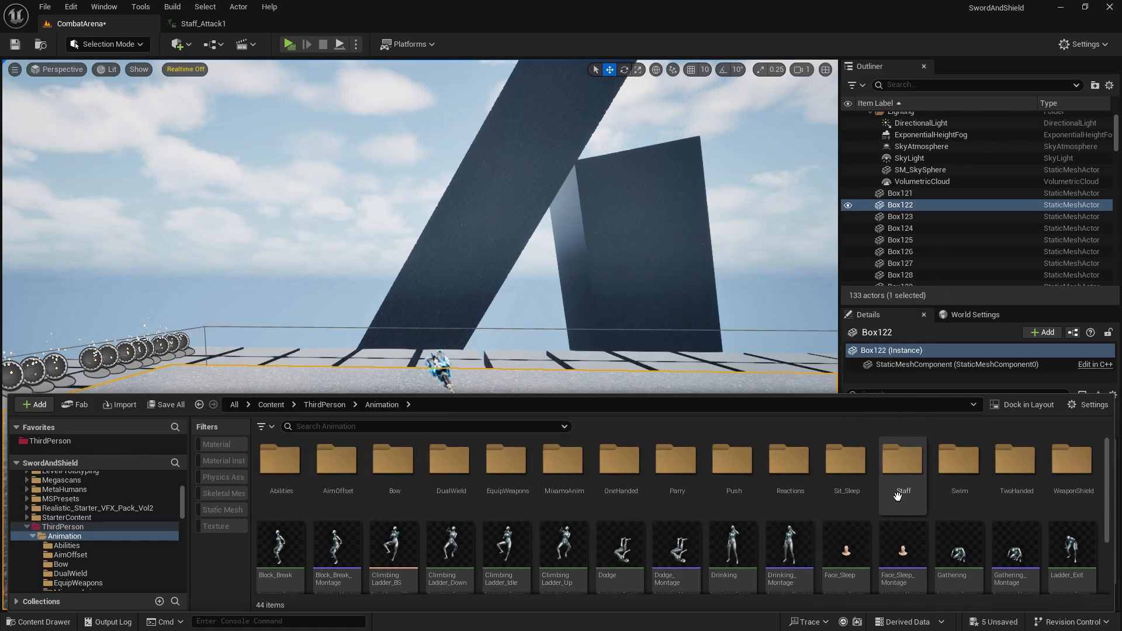
double_click(894, 485)
key(ctrl+v)
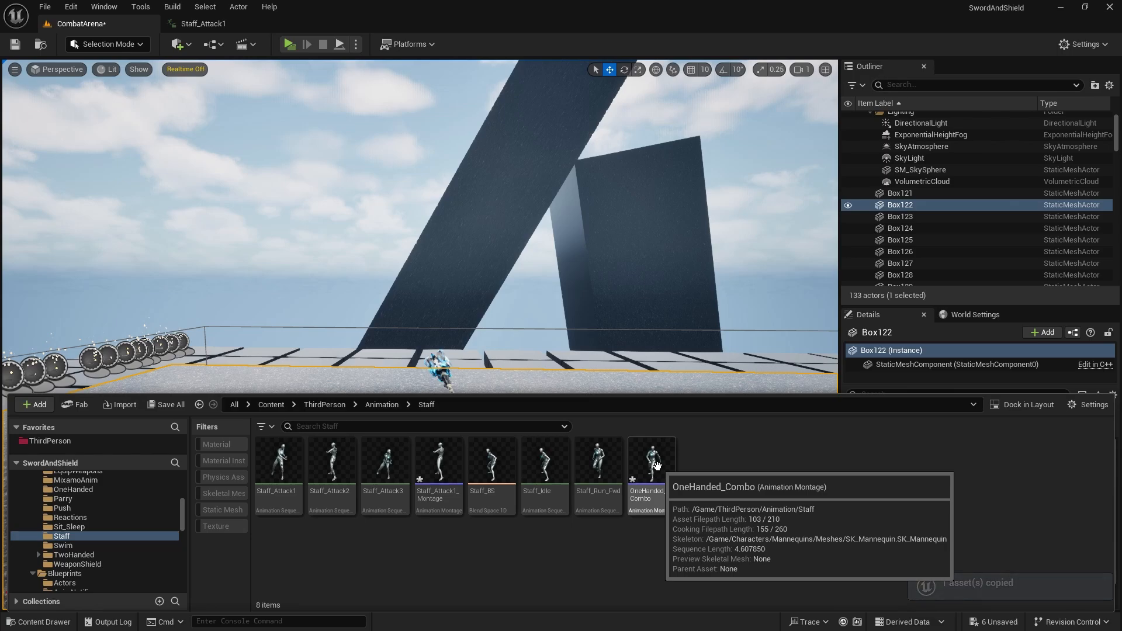
Step: Rename the copied OneHanded_Combo montage in the Staff folder as Staff_Combo
click(441, 466)
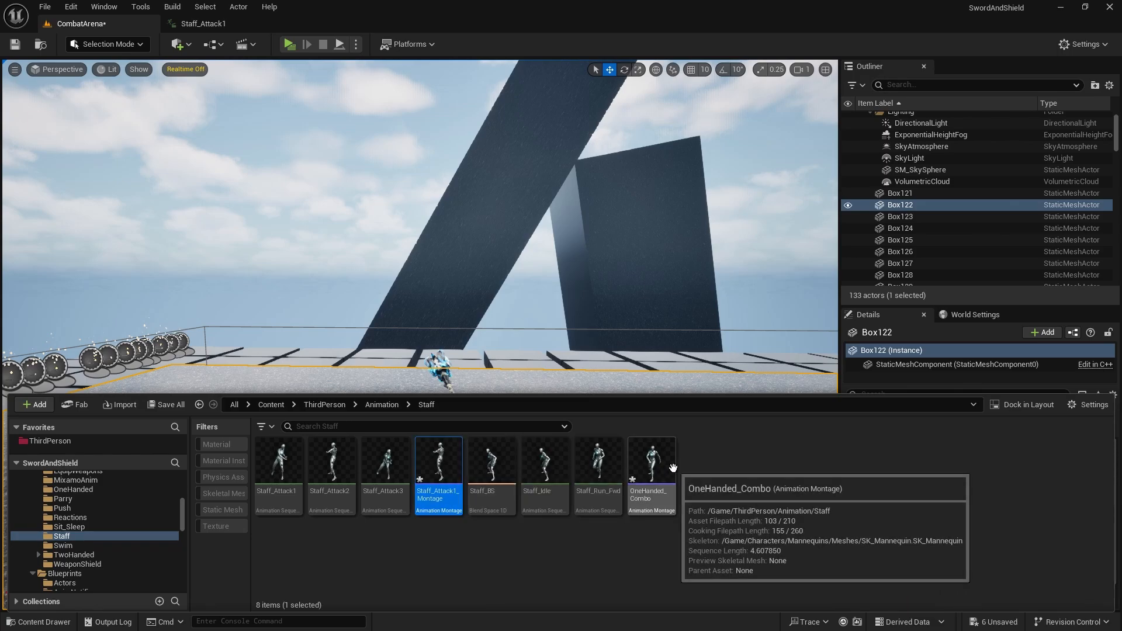
click(652, 468)
key(F2)
key(Right)
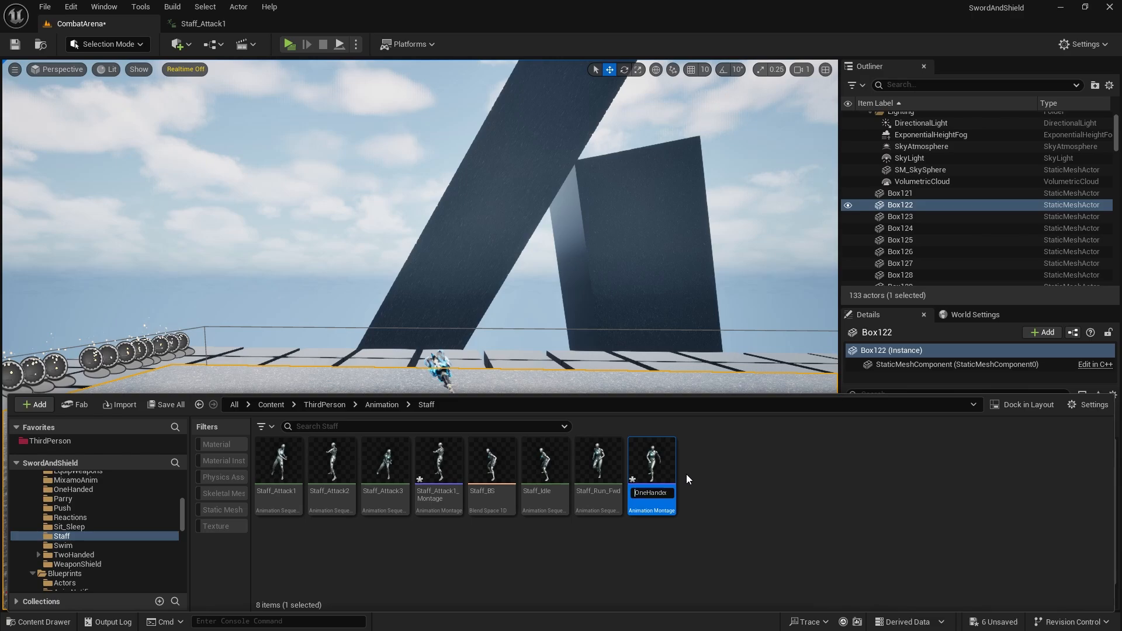
key(BackSpace)
key(BackSpace)
key(BackSpace)
key(BackSpace)
key(BackSpace)
key(BackSpace)
key(BackSpace)
key(BackSpace)
key(BackSpace)
key(BackSpace)
key(BackSpace)
key(BackSpace)
key(BackSpace)
key(BackSpace)
key(BackSpace)
text(Staff)
key(Return)
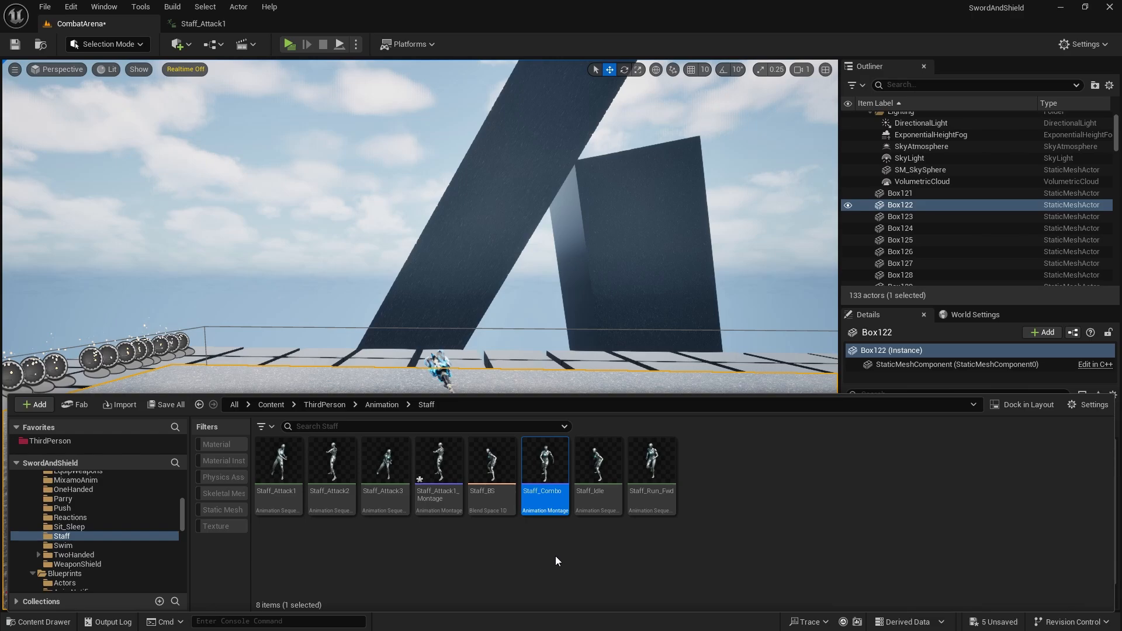
Step: Open the Staff_Combo montage for editing and save all modified assets
double_click(542, 469)
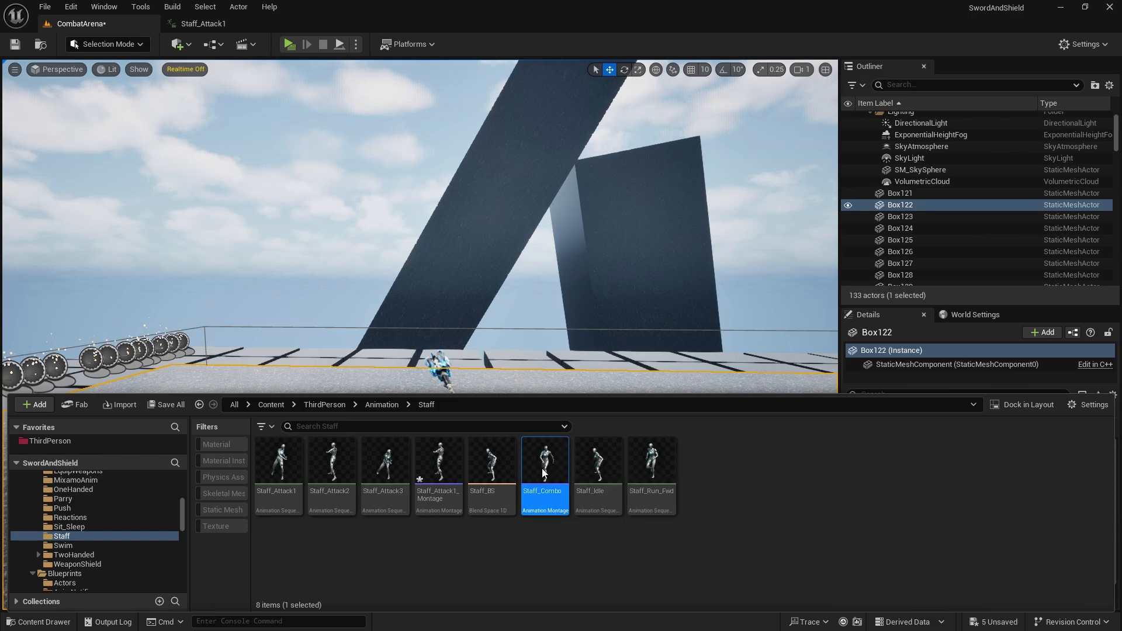
click(487, 459)
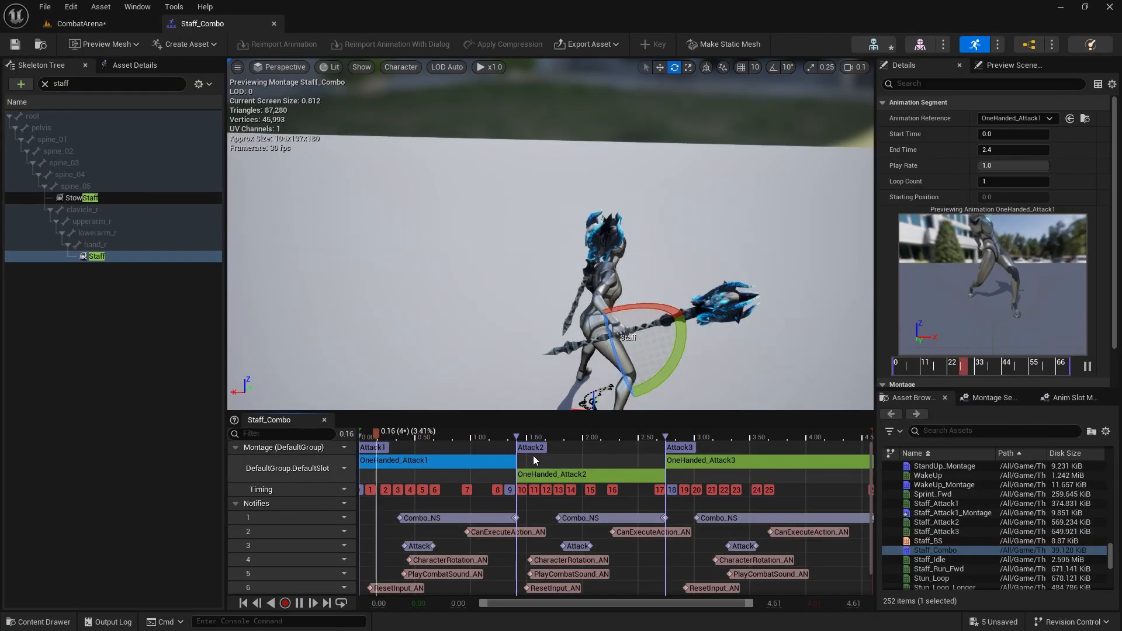
click(44, 7)
click(52, 77)
Step: Filter the montage editor's available assets by "staff" and replace the OneHanded_Attack1 segment with Staff_Attack1
click(712, 461)
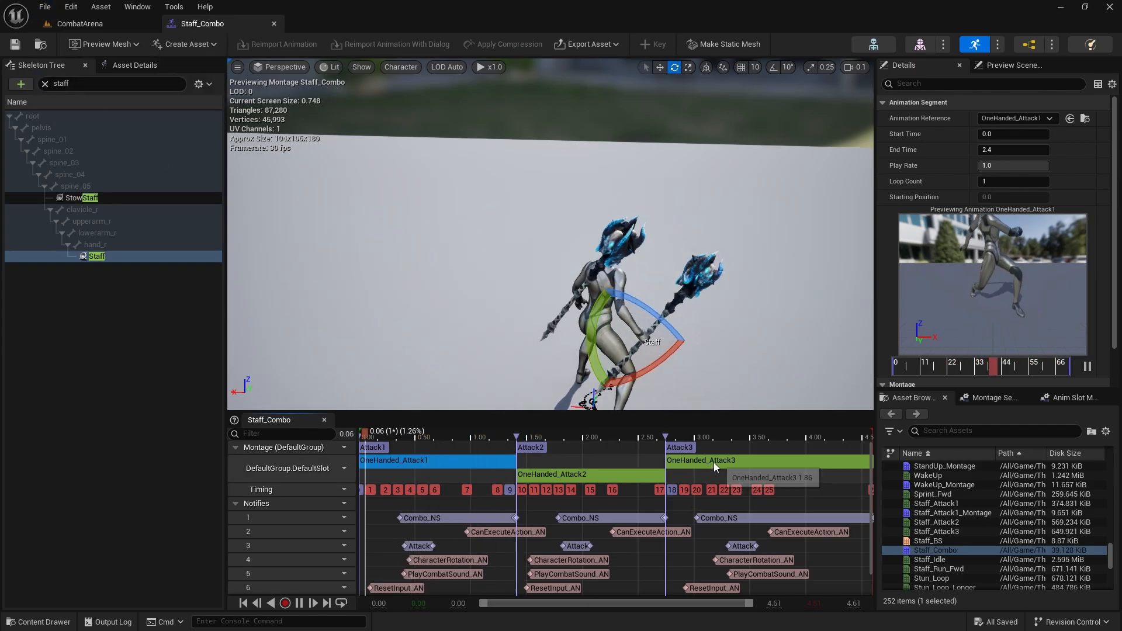
scroll(964, 503, up, 5)
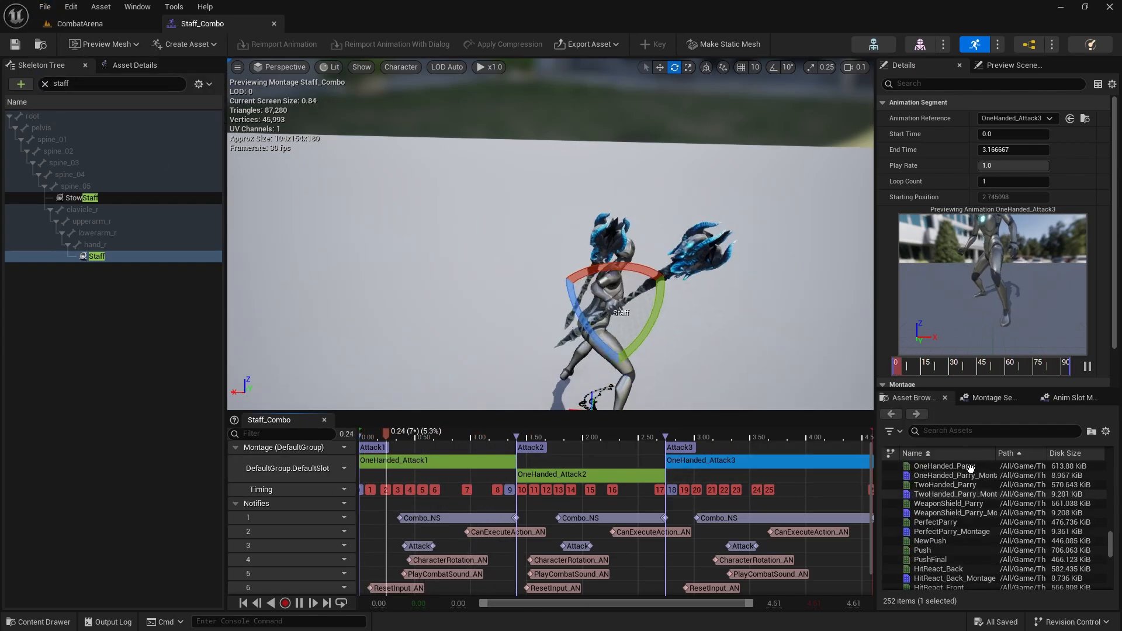
click(928, 430)
text(staff)
mouse_move(923, 468)
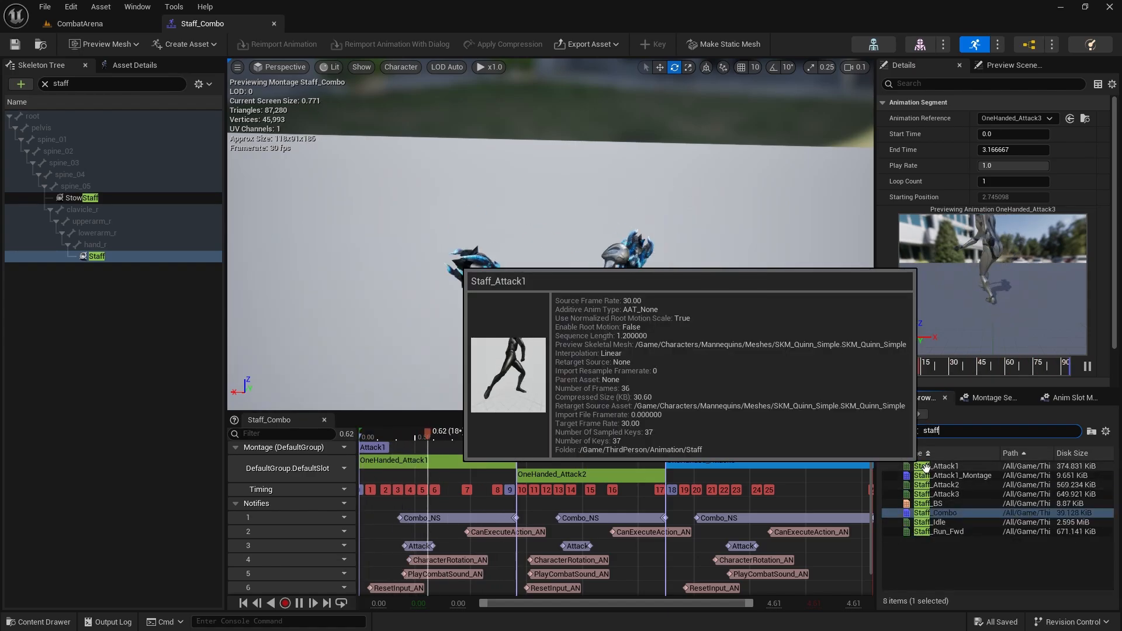
drag(925, 467, 444, 476)
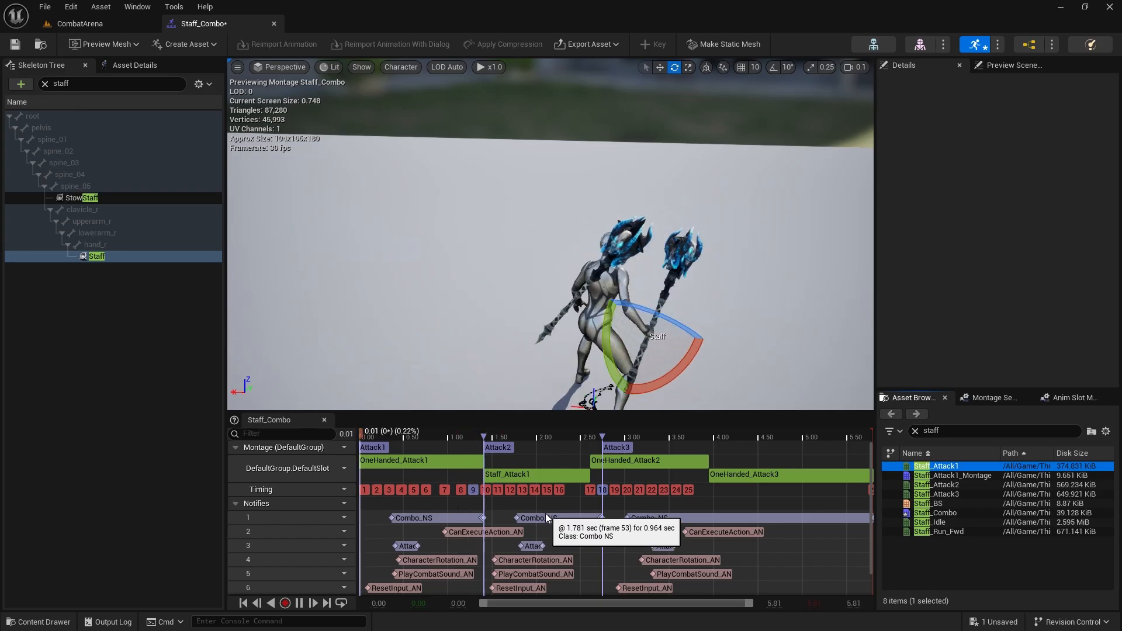
mouse_move(535, 478)
mouse_down()
mouse_move(402, 477)
mouse_move(422, 479)
mouse_move(402, 464)
mouse_move(517, 506)
mouse_move(517, 476)
mouse_up()
click(518, 477)
key(Delete)
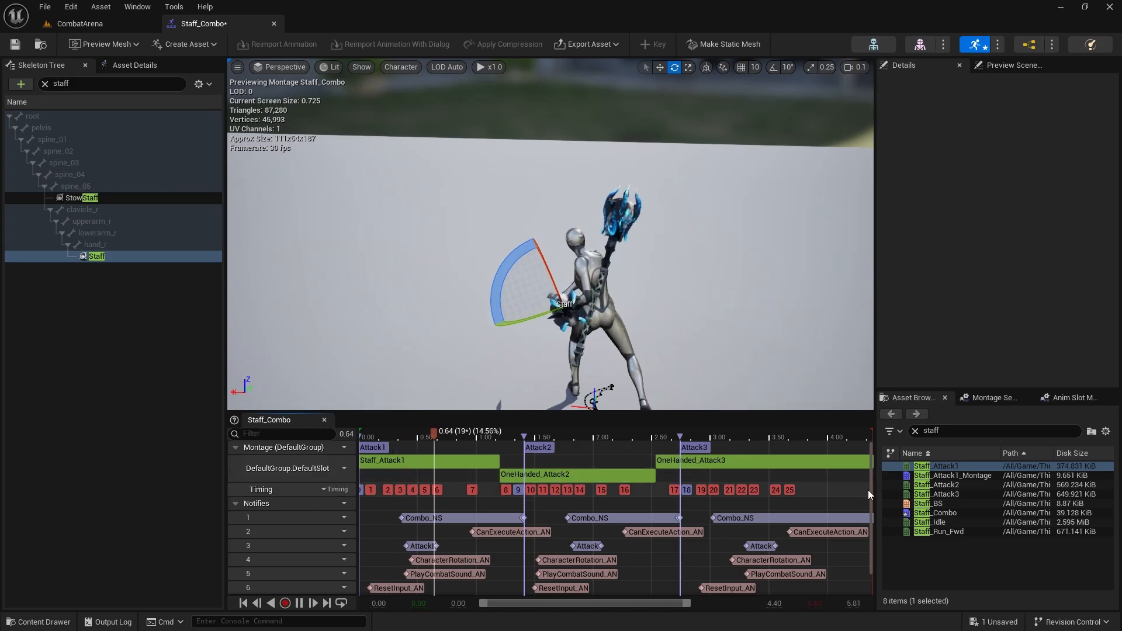
Step: Add Staff_Attack2 to the montage's default slot and delete the OneHanded_Attack2 segment it replaces
click(930, 487)
drag(931, 486, 649, 471)
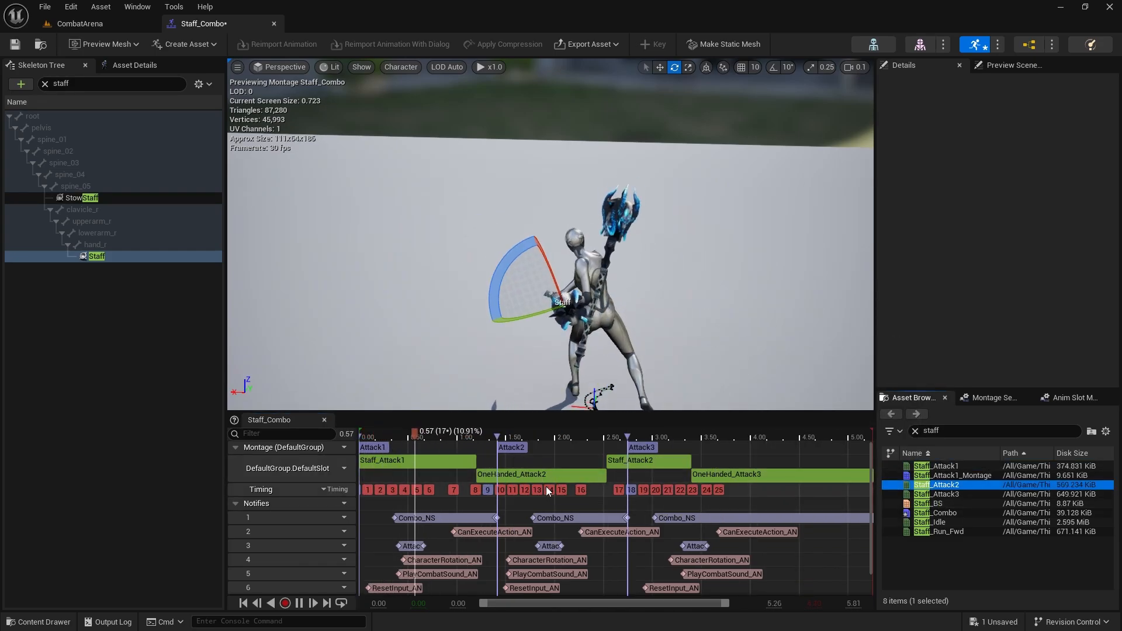
click(532, 472)
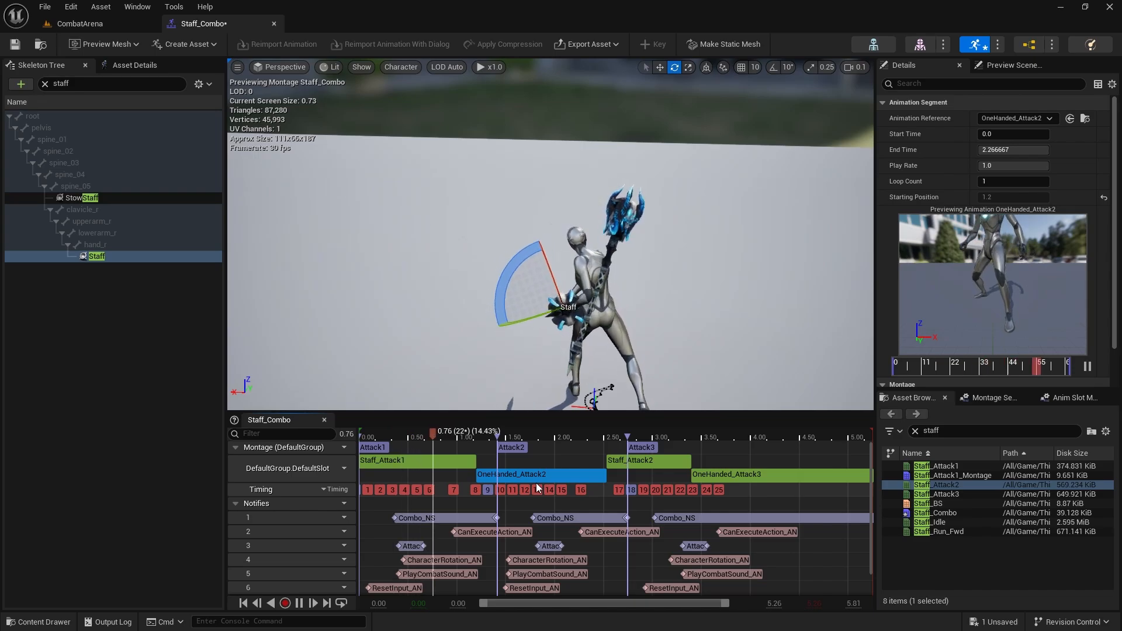
click(679, 462)
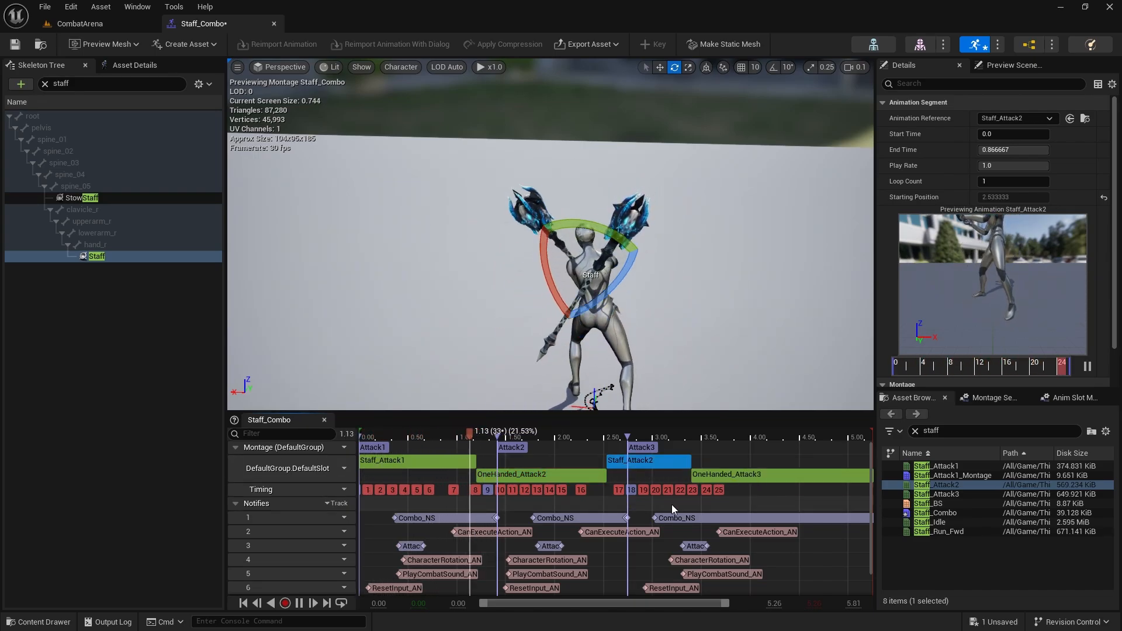
click(555, 468)
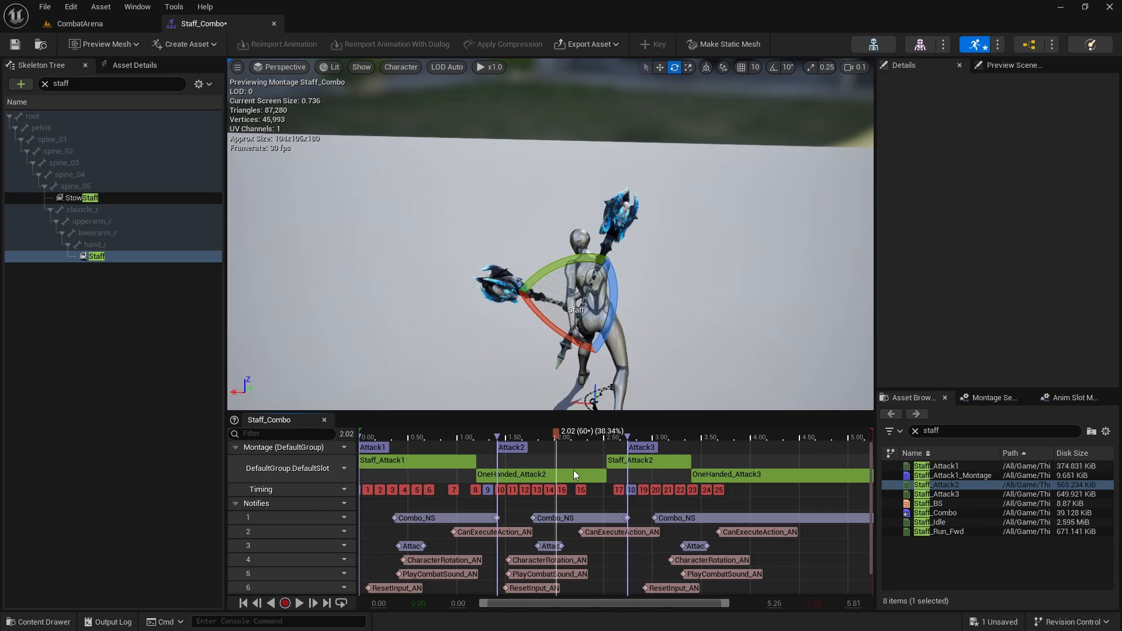
click(574, 472)
key(Delete)
Step: Add Staff_Attack3 to the end of the montage's default slot and delete the OneHanded_Attack3 segment
click(690, 461)
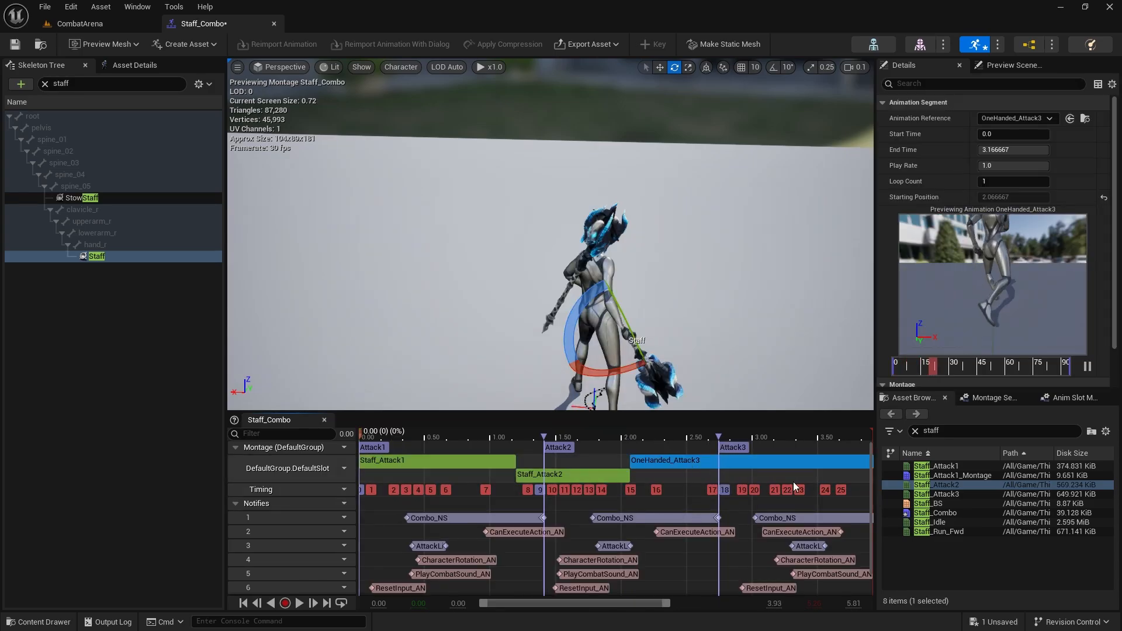
drag(927, 496, 637, 471)
click(791, 478)
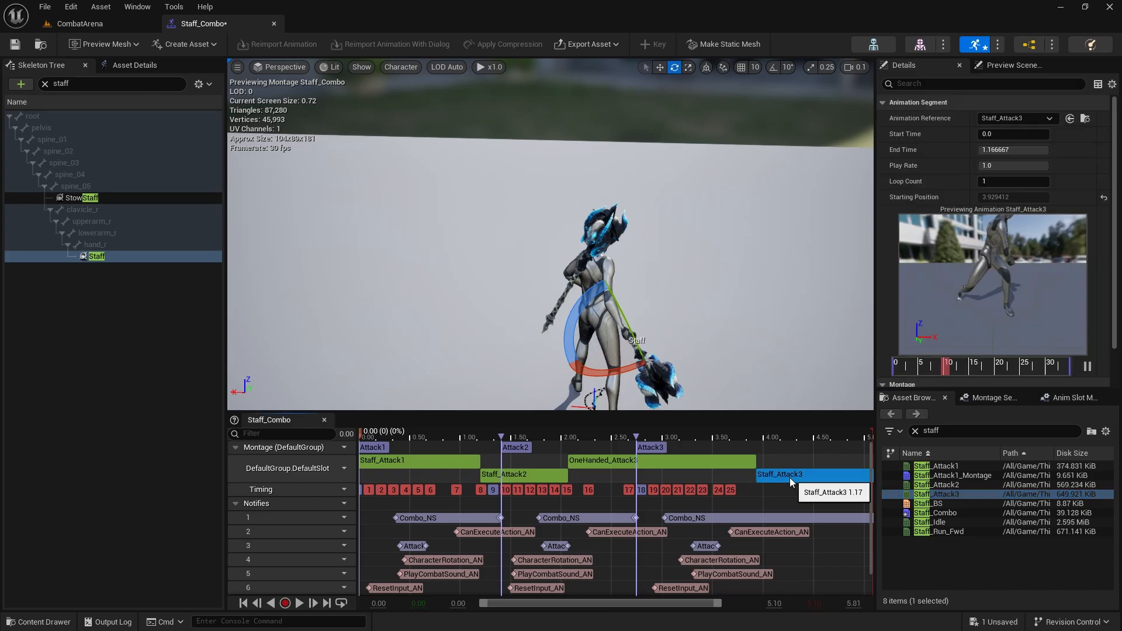
click(704, 461)
key(Delete)
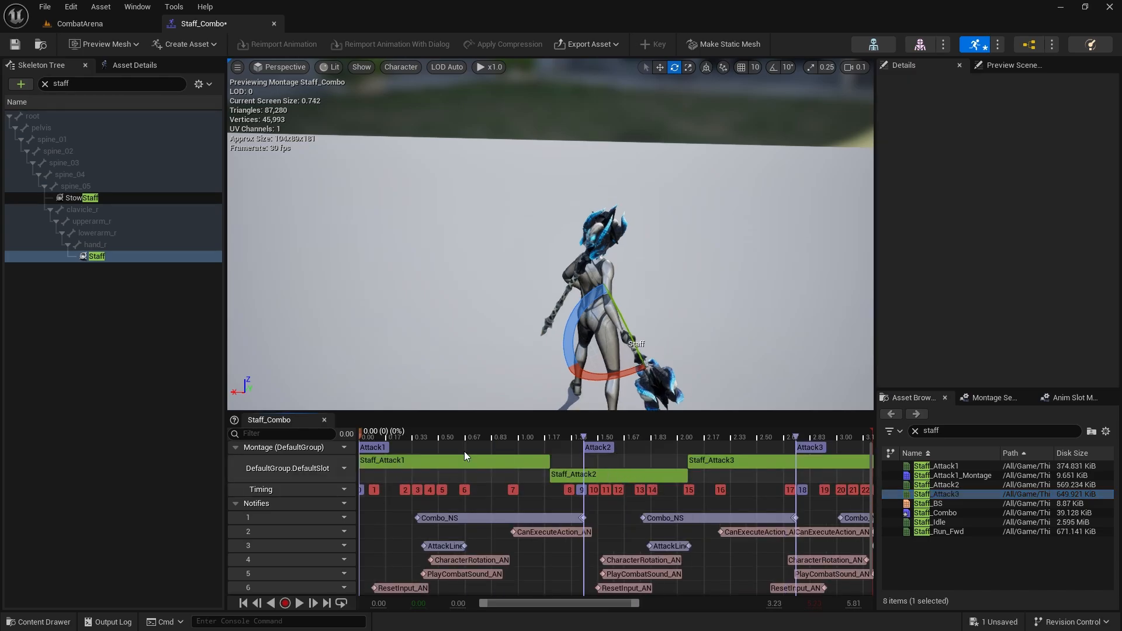
Step: Check the Staff folder's assets, the montage's blend and animation settings, and its notify tracks
key(ctrl+space)
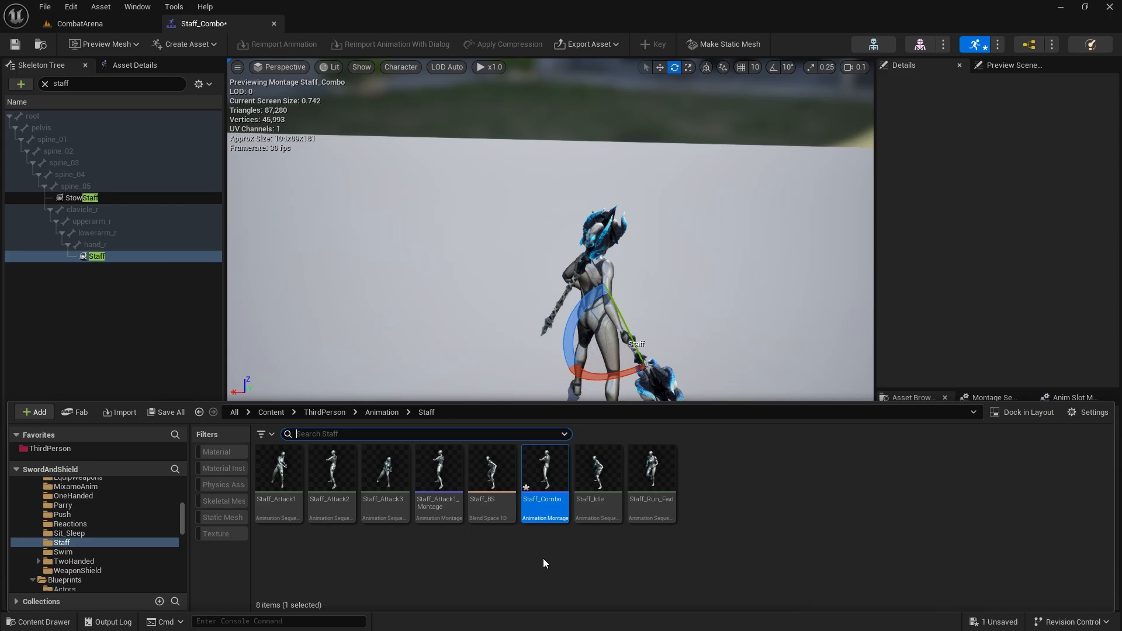
click(545, 556)
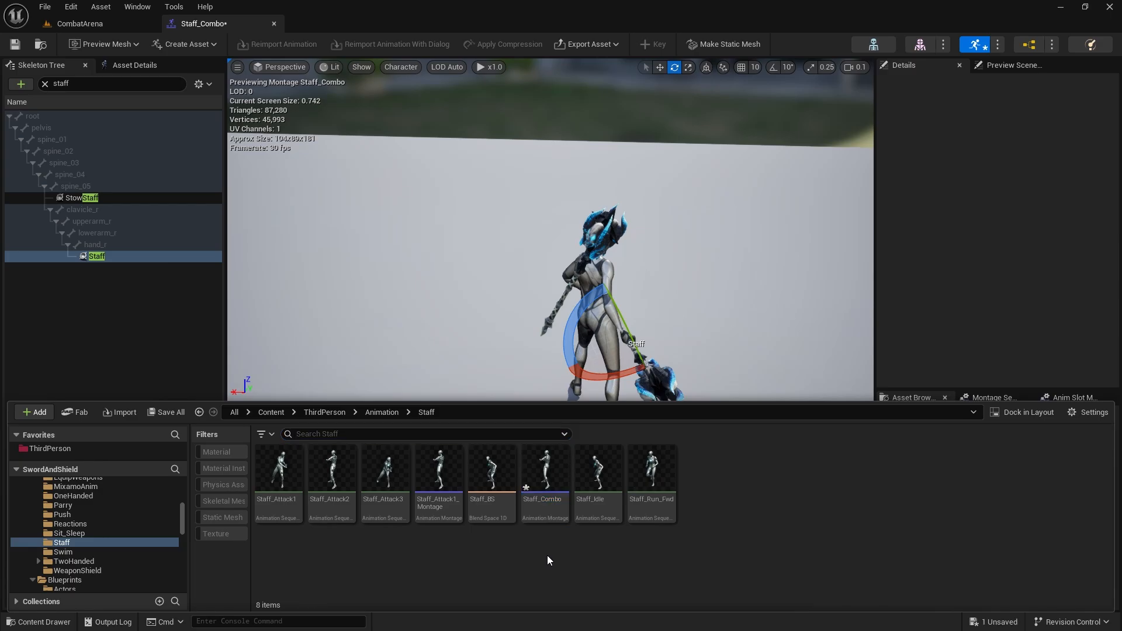
click(474, 297)
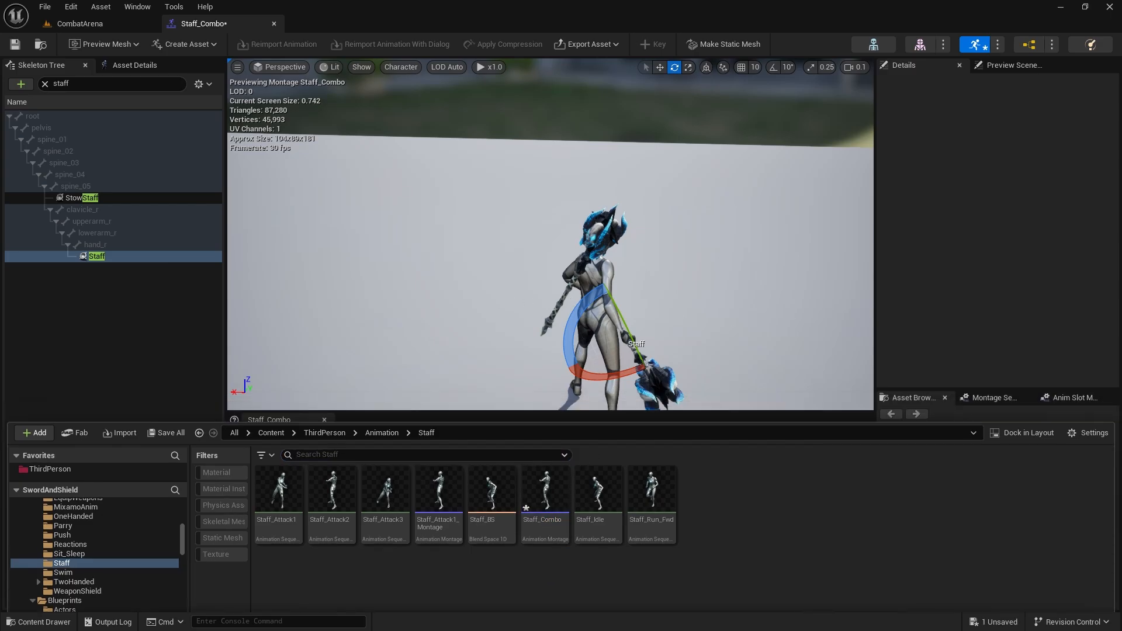
click(117, 66)
scroll(105, 208, down, 5)
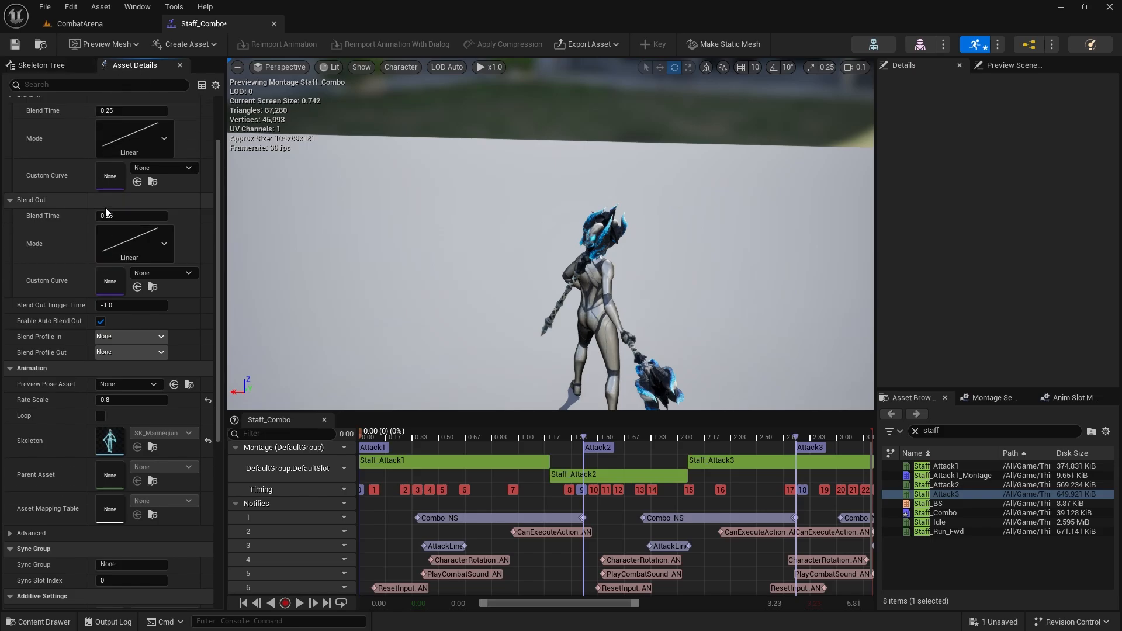
scroll(86, 415, down, 3)
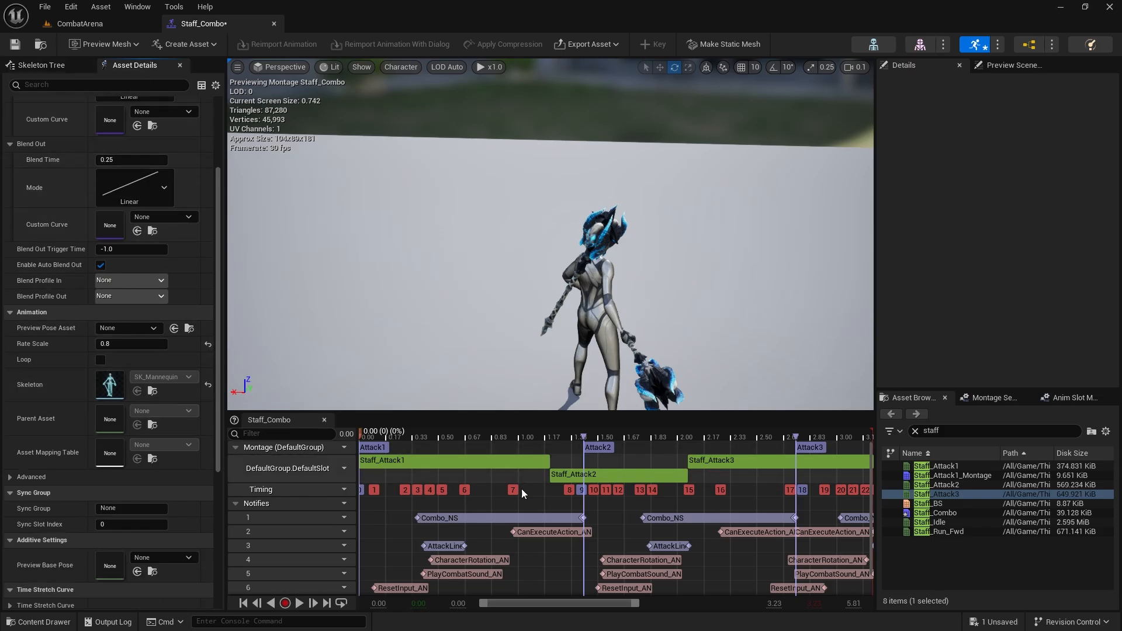
scroll(520, 489, down, 1)
scroll(520, 489, up, 1)
scroll(487, 505, down, 1)
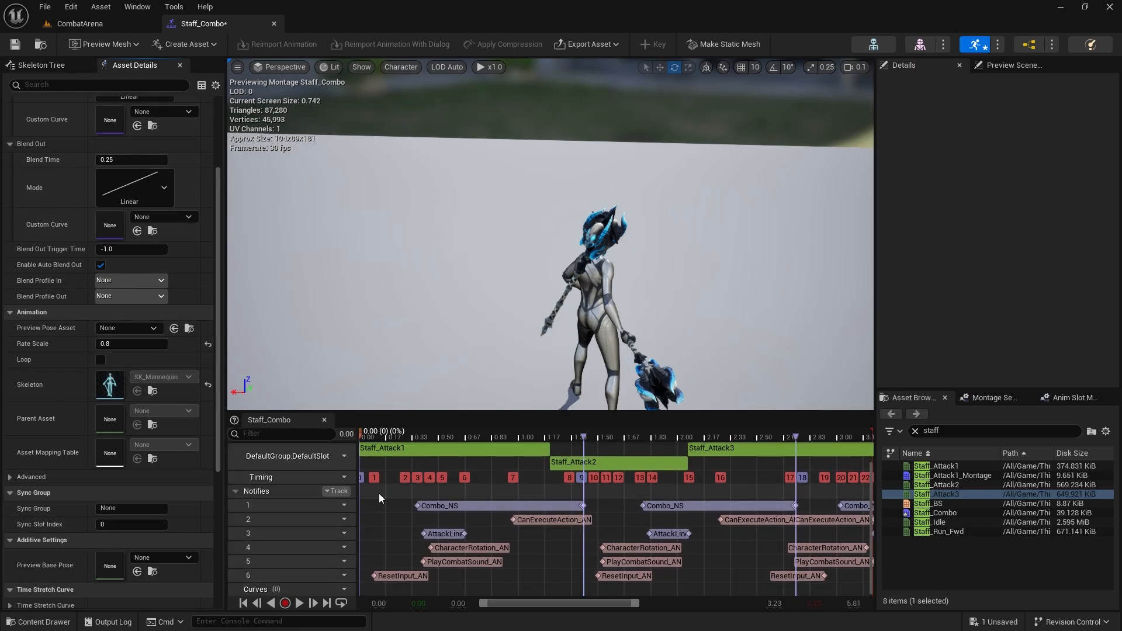
Step: Align the Attack2 and Attack3 montage section markers with the starts of the Staff_Attack2 and Staff_Attack3 segments
scroll(380, 494, up, 1)
drag(578, 444, 550, 442)
drag(795, 445, 688, 442)
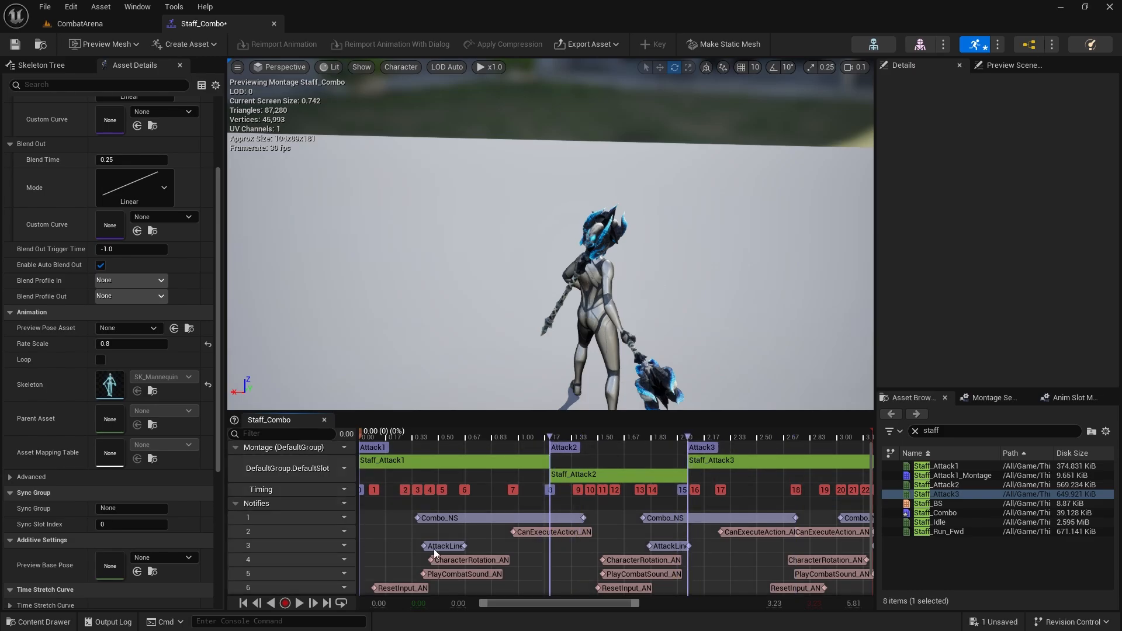
Step: Shorten the first Combo_NS notify to end at the Attack2 section, then move the second earlier and end it at Attack3
drag(582, 518, 550, 516)
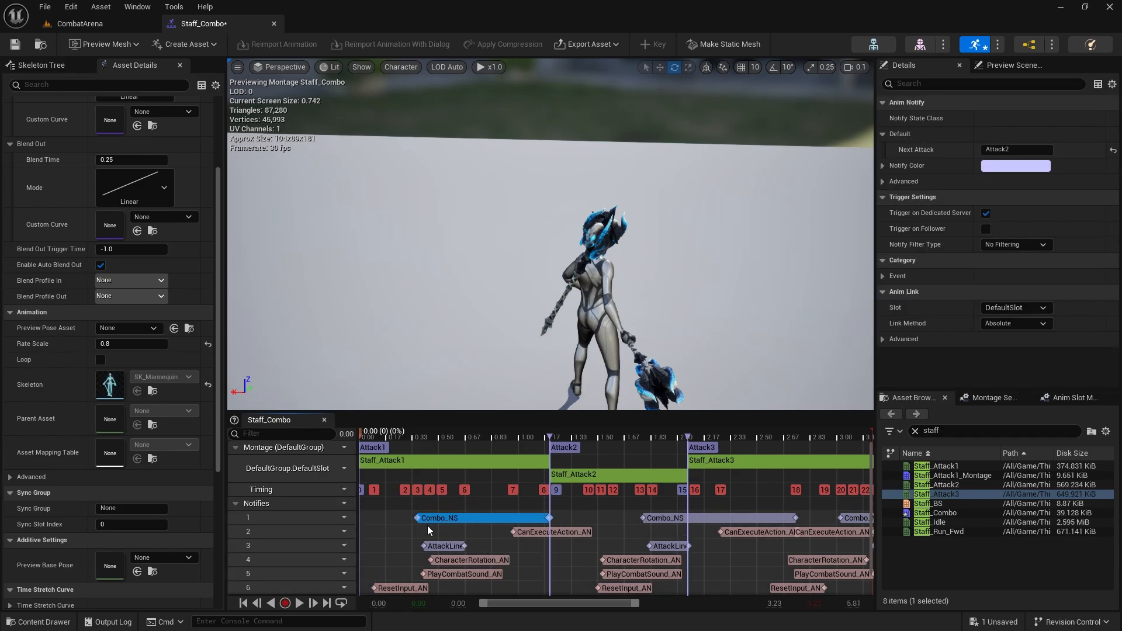
drag(665, 515, 620, 518)
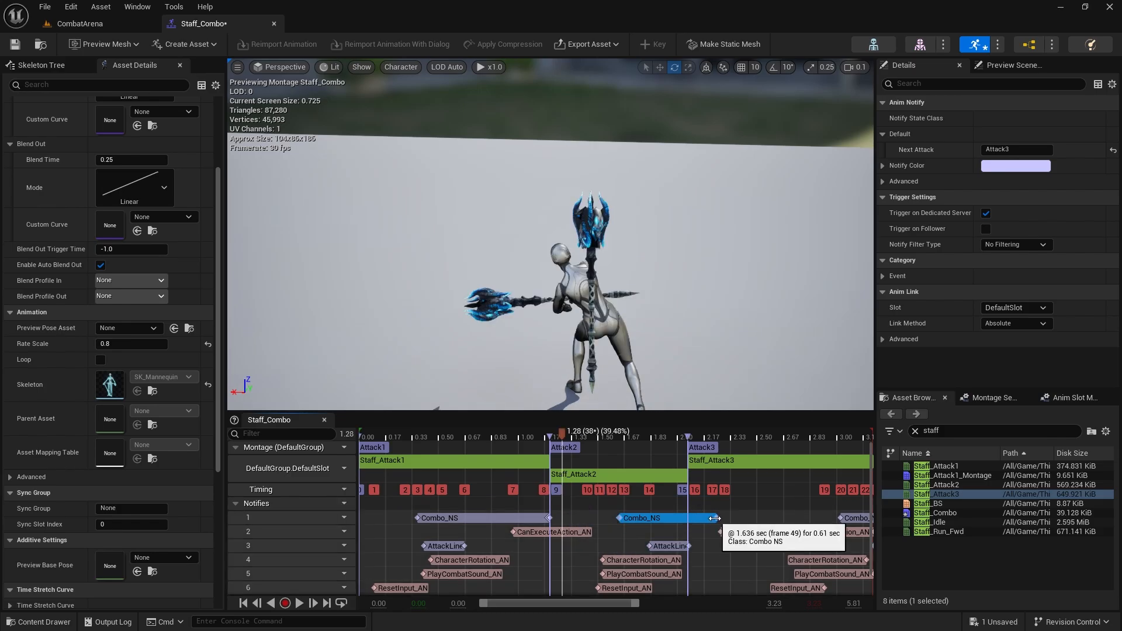
drag(714, 518, 681, 516)
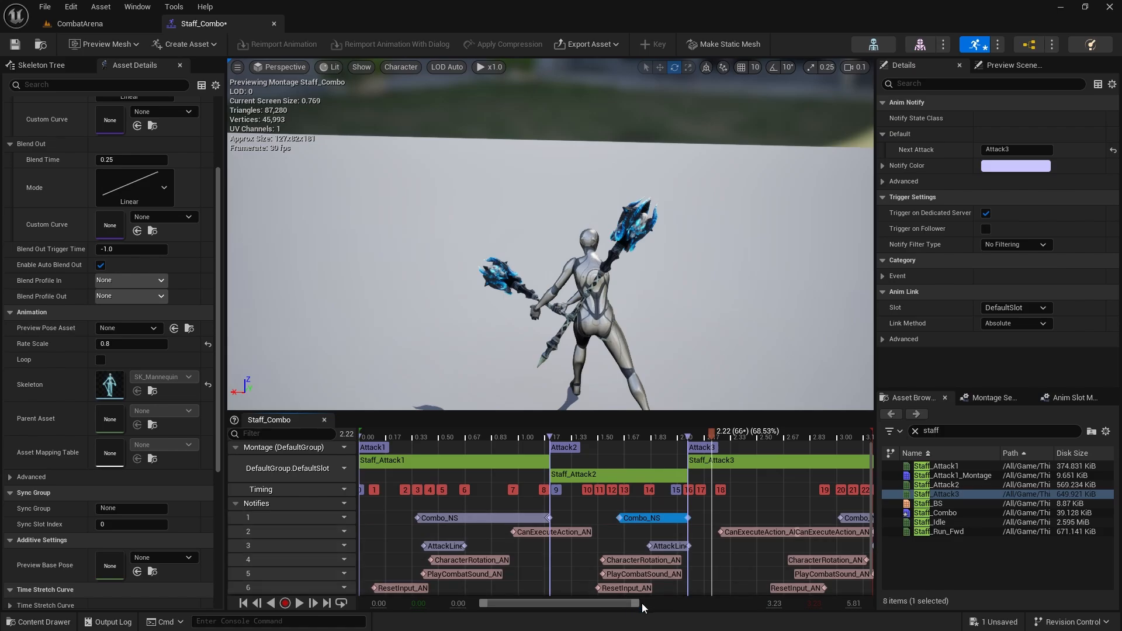
Step: End the third Combo_NS notify at the end of the Staff_Attack3 segment and move its start earlier within that attack
drag(636, 607, 720, 606)
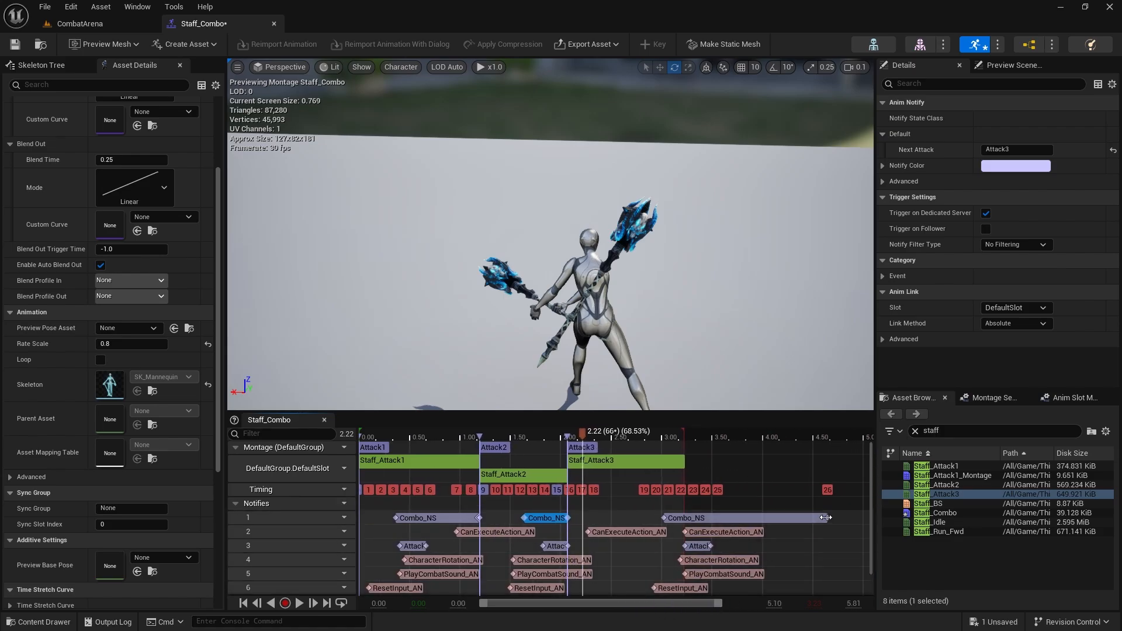
drag(826, 518, 754, 520)
click(671, 521)
drag(662, 518, 608, 518)
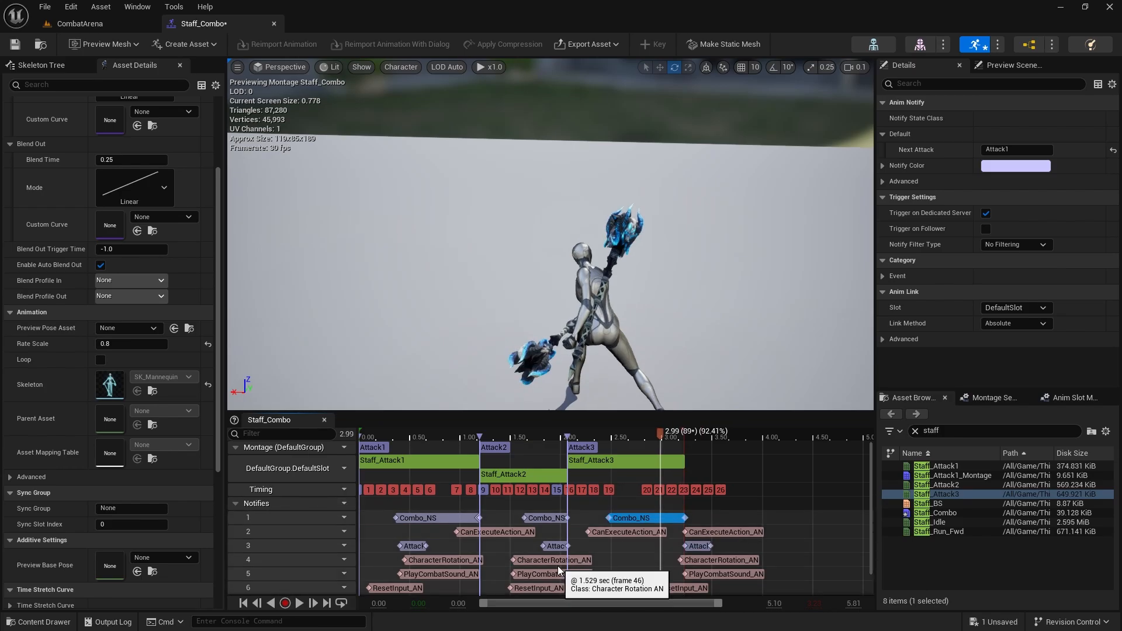
Step: Delete all three Attack Line Trace notifies from notify track 3 of the staff montage
click(414, 547)
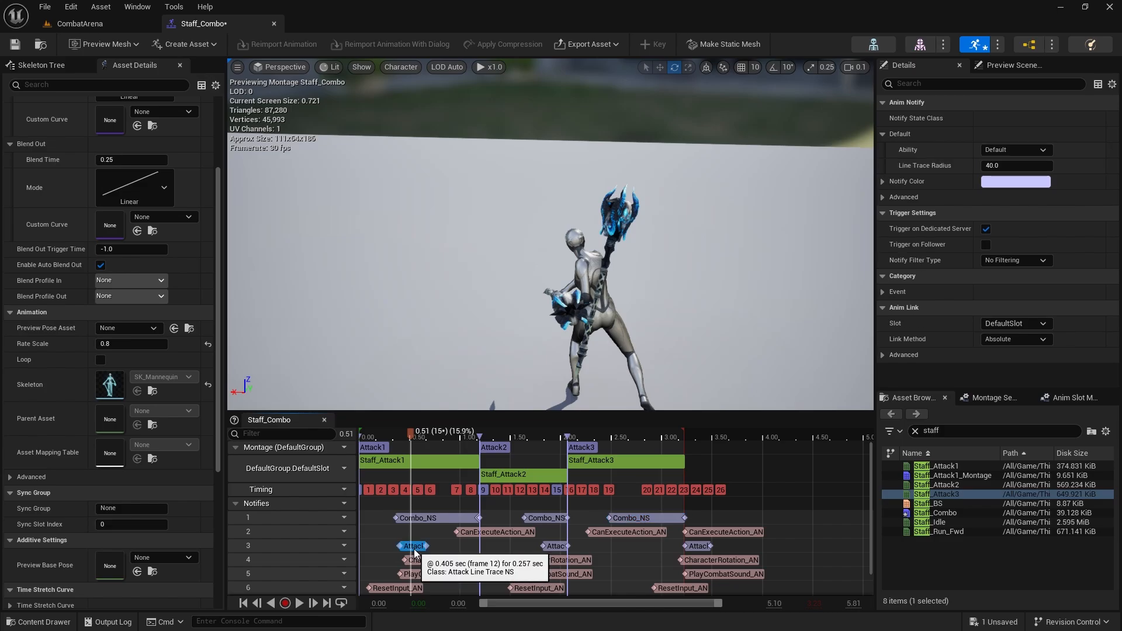
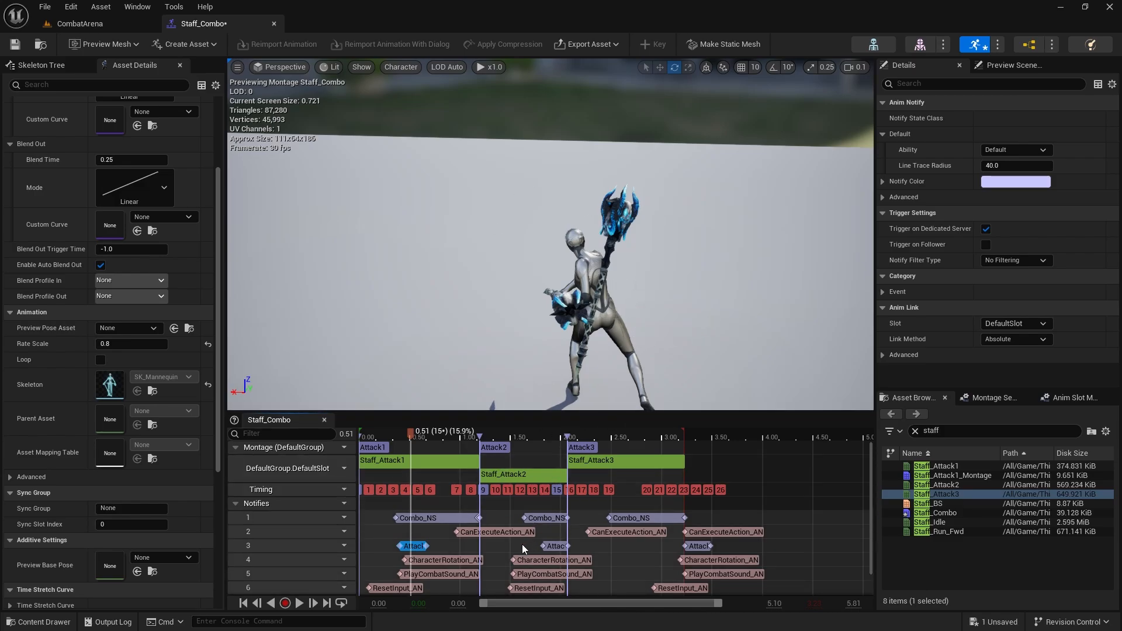
key(Delete)
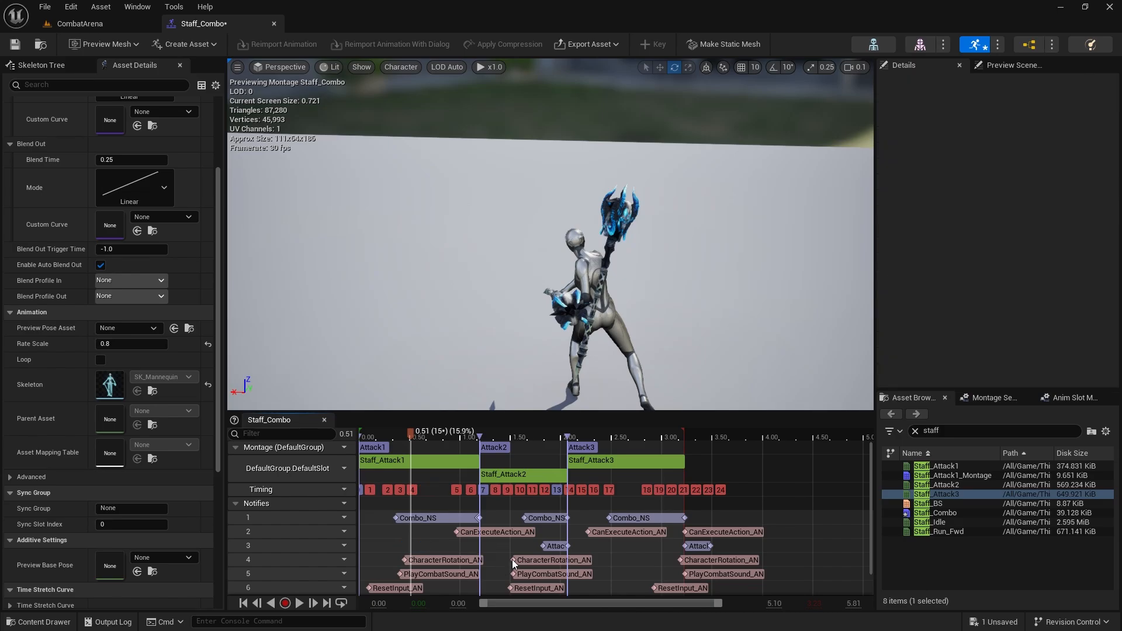
click(556, 547)
key(Delete)
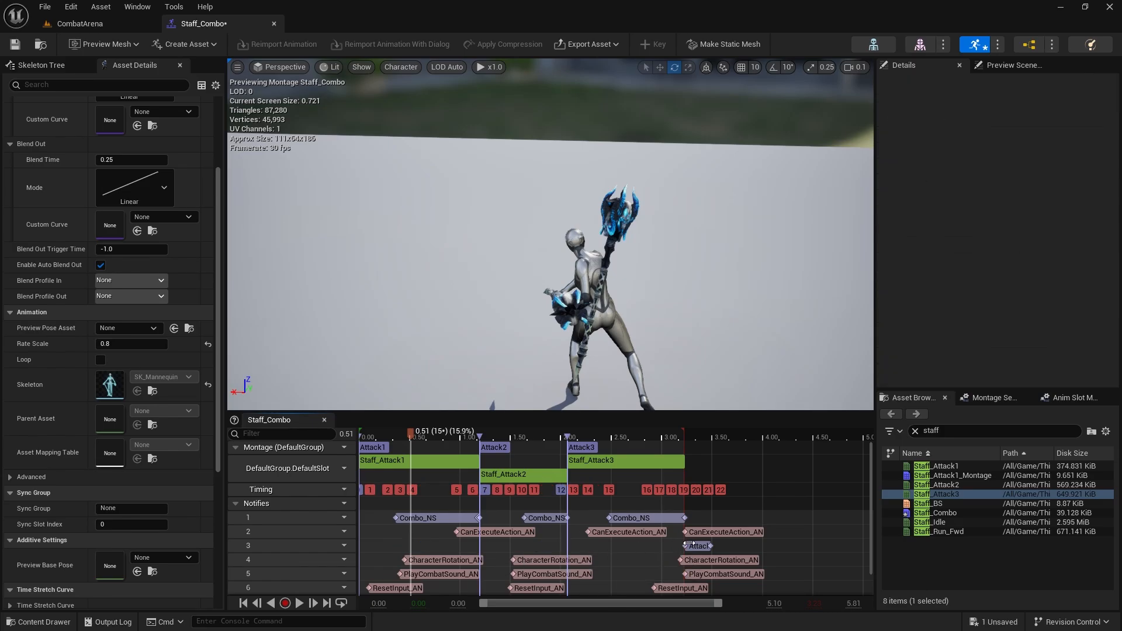
click(703, 546)
key(Delete)
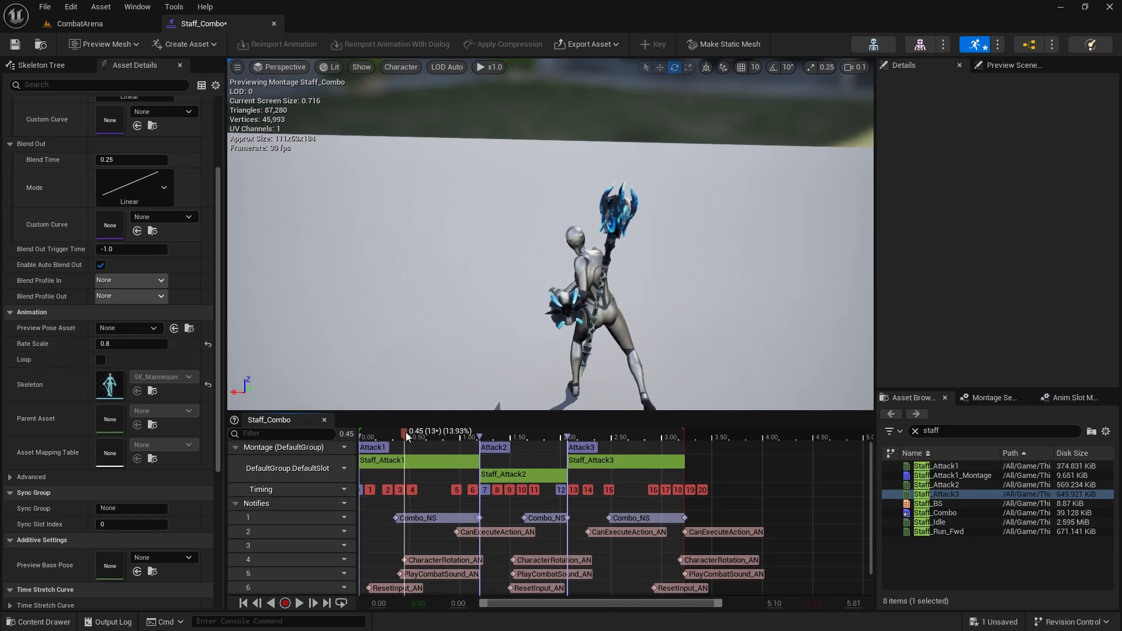
Step: Move the three CanExecuteAction_AN notifies earlier, to about 0.88 s, 1.68 s and 2.71 s, matching the swings of each staff attack
drag(406, 435, 448, 424)
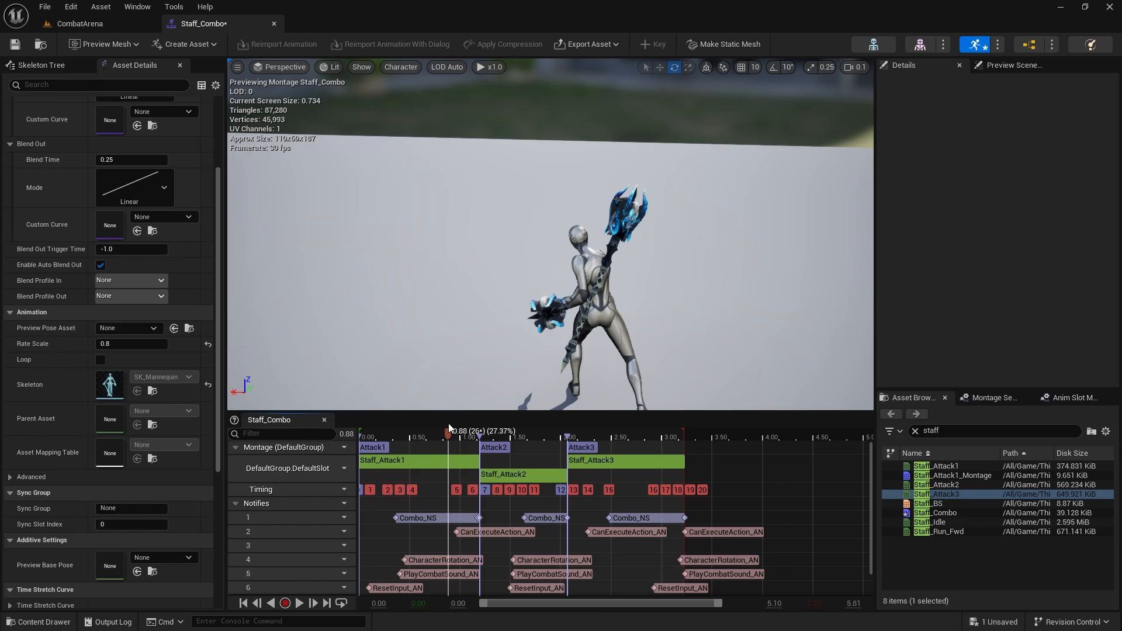
drag(509, 528, 492, 528)
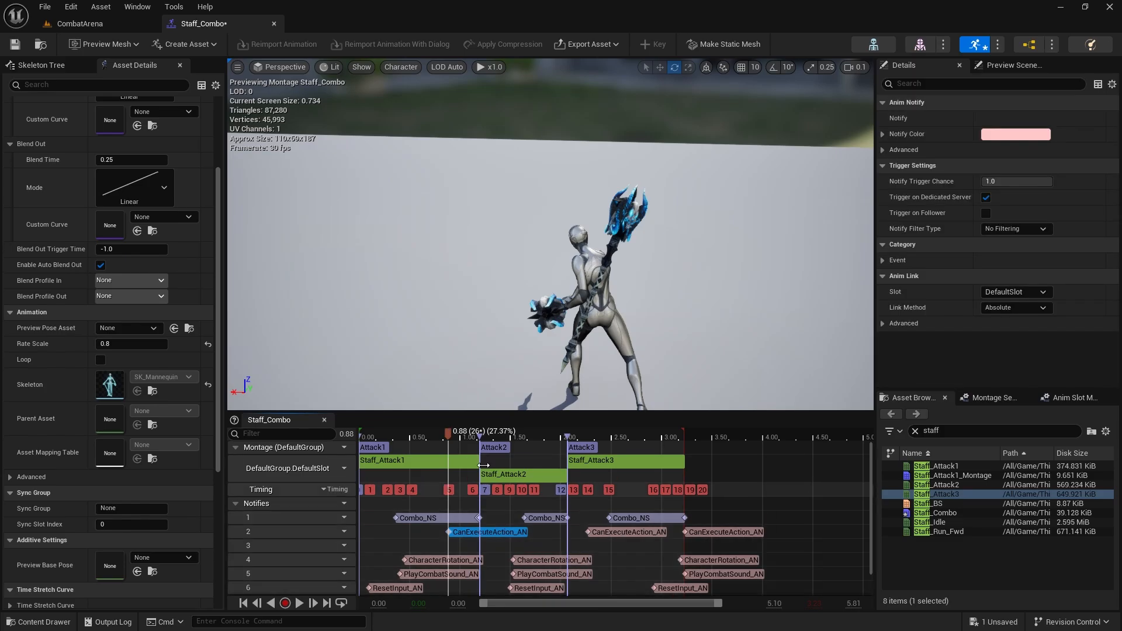
drag(448, 437, 528, 440)
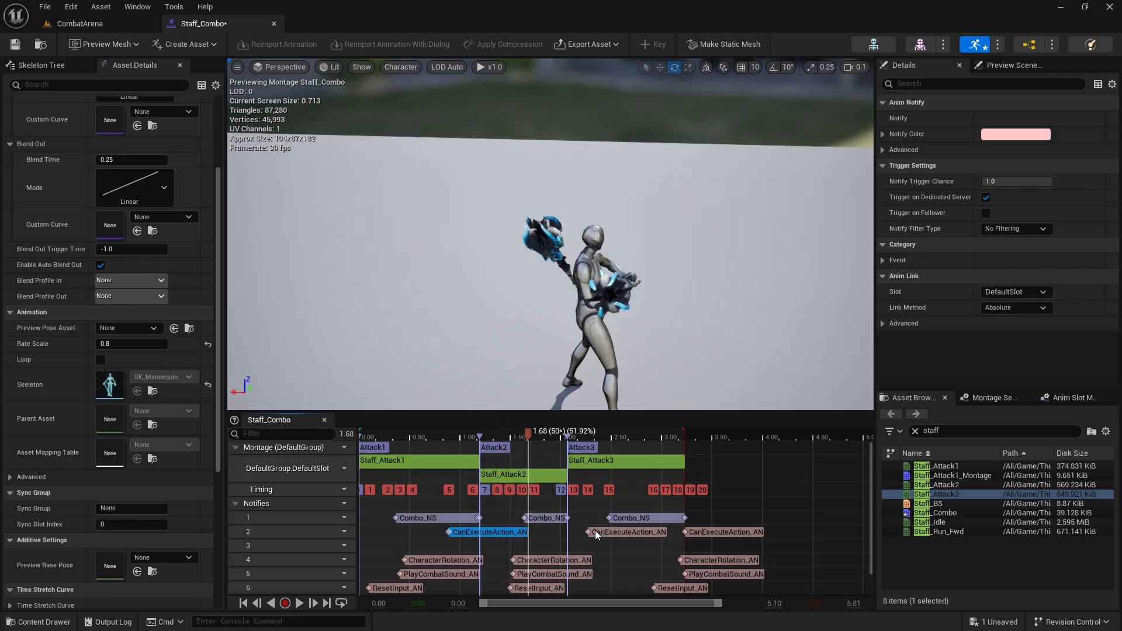
drag(595, 531, 549, 527)
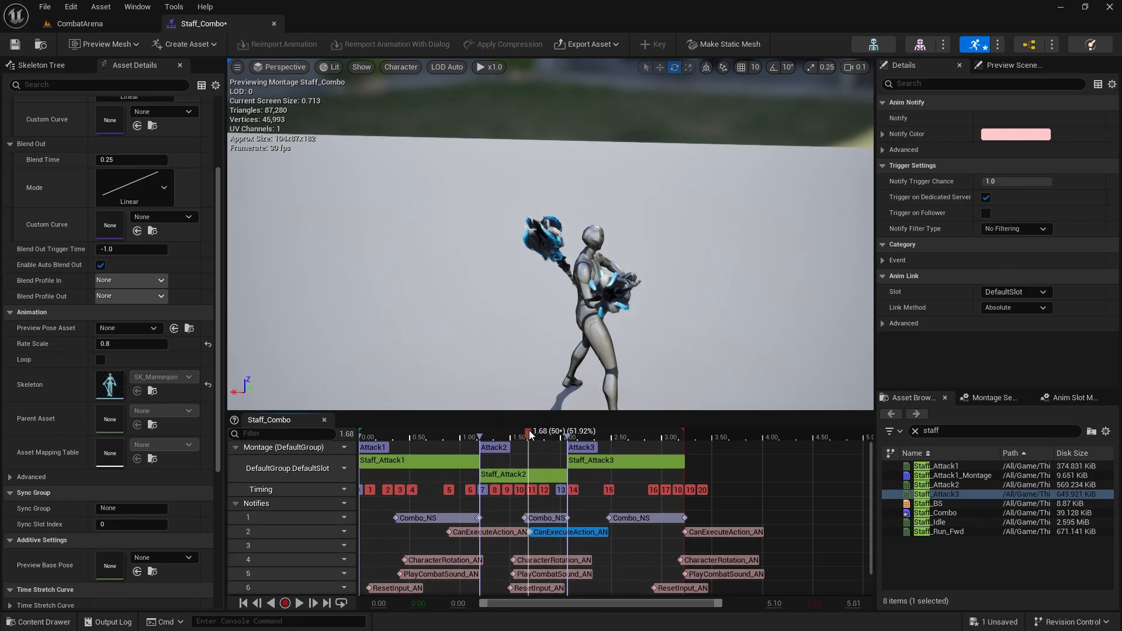
drag(528, 433, 632, 436)
drag(706, 529, 657, 536)
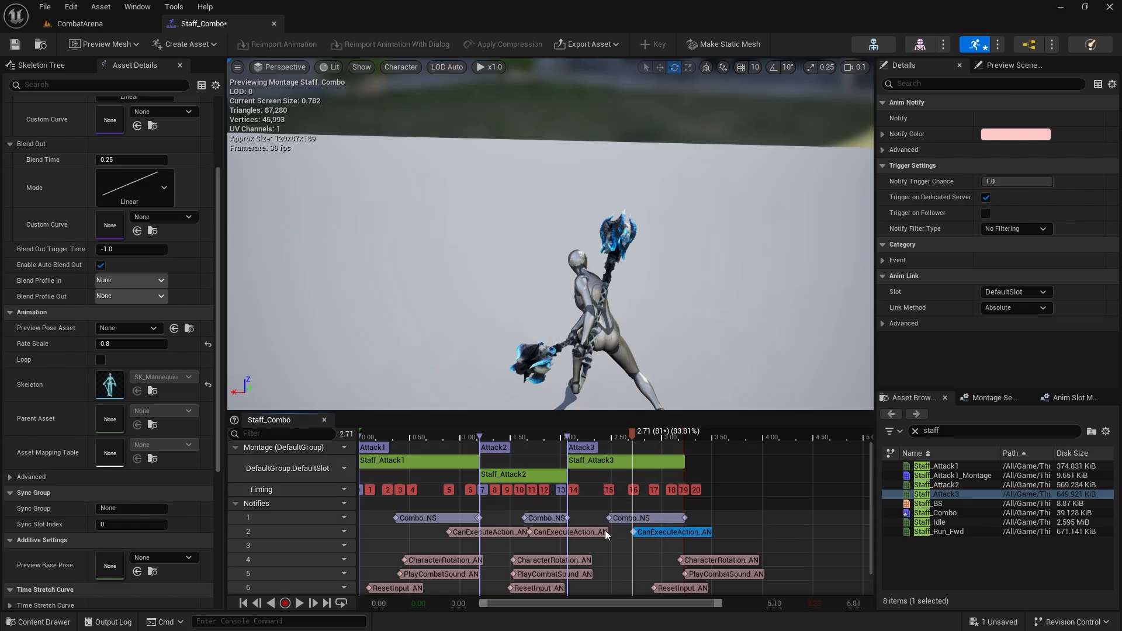
Step: Delete all the CharacterRotation_AN notifies from notify track 4 of the montage
click(444, 556)
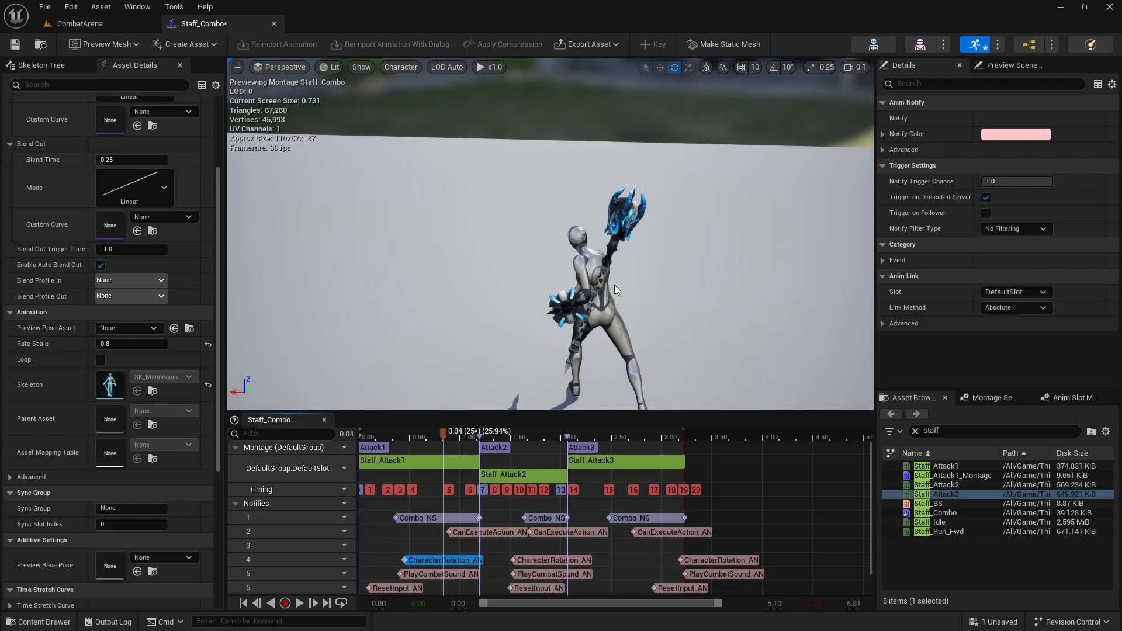
right_drag(668, 247, 743, 210)
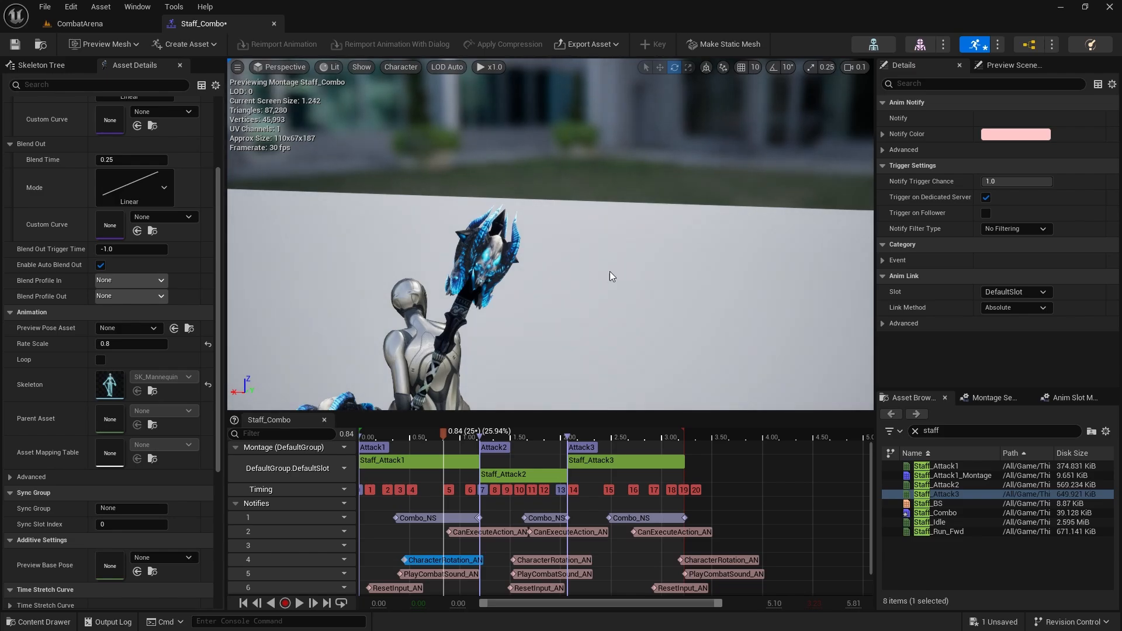
right_drag(609, 275, 603, 216)
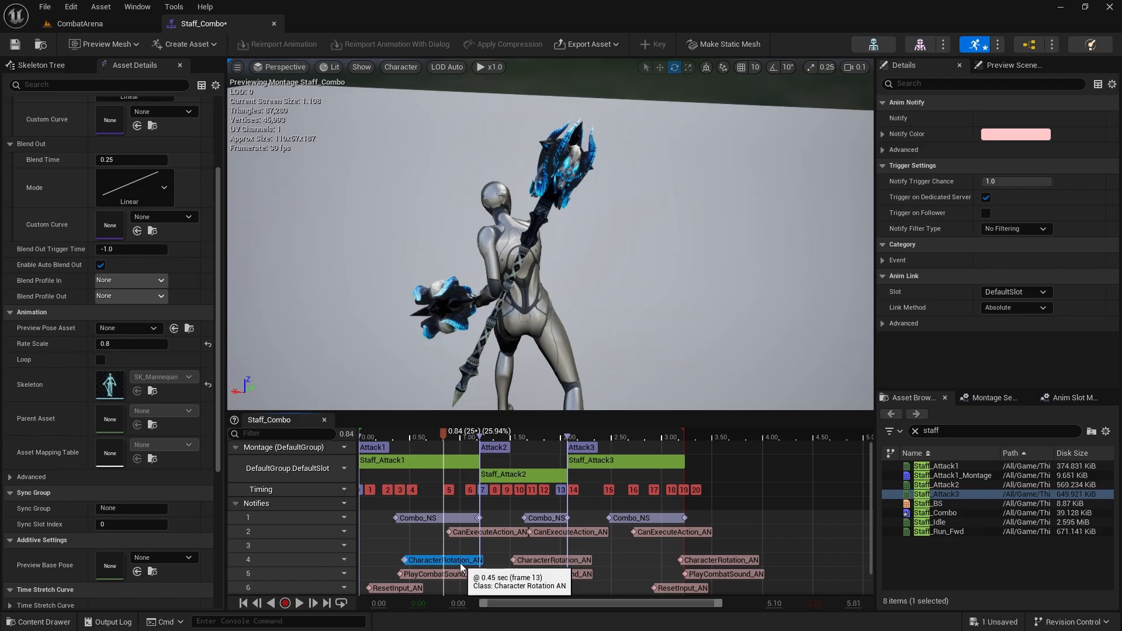
key(Delete)
click(706, 560)
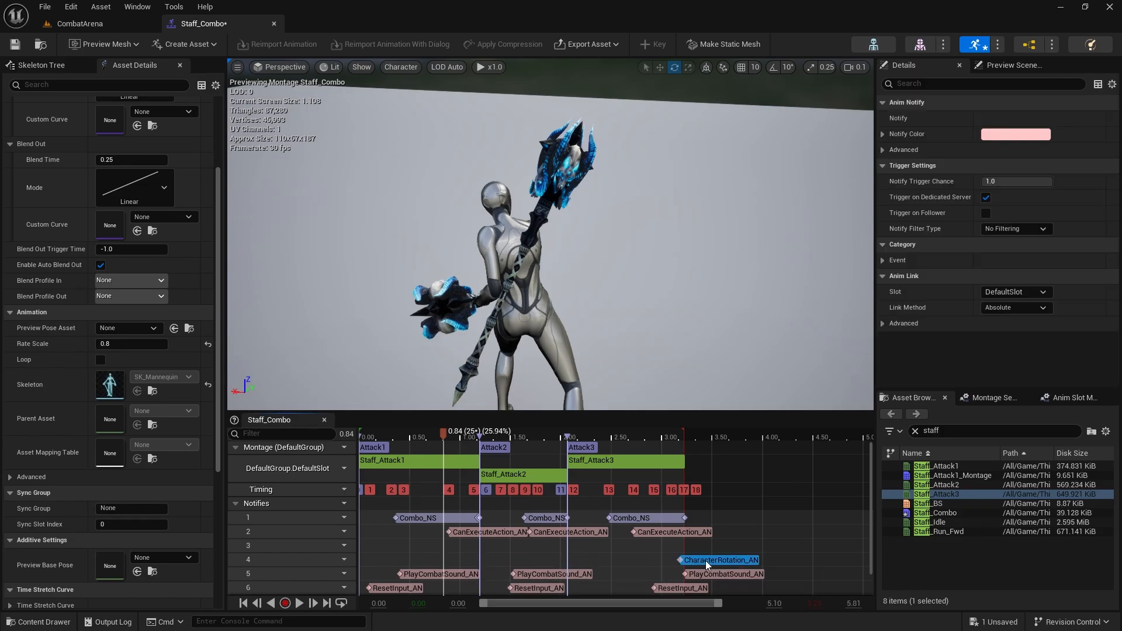
key(Delete)
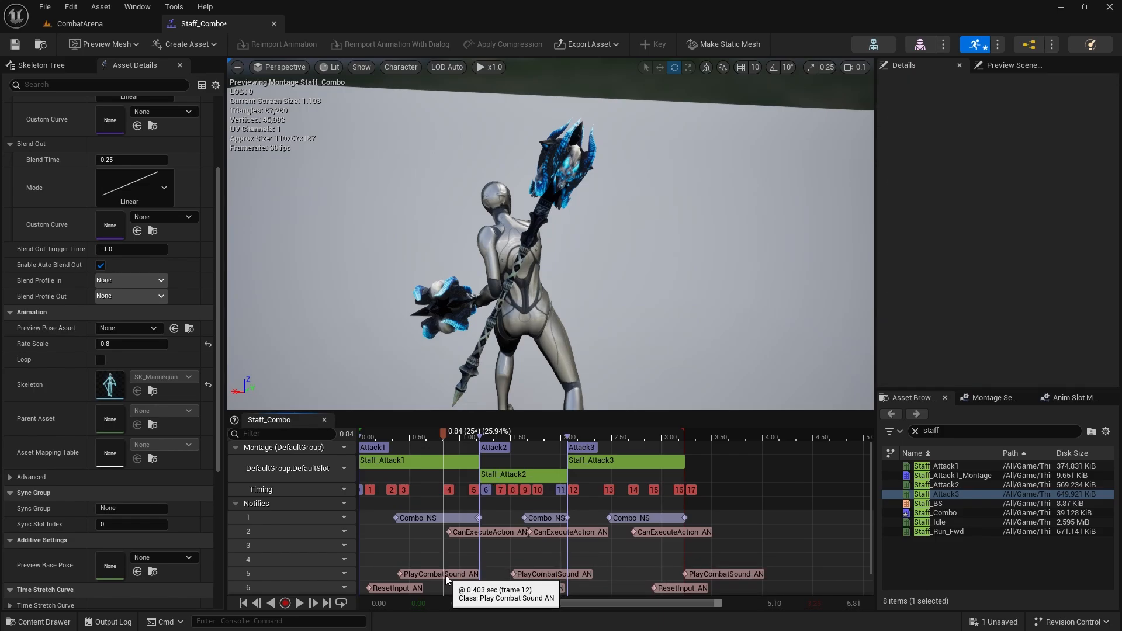
Step: Check the sound timing in the second attack and move the third PlayCombatSound_AN notify earlier into the Staff_Attack3 segment
drag(437, 437, 514, 443)
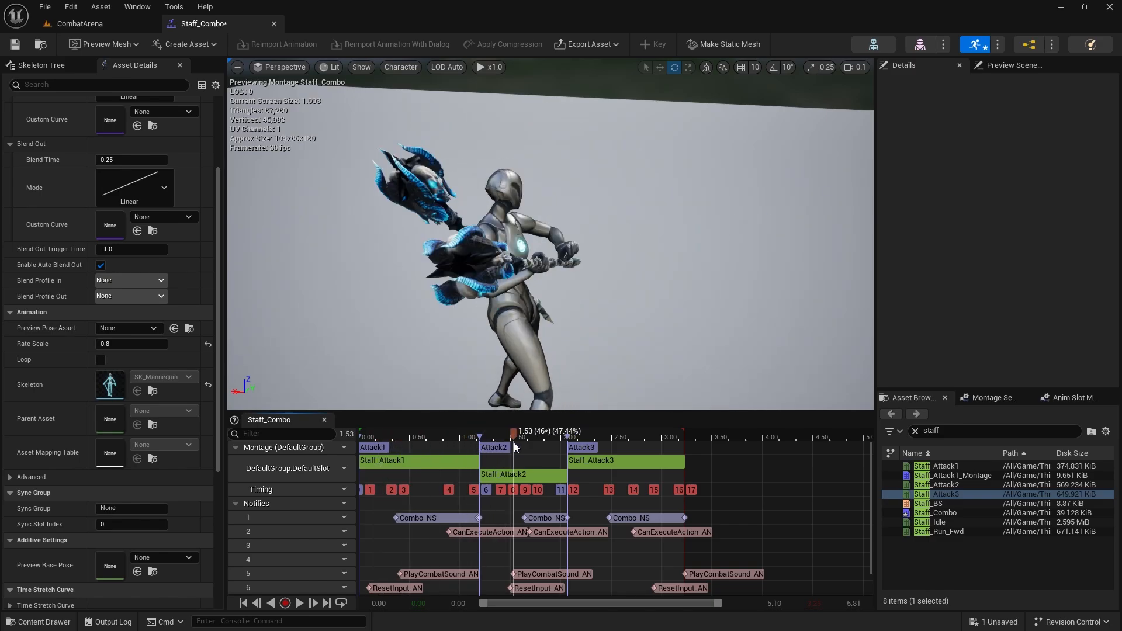
click(552, 574)
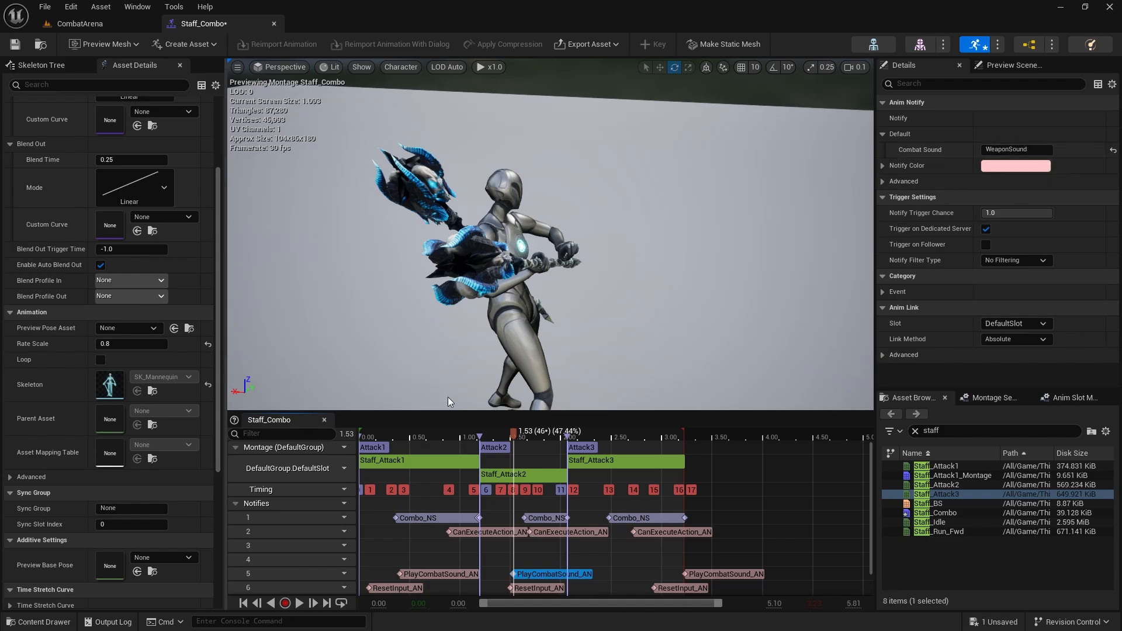
drag(517, 436, 662, 438)
drag(707, 580, 644, 577)
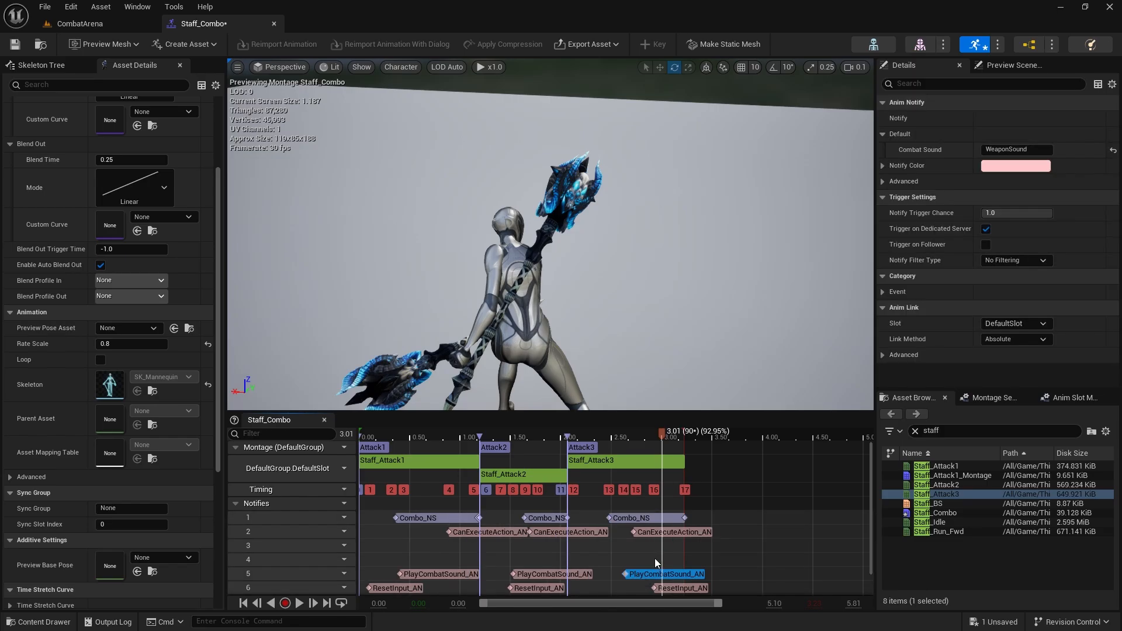
Step: Move the first ResetInput_AN notify slightly later and the second and third ones earlier, and save the montage
drag(658, 436, 367, 437)
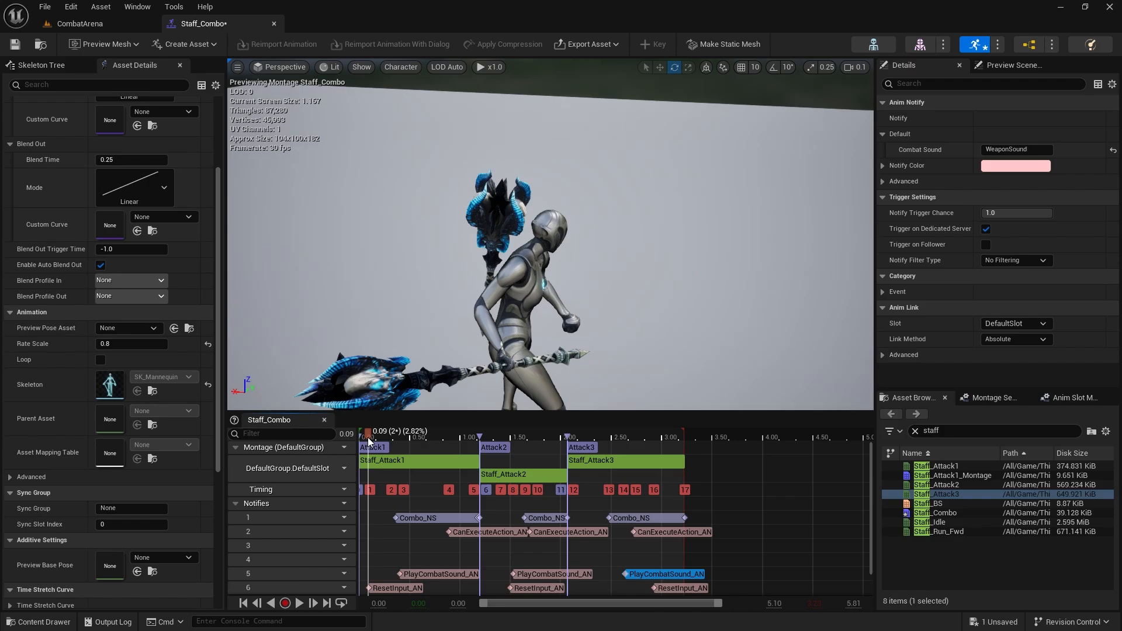
drag(393, 591, 404, 589)
drag(385, 436, 510, 439)
drag(519, 586, 507, 588)
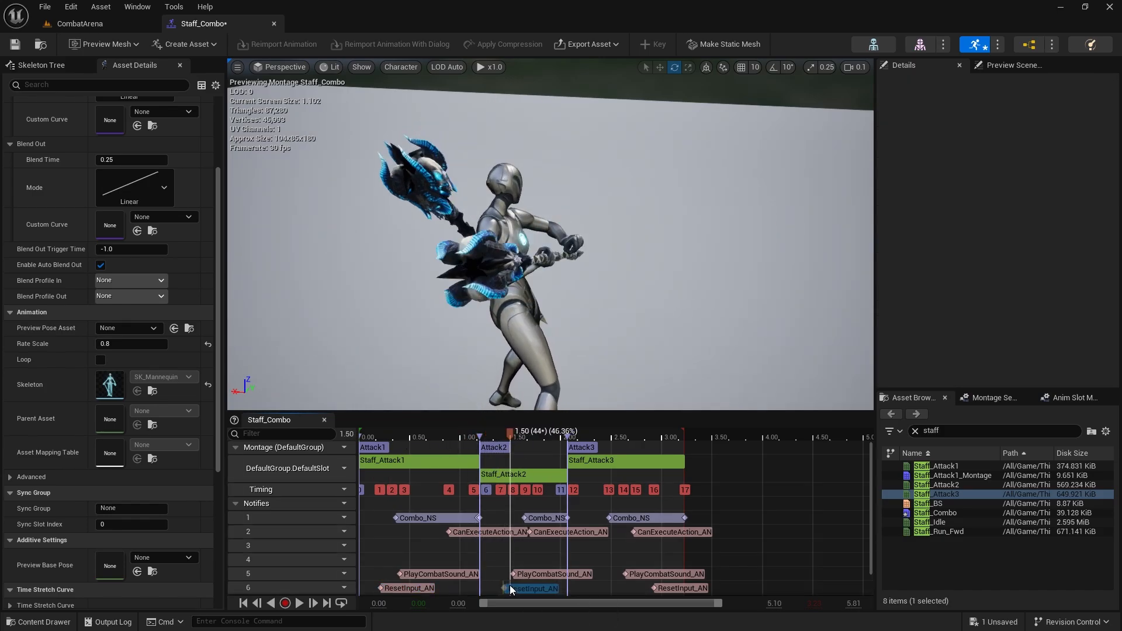
drag(511, 438, 597, 440)
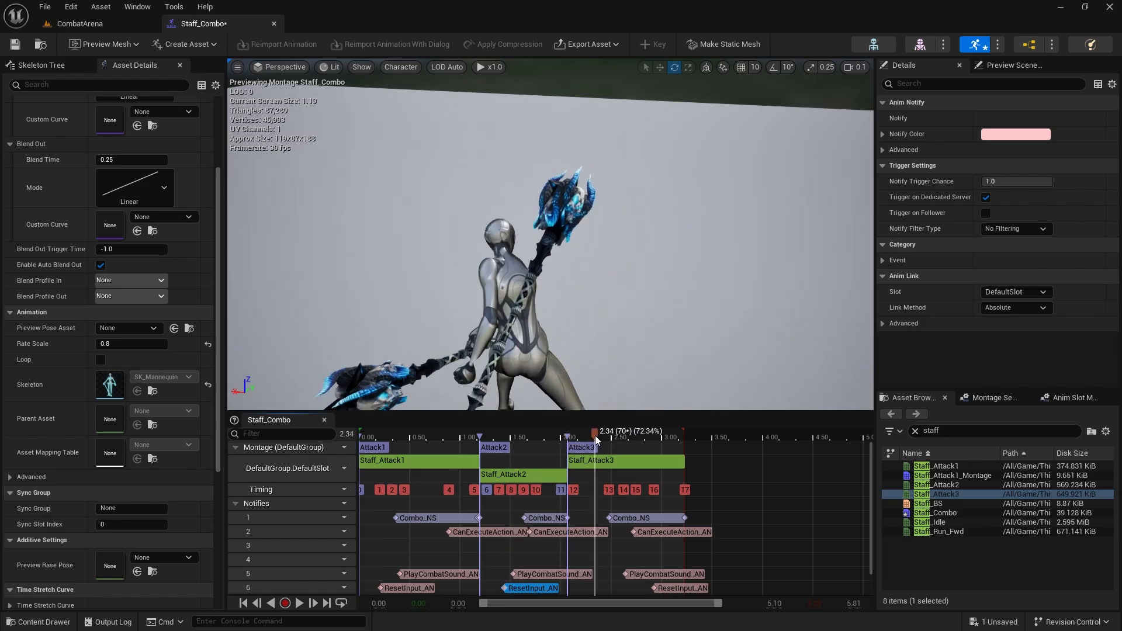
drag(666, 590, 614, 588)
drag(599, 436, 650, 434)
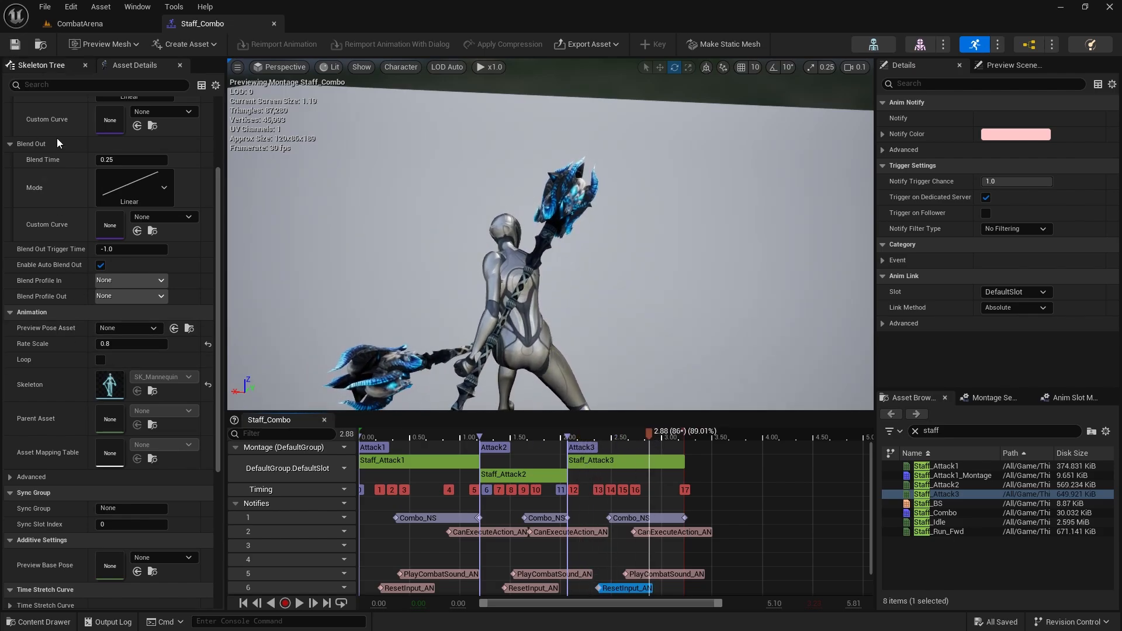
drag(718, 605, 658, 603)
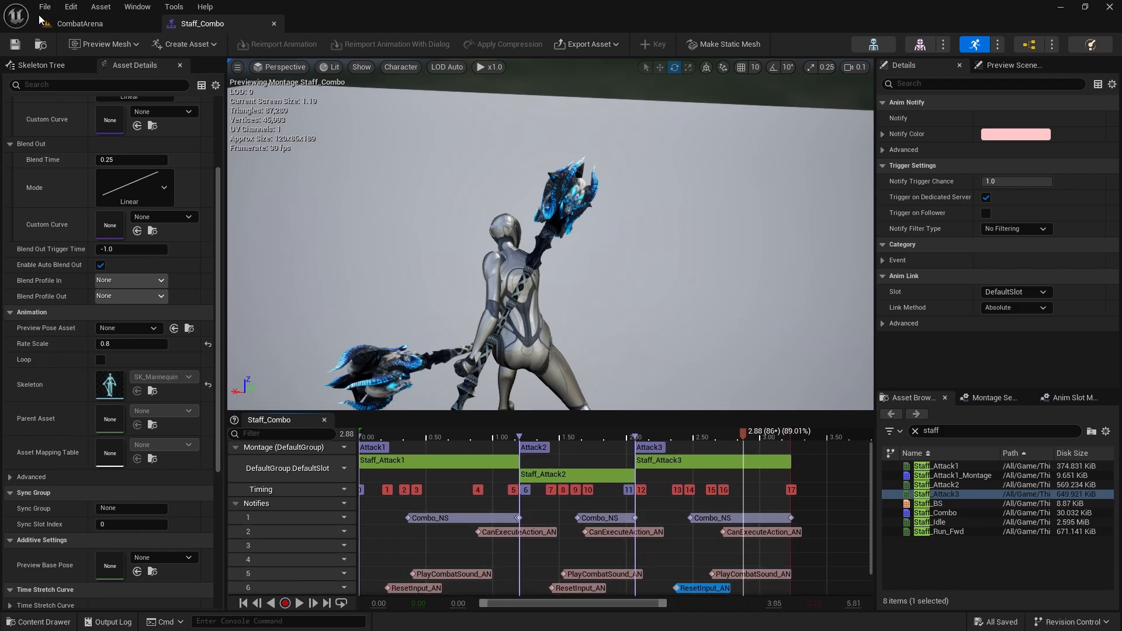
Step: Return to the CombatArena level and open the Player_BP blueprint from the ThirdPerson Blueprints folder
click(80, 23)
click(399, 203)
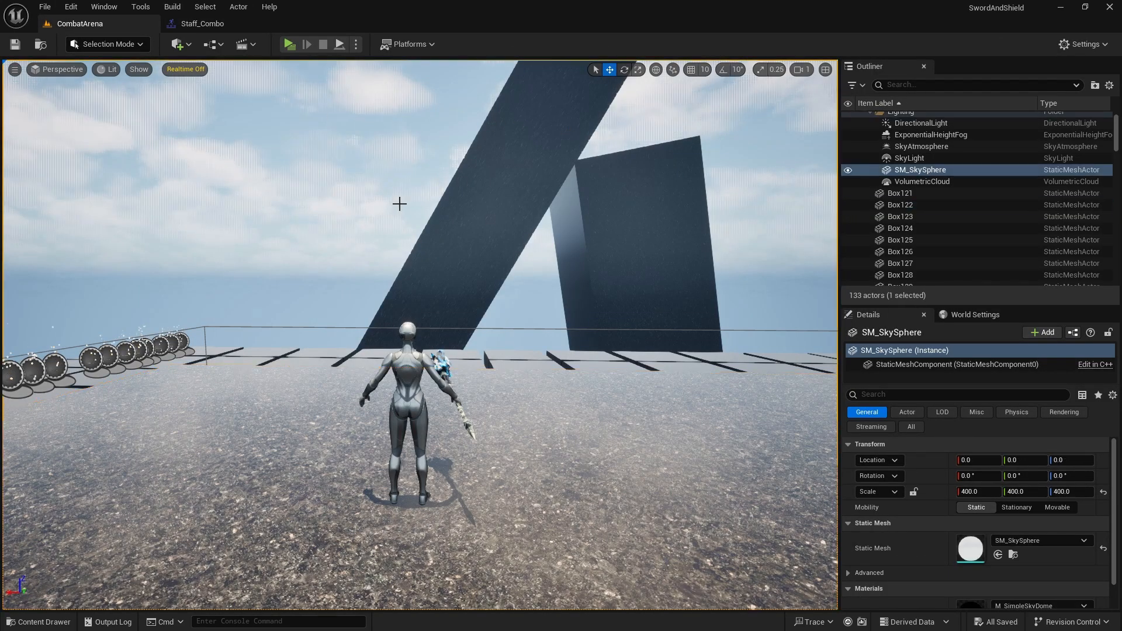
key(ctrl+space)
click(324, 404)
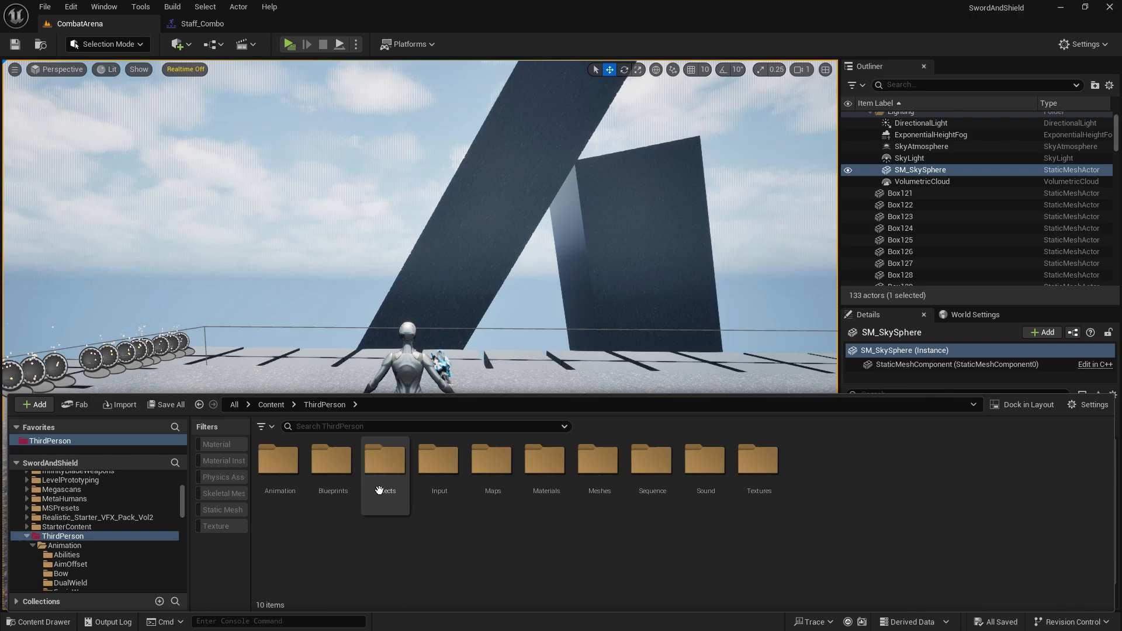
double_click(337, 462)
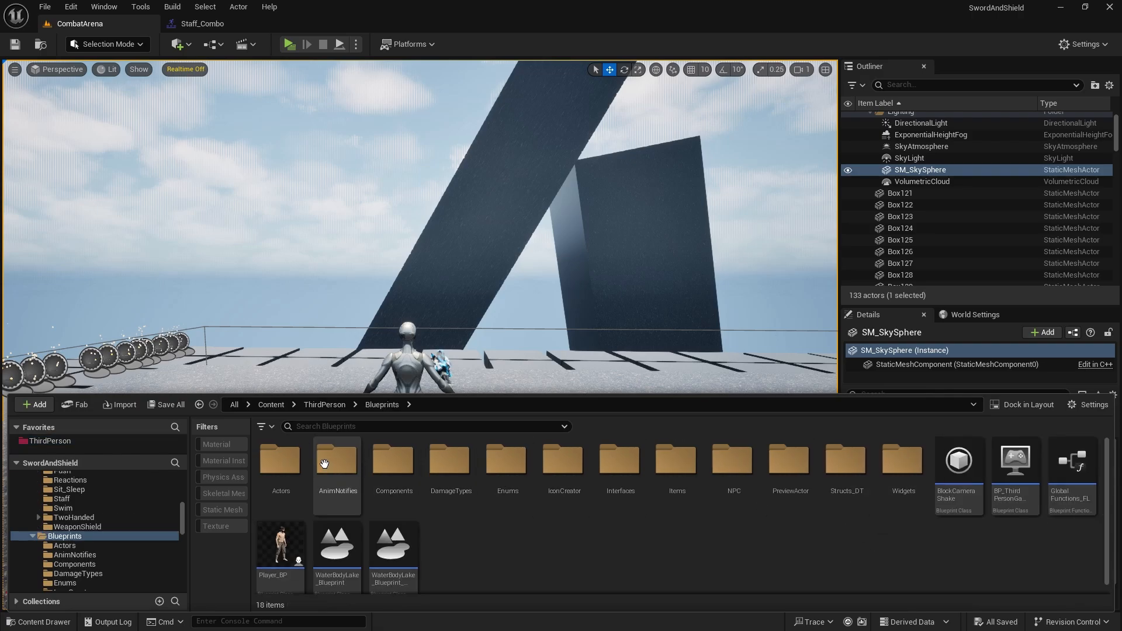
click(296, 527)
double_click(280, 547)
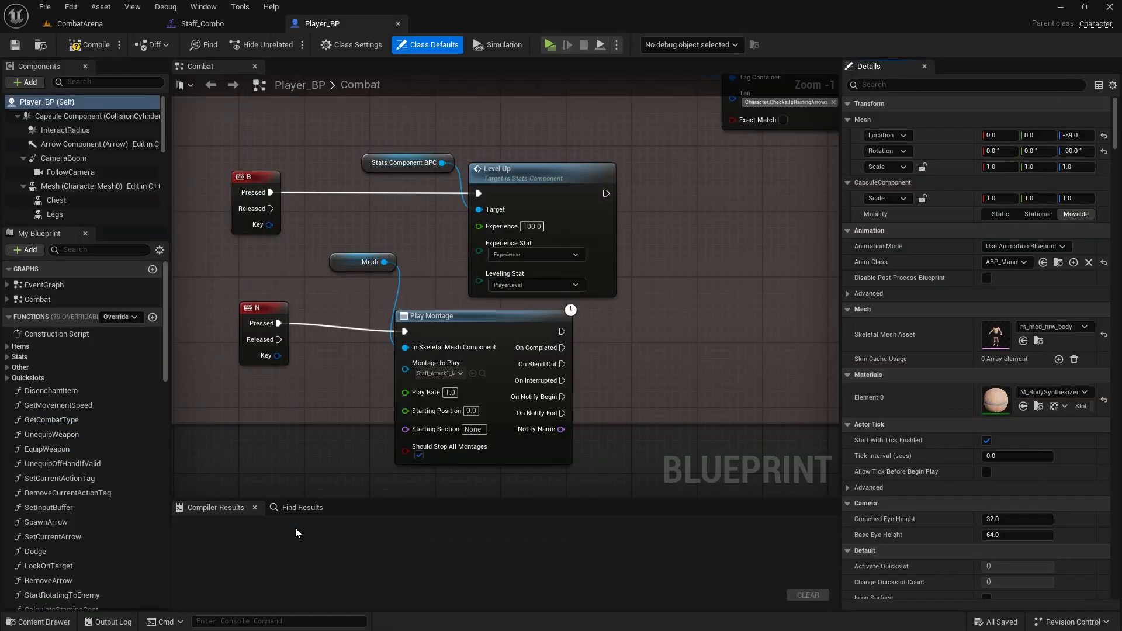
Step: Examine the IA_LMB attack logic in the Combat graph, including the Switch on CombatType_E, the montage Select and the Play Montage nodes
right_drag(456, 468, 629, 312)
right_drag(504, 316, 770, 148)
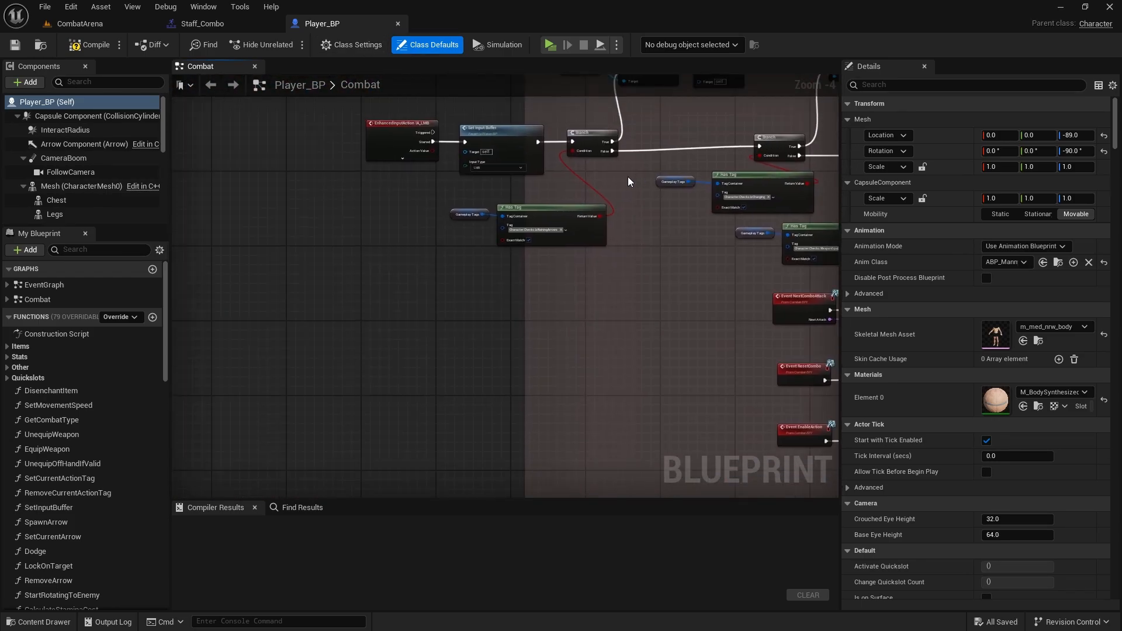
scroll(629, 181, up, 1)
right_drag(614, 185, 401, 247)
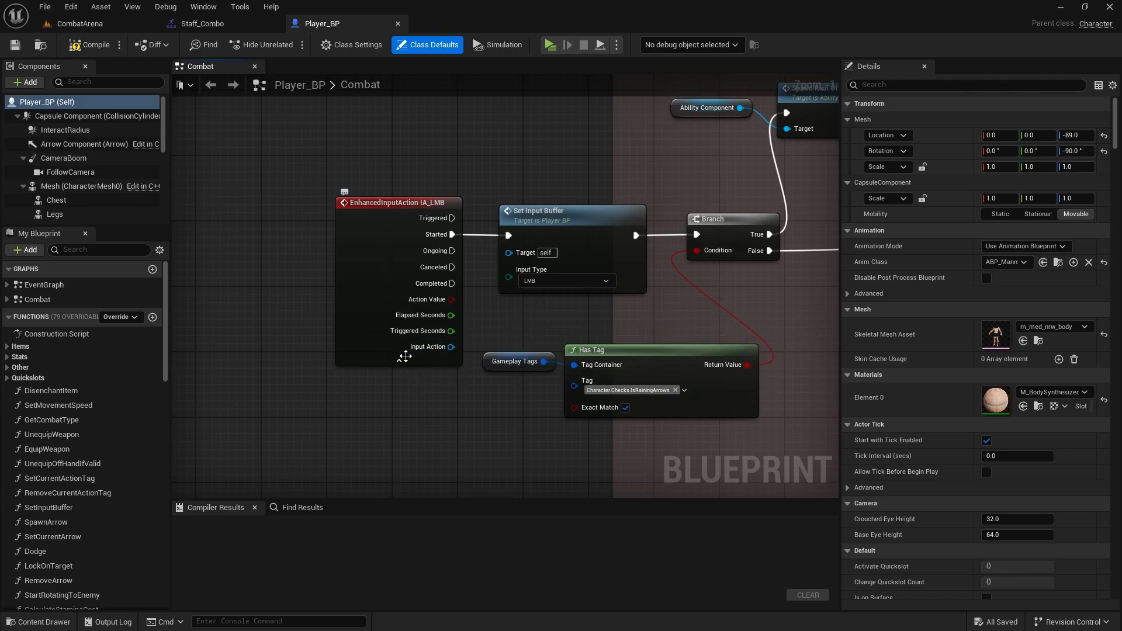
right_drag(584, 263, 260, 241)
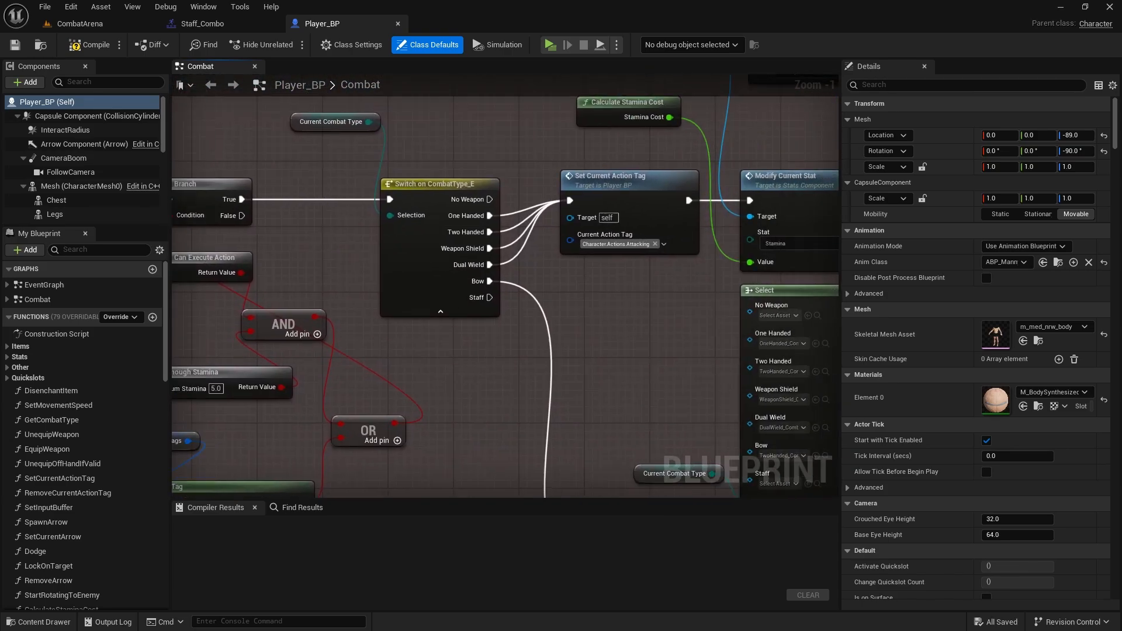
right_drag(629, 322, 838, 278)
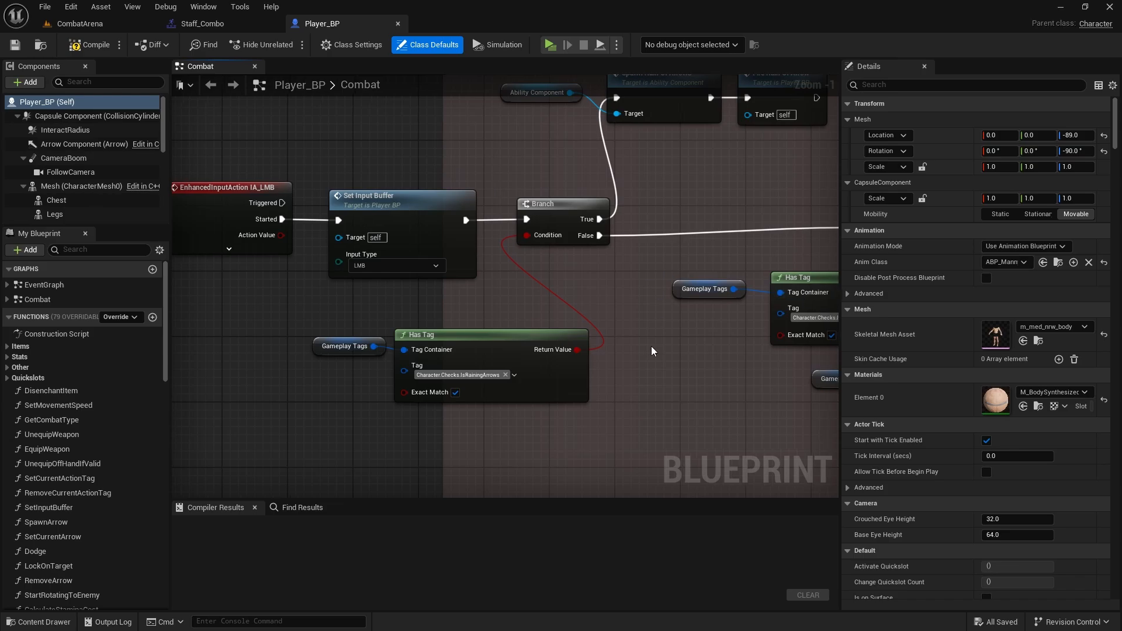
right_drag(659, 291, 173, 178)
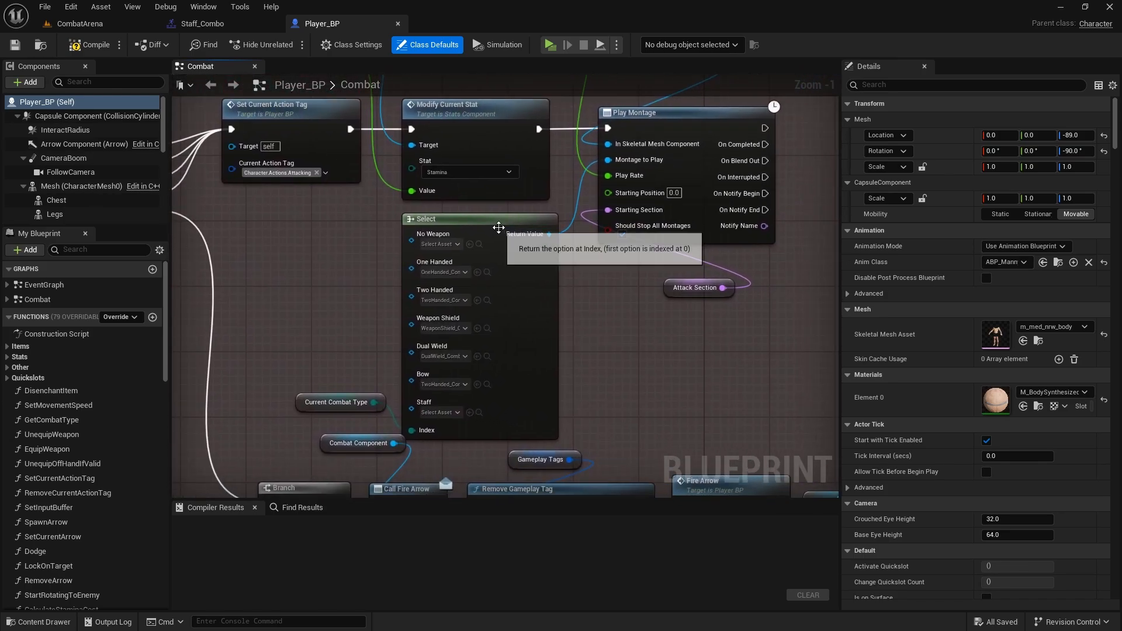
scroll(374, 258, down, 1)
right_drag(346, 253, 1121, 267)
scroll(444, 230, down, 2)
right_drag(574, 220, 174, 211)
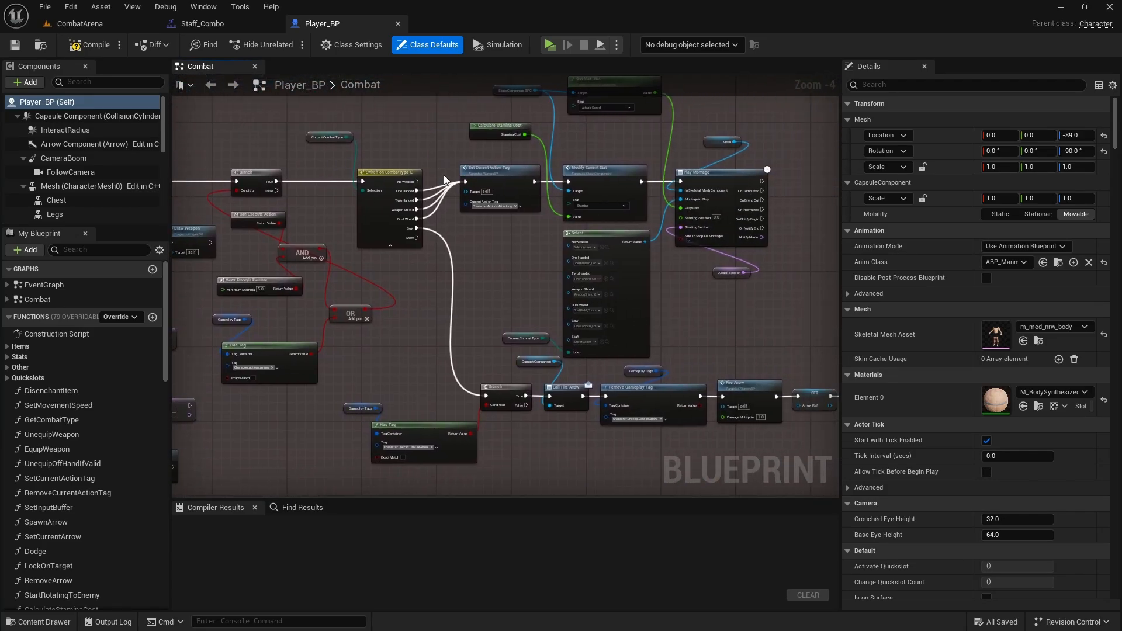
Step: Connect the Staff output of Switch on CombatType_E to the Set Current Action Tag node's execution input
scroll(440, 182, up, 2)
right_drag(376, 260, 347, 235)
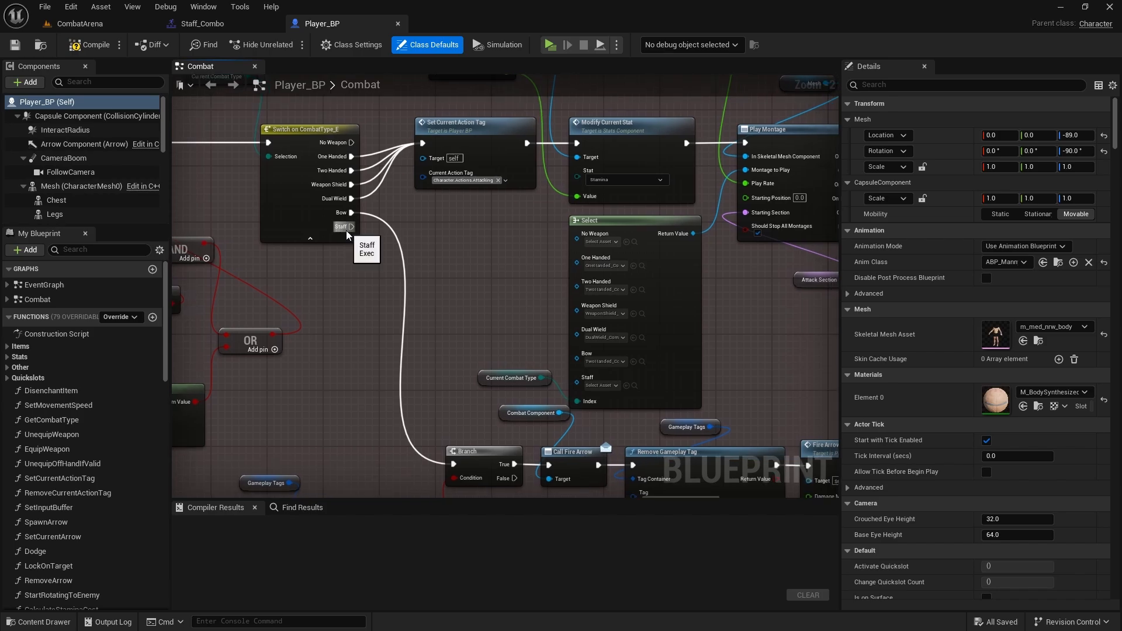
drag(349, 227, 430, 166)
scroll(469, 195, up, 2)
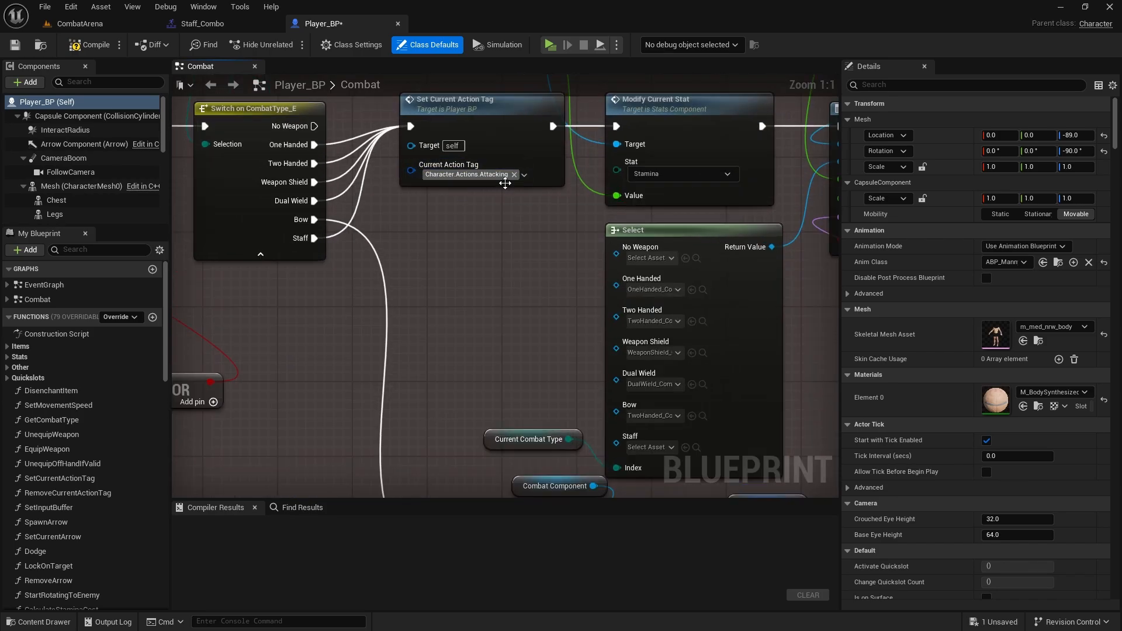
Step: Assign the Staff_Combo montage to the Staff option of the Select node feeding Play Montage
right_drag(505, 183, 402, 214)
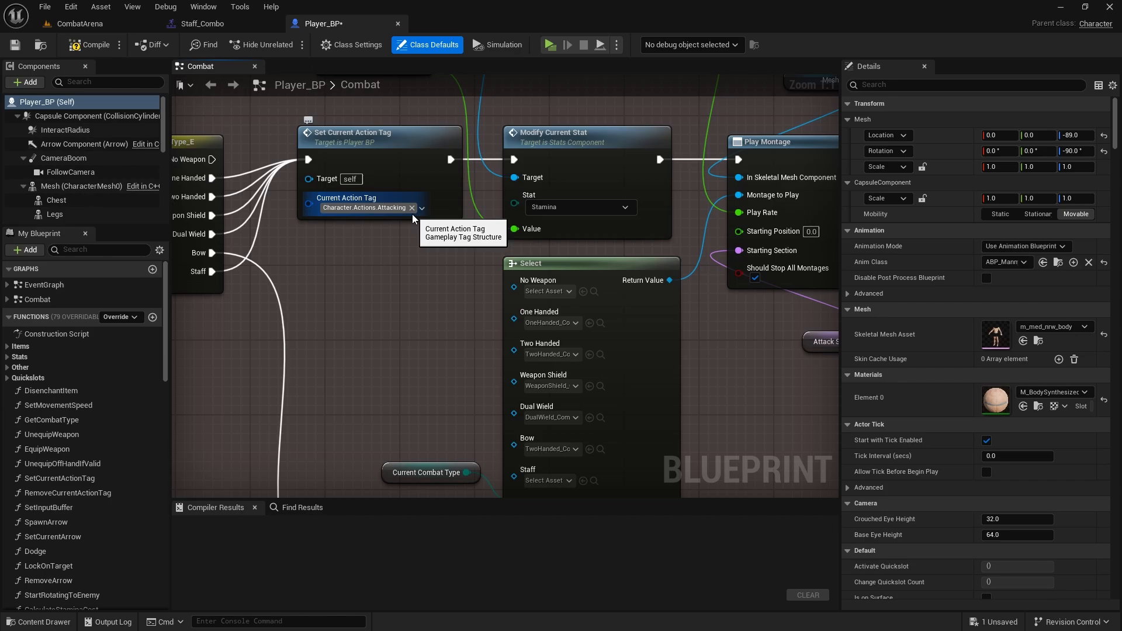
right_drag(527, 229, 494, 236)
scroll(520, 250, down, 2)
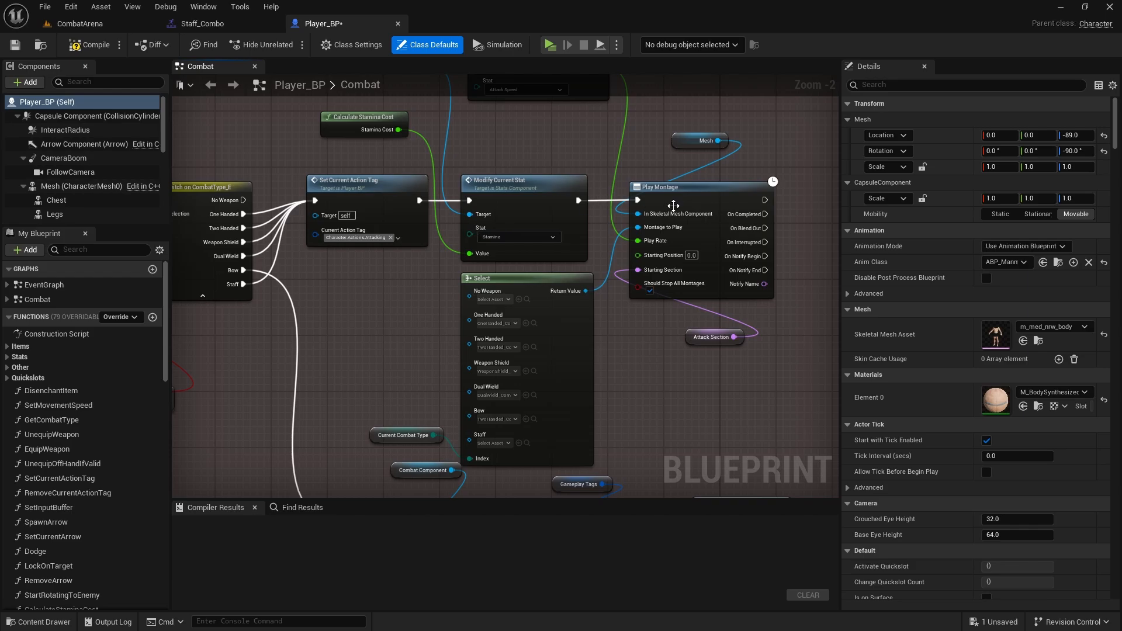
scroll(674, 206, up, 1)
right_drag(544, 365, 594, 161)
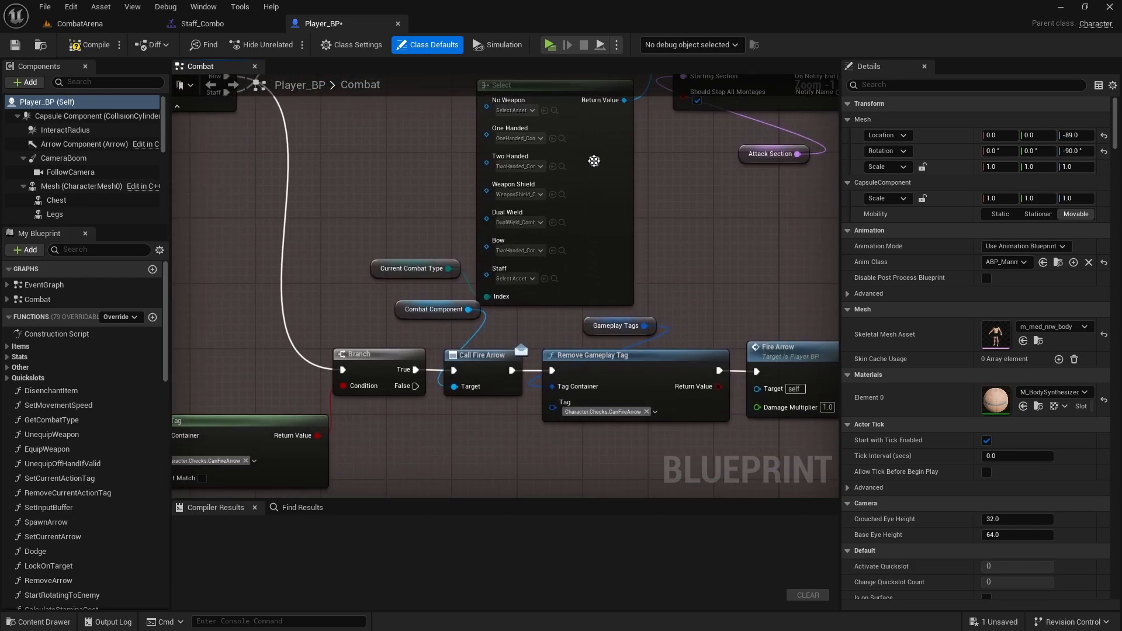
click(521, 279)
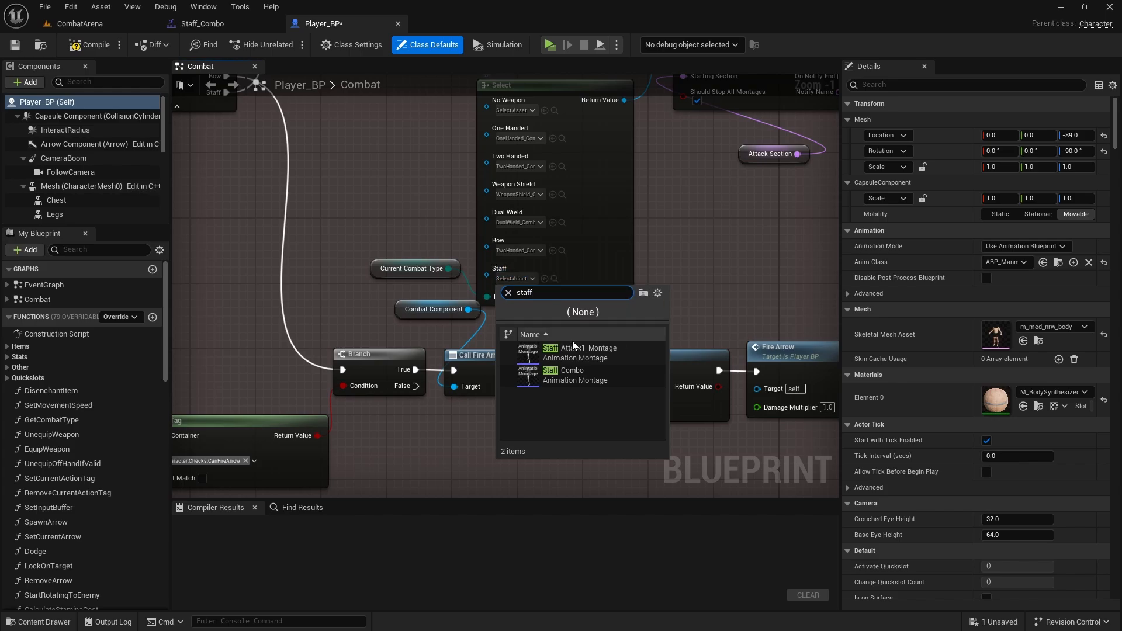
click(566, 374)
Step: Open the Staff_Combo montage, set its Rate Scale to 0.6 and save it
right_drag(691, 264, 672, 325)
click(541, 341)
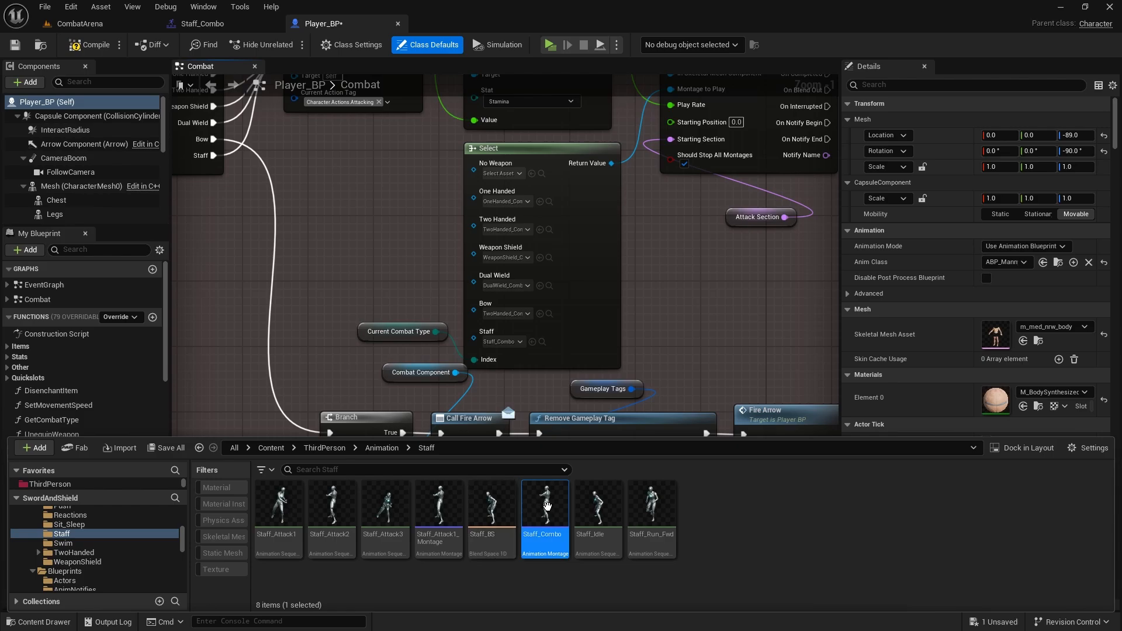
double_click(529, 504)
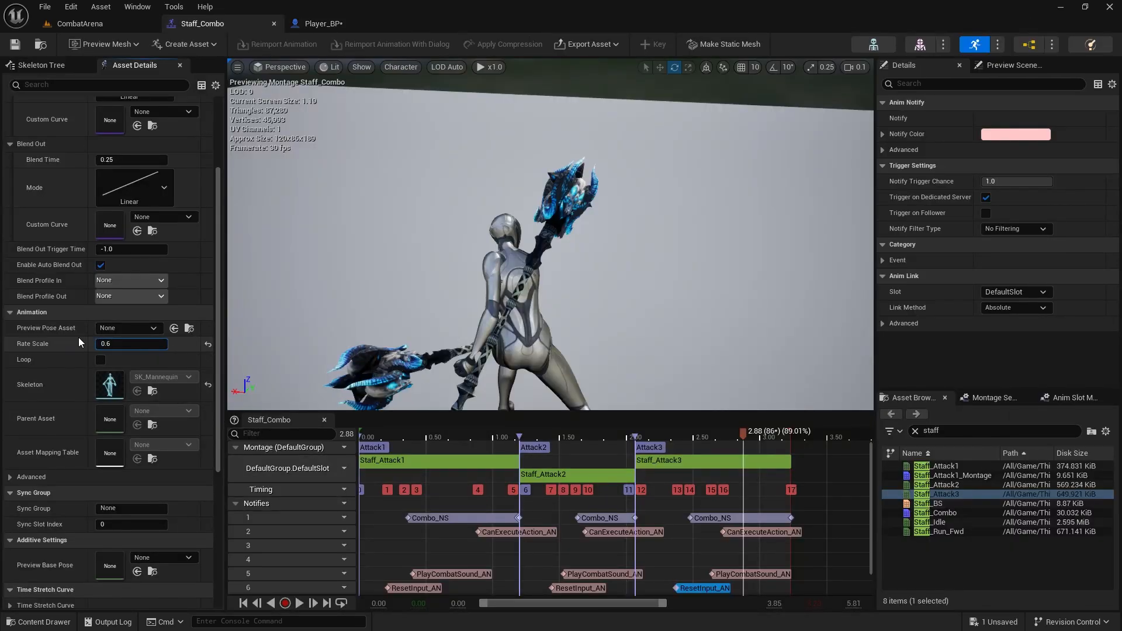
key(Return)
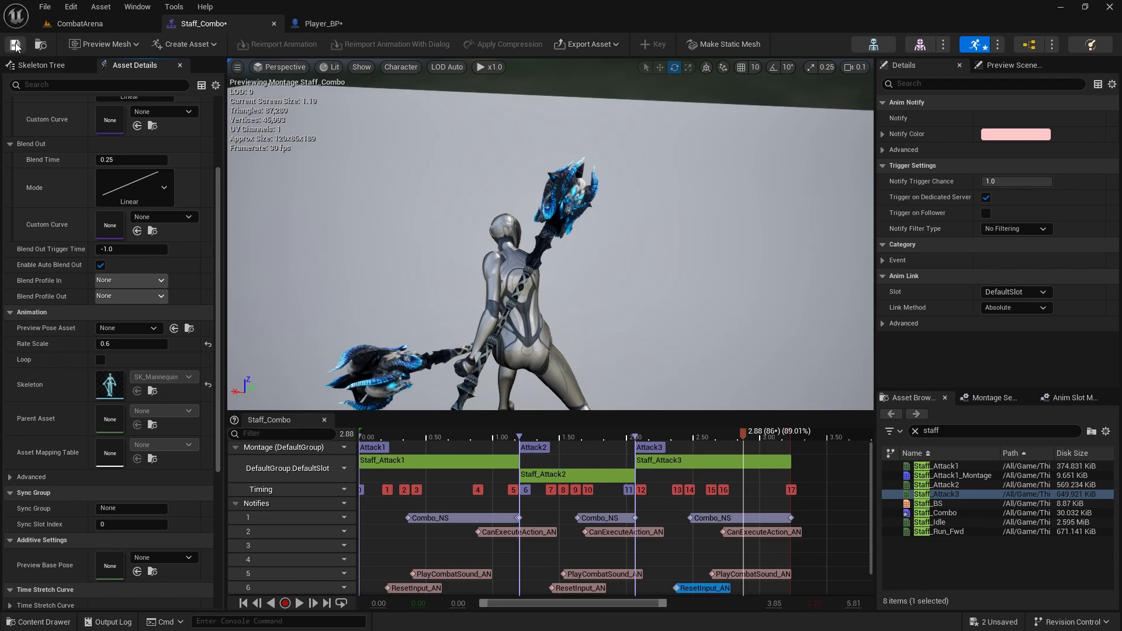
click(16, 45)
Step: Return to the attack logic in Player_BP's Combat graph
click(70, 7)
click(80, 25)
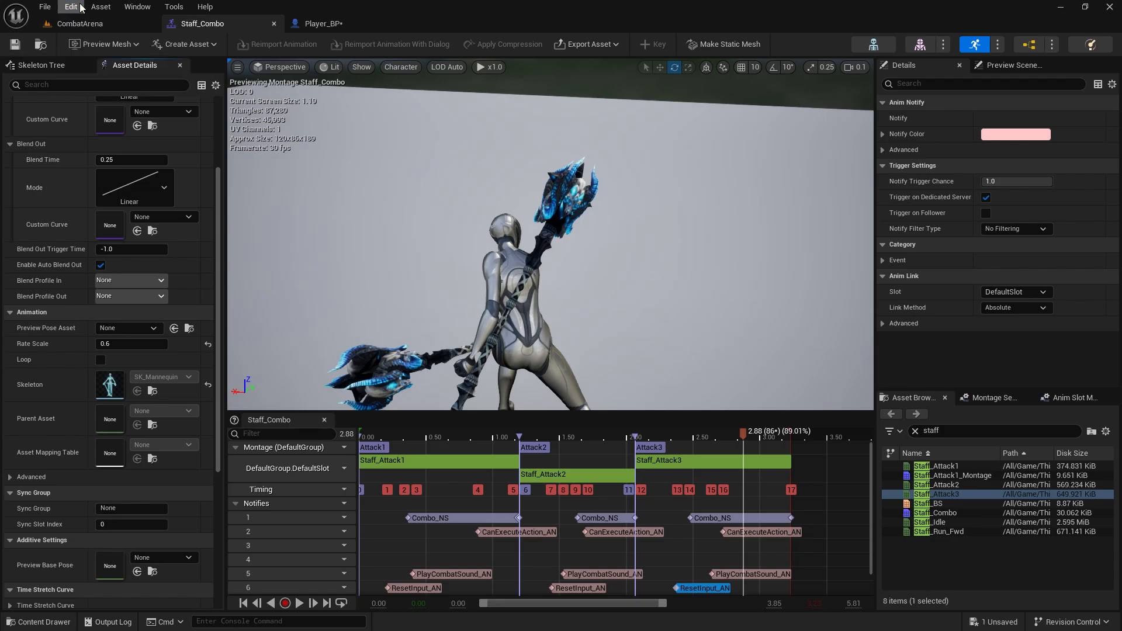
click(328, 23)
click(237, 20)
click(326, 25)
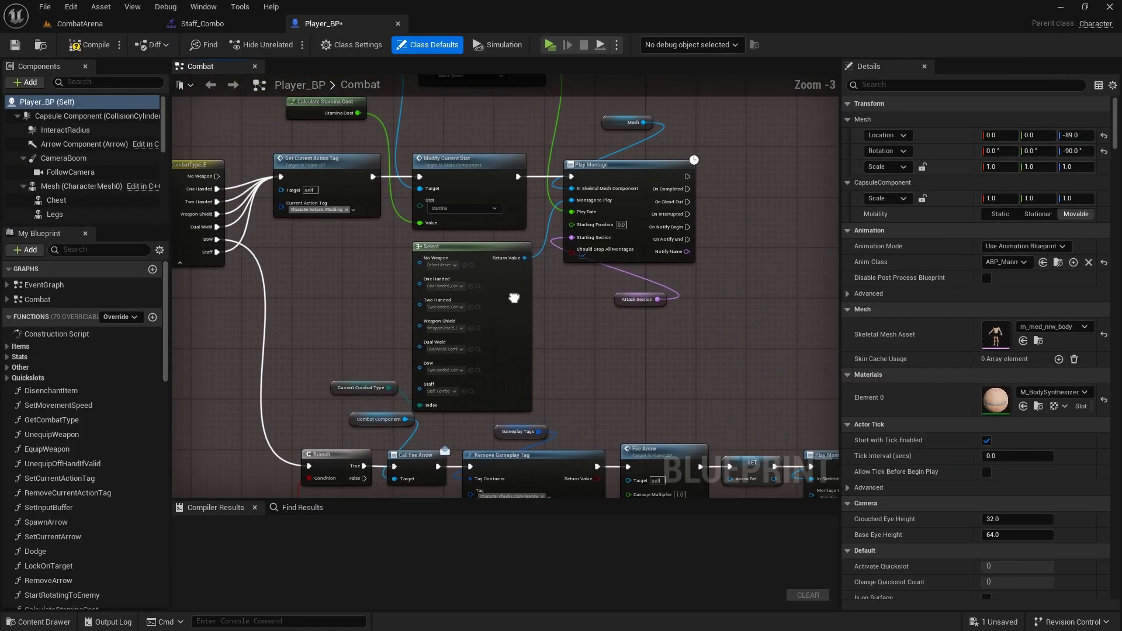
right_drag(514, 298, 669, 243)
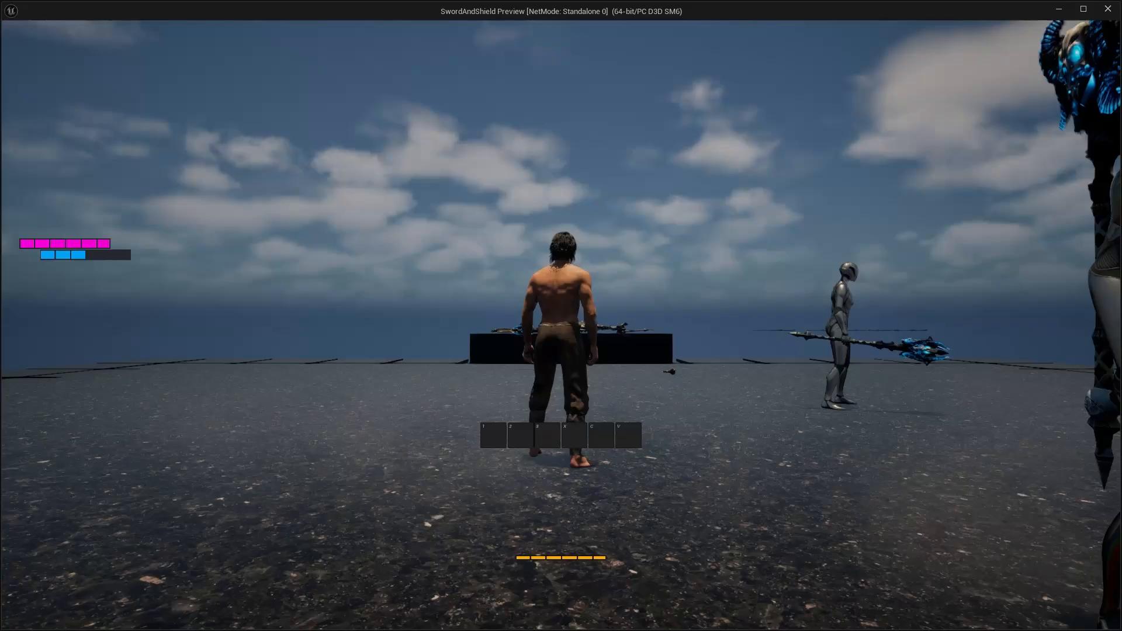
Step: Run the game preview, loot the Death Whisper staff and equip it from the inventory
key(w)
key(e)
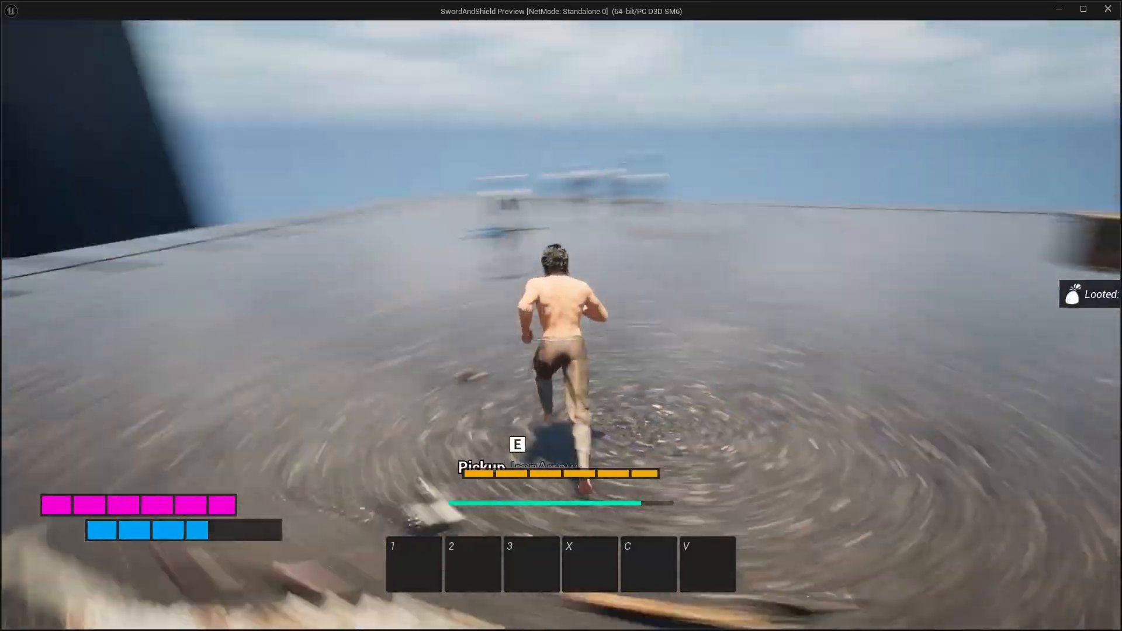
key(i)
key(i)
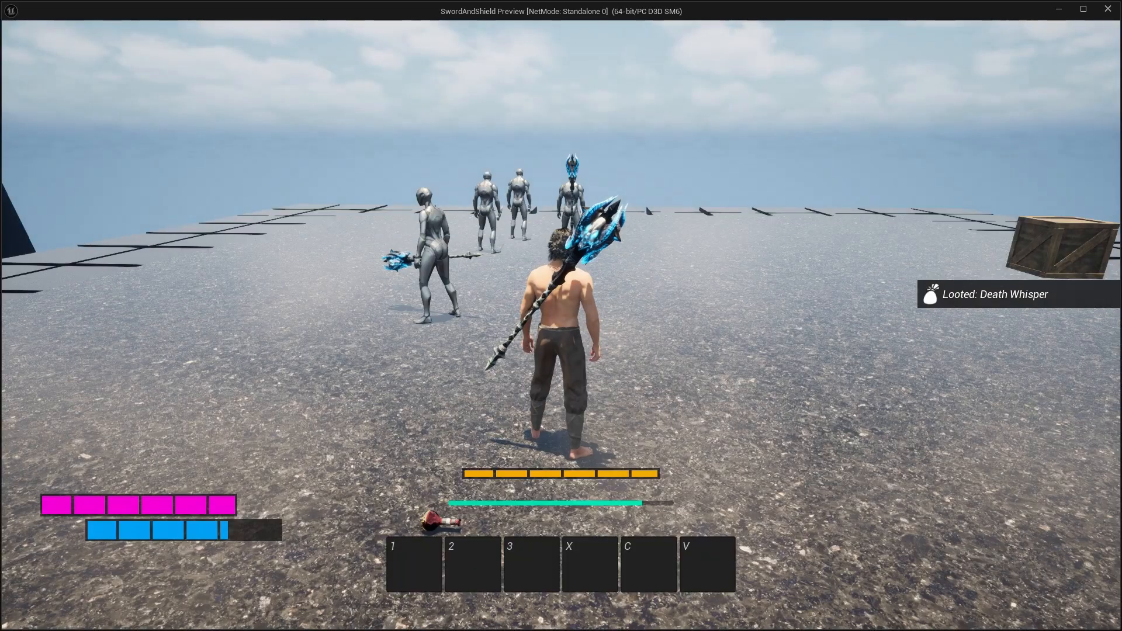
Step: Test the staff attacks in the game preview while moving the character around the arena
key(w)
key(w)
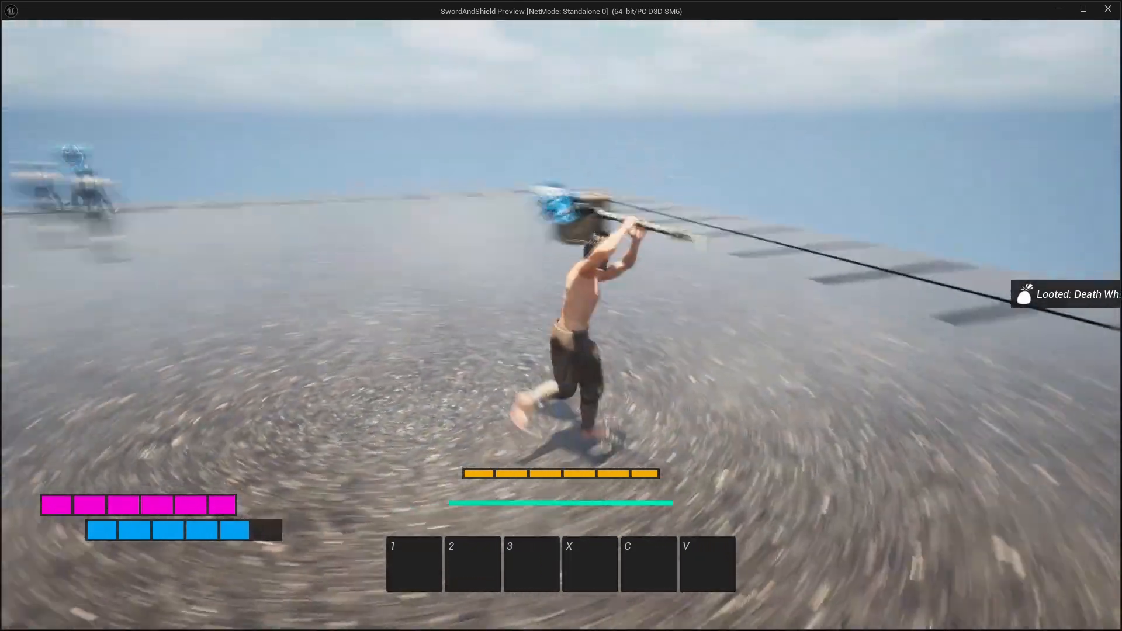
key(w)
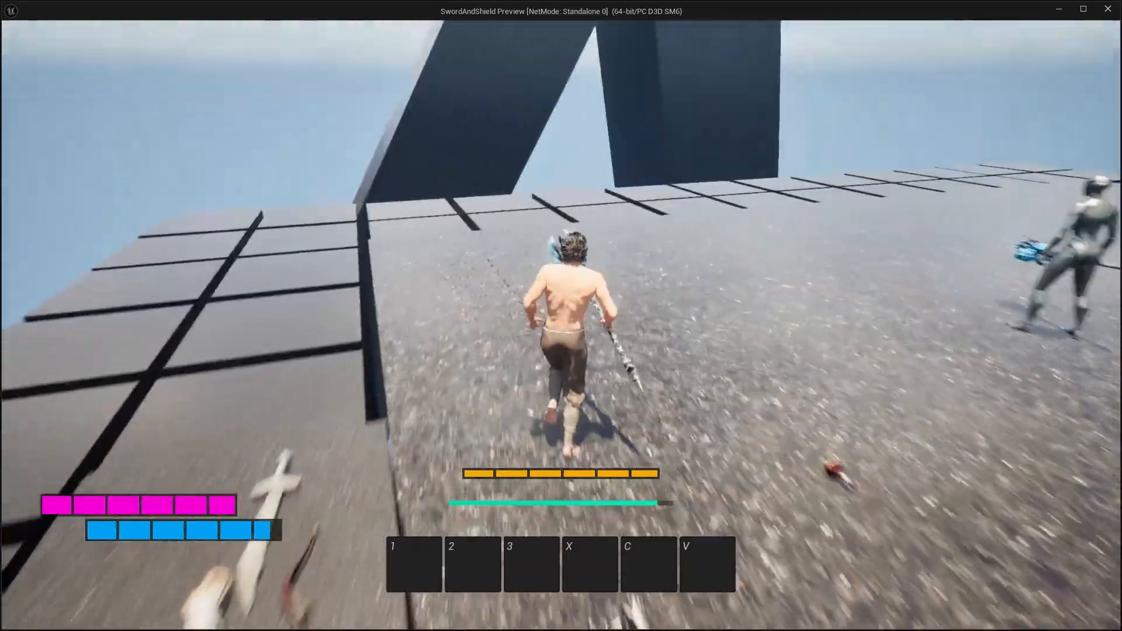
key(w)
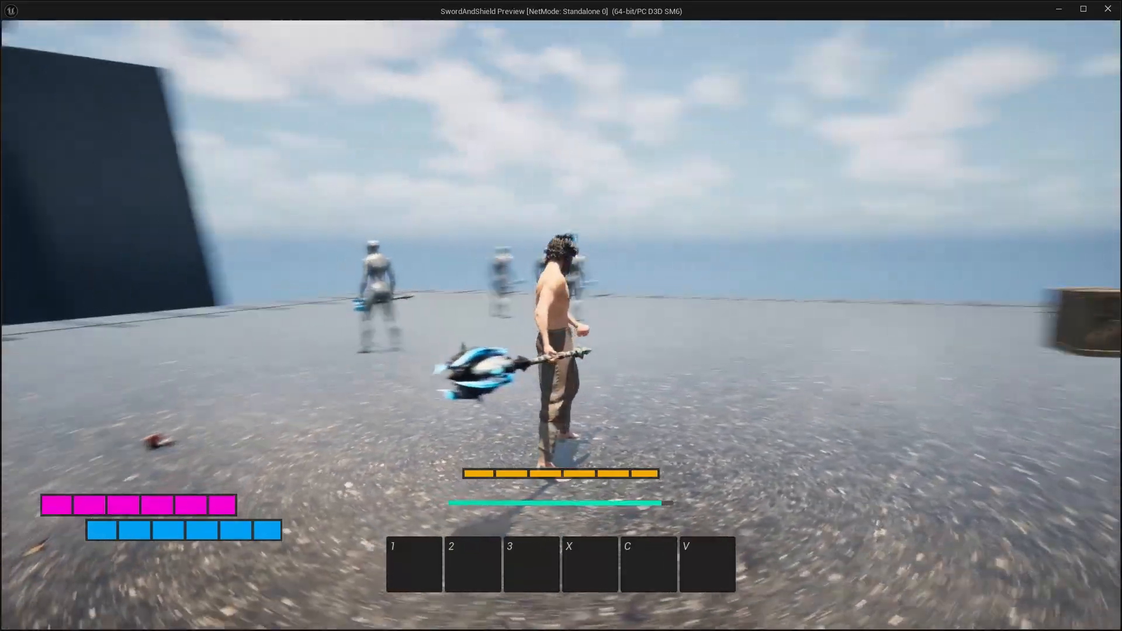
key(w)
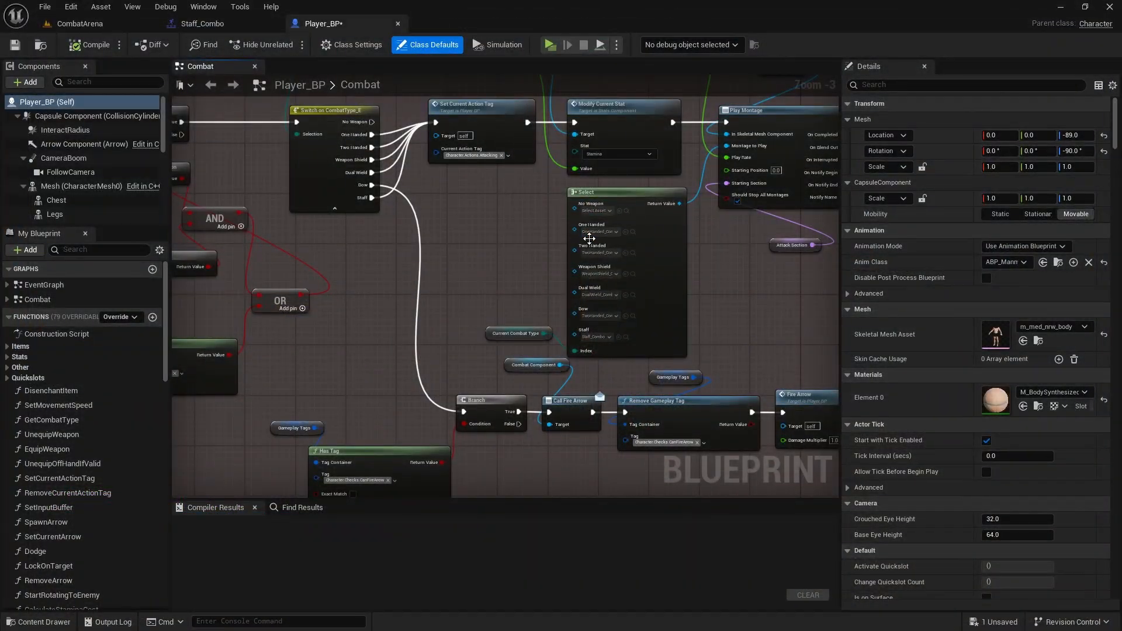
Step: Play the Staff_Combo montage preview to check its attack speed
click(203, 24)
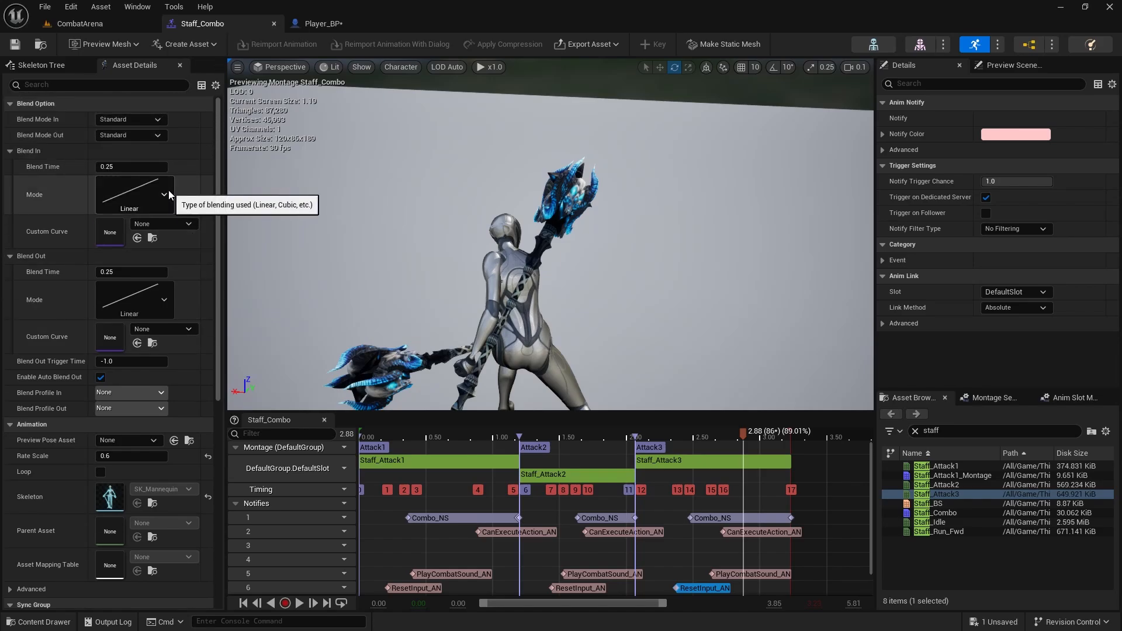
click(433, 461)
click(299, 603)
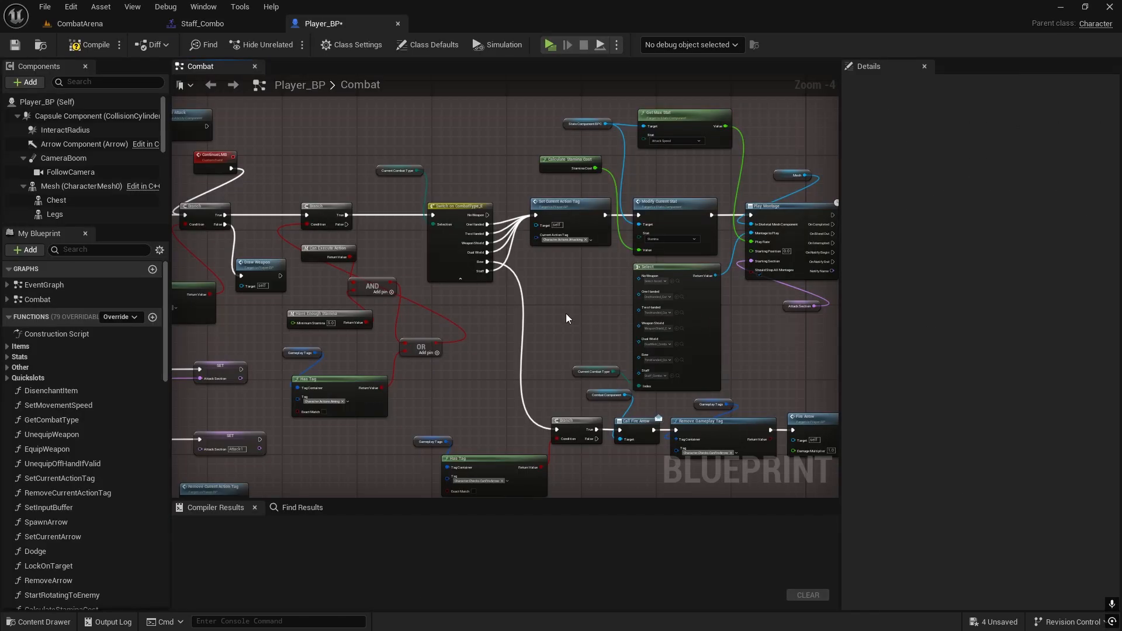
Step: Examine how the Get Max Stat node for Attack Speed drives Play Montage's Play Rate in Player_BP
scroll(567, 318, up, 5)
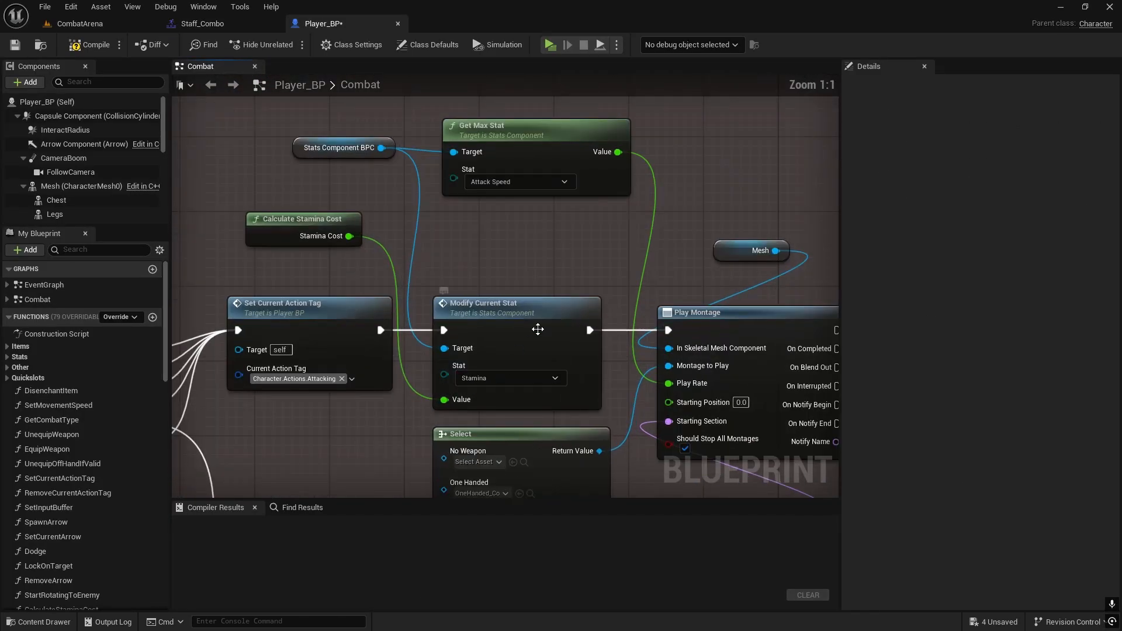
right_drag(499, 281, 531, 259)
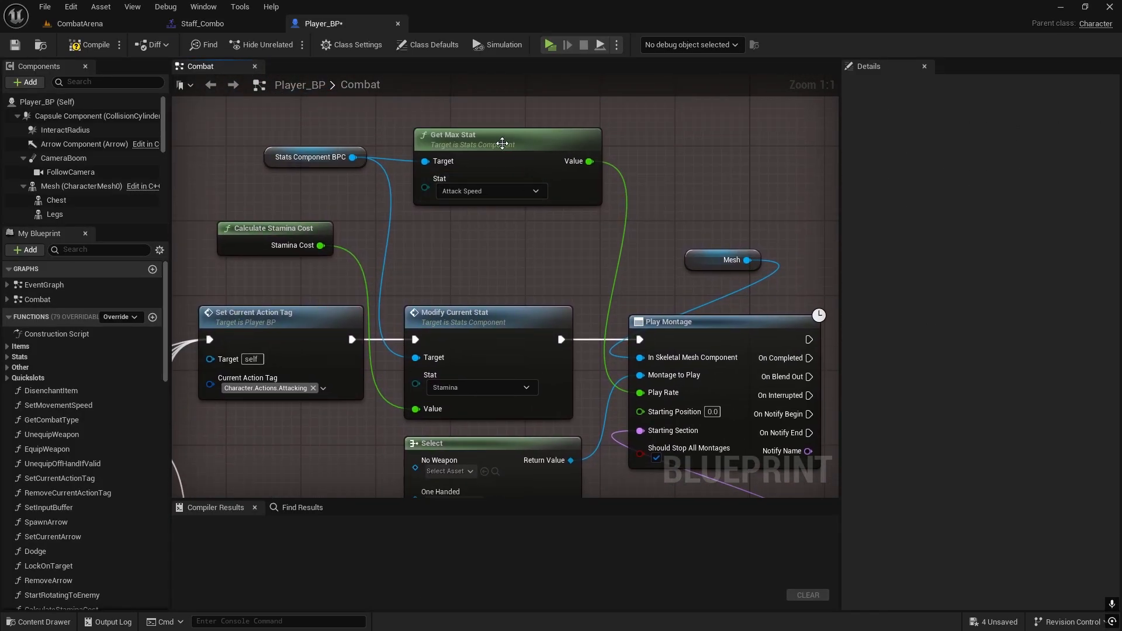
click(502, 143)
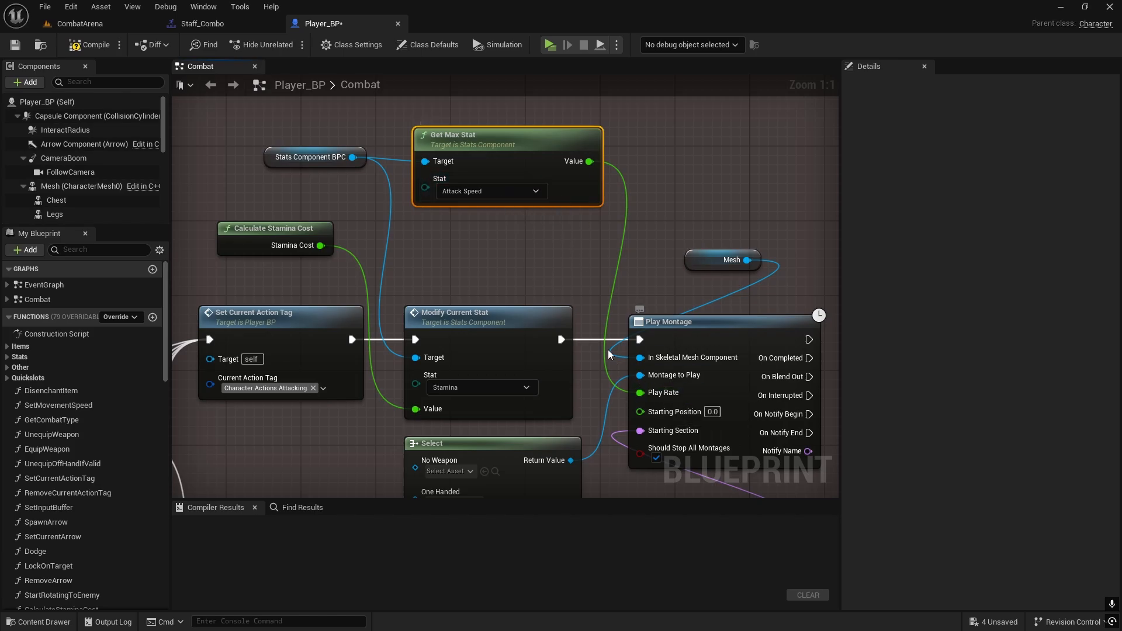
scroll(578, 291, down, 2)
right_drag(578, 290, 617, 338)
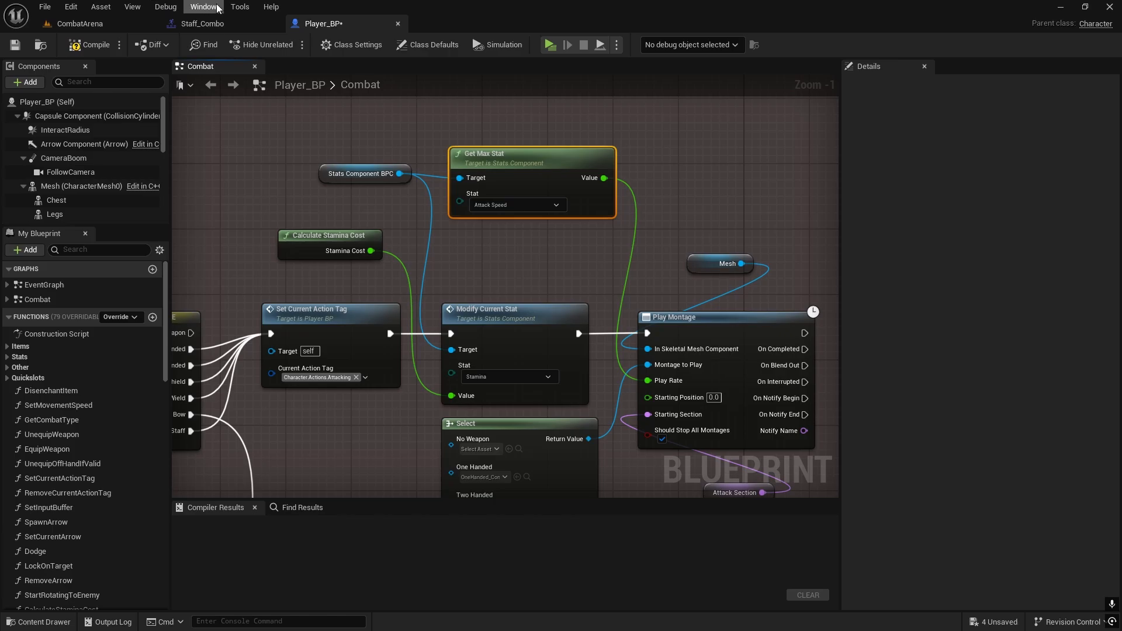
click(538, 258)
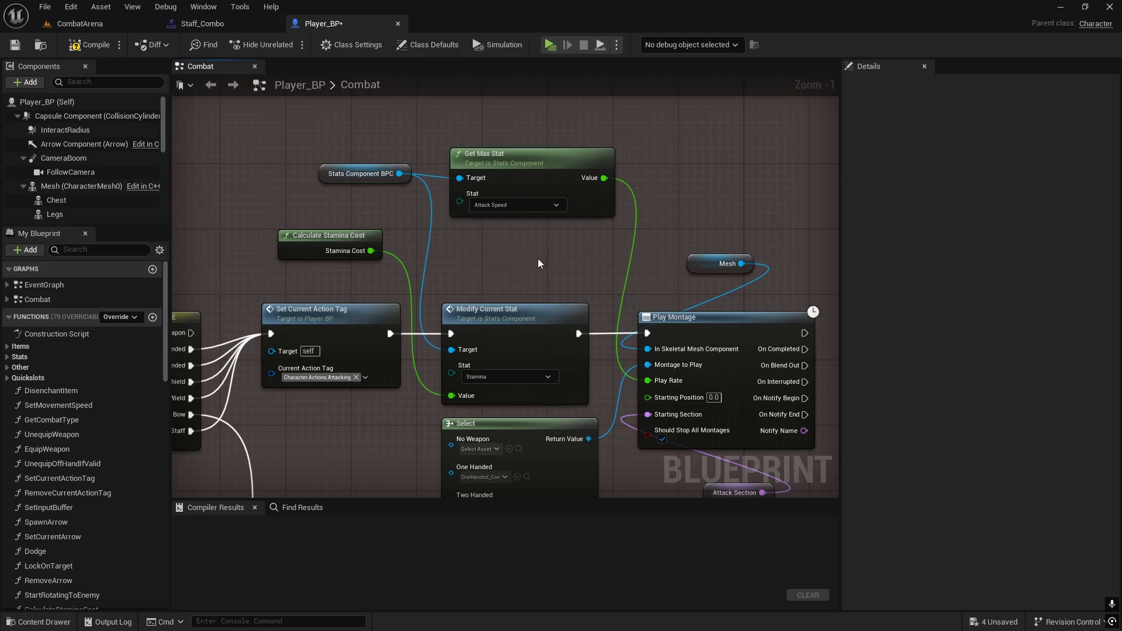
Step: Open the Items_DT data table from the ThirdPerson/Blueprints/Structs_DT folder
key(ctrl+space)
click(380, 448)
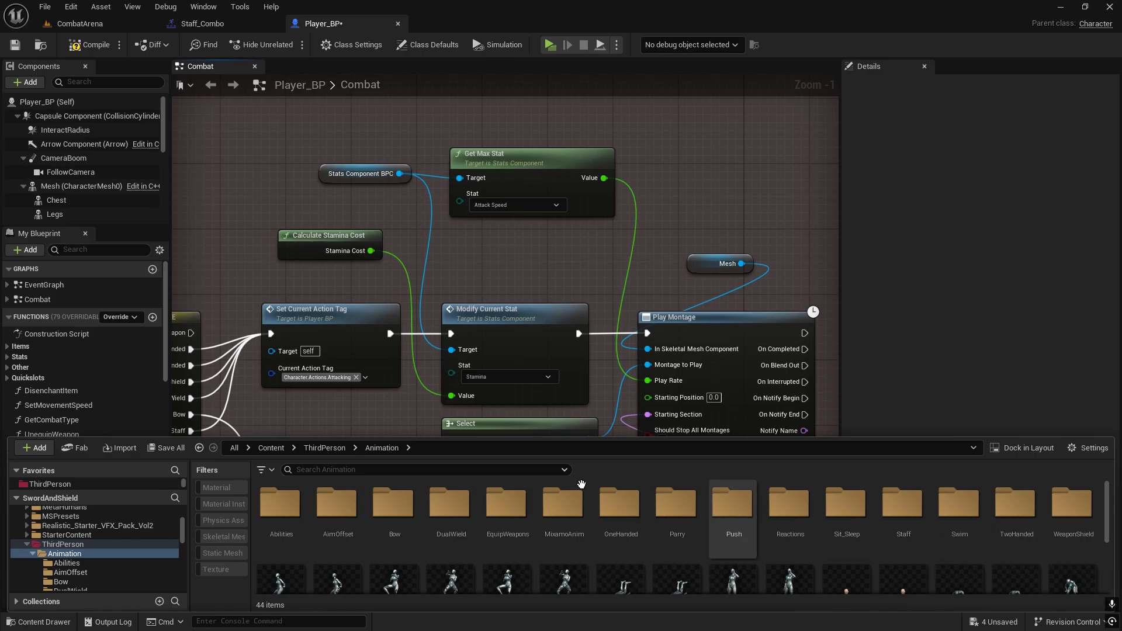
click(336, 447)
click(336, 447)
click(337, 503)
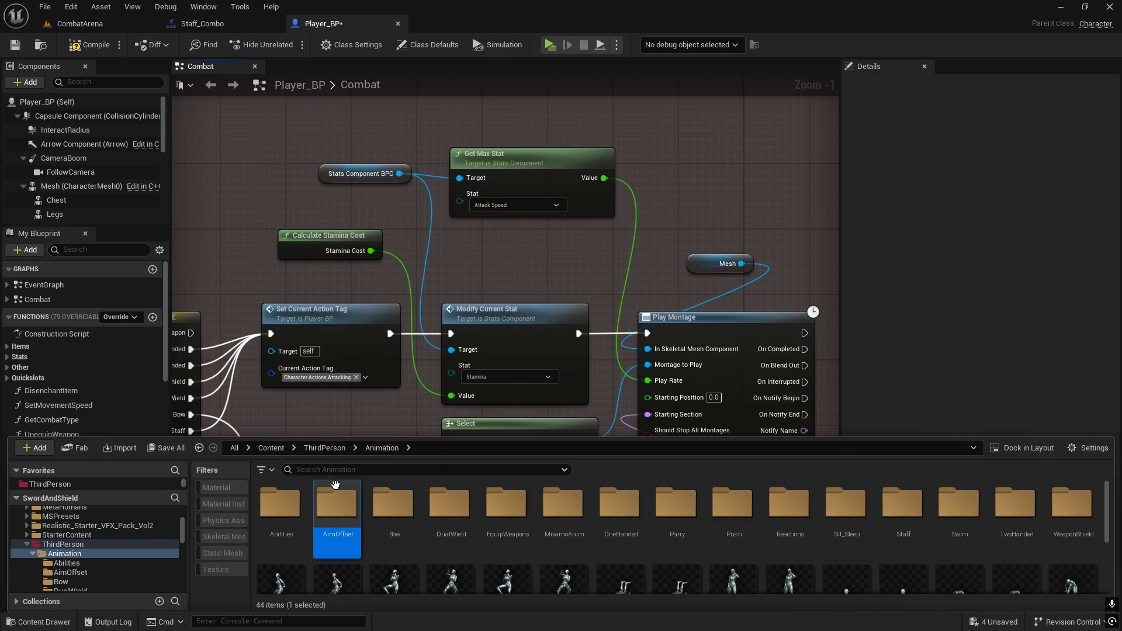
click(324, 447)
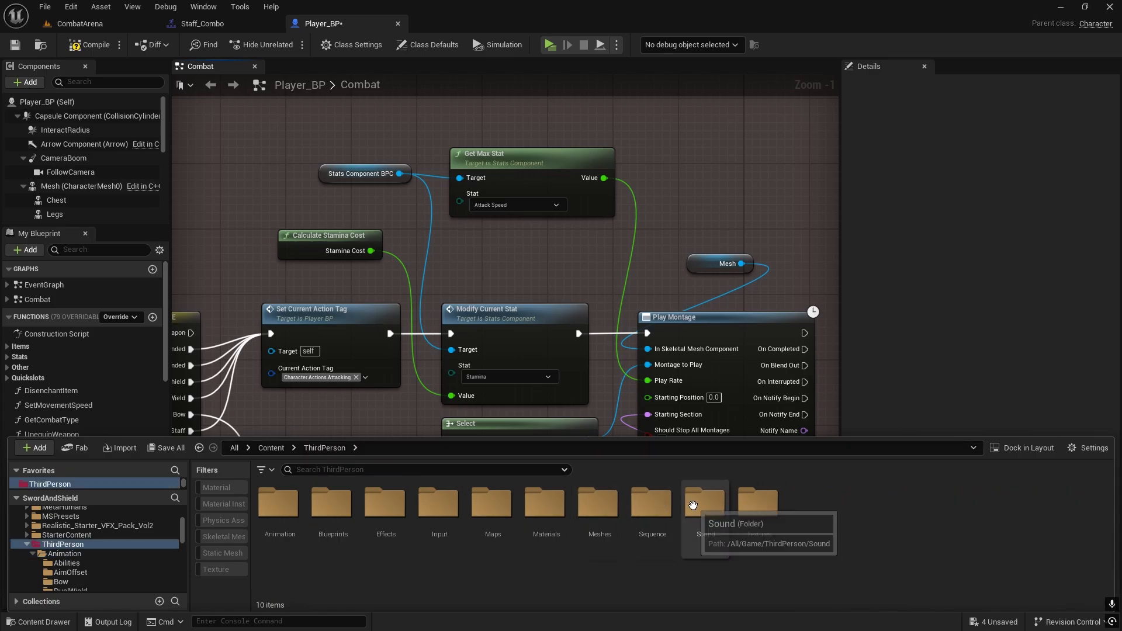
double_click(333, 505)
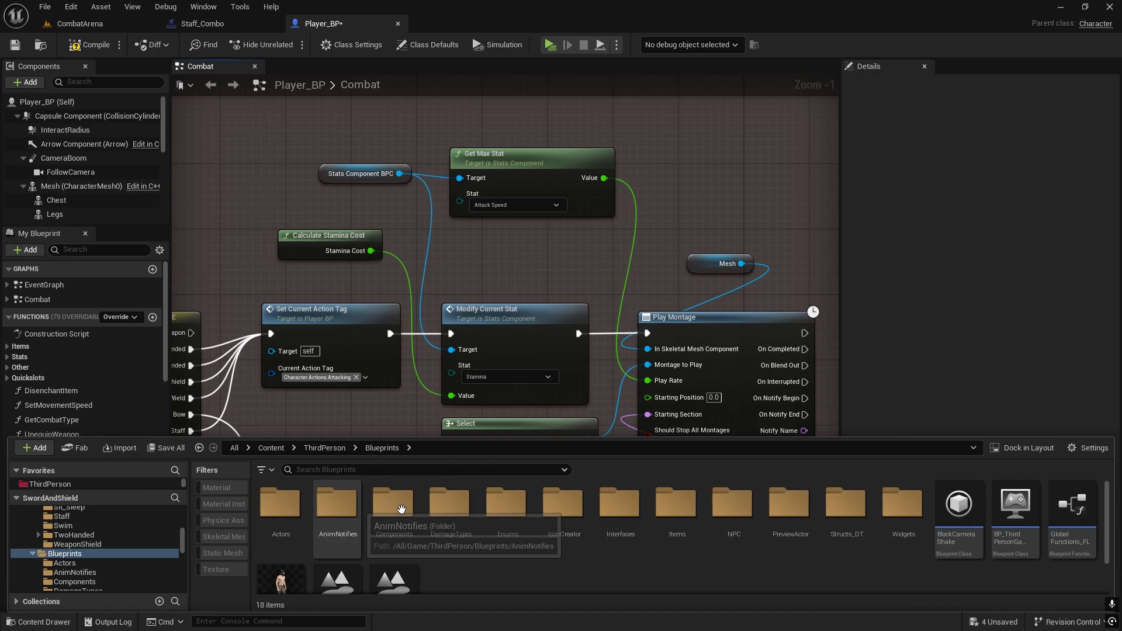
double_click(847, 503)
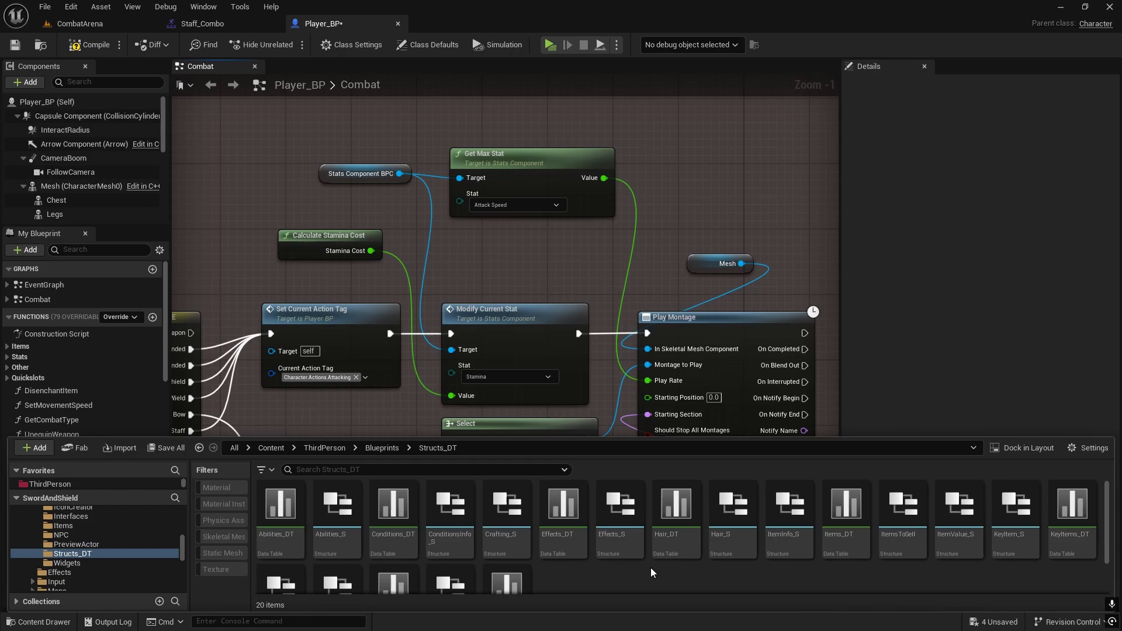
double_click(860, 513)
Step: Add an Attack Speed entry to the DeathWhisper row's BaseStats and expand its stat values
scroll(135, 243, down, 2)
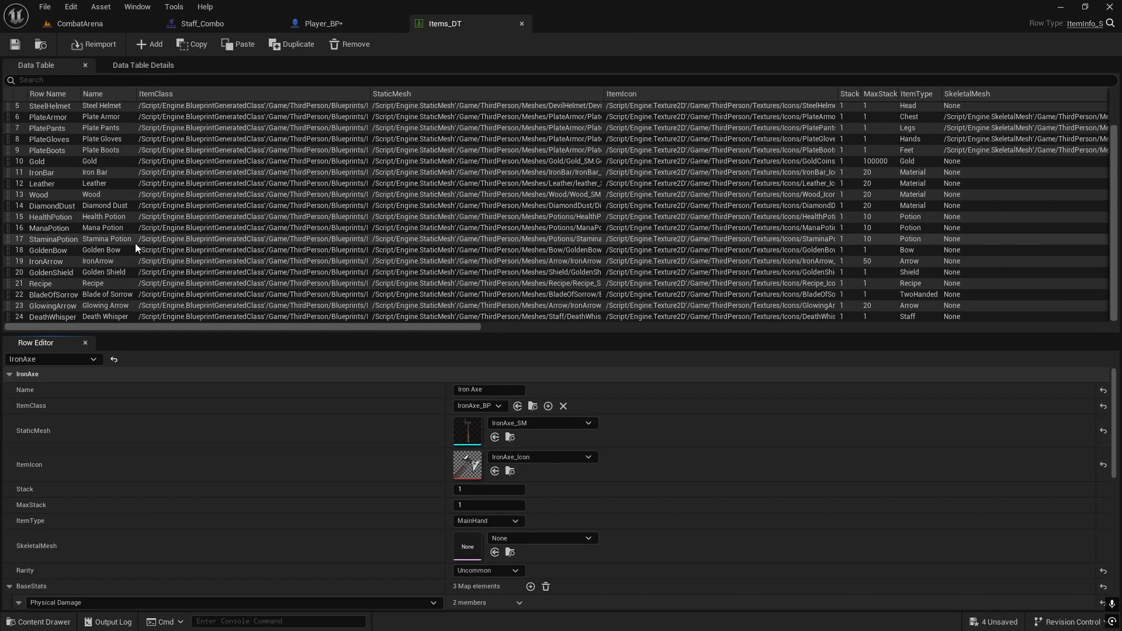
click(52, 317)
scroll(373, 455, down, 2)
scroll(373, 460, down, 3)
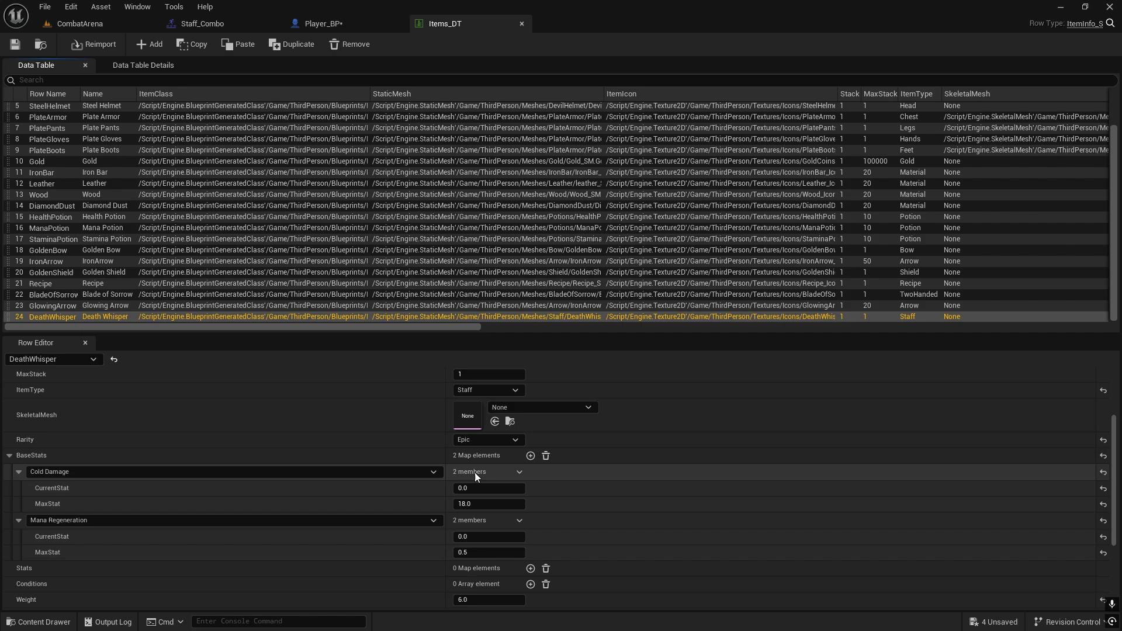
click(531, 455)
click(149, 570)
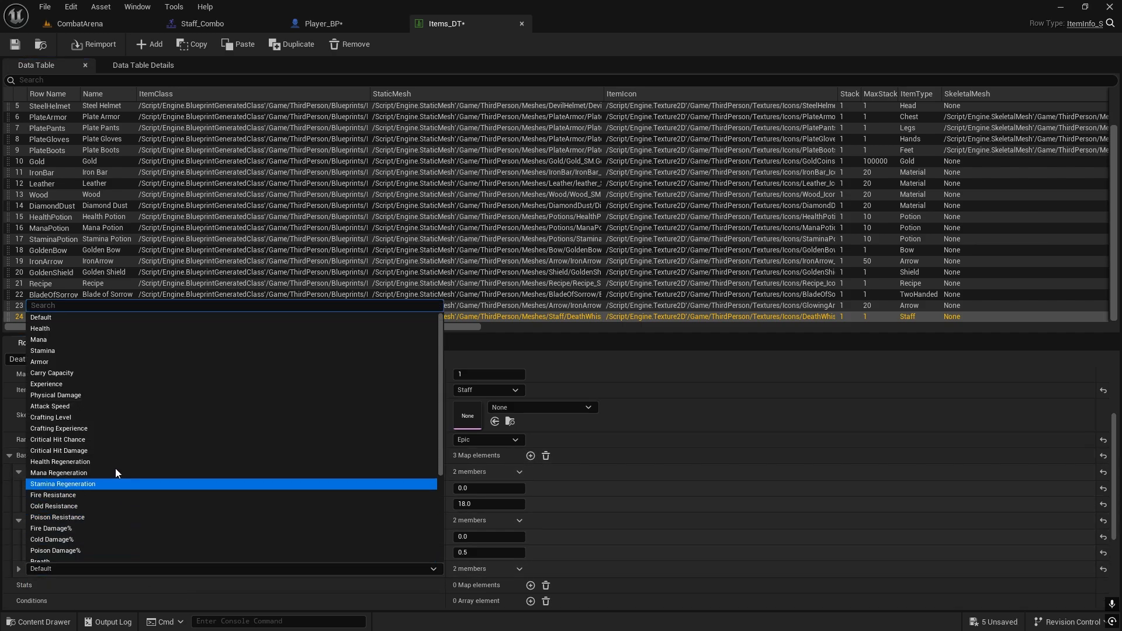
click(68, 406)
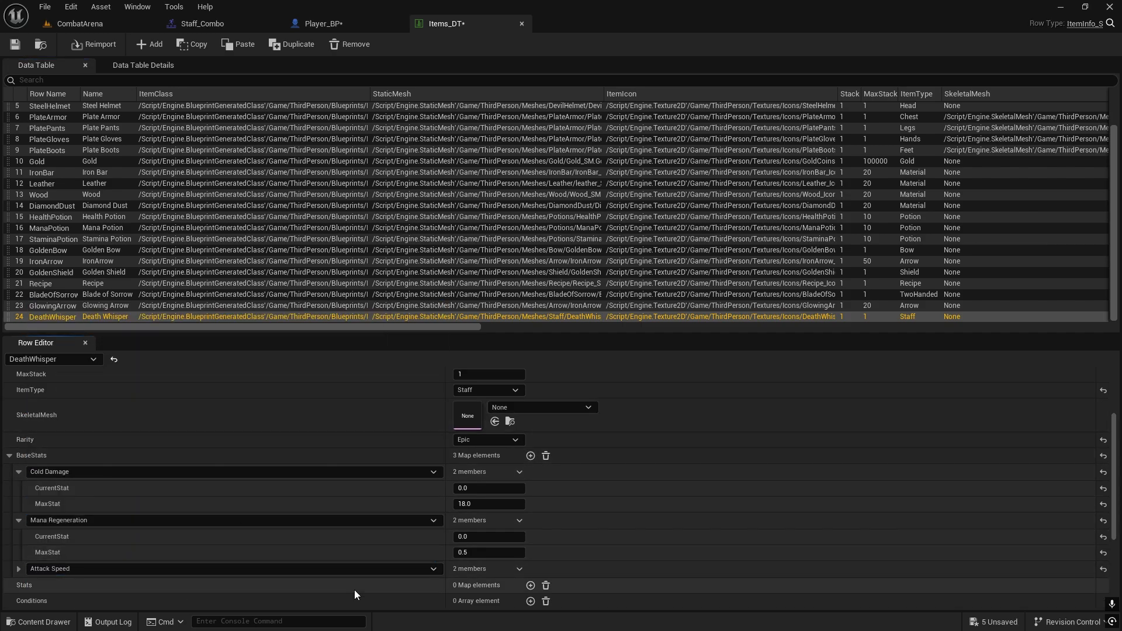
click(22, 569)
scroll(517, 590, down, 3)
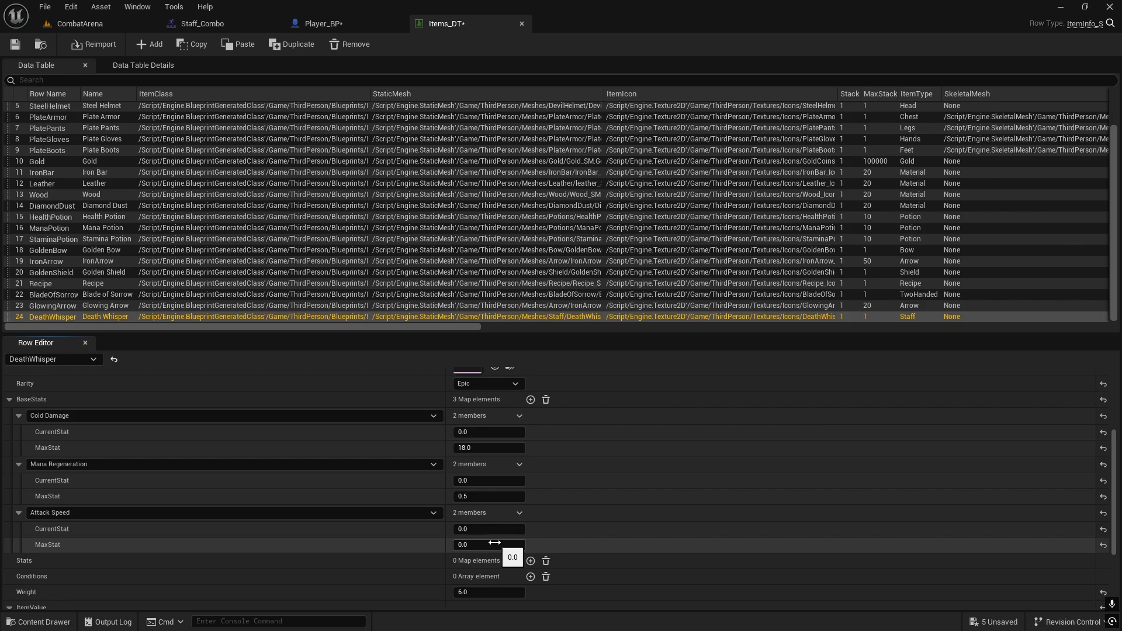
Step: Set the MaxStat of DeathWhisper's Attack Speed base stat to 1.0 and save the data table
click(492, 545)
text(1)
click(16, 44)
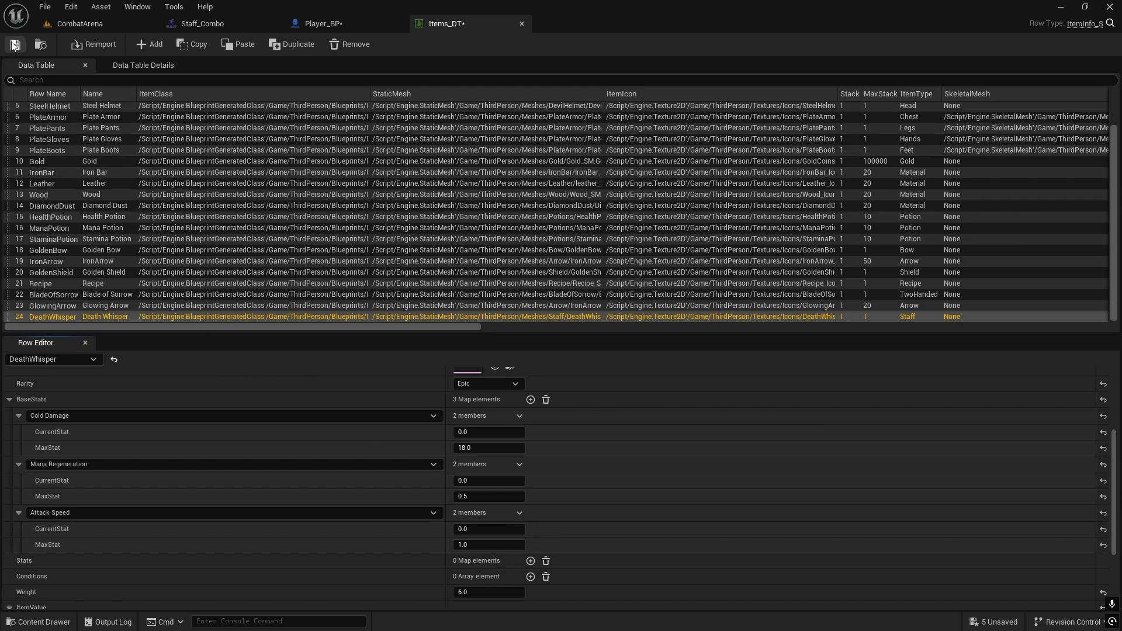
Step: Play-test CombatArena by looting, equipping and drawing the Death Whisper staff, and end the preview
click(96, 26)
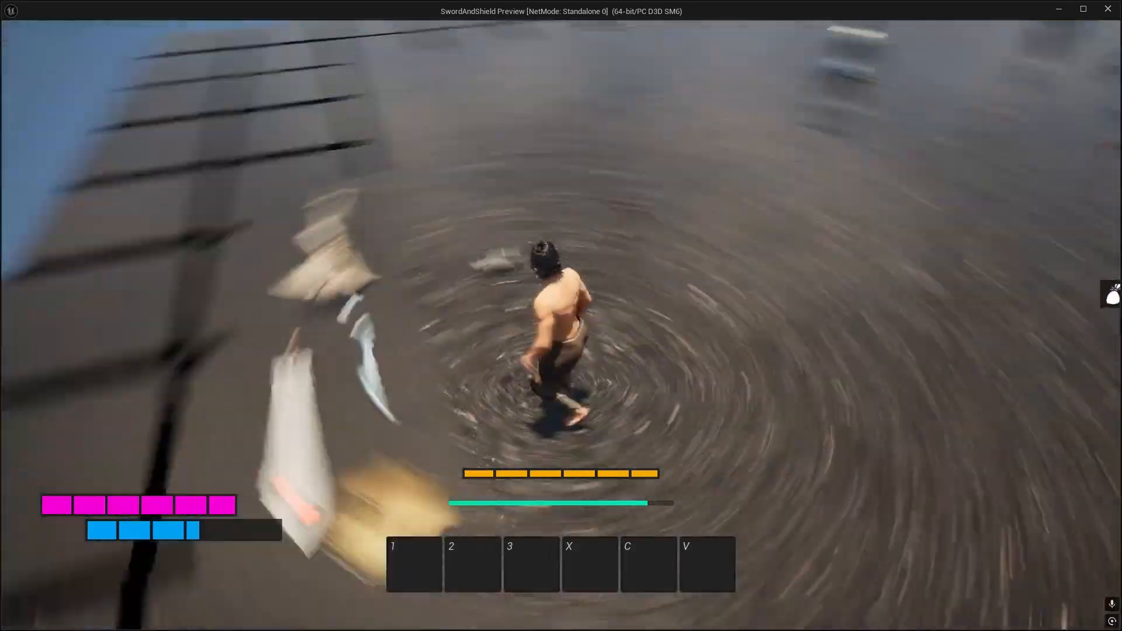
key(i)
right_click(691, 198)
key(i)
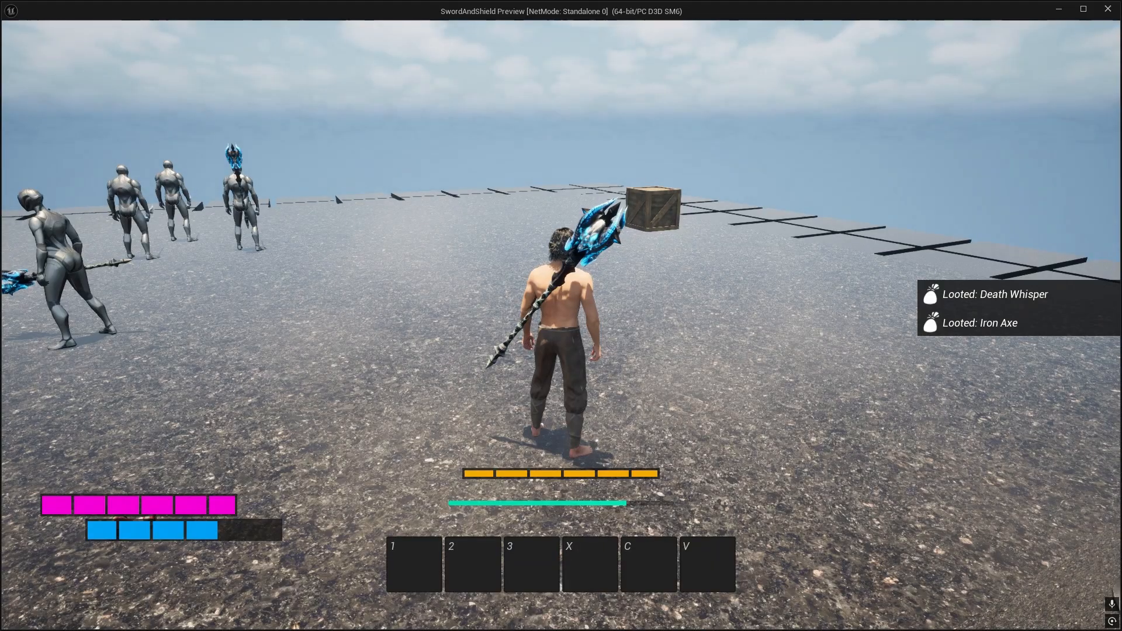
key(w)
key(r)
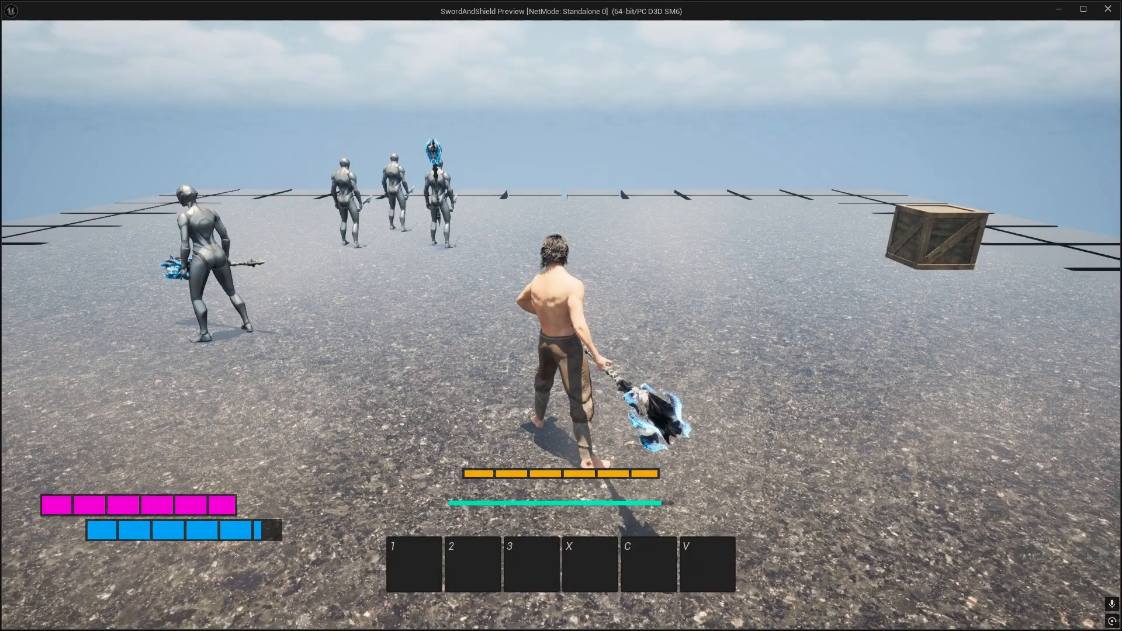
key(Escape)
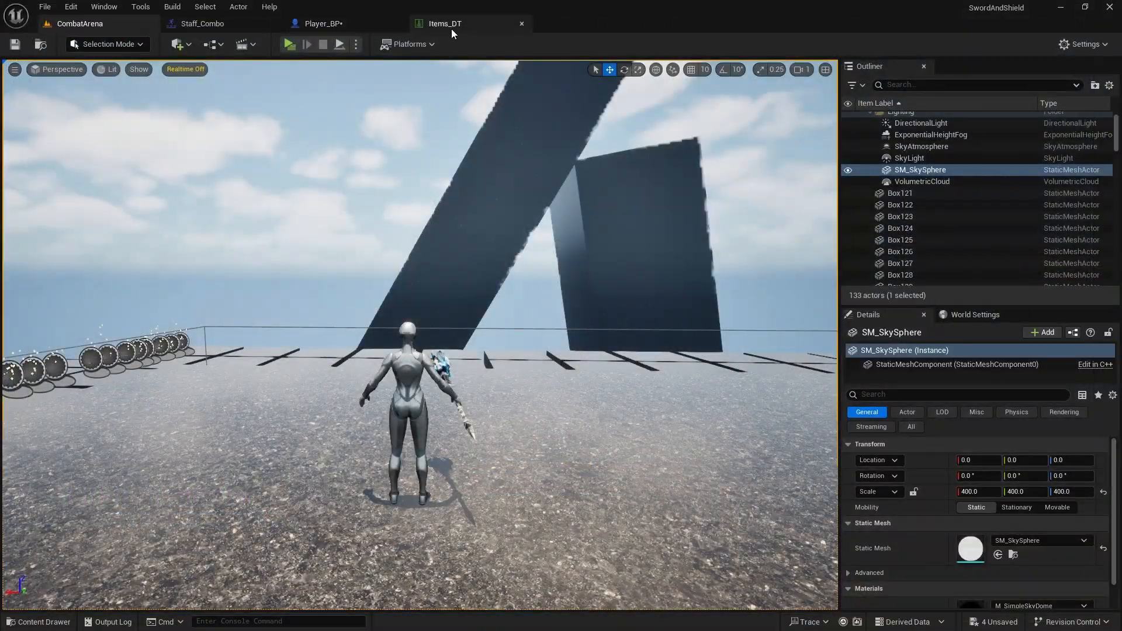
Step: Select the Death Whisper staff pickup lying in front of the weapon platform and set its Row Name to SteelHelmet
right_drag(521, 439, 327, 509)
key(w)
key(s)
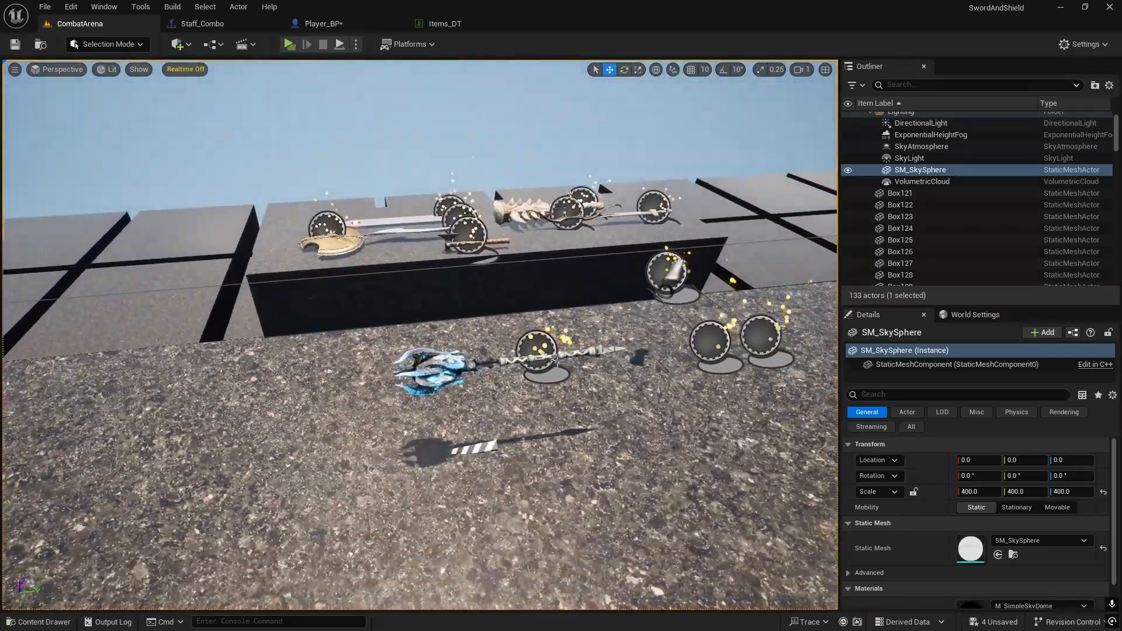
click(537, 353)
click(992, 557)
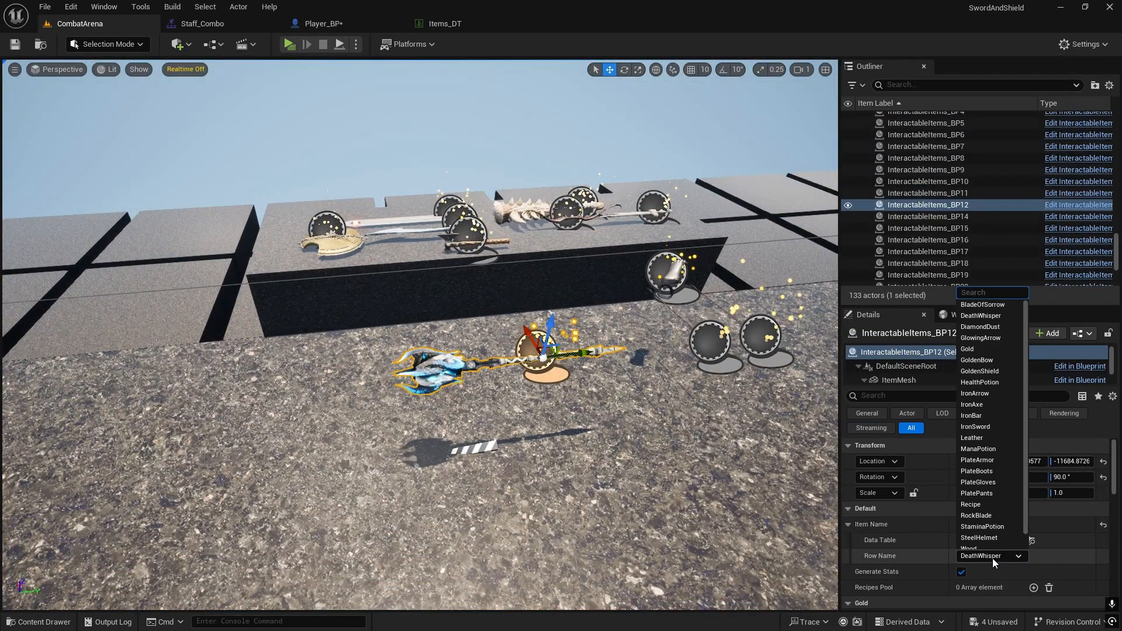
click(979, 538)
Step: Set the Row Name of the selected pickup InteractableItems_BP12 back to DeathWhisper
click(989, 555)
scroll(982, 544, down, 1)
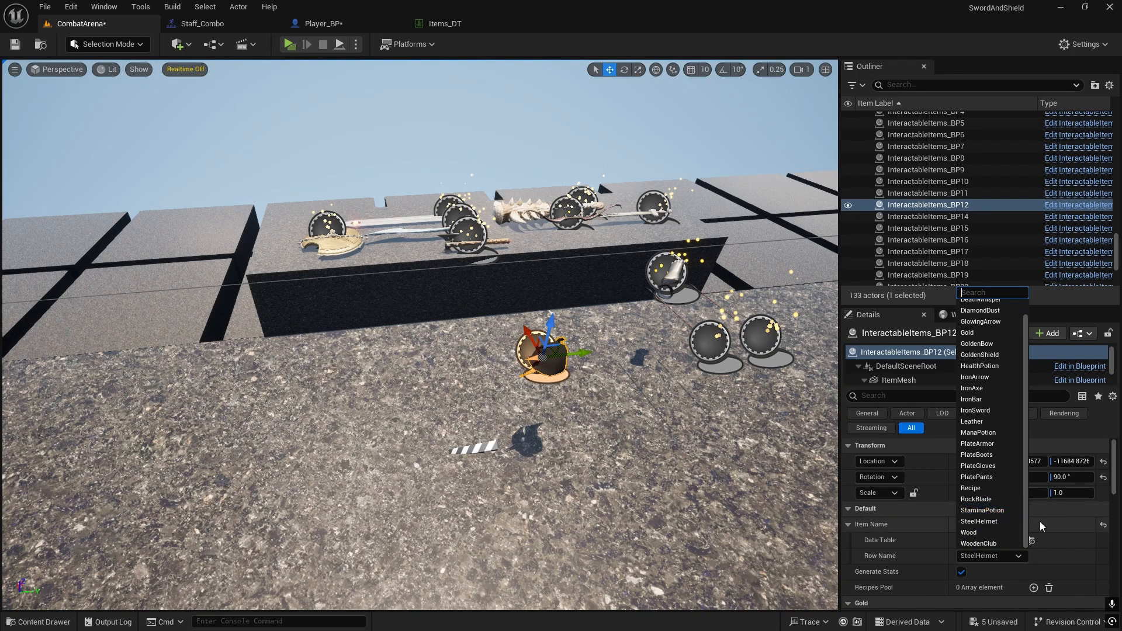
scroll(989, 506, up, 1)
scroll(986, 498, down, 1)
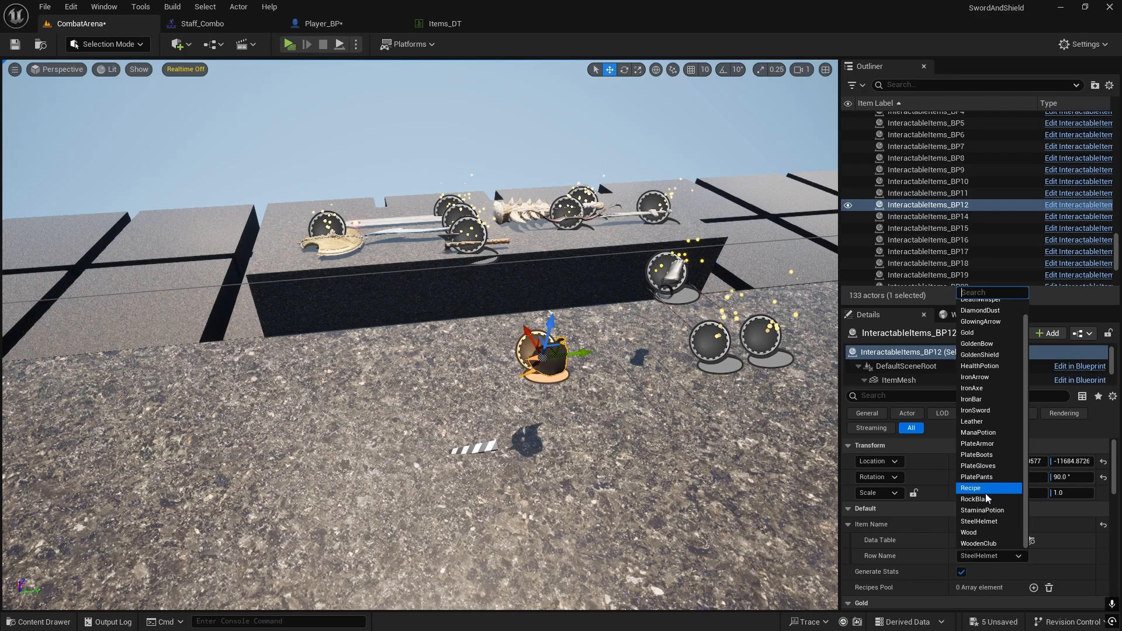
scroll(990, 508, up, 1)
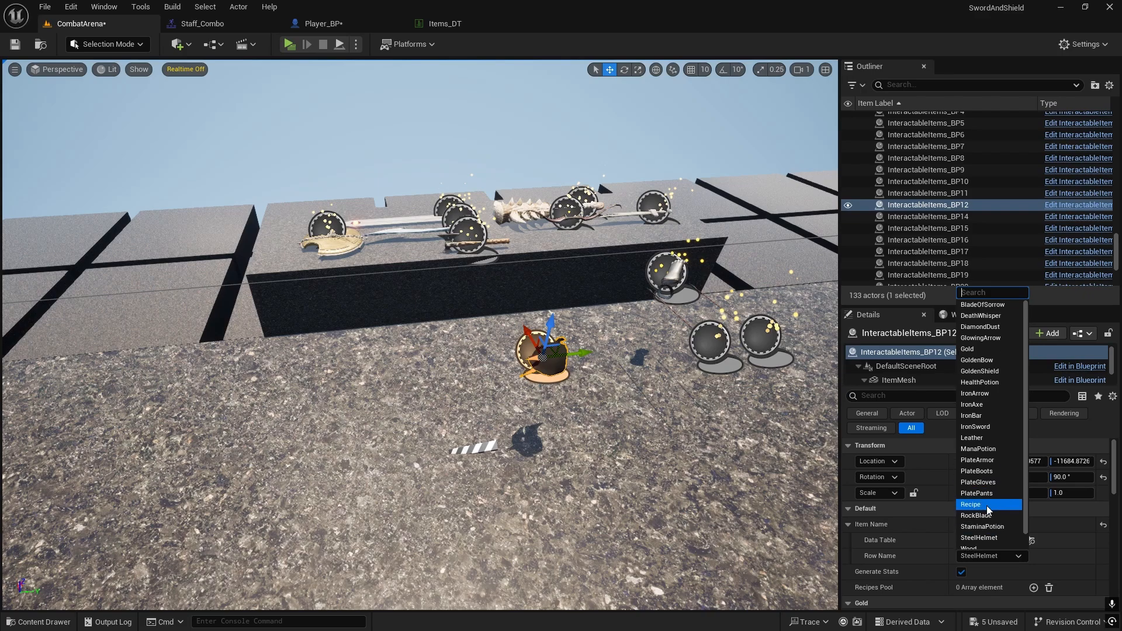
click(987, 321)
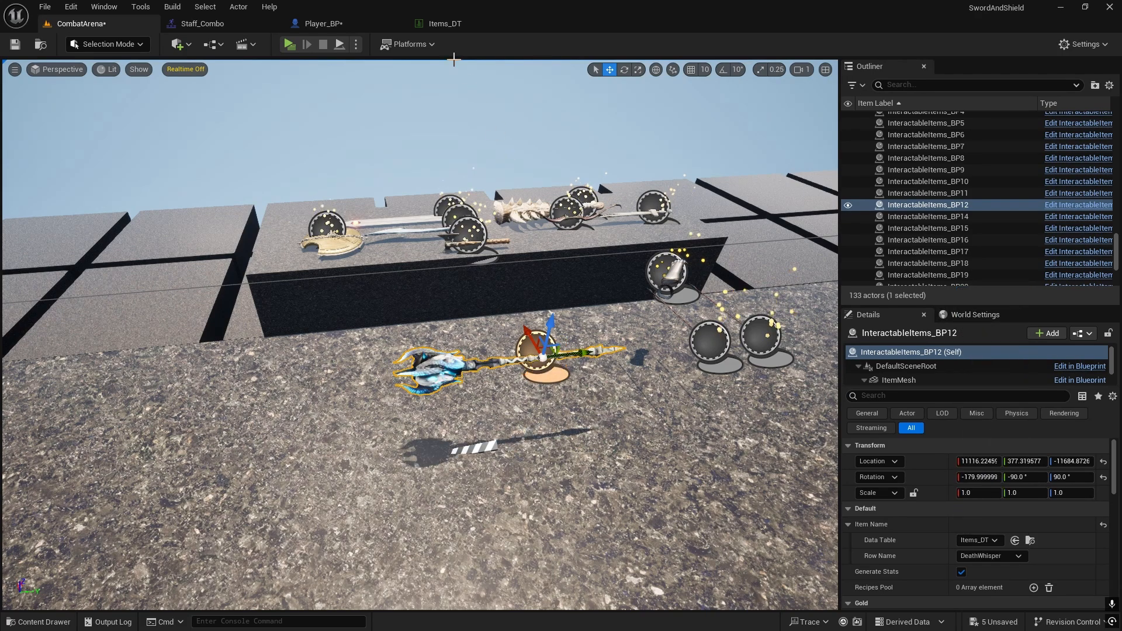
Step: Start a new play preview, pick up the Death Whisper staff, equip it from the inventory and draw it
click(289, 44)
key(w)
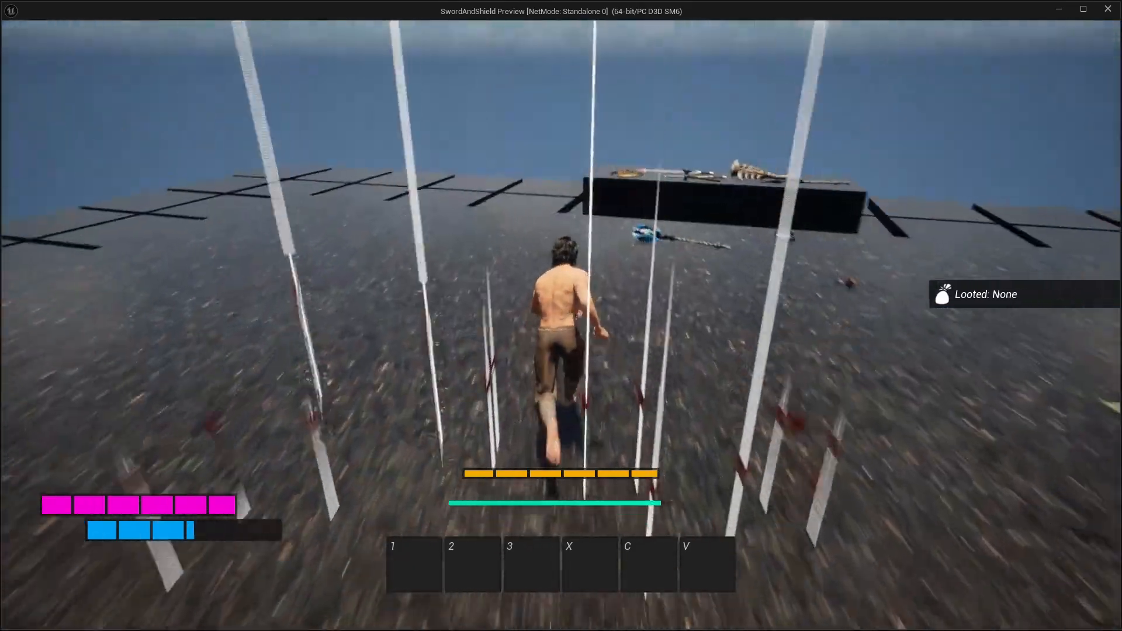
key(w)
key(i)
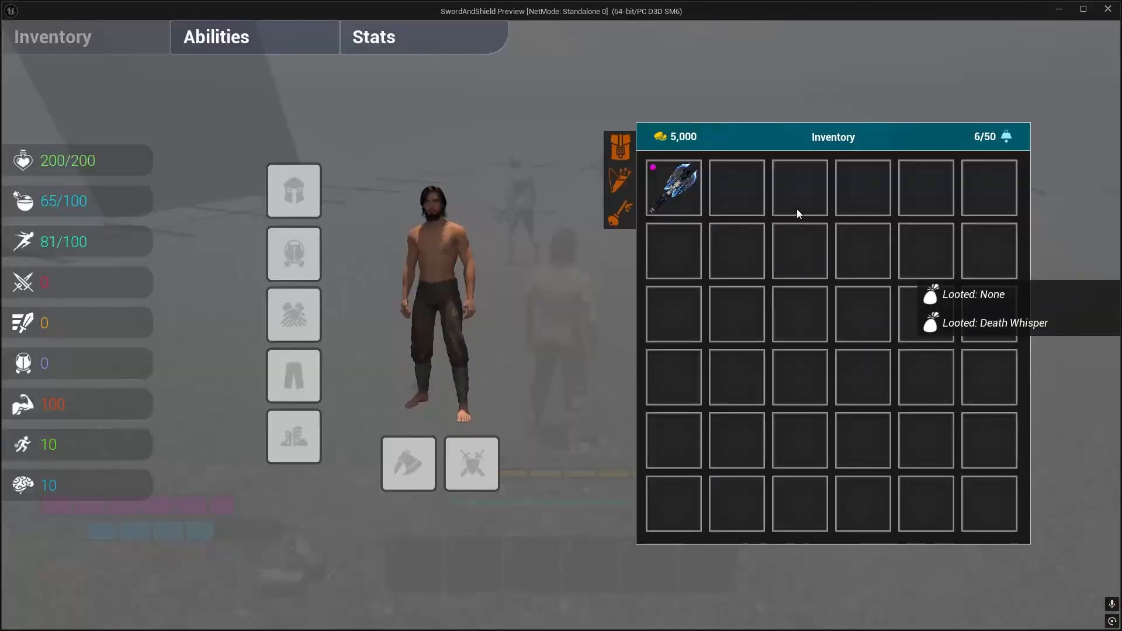
right_click(699, 197)
key(i)
key(d)
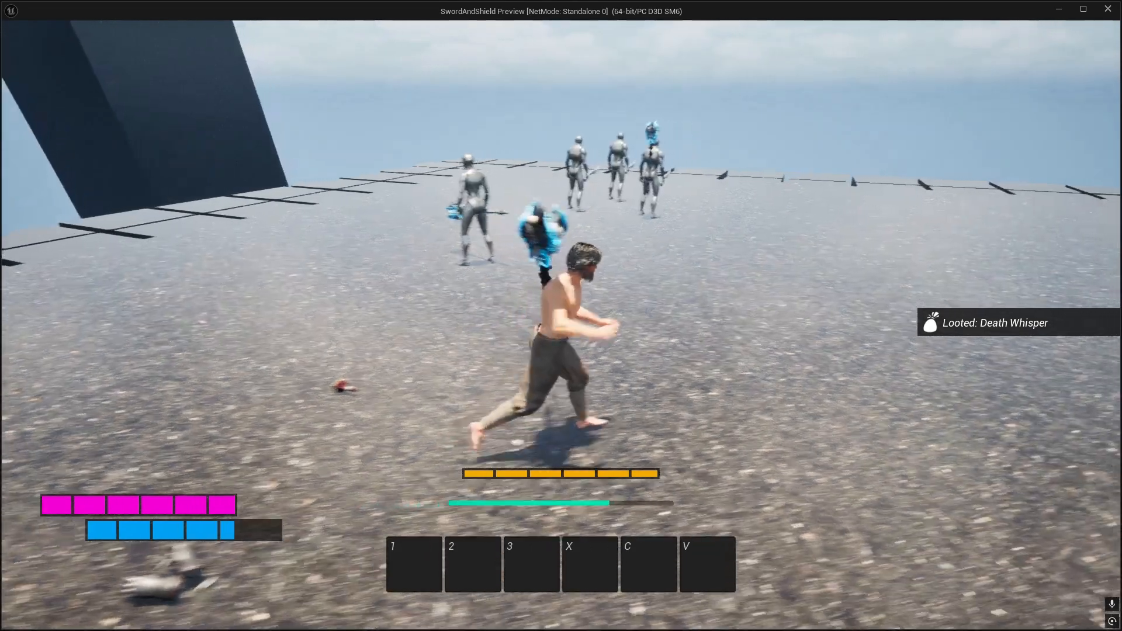
key(Tab)
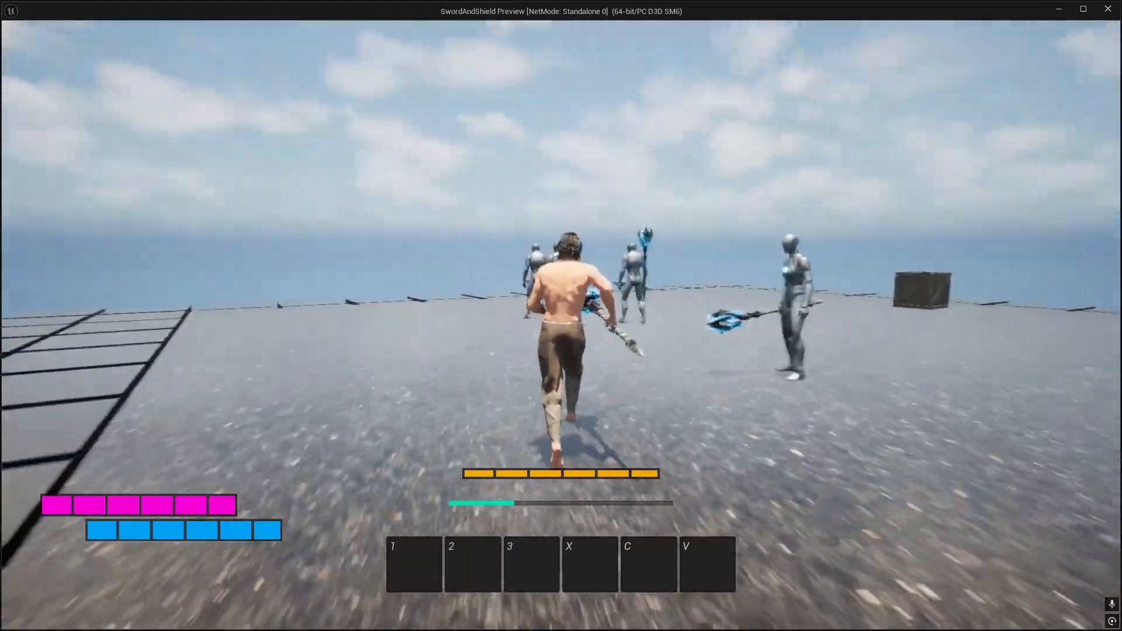
Step: Run around the arena with the drawn staff and perform staff attacks to test the combo and its speed
key(w)
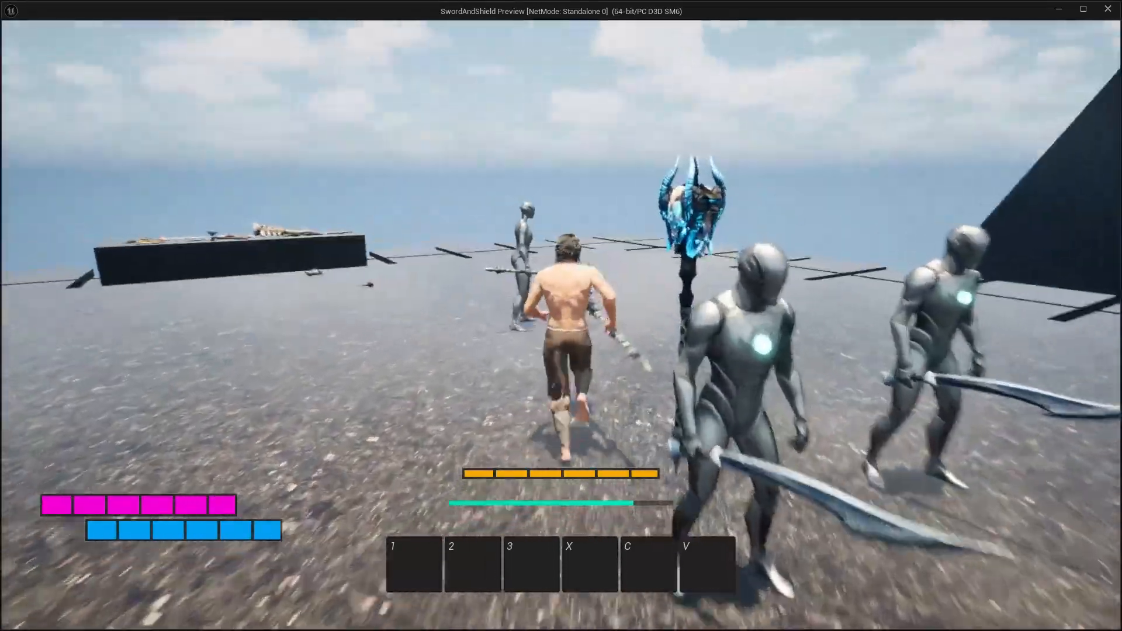
key(w)
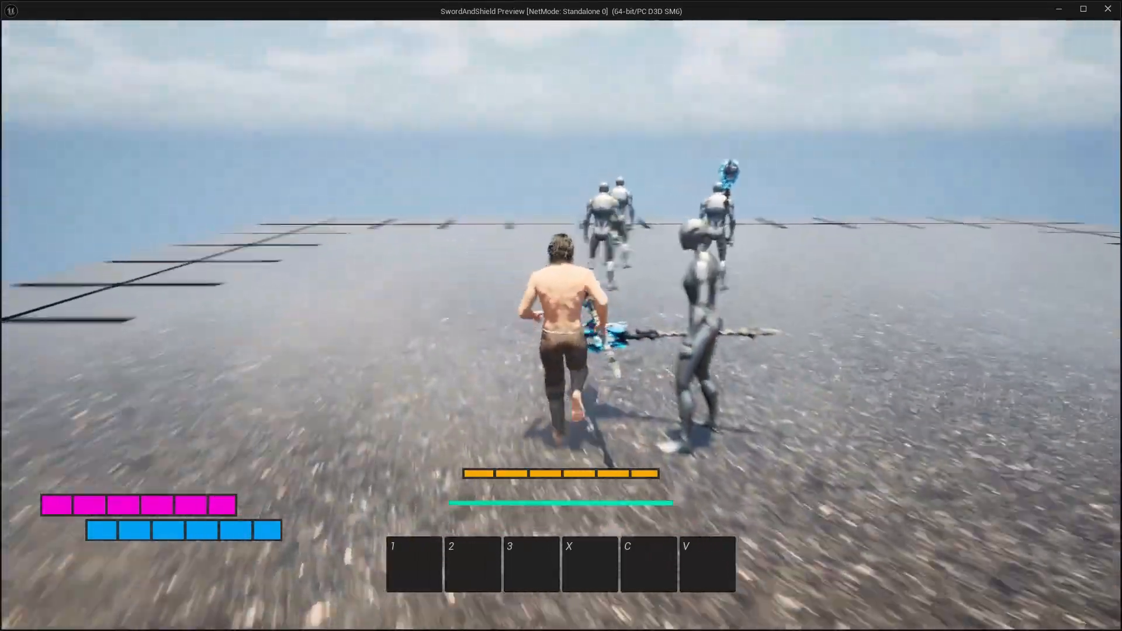
key(w)
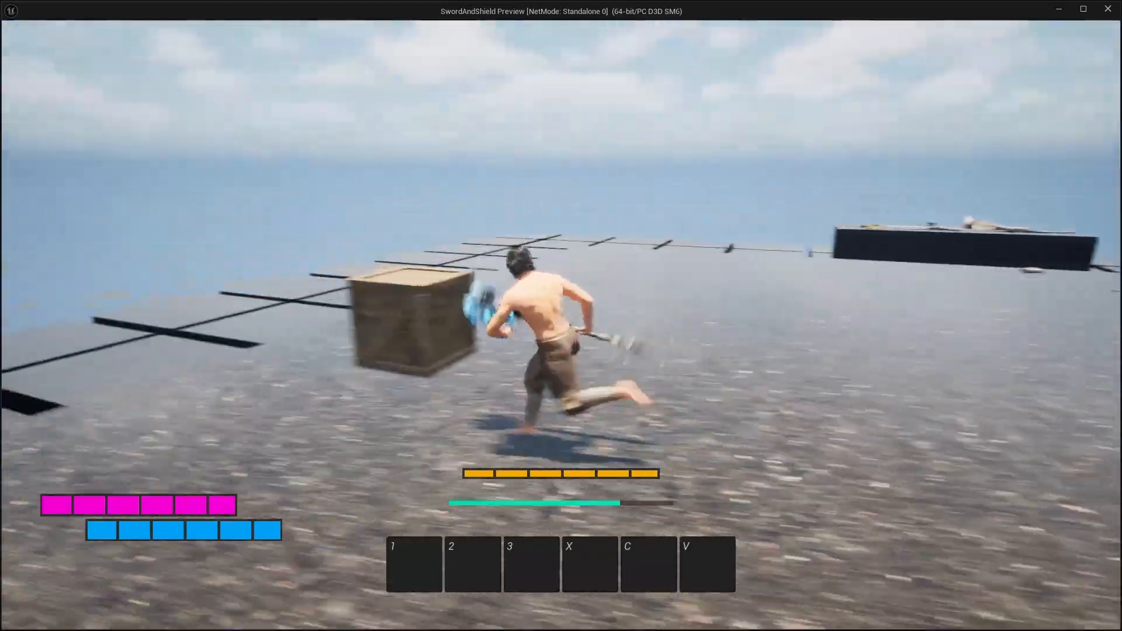
key(w)
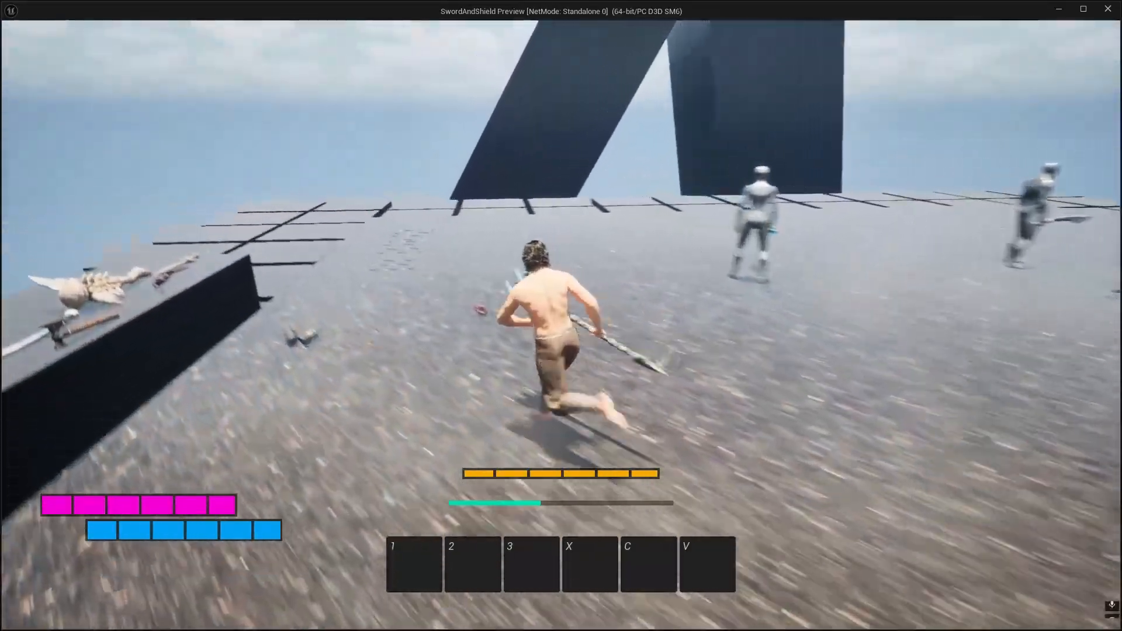
key(w)
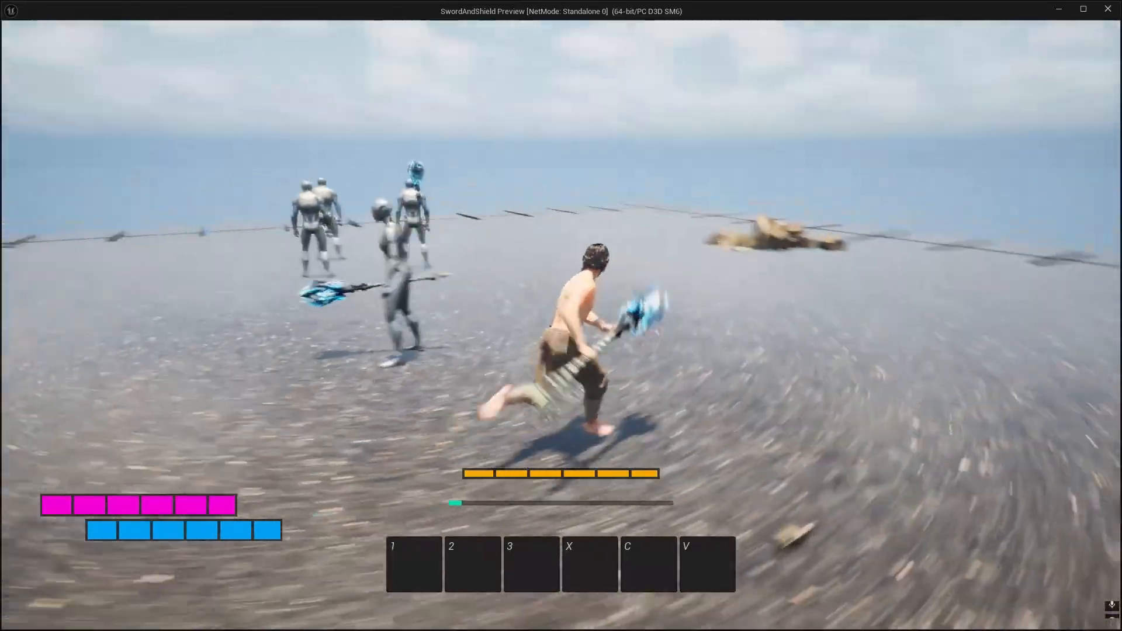
key(w)
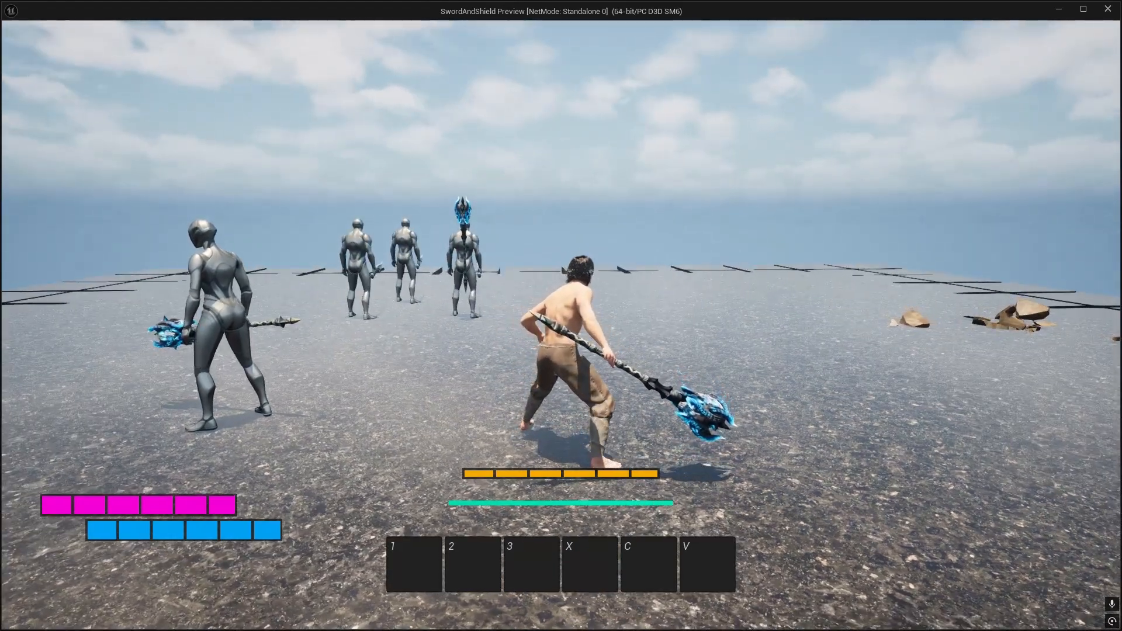
click(561, 315)
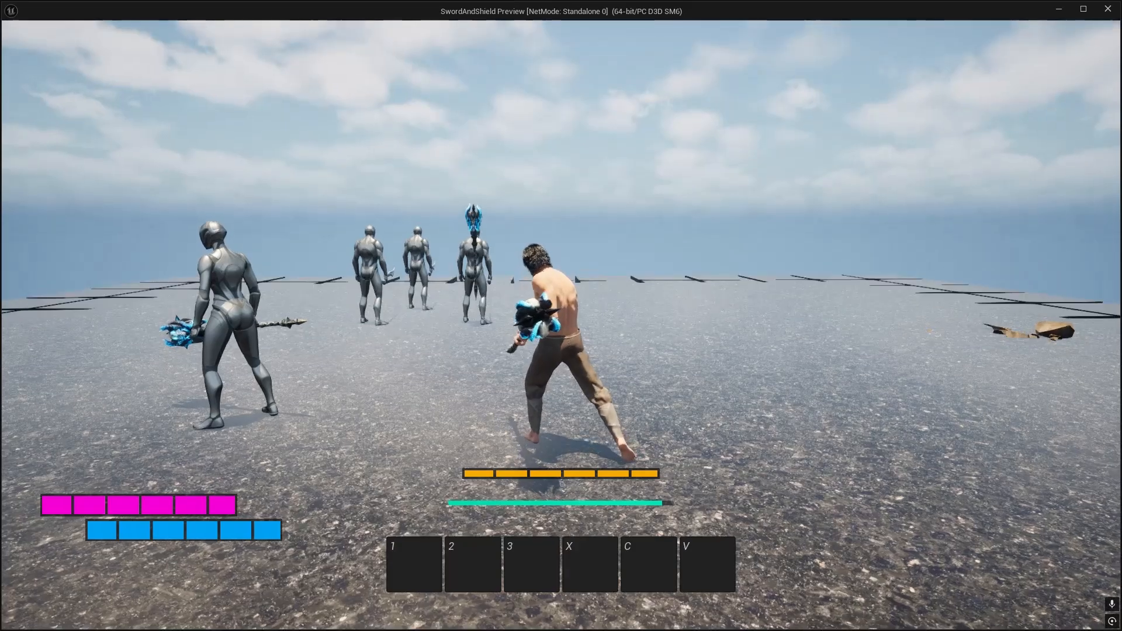
click(561, 316)
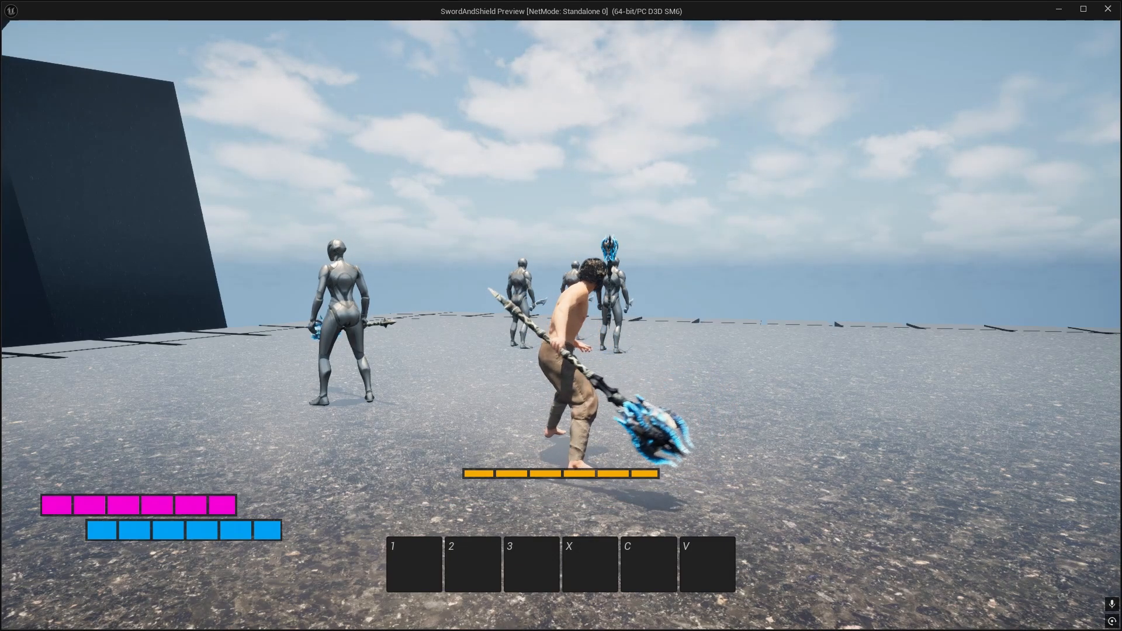
click(561, 316)
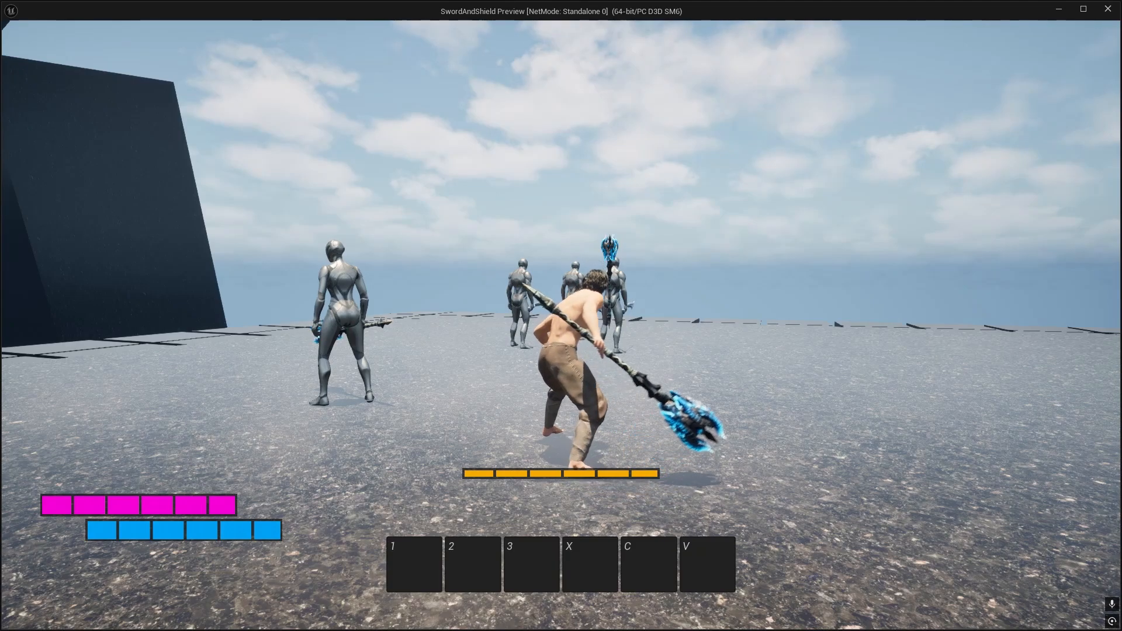